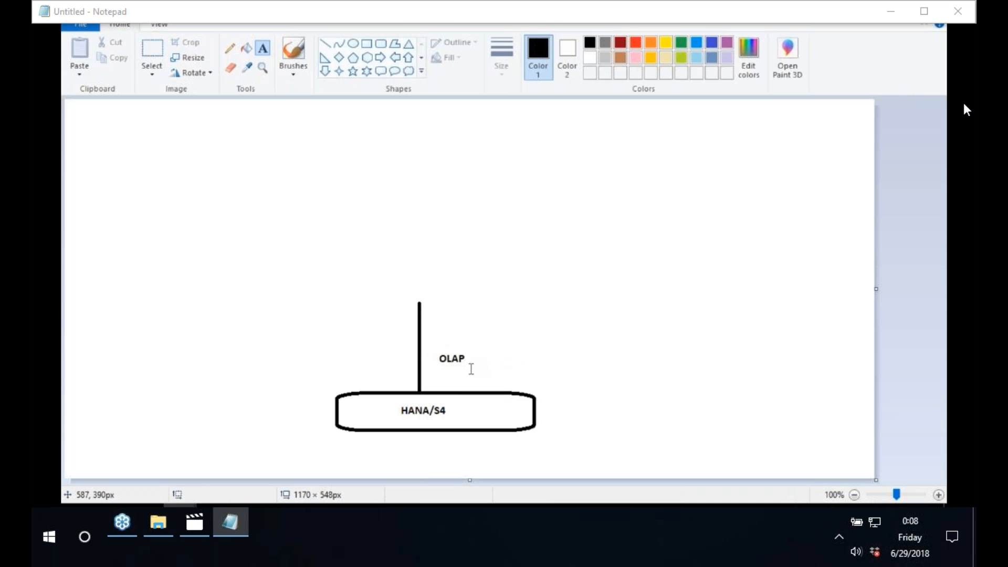
# Step: Add an 'MDX' text label below OLAP
pyautogui.click(444, 373)
pyautogui.write('MDX')
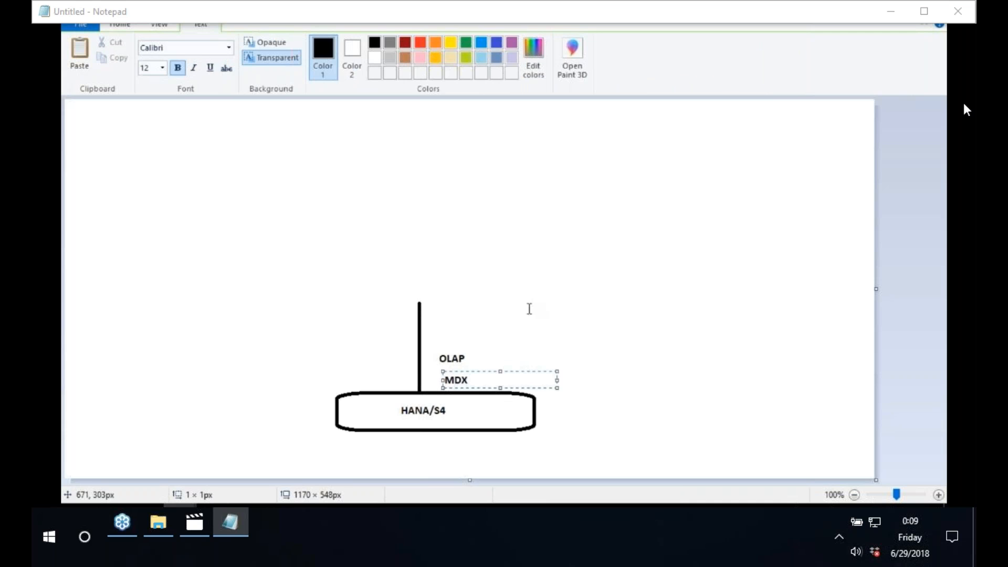
pyautogui.click(530, 309)
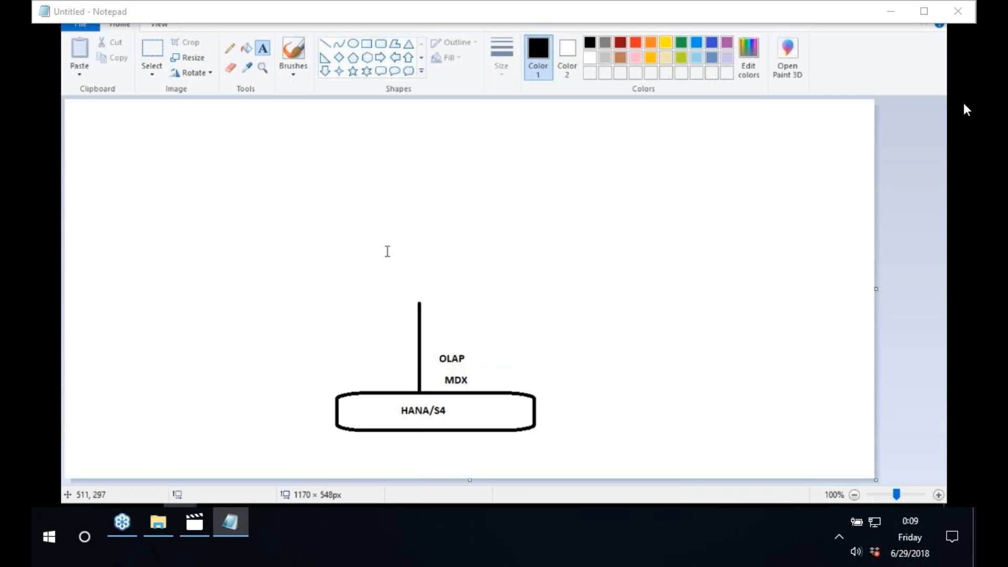
# Step: Draw a rounded box above the vertical line and label it 'ANALYSIS OLAP'
pyautogui.click(381, 43)
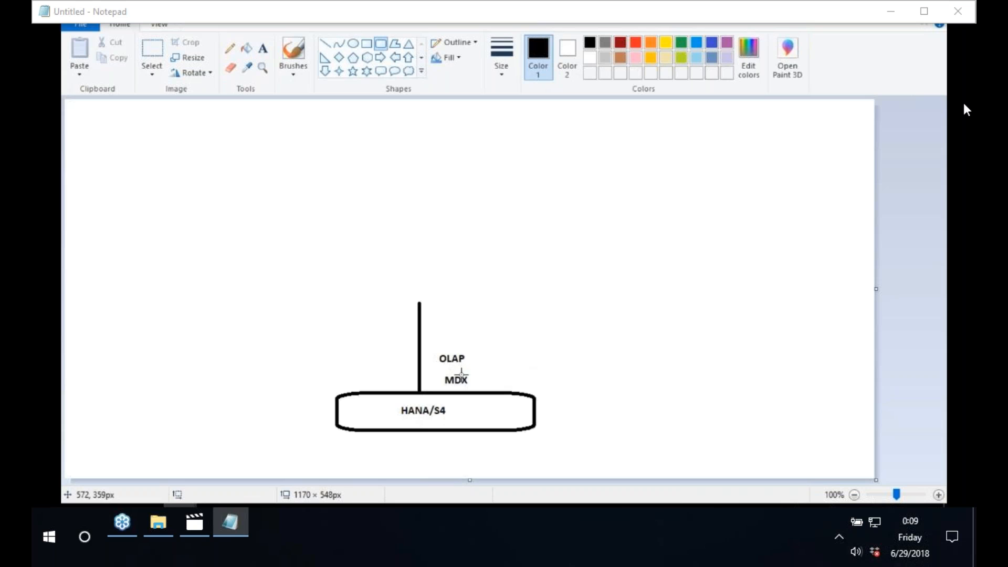
pyautogui.moveTo(359, 258); pyautogui.dragTo(489, 301)
pyautogui.click(263, 50)
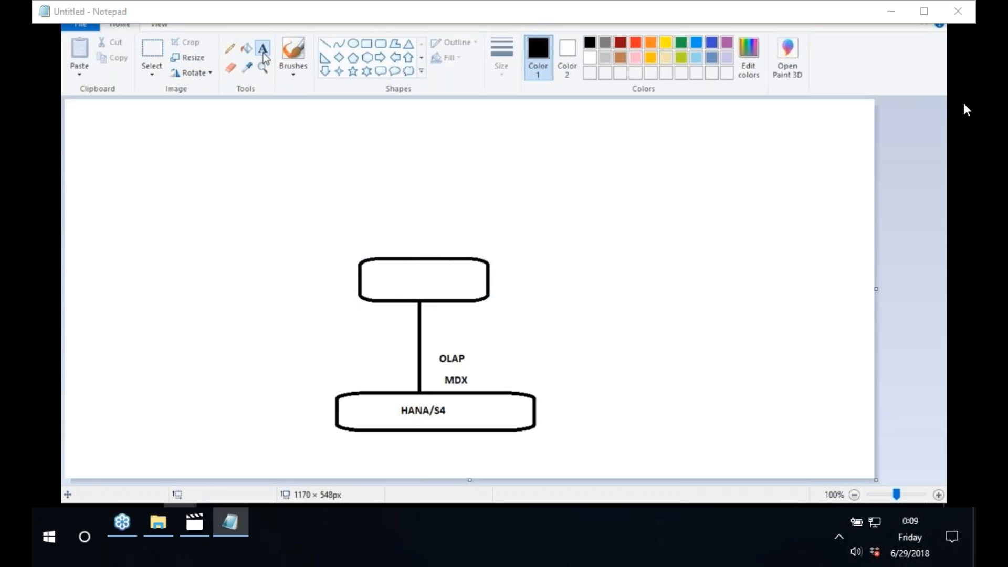
pyautogui.click(378, 280)
pyautogui.write('ANALY')
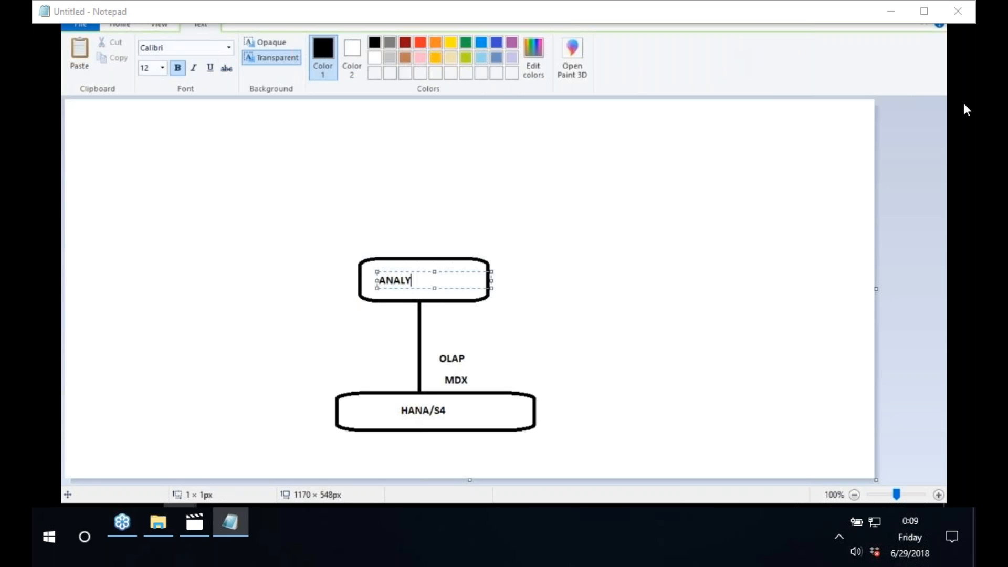
pyautogui.write('SIS OLAP')
pyautogui.click(452, 247)
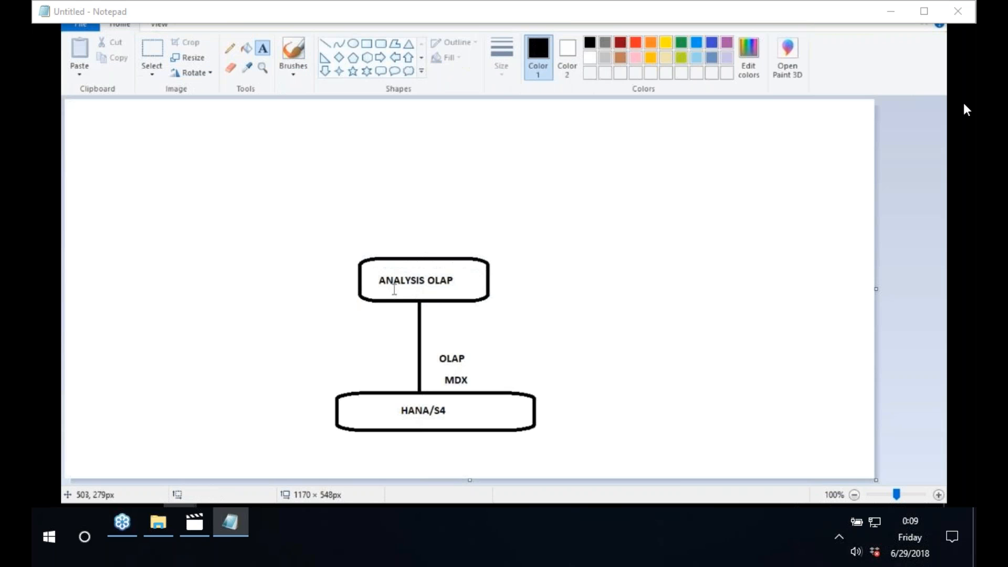
# Step: Outline the ANALYSIS OLAP, HANA/S4 and OLAP/MDX labels with blue rounded rectangles
pyautogui.click(381, 44)
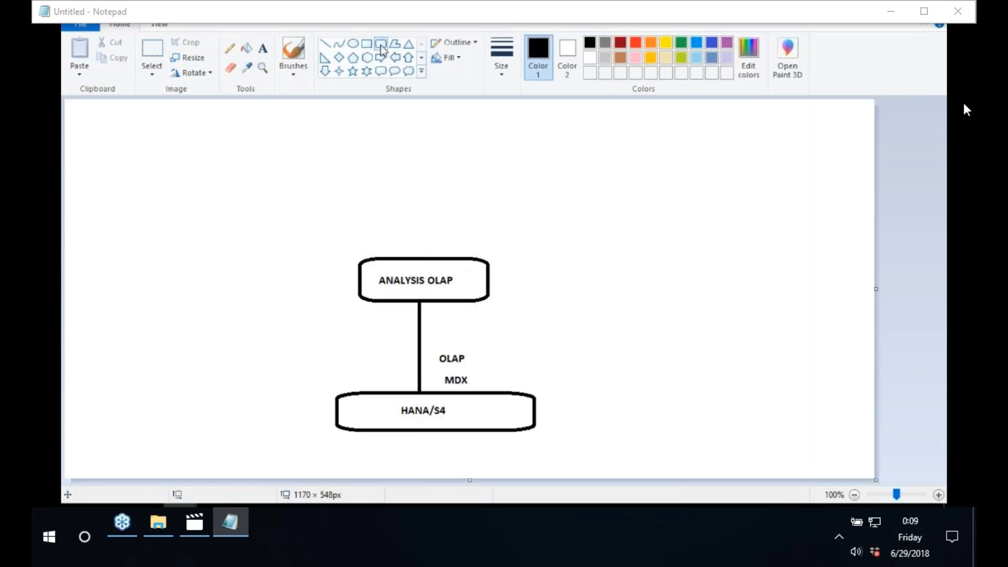
pyautogui.click(713, 43)
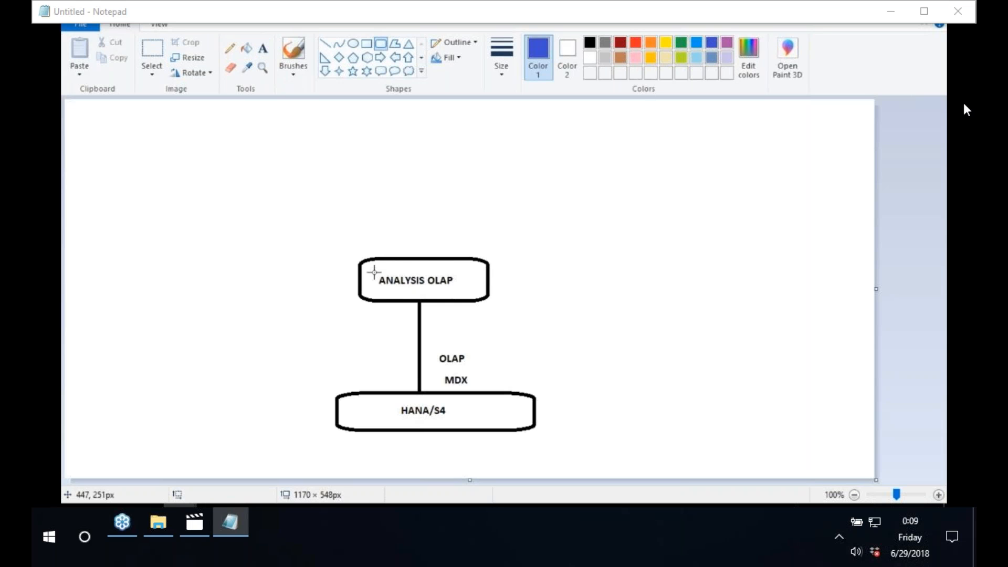
pyautogui.moveTo(372, 269); pyautogui.dragTo(462, 295)
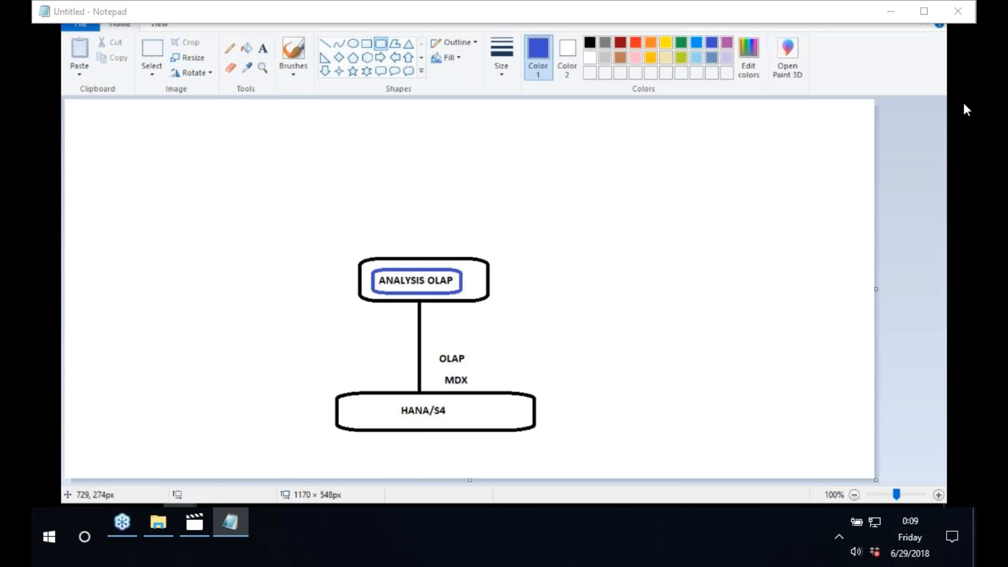
pyautogui.moveTo(395, 404); pyautogui.dragTo(471, 421)
pyautogui.moveTo(436, 346); pyautogui.dragTo(481, 389)
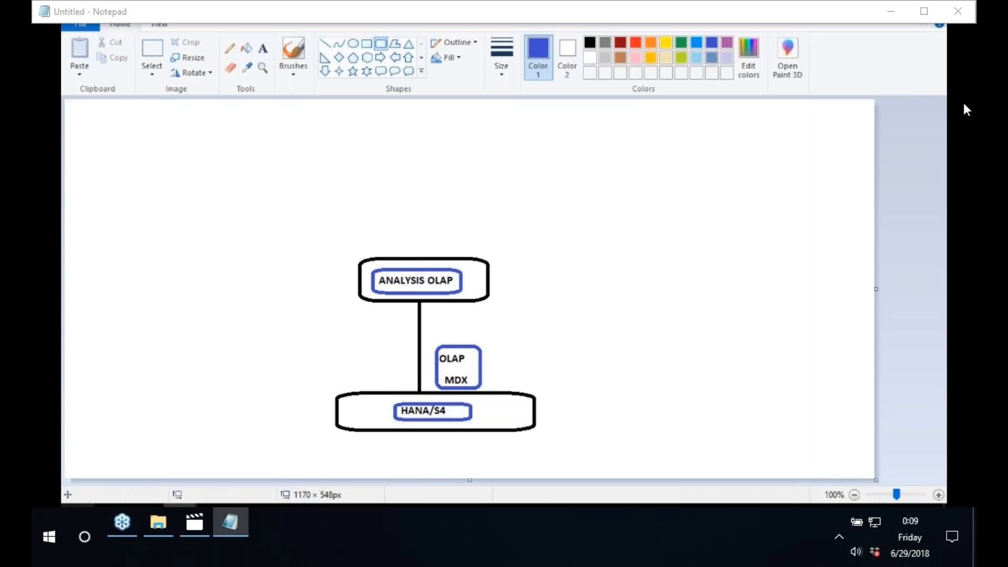
# Step: Open a fresh blank Paint canvas and draw one rounded box on it
pyautogui.press('super')
pyautogui.click(156, 291)
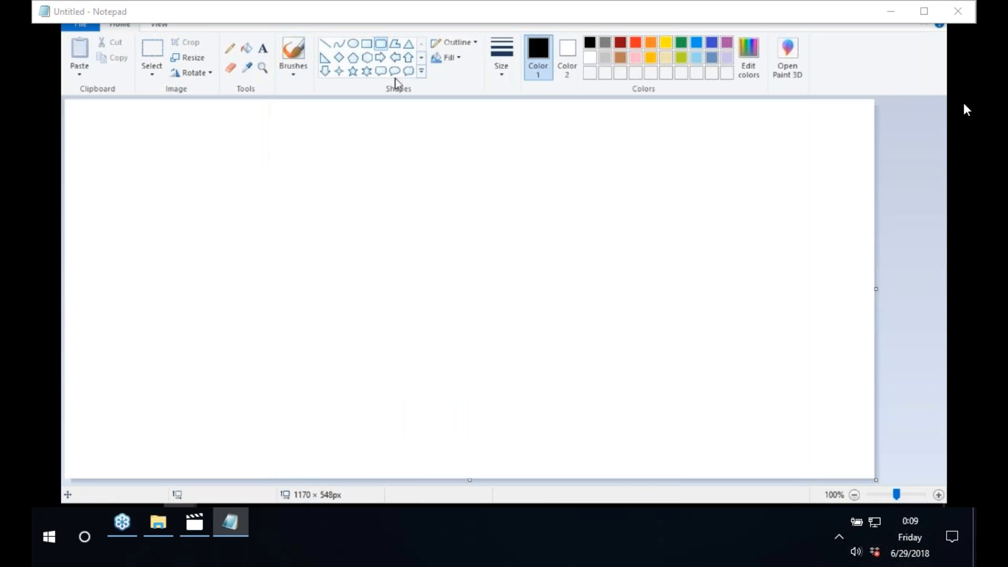
pyautogui.moveTo(344, 381); pyautogui.dragTo(540, 428)
pyautogui.moveTo(471, 408); pyautogui.dragTo(441, 374)
# Step: Label the rounded box 'HANA/S4'
pyautogui.click(368, 212)
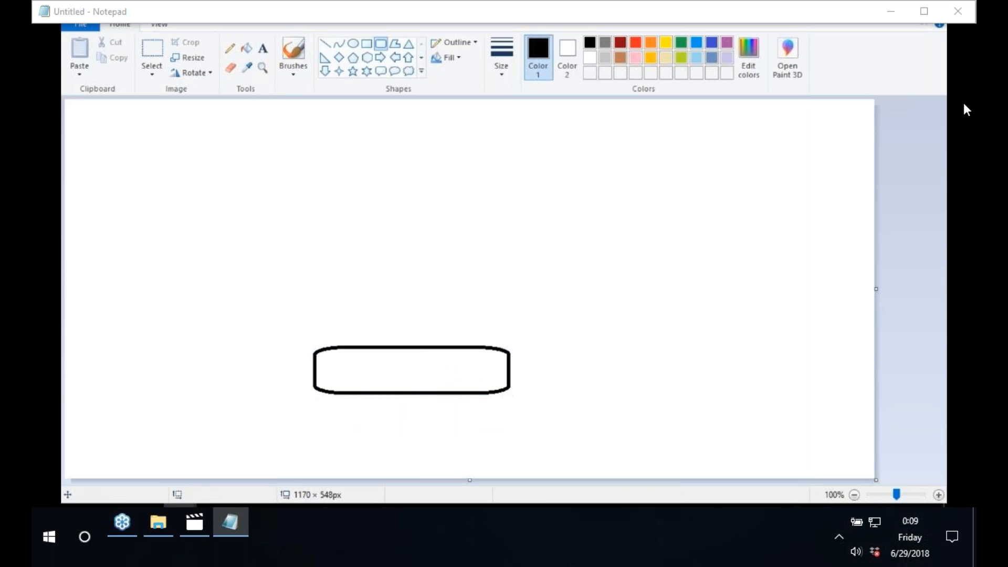
pyautogui.click(262, 51)
pyautogui.click(376, 366)
pyautogui.write('HANA/S4')
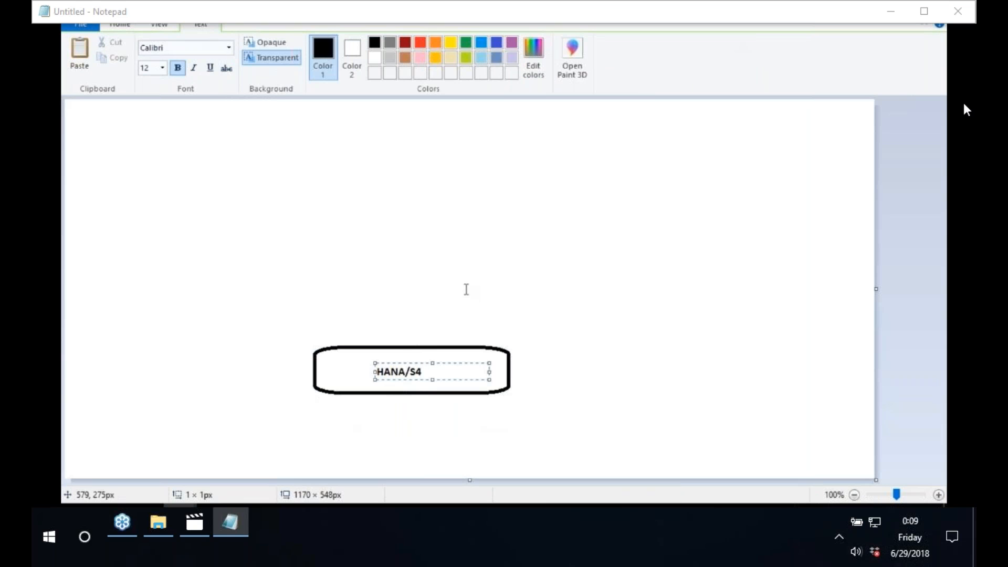
pyautogui.click(467, 286)
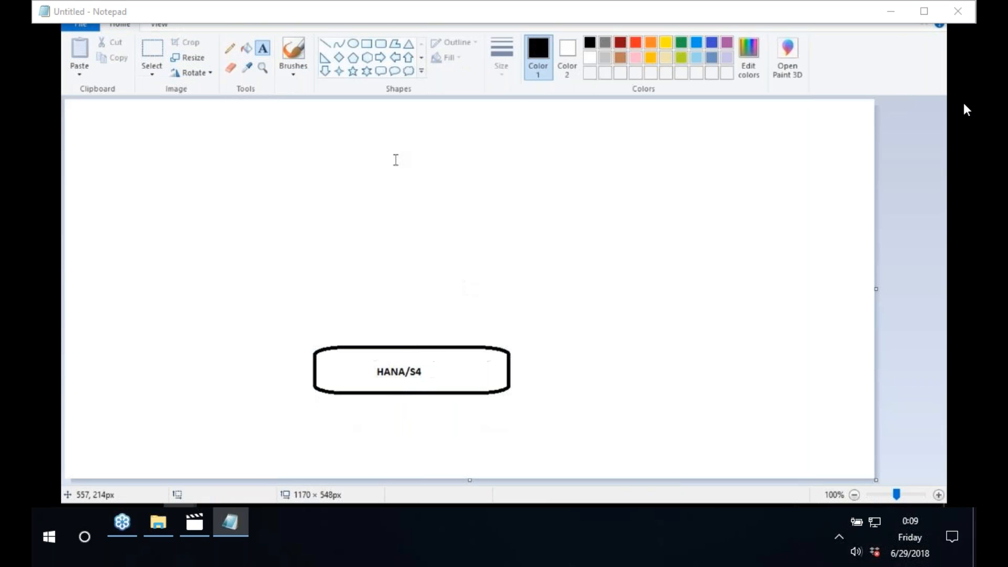
# Step: Draw a connector line up from HANA/S4 and a rounded box at its top
pyautogui.click(325, 43)
pyautogui.moveTo(426, 352); pyautogui.dragTo(389, 233)
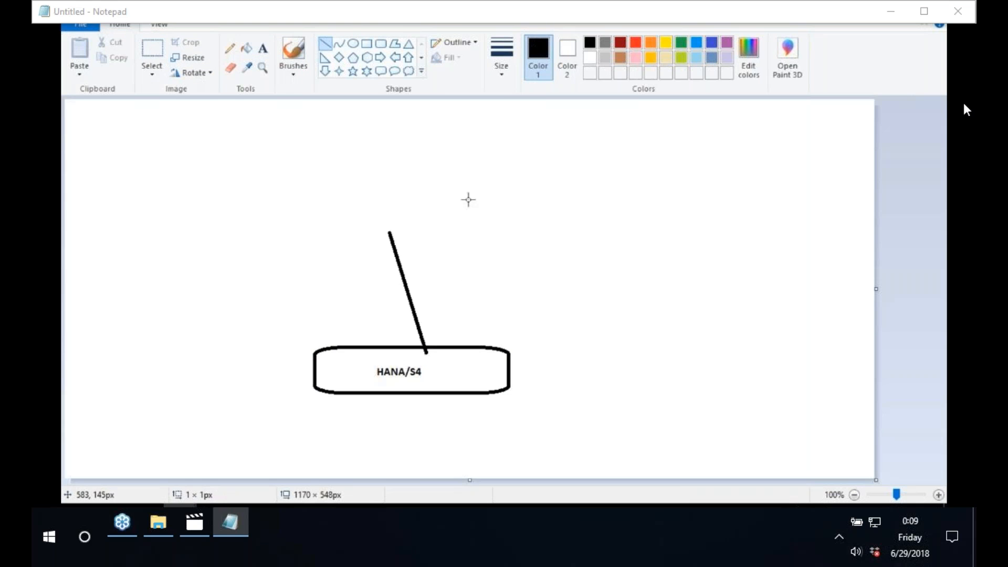
pyautogui.click(379, 47)
pyautogui.moveTo(331, 209); pyautogui.dragTo(445, 233)
pyautogui.click(247, 49)
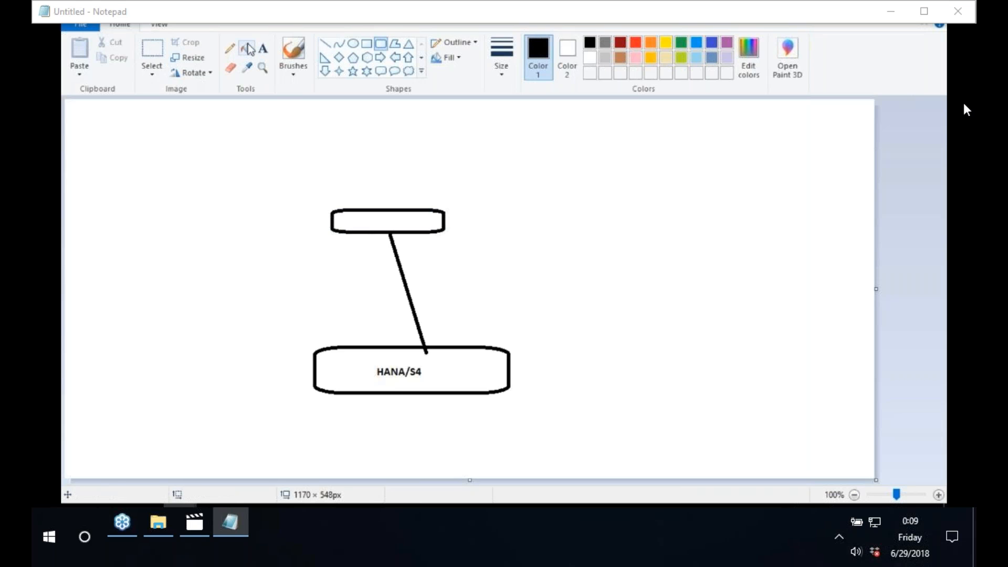
# Step: Label the top box 'LUMIRA' and discard an extra empty text box
pyautogui.click(263, 49)
pyautogui.click(360, 214)
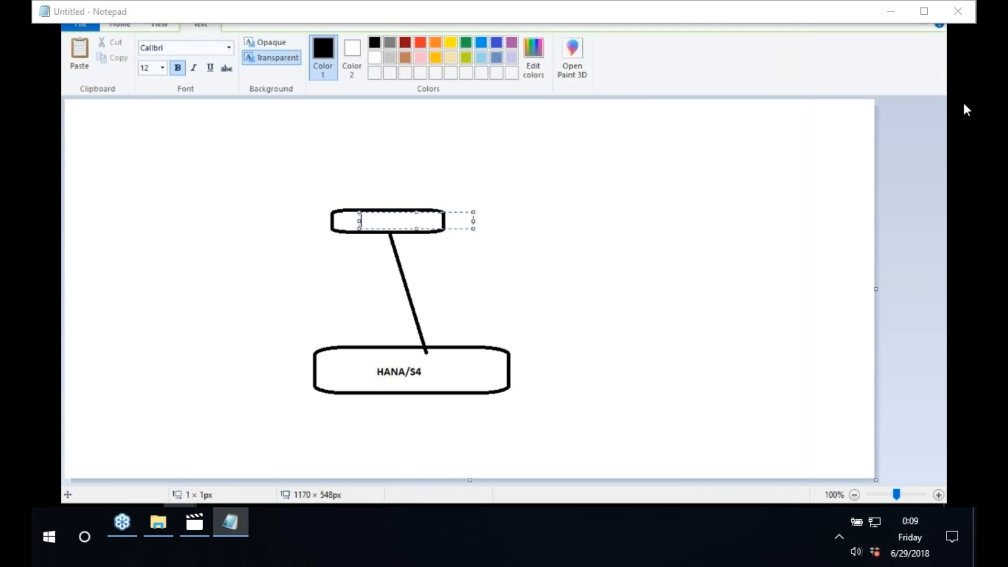
pyautogui.write('LUMIRA')
pyautogui.click(763, 173)
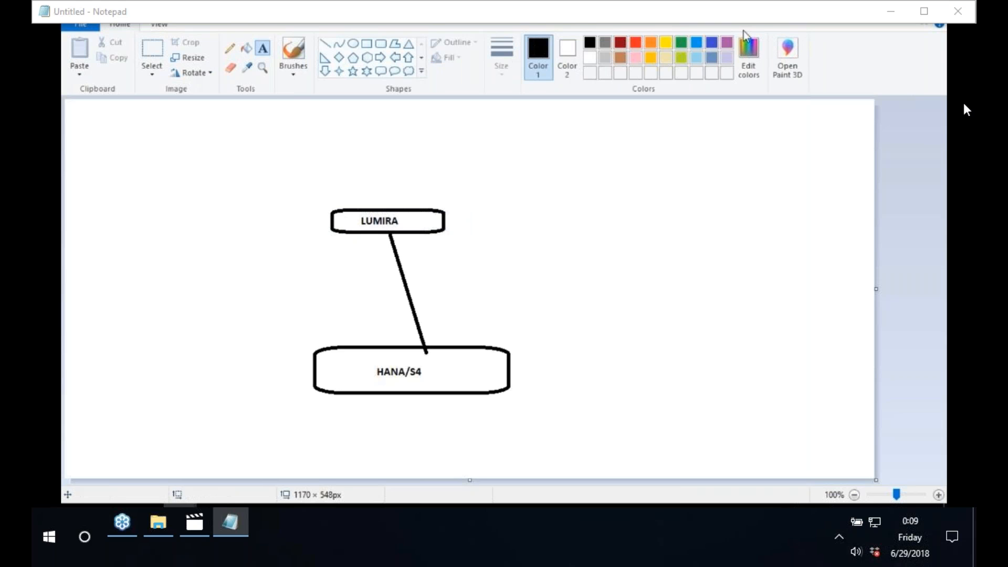
pyautogui.click(465, 179)
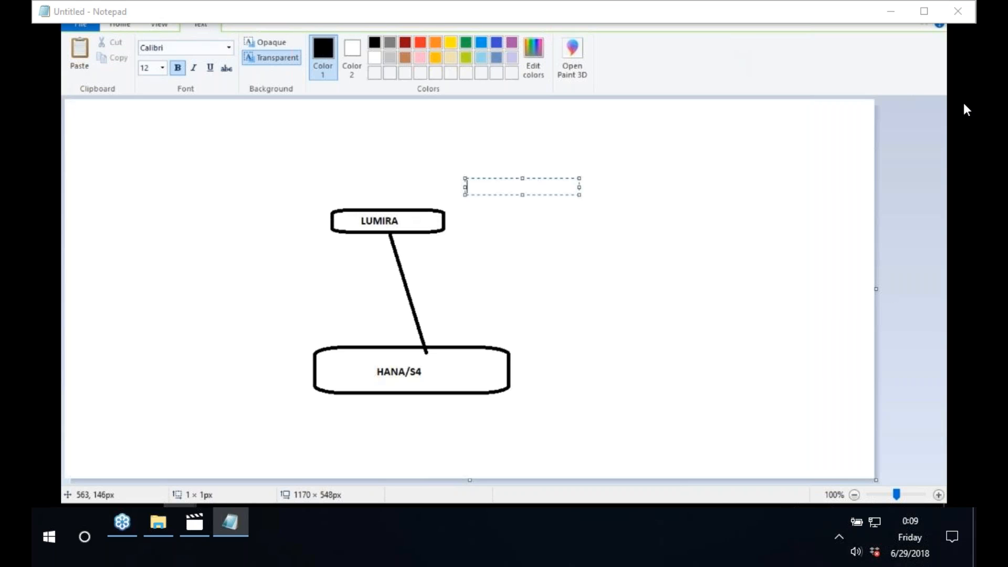
pyautogui.click(393, 217)
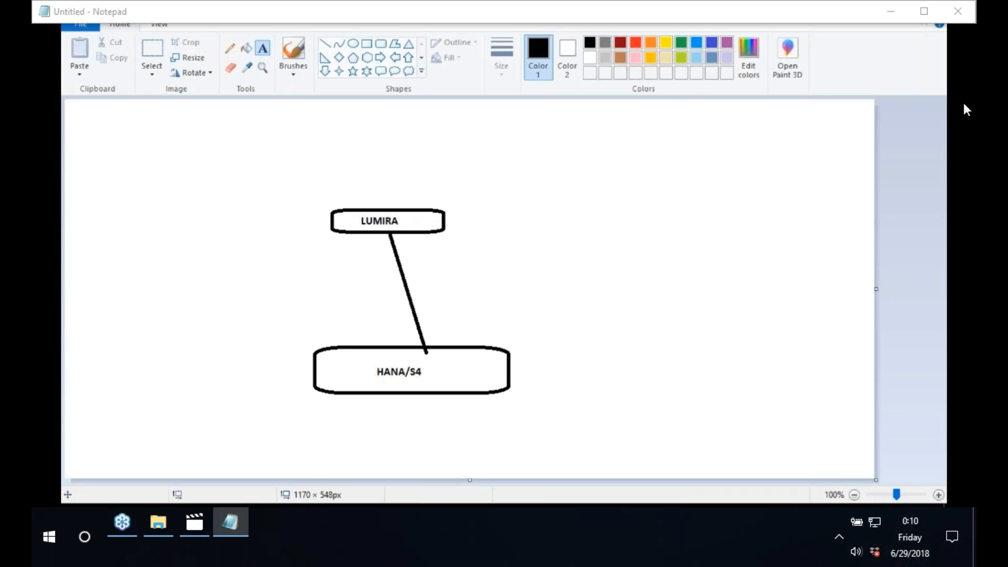
# Step: Launch Remote Desktop Connection, connect, and submit the account password
pyautogui.press('super')
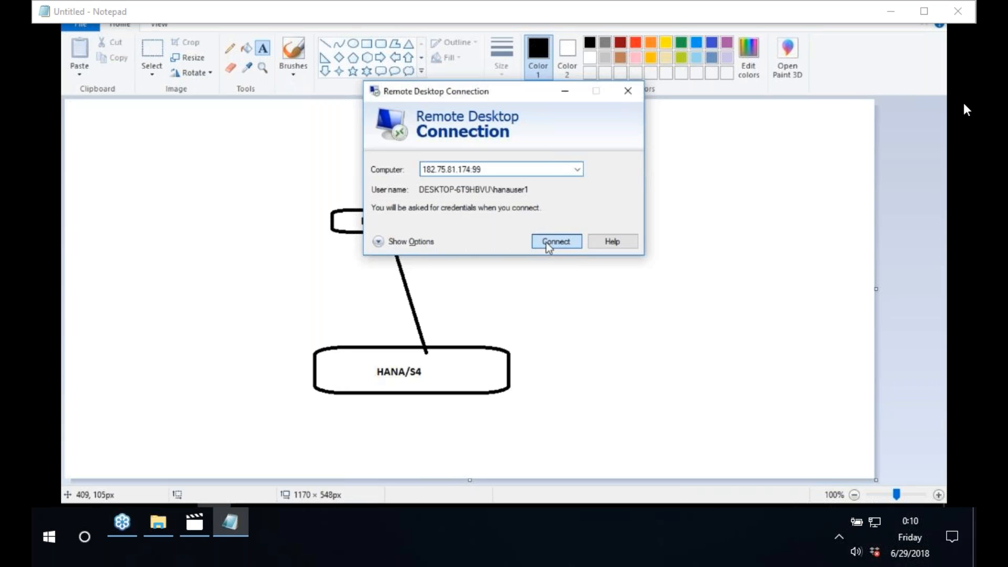
pyautogui.click(548, 243)
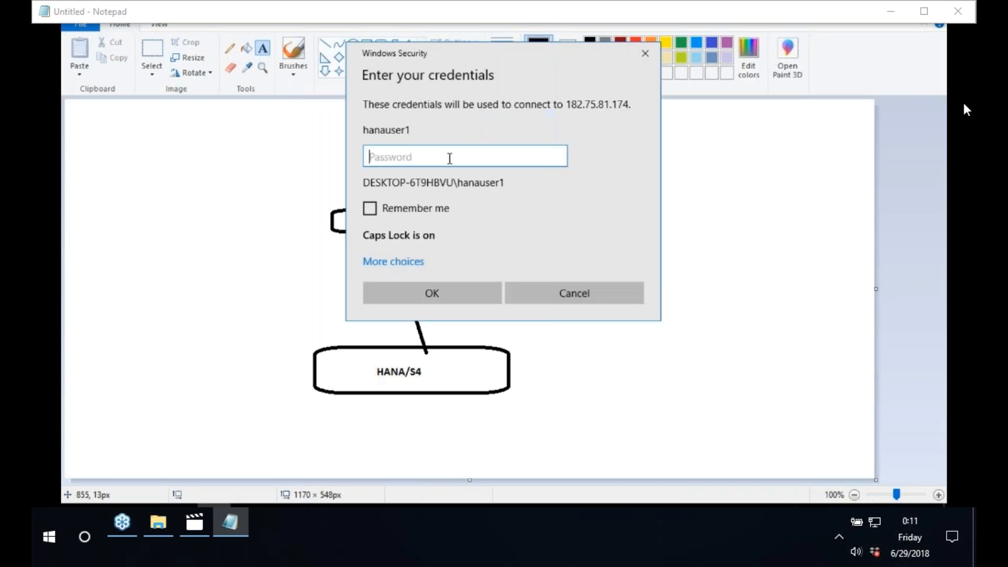
pyautogui.press('capslock')
pyautogui.write('•••••••••')
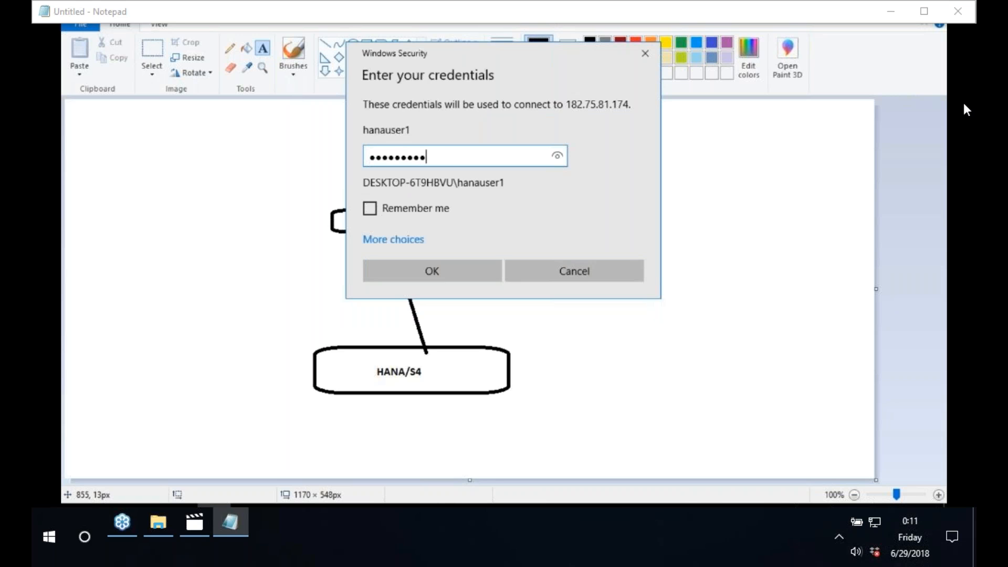
pyautogui.write('•')
pyautogui.press('Return')
pyautogui.write('••••••••••')
# Step: After the failed logon, re-enter the account password in the empty field and resubmit
pyautogui.press('Return')
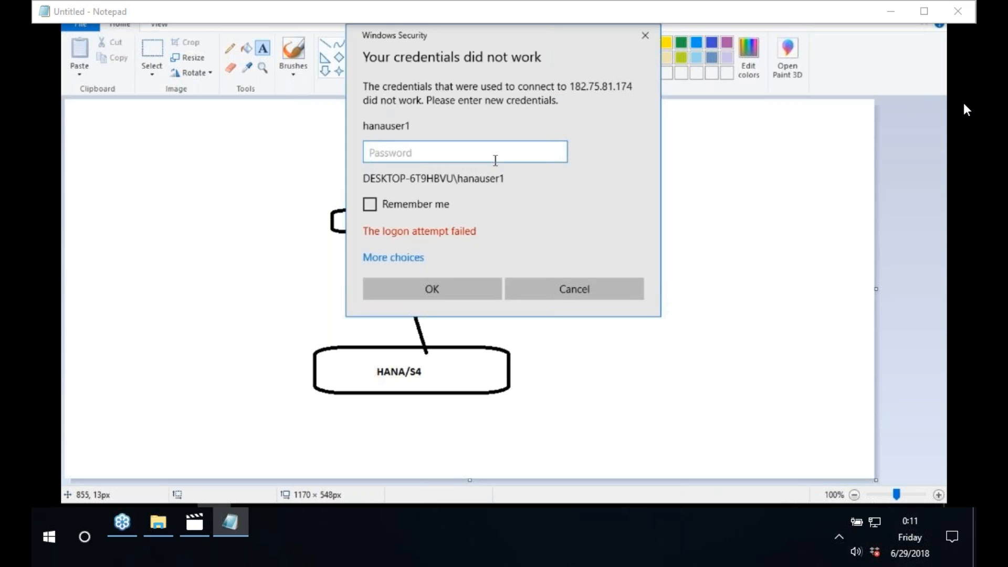
pyautogui.click(548, 284)
pyautogui.press('capslock')
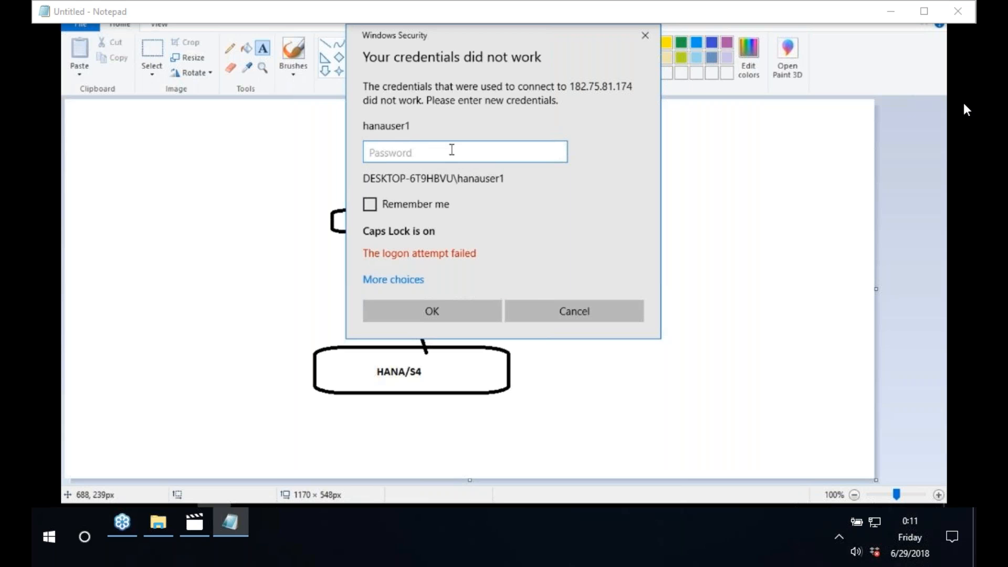
pyautogui.hotkey('ctrl', 'v')
pyautogui.press('Return')
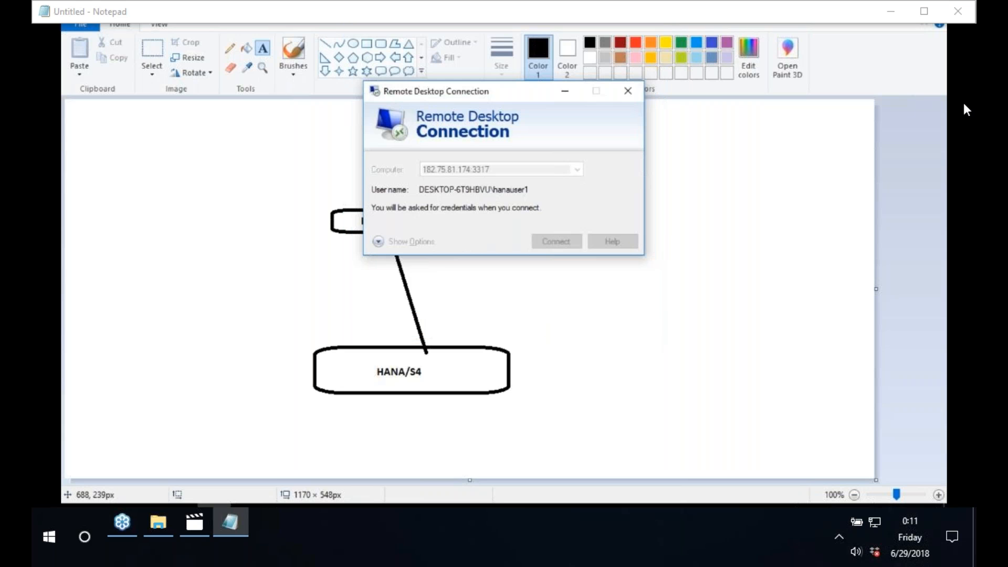
# Step: Accept the certificate warning to load the remote server's desktop
pyautogui.press('Return')
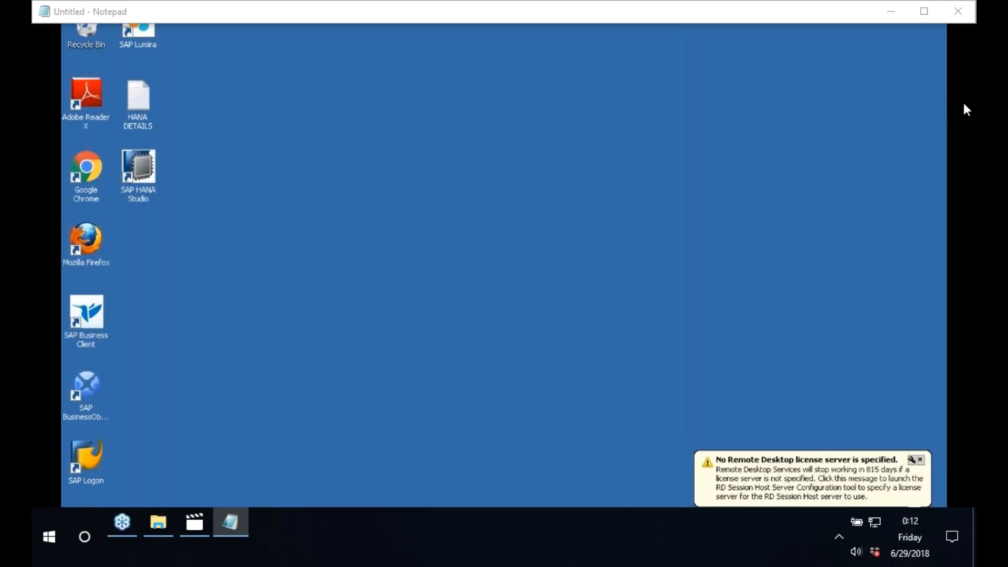
# Step: Switch remote desktop icons to small, refresh, and confirm the suggested HANA Studio workspace
pyautogui.rightClick(519, 168)
pyautogui.moveTo(578, 175)
pyautogui.click(685, 200)
pyautogui.rightClick(462, 169)
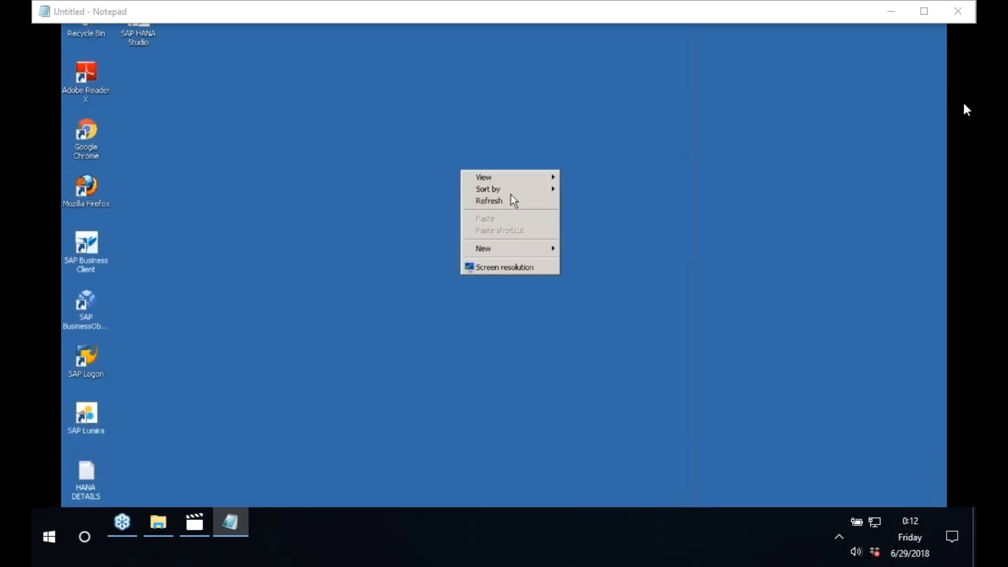
pyautogui.click(513, 202)
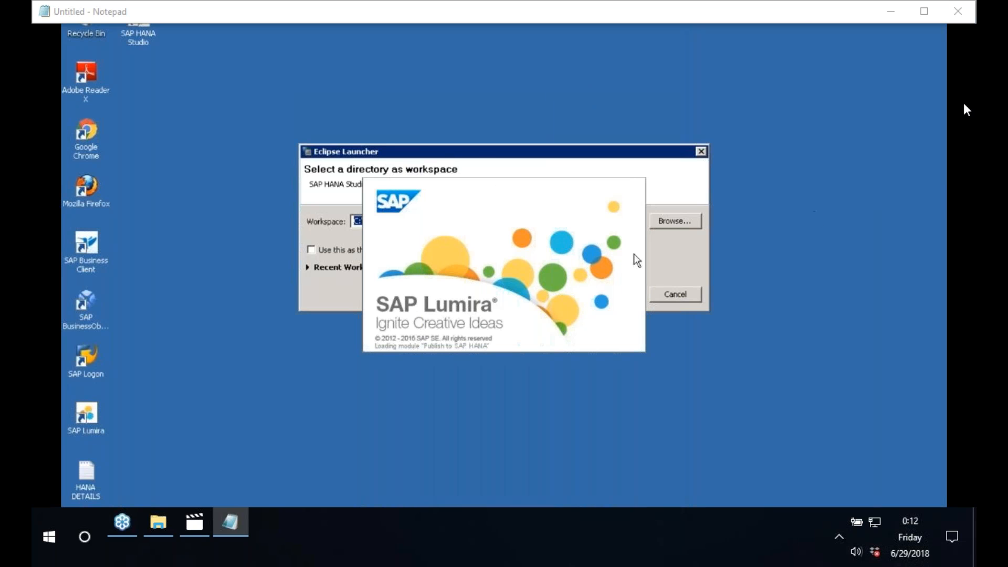
pyautogui.click(539, 153)
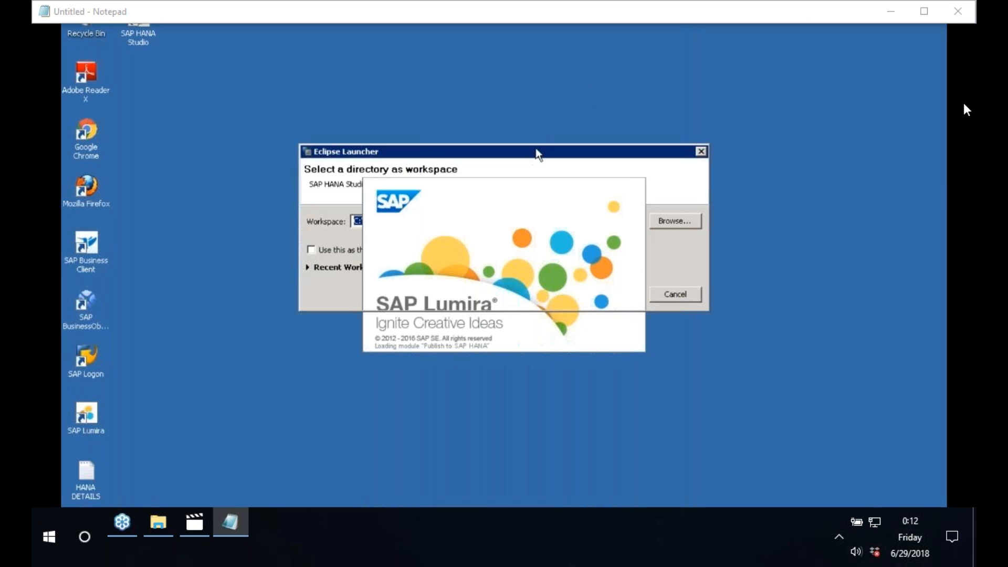
pyautogui.click(639, 292)
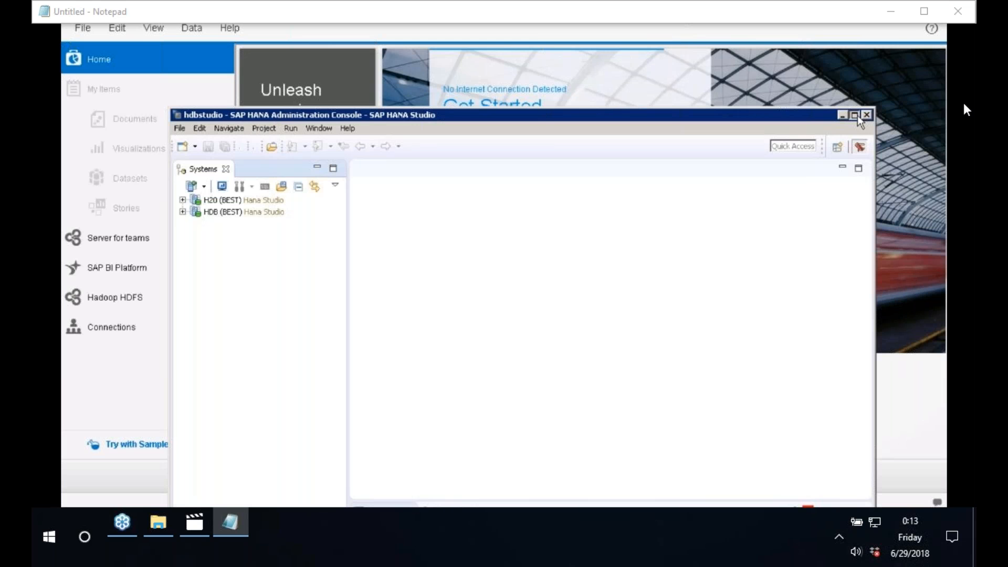
# Step: Maximize HANA Studio, widen the Systems panel, and select the H20 (BEST) system
pyautogui.click(858, 115)
pyautogui.moveTo(286, 115); pyautogui.dragTo(287, 115)
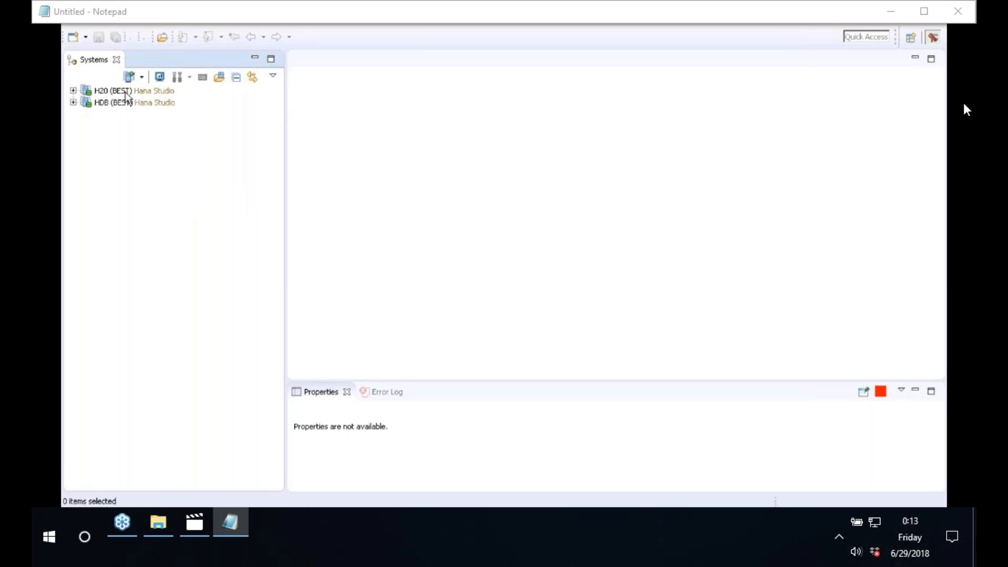
pyautogui.click(126, 92)
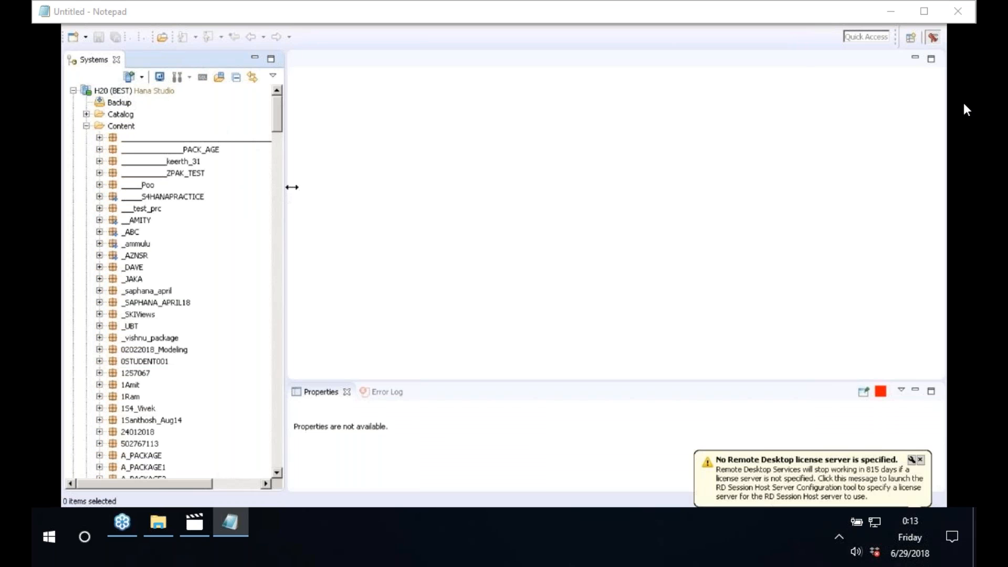
pyautogui.moveTo(293, 187); pyautogui.dragTo(371, 181)
pyautogui.moveTo(371, 113); pyautogui.dragTo(359, 266)
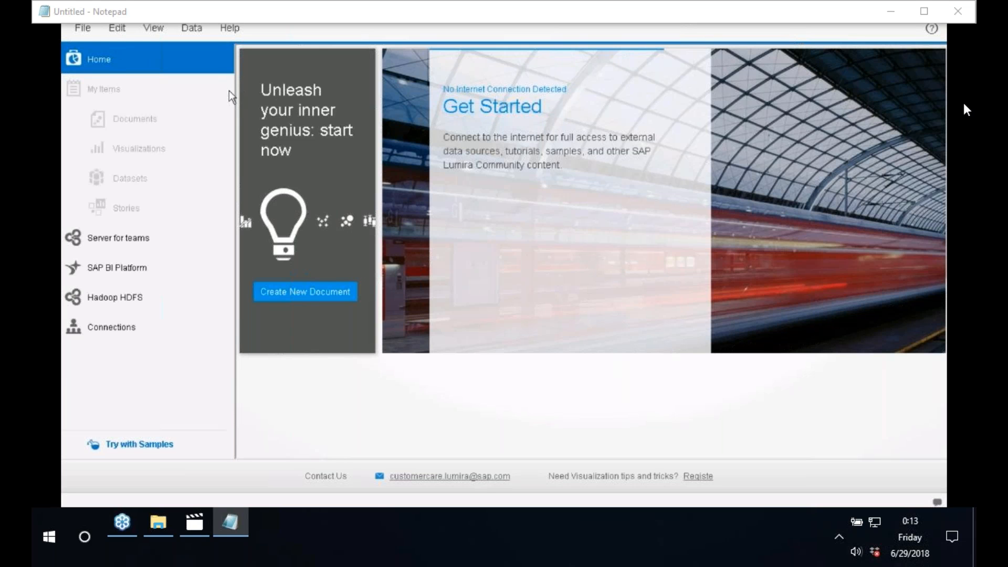
# Step: Start a new Lumira document with a dataset from Connect to SAP HANA
pyautogui.click(83, 30)
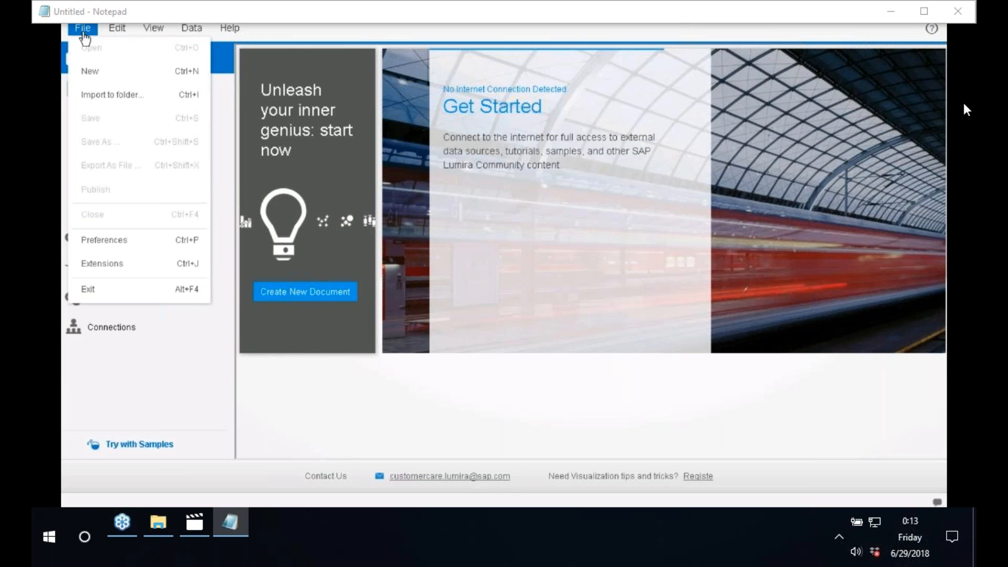
pyautogui.click(94, 73)
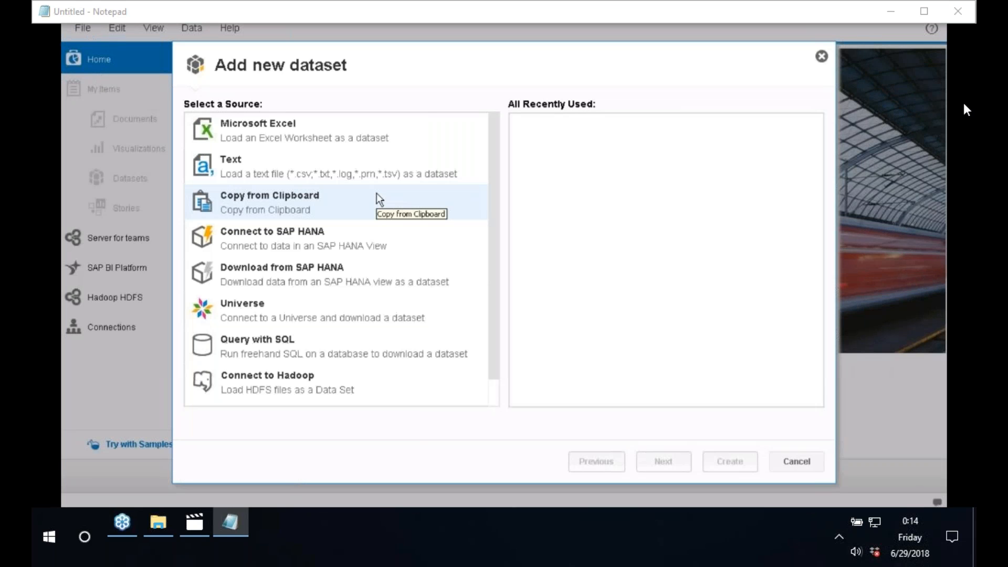
pyautogui.click(344, 231)
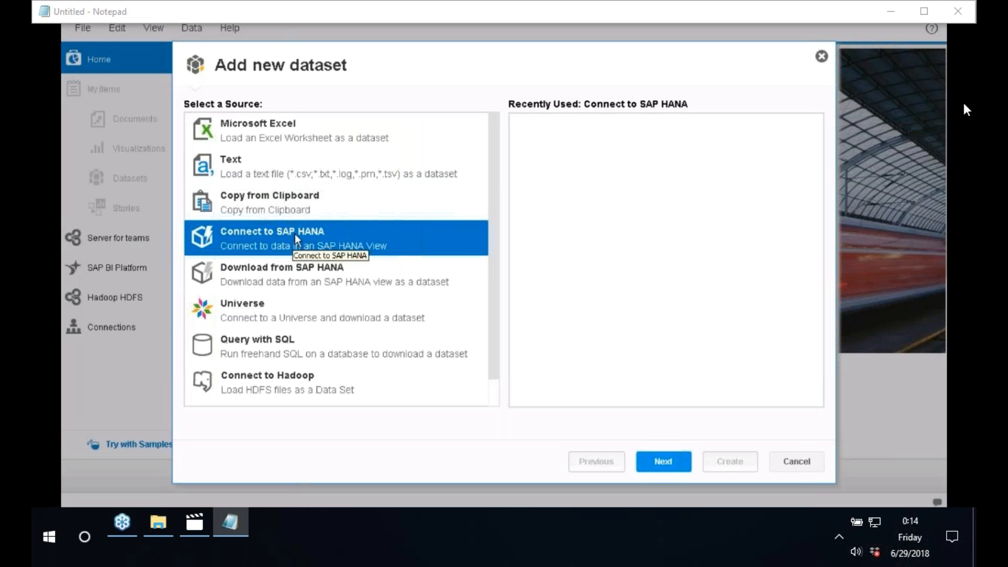
pyautogui.click(277, 234)
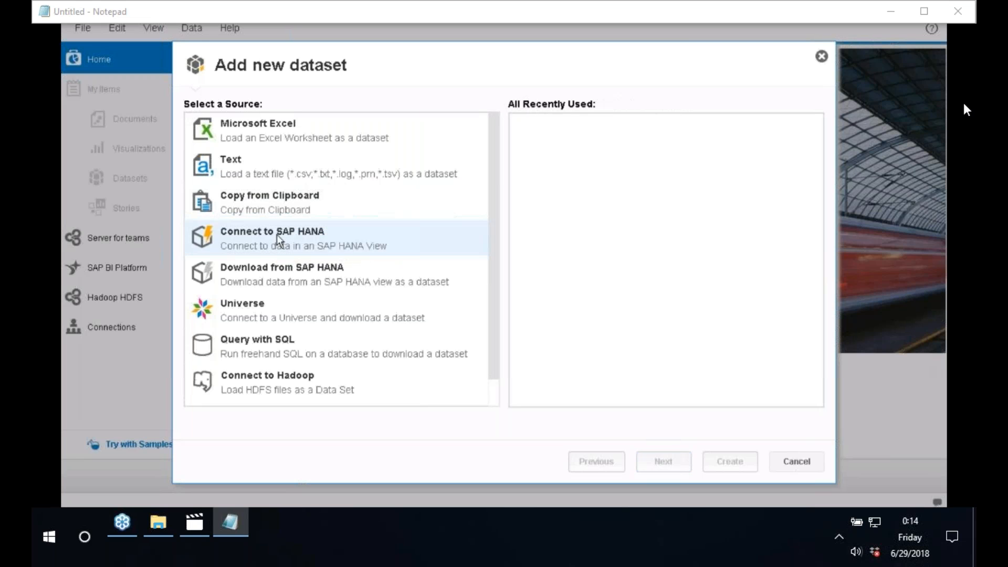
pyautogui.click(276, 235)
pyautogui.doubleClick(276, 234)
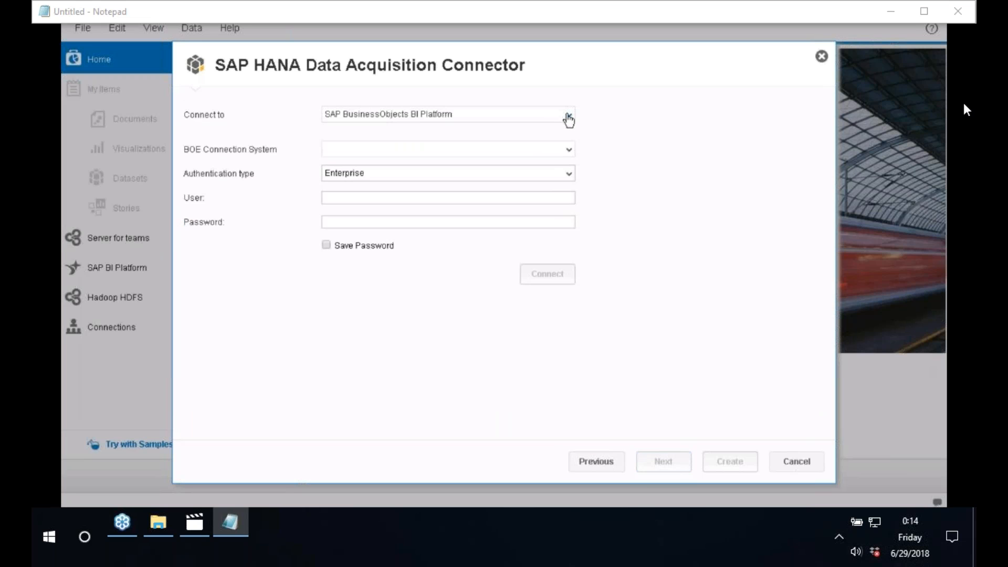
# Step: Set Connect to HANA instead of BI Platform and focus the Server field
pyautogui.click(569, 117)
pyautogui.click(357, 154)
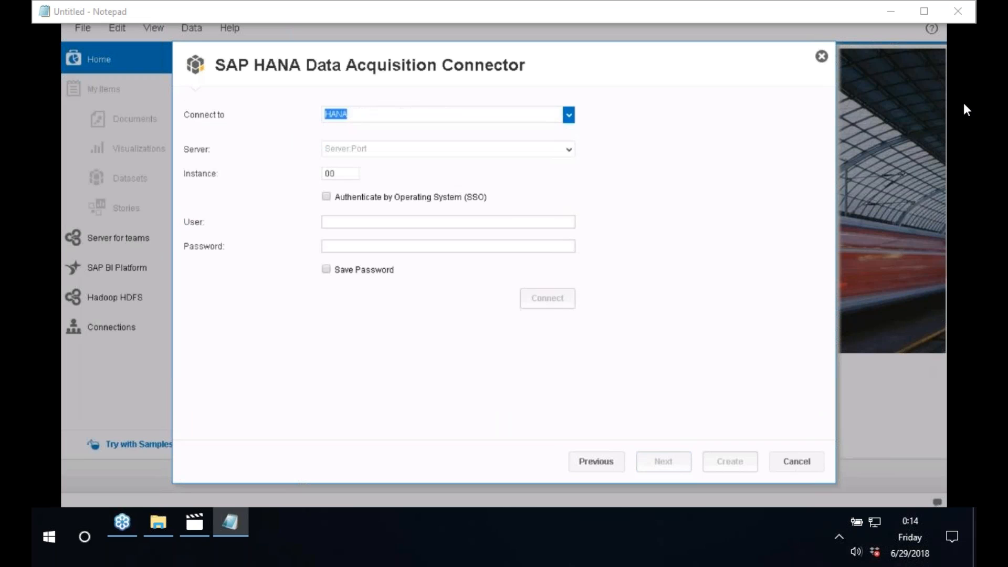
pyautogui.click(354, 150)
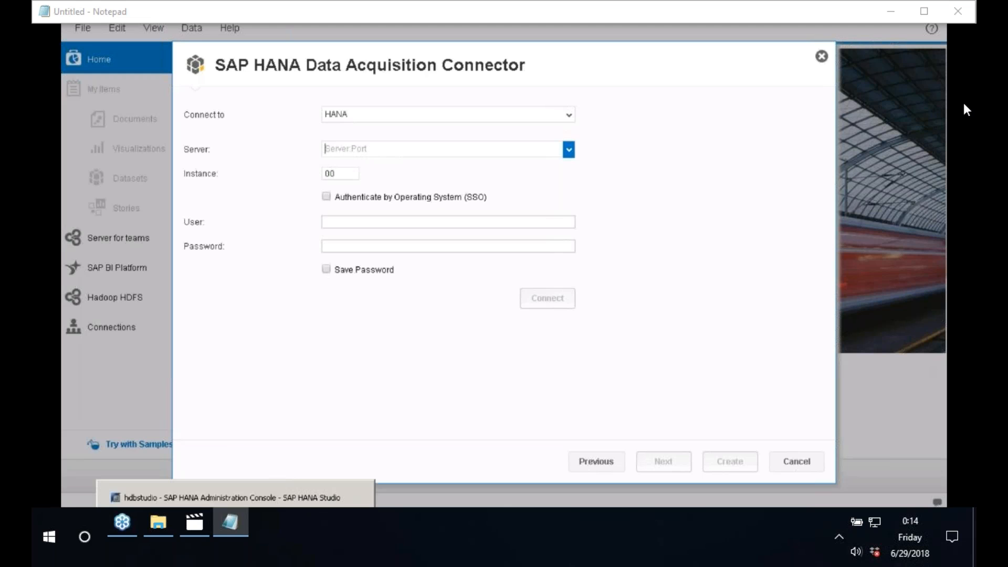
# Step: Open the H20 system's Properties in HANA Studio on the Additional Properties tab
pyautogui.click(235, 523)
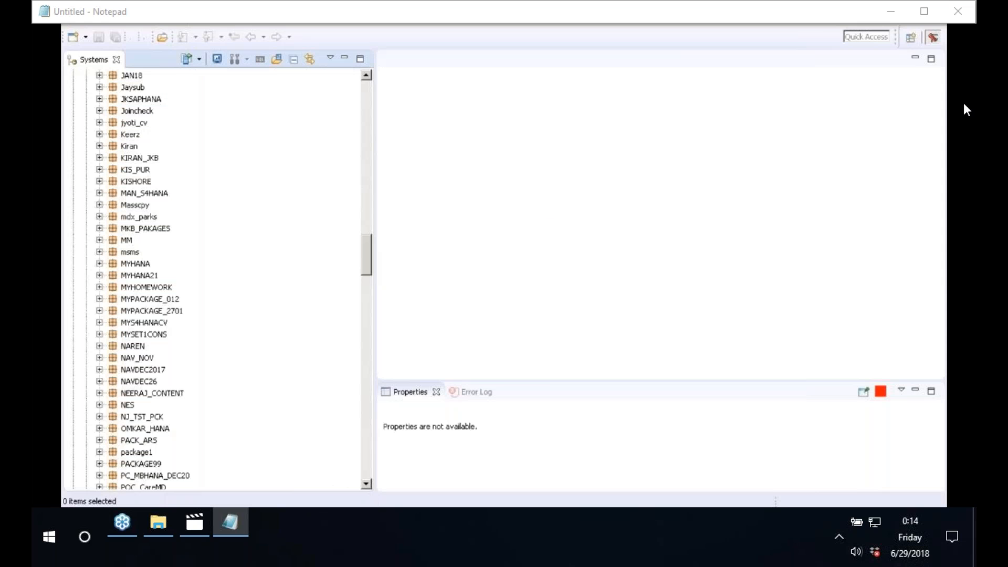
pyautogui.scroll(1, 358, 138)
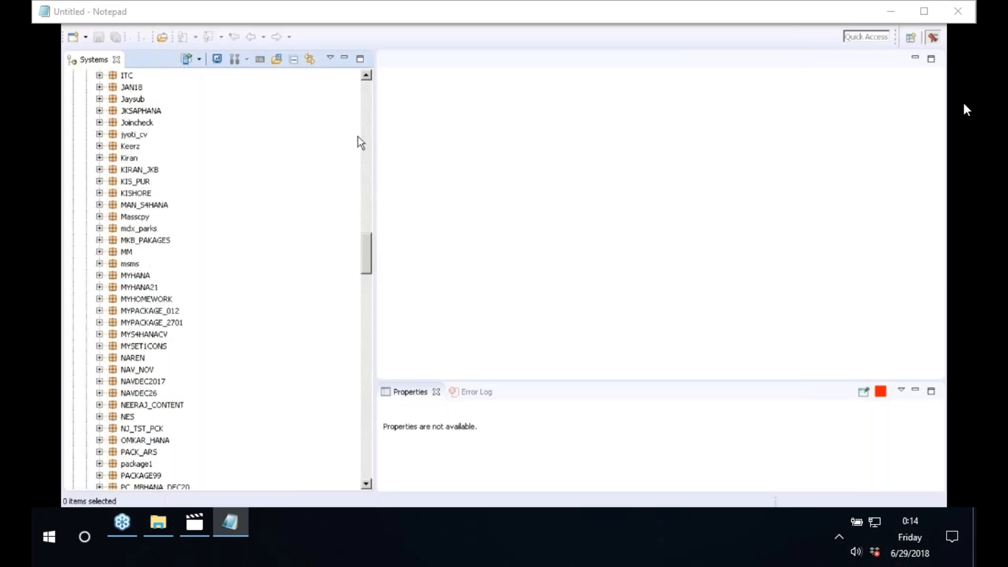
pyautogui.scroll(20, 357, 137)
pyautogui.click(127, 78)
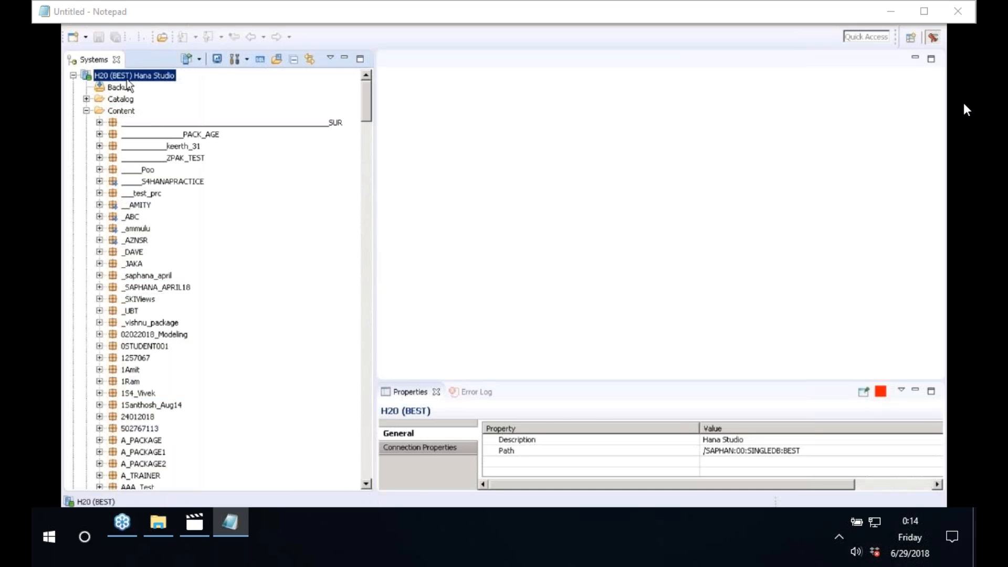
pyautogui.rightClick(128, 79)
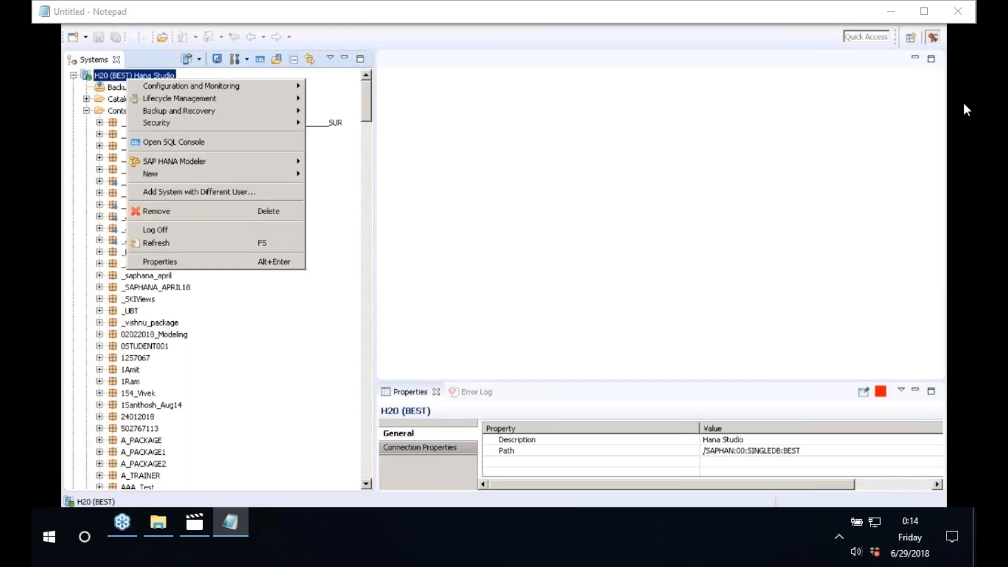
pyautogui.click(160, 262)
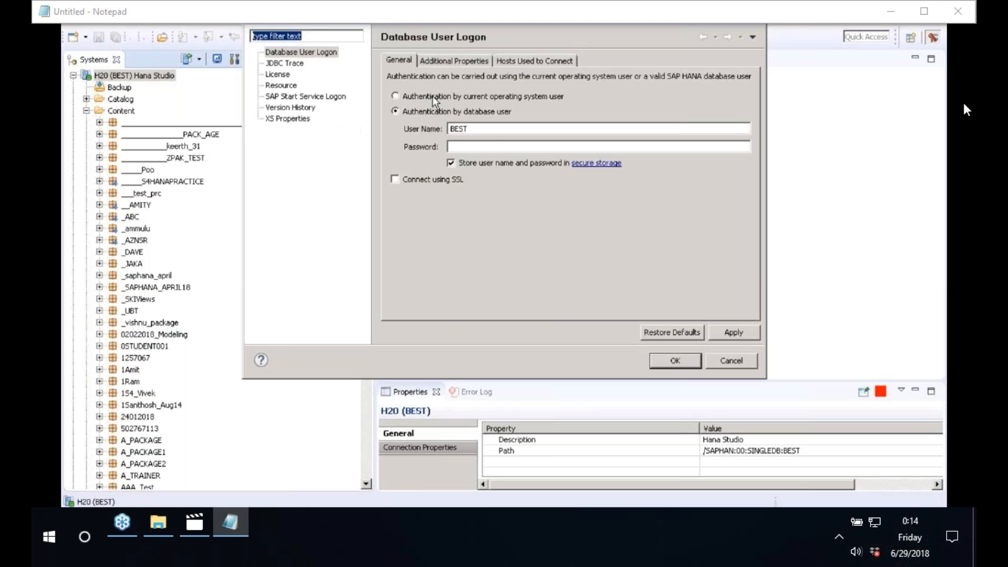
pyautogui.click(453, 62)
# Step: Copy host saphan:30015 and paste it into Lumira's Server field
pyautogui.moveTo(425, 94); pyautogui.dragTo(473, 93)
pyautogui.rightClick(461, 93)
pyautogui.click(495, 123)
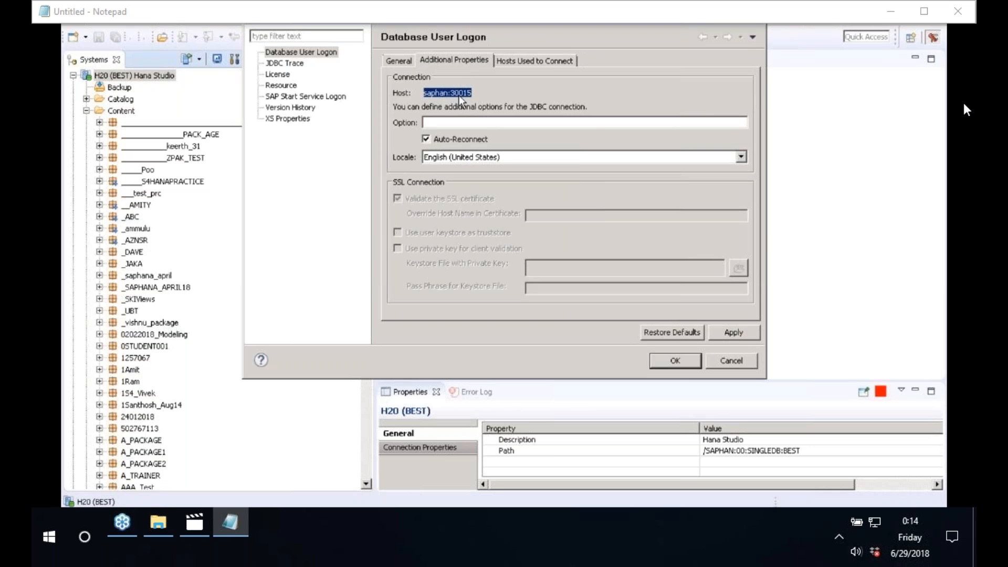
pyautogui.hotkey('alt', 'Tab')
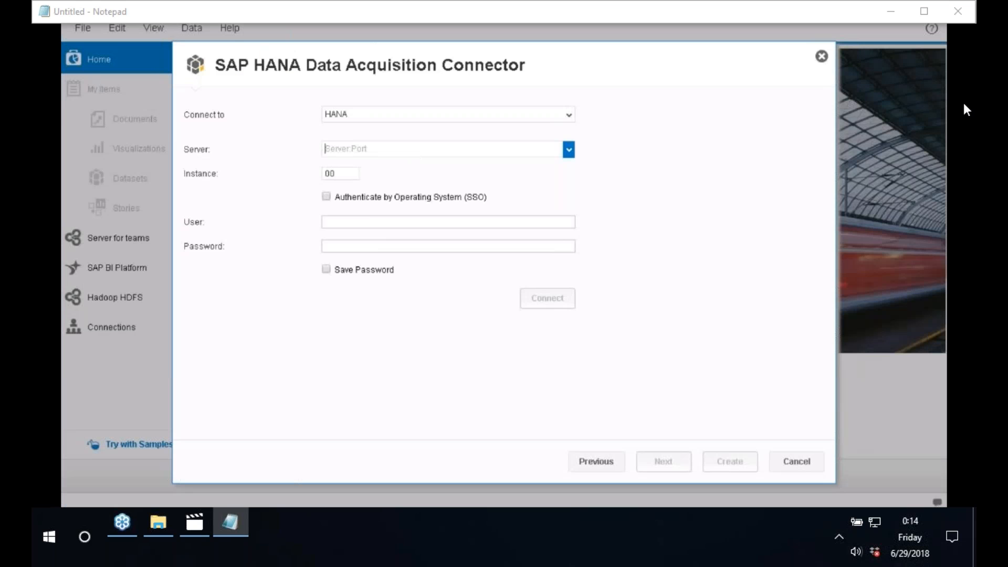
pyautogui.hotkey('ctrl', 'v')
# Step: Set instance 01, enter the database user and password, and connect to HANA
pyautogui.click(346, 174)
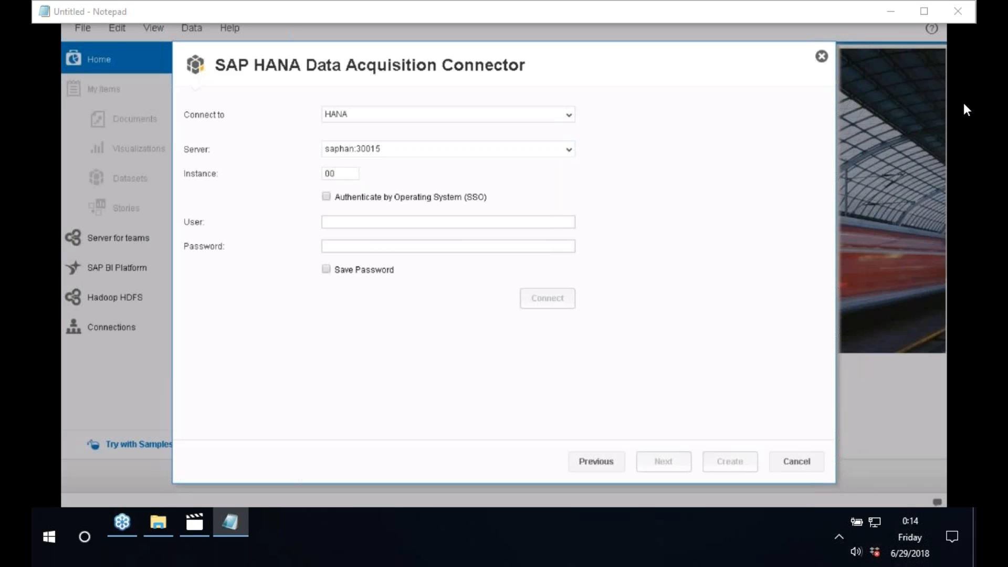
pyautogui.press('BackSpace')
pyautogui.write('1BET')
pyautogui.press('BackSpace')
pyautogui.press('BackSpace')
pyautogui.press('BackSpace')
pyautogui.write('BEST**********')
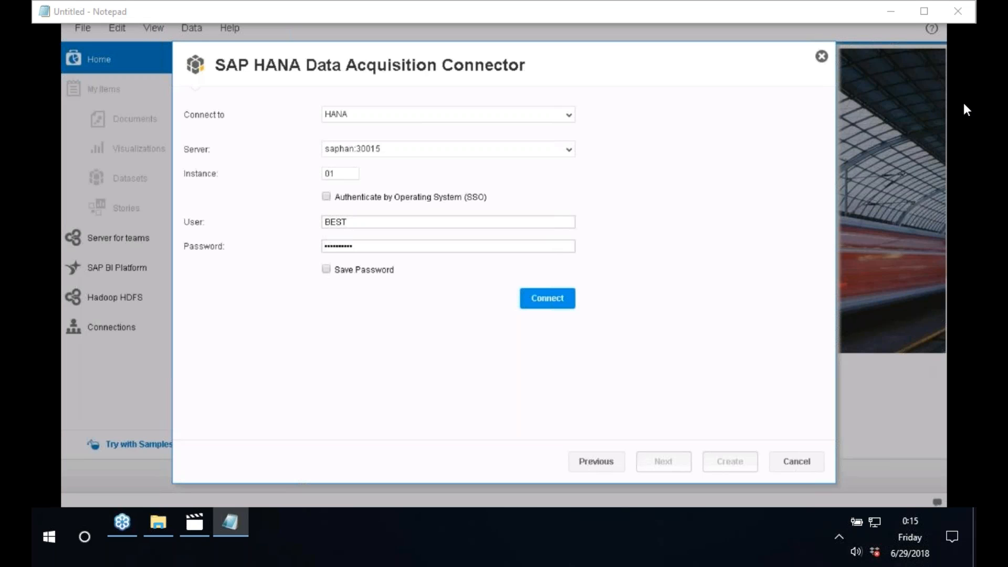
pyautogui.click(559, 301)
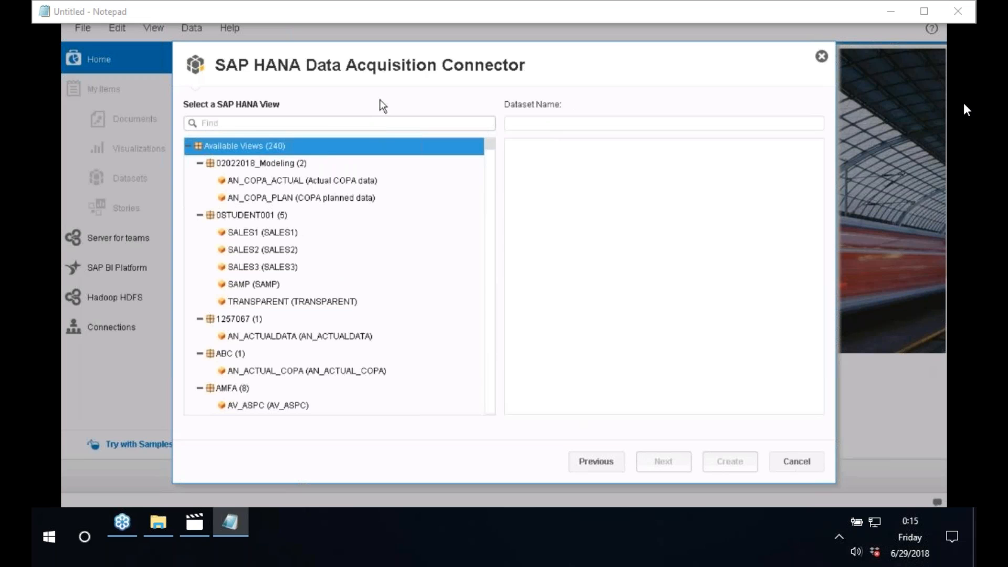
# Step: Proceed to the HANA views list and collapse the 02022018_Modeling through AMFA package folders
pyautogui.click(596, 462)
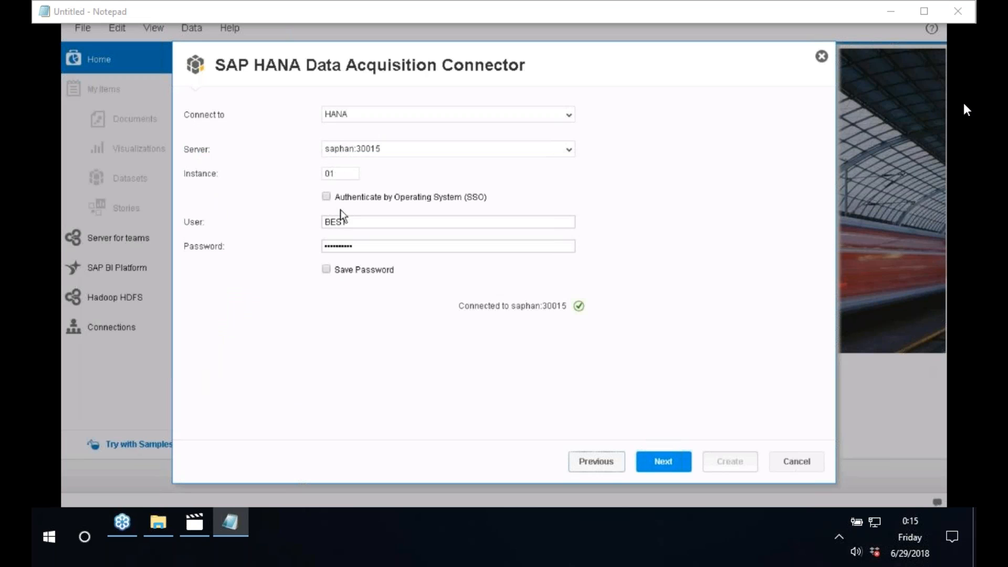
pyautogui.click(670, 463)
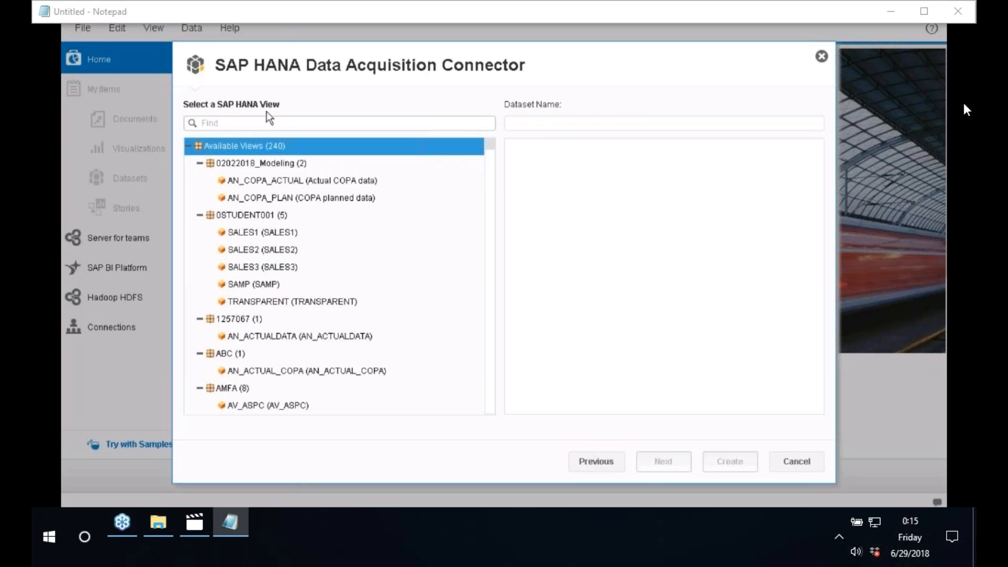
pyautogui.click(200, 164)
pyautogui.click(200, 180)
pyautogui.click(200, 198)
pyautogui.click(200, 215)
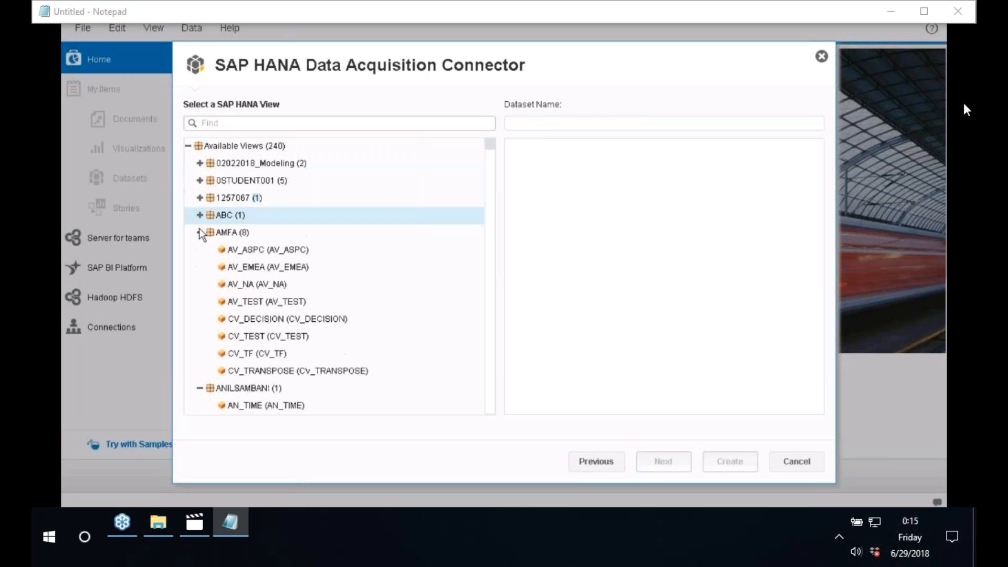
pyautogui.click(200, 232)
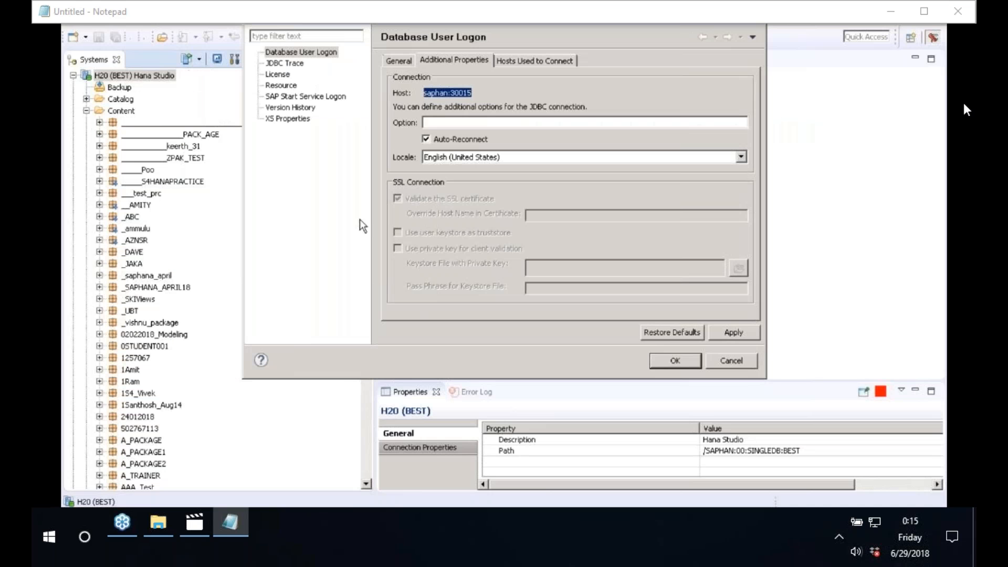
# Step: Close the system properties and expand S4HANA_PKG_GG's Analytic Views in the Systems tree
pyautogui.click(738, 363)
pyautogui.moveTo(395, 193); pyautogui.dragTo(435, 192)
pyautogui.click(140, 257)
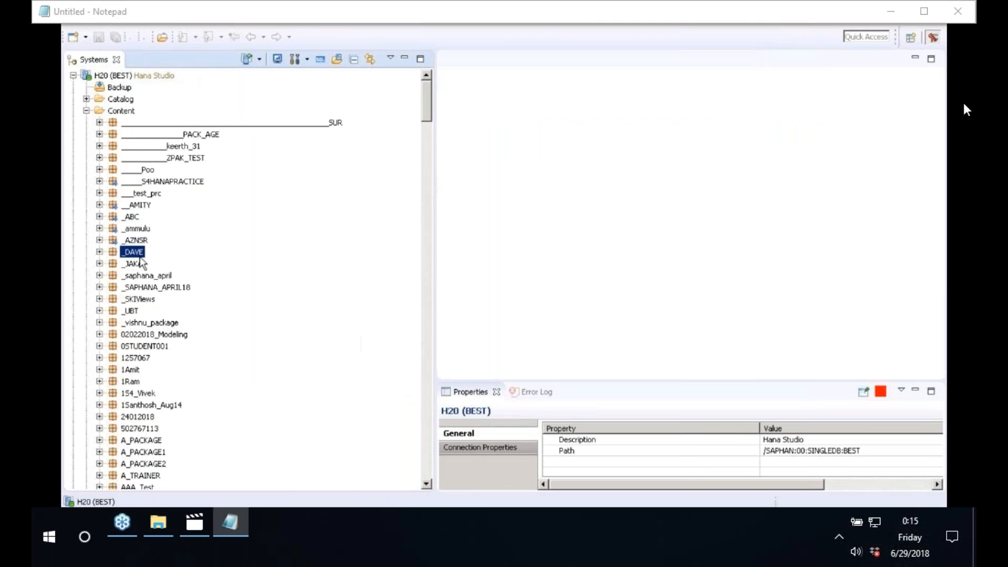
pyautogui.press('s')
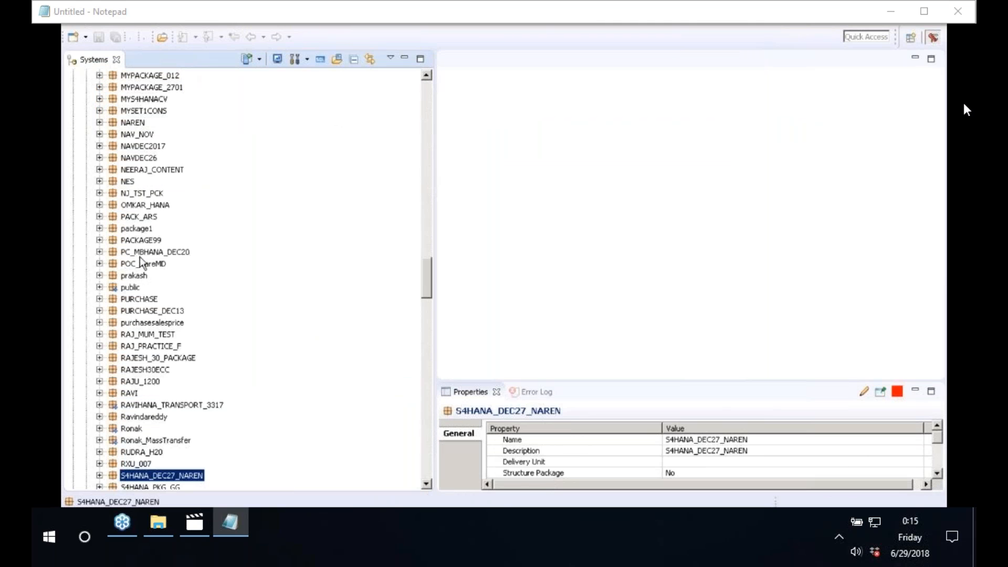
pyautogui.click(424, 436)
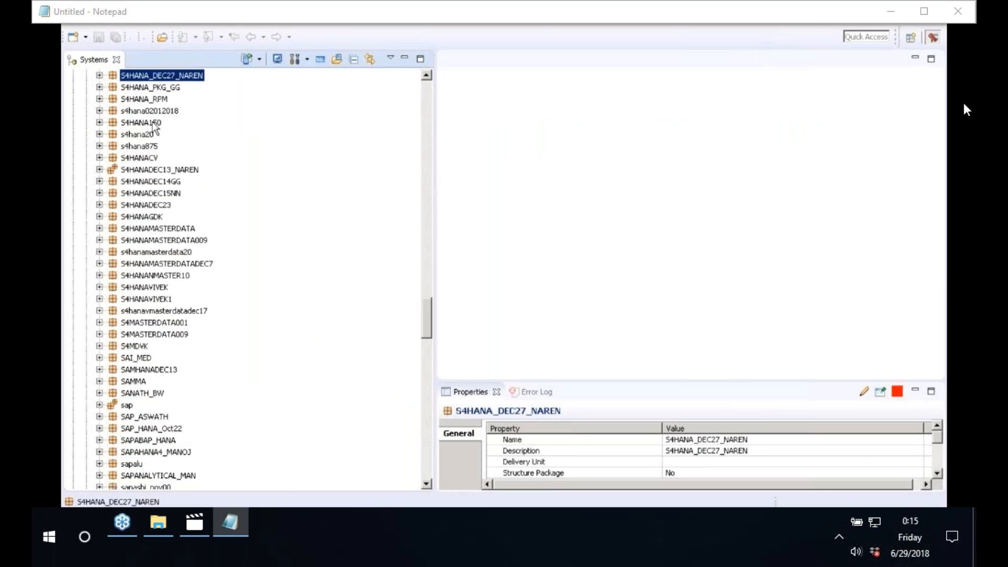
pyautogui.click(99, 76)
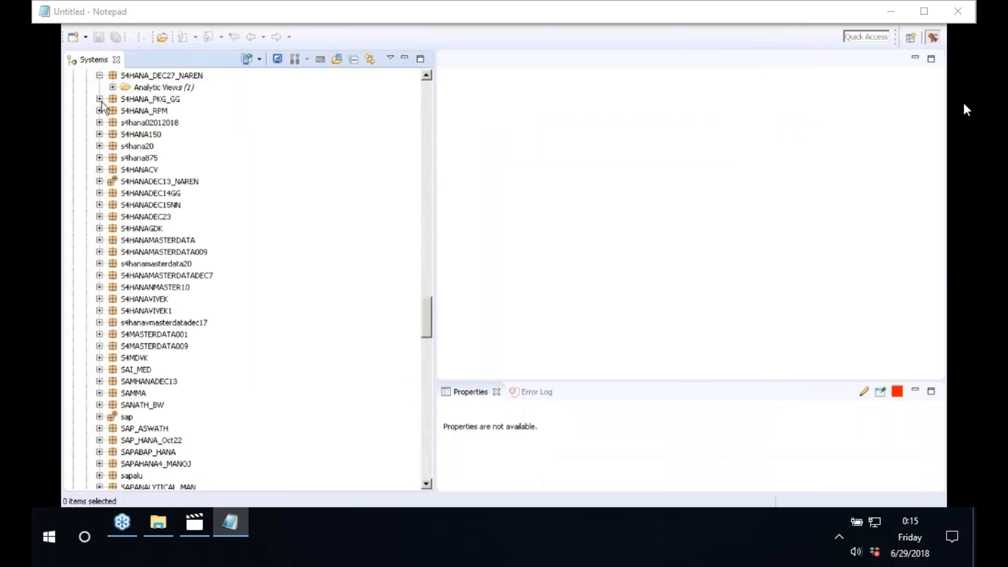
pyautogui.click(99, 99)
pyautogui.click(112, 123)
pyautogui.click(167, 134)
# Step: Open a Data Preview of CV_ACTUAL_PLAN_DATA under Calculation Views
pyautogui.click(112, 110)
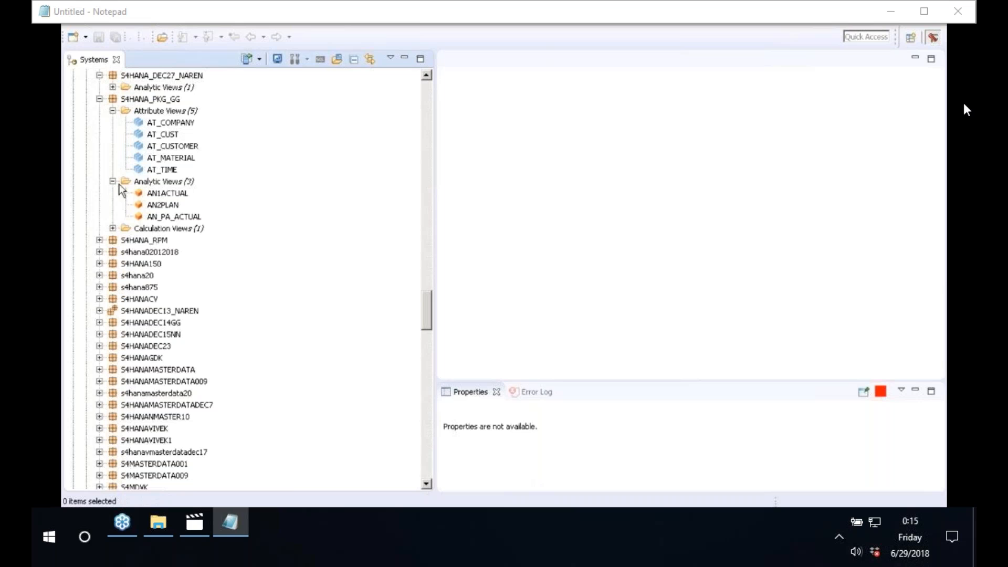
pyautogui.click(113, 228)
pyautogui.click(175, 242)
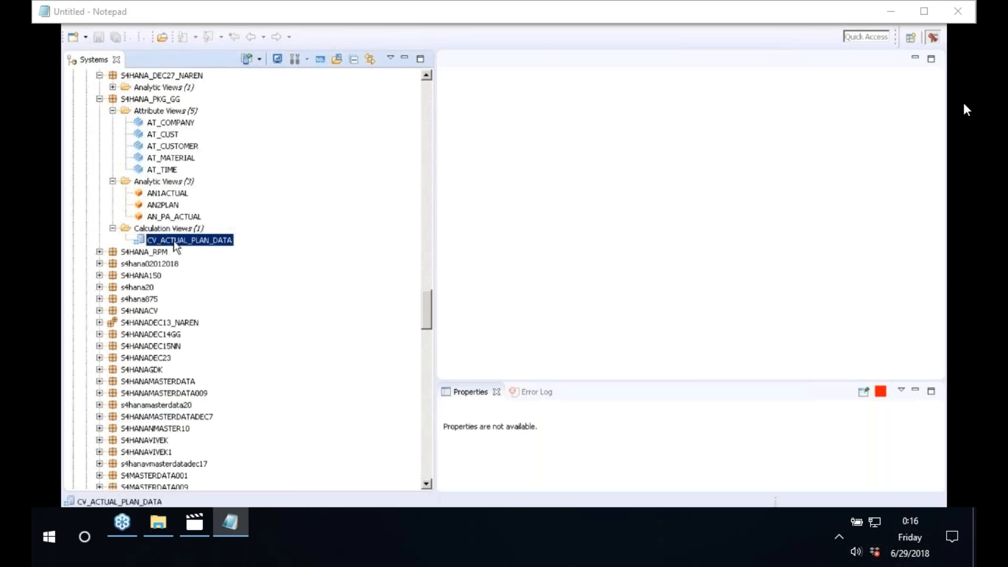
pyautogui.rightClick(174, 247)
pyautogui.click(231, 346)
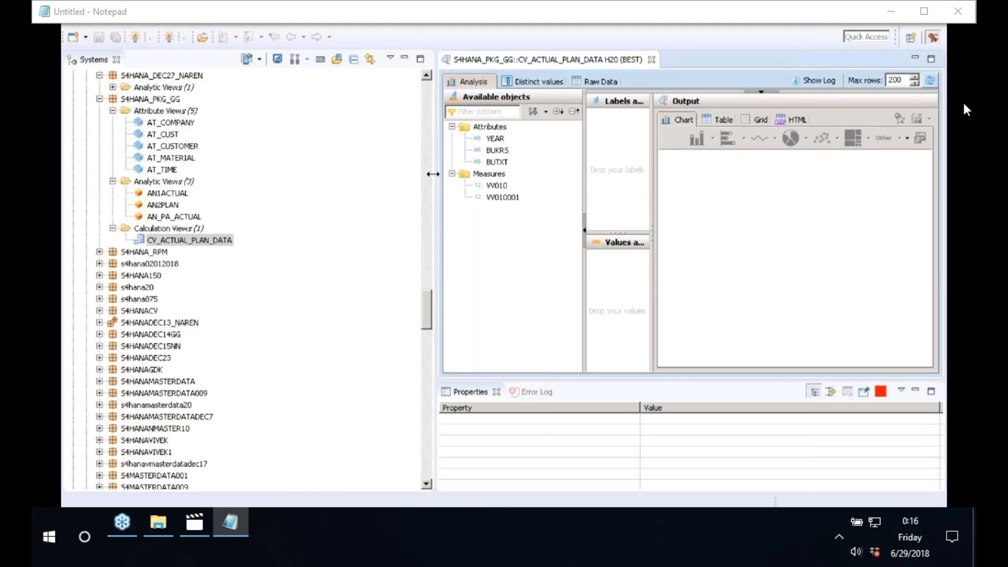
# Step: Widen the editor, show CV_ACTUAL_PLAN_DATA's raw data, and autofit BUTXT to full company names
pyautogui.moveTo(433, 173); pyautogui.dragTo(262, 181)
pyautogui.click(425, 81)
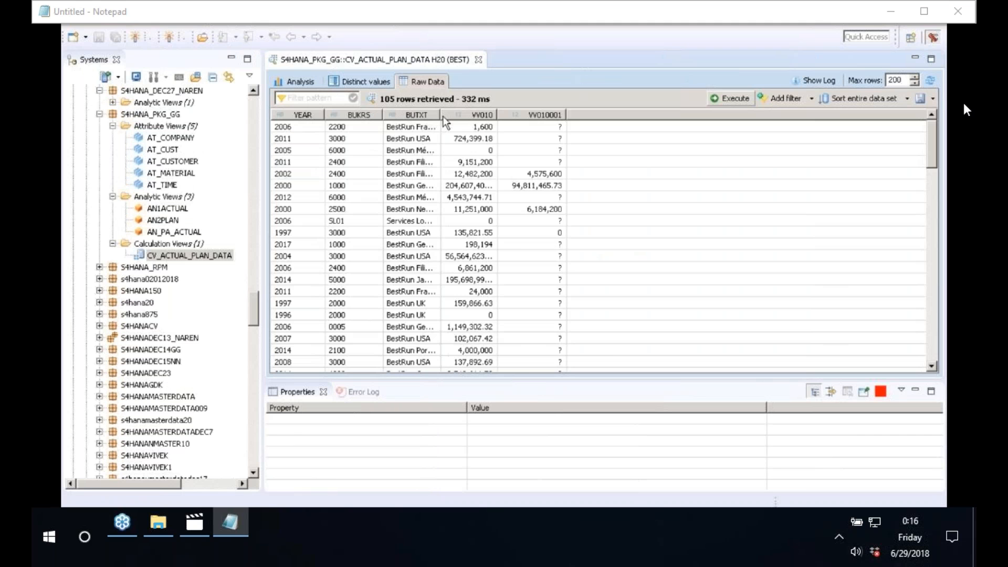
pyautogui.doubleClick(441, 115)
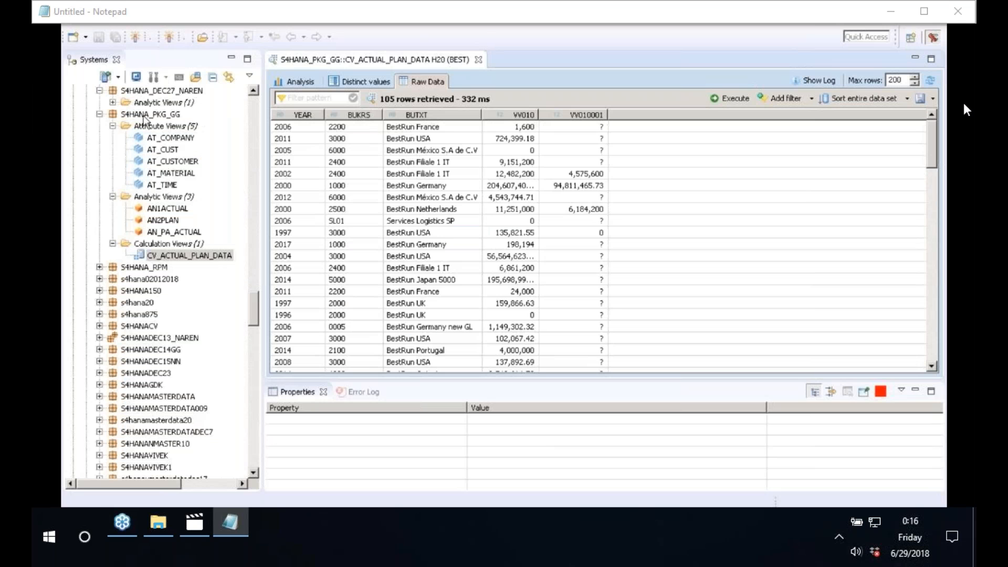
pyautogui.click(136, 115)
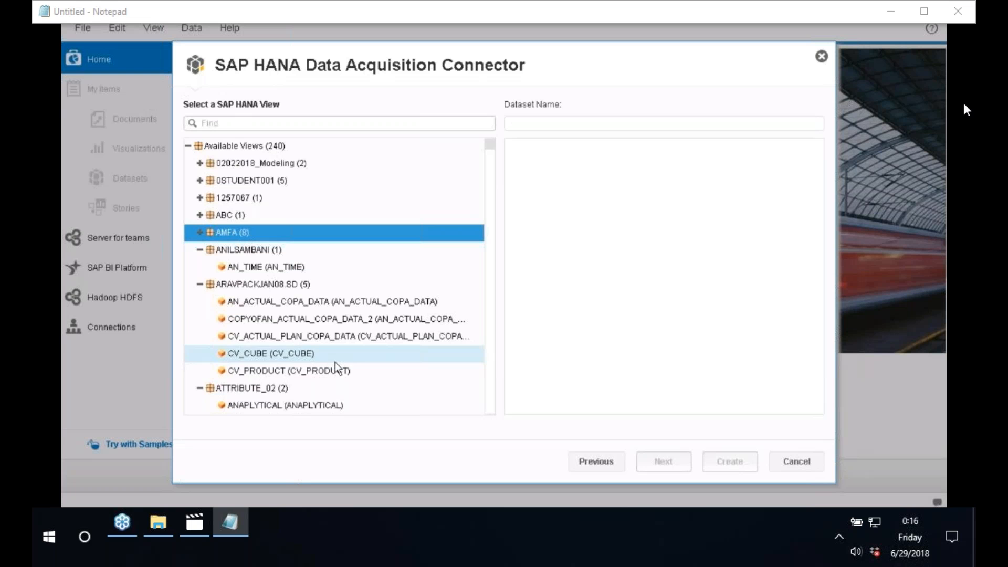
# Step: Pick CV_ACTUAL_PLAN_DATA under S4HANA_PKG_GG in the HANA connector and create the dataset
pyautogui.scroll(-3, 492, 395)
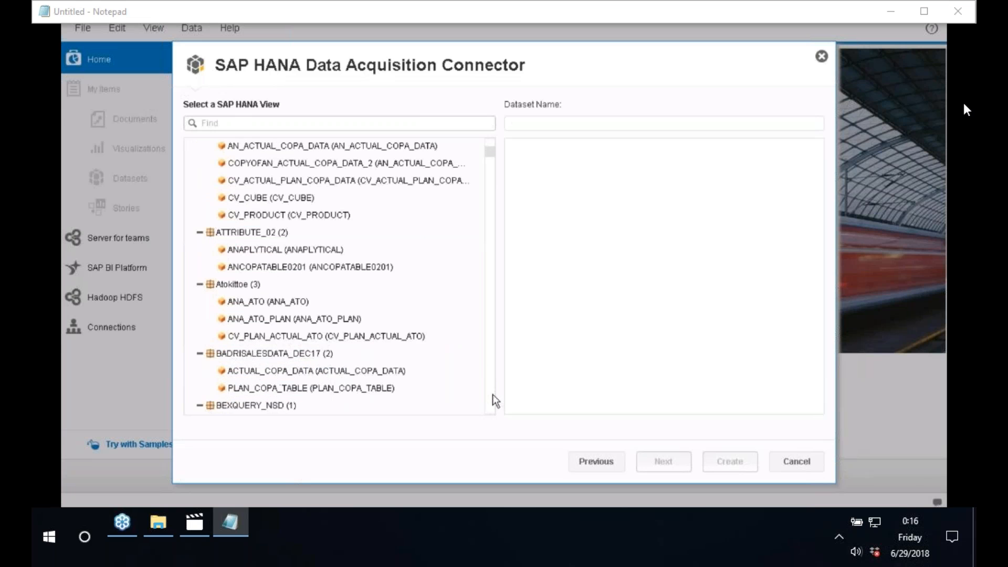
pyautogui.scroll(-6, 493, 395)
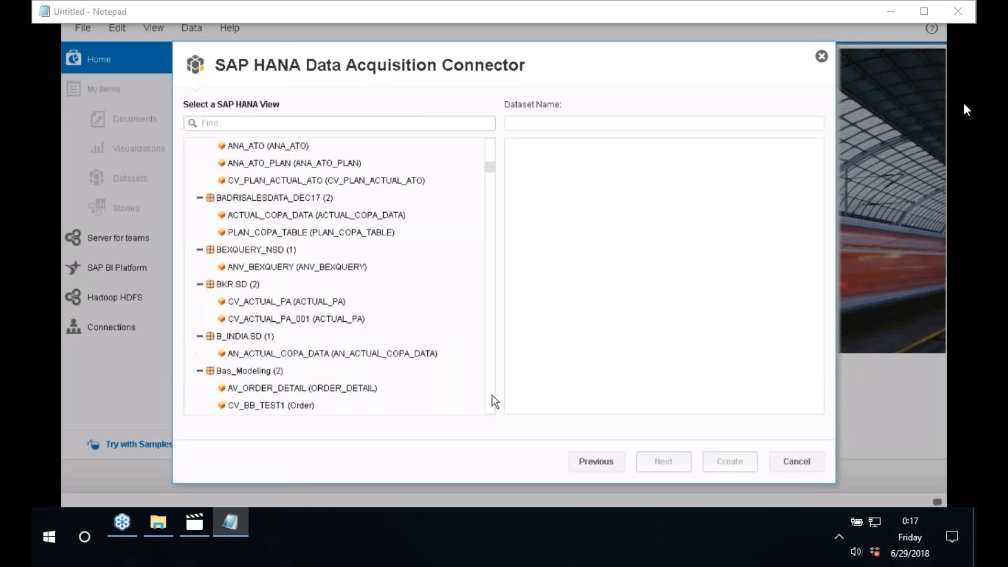
pyautogui.scroll(-3, 493, 395)
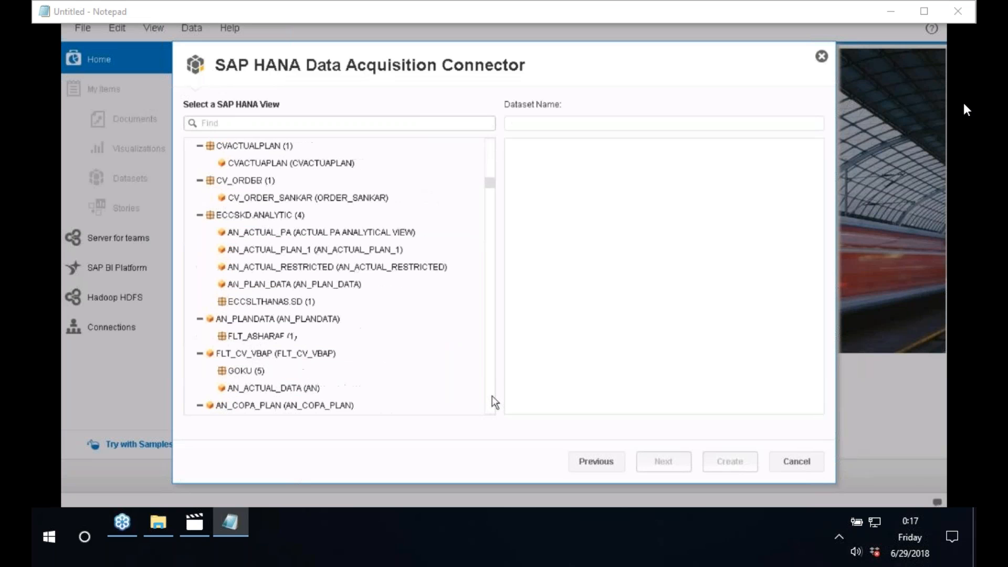
pyautogui.scroll(-9, 493, 396)
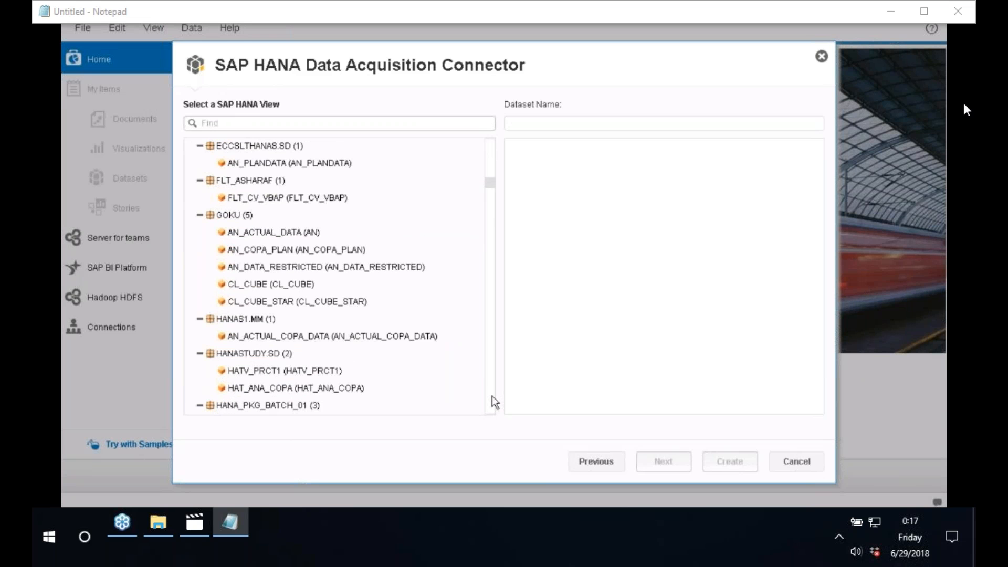
pyautogui.scroll(-6, 492, 396)
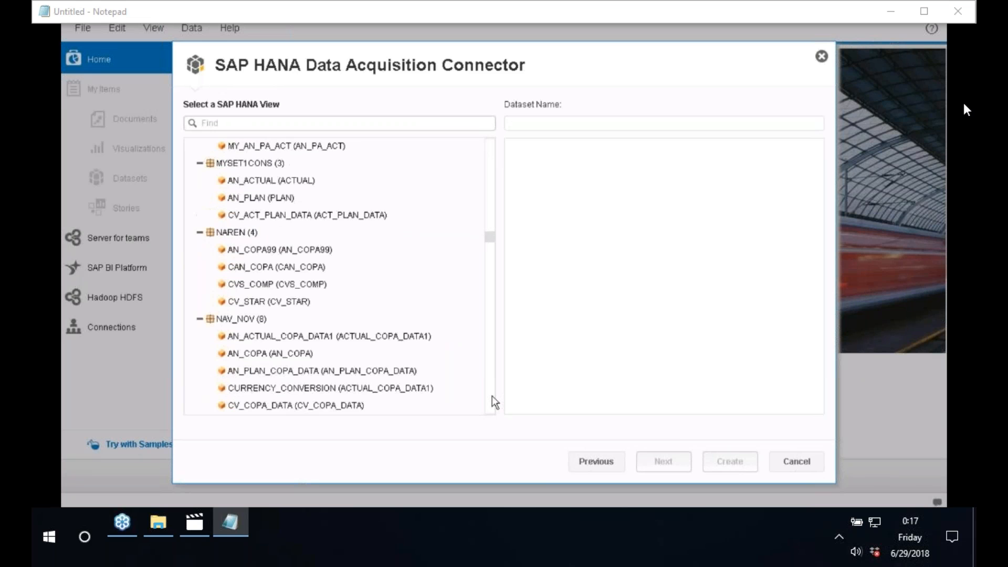
pyautogui.scroll(-3, 493, 396)
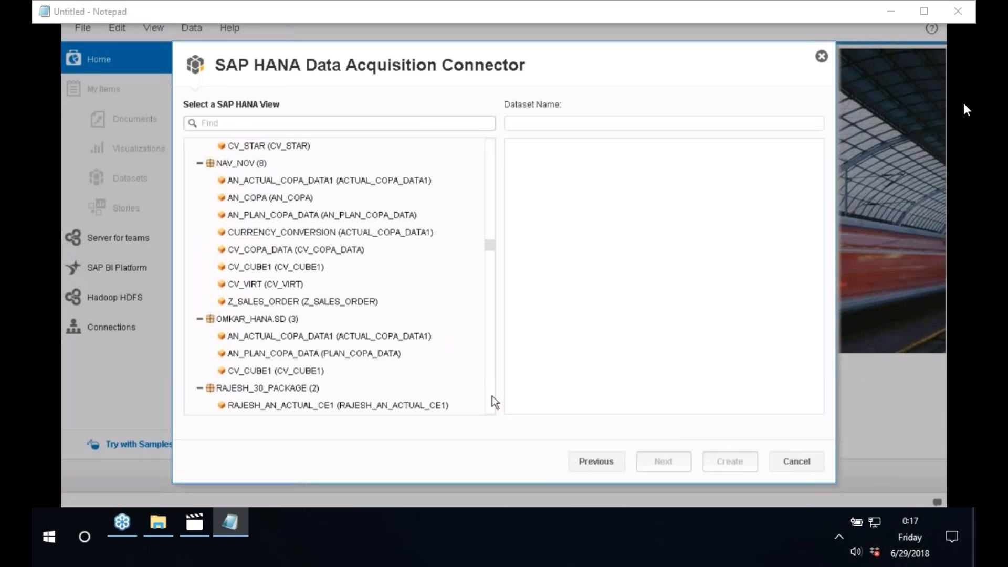
pyautogui.scroll(-6, 493, 396)
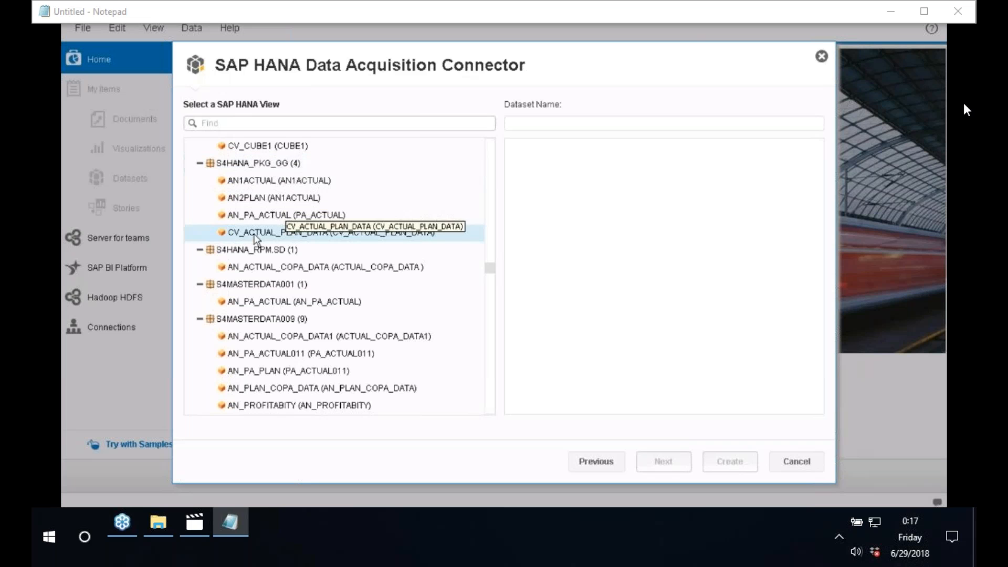
pyautogui.click(237, 234)
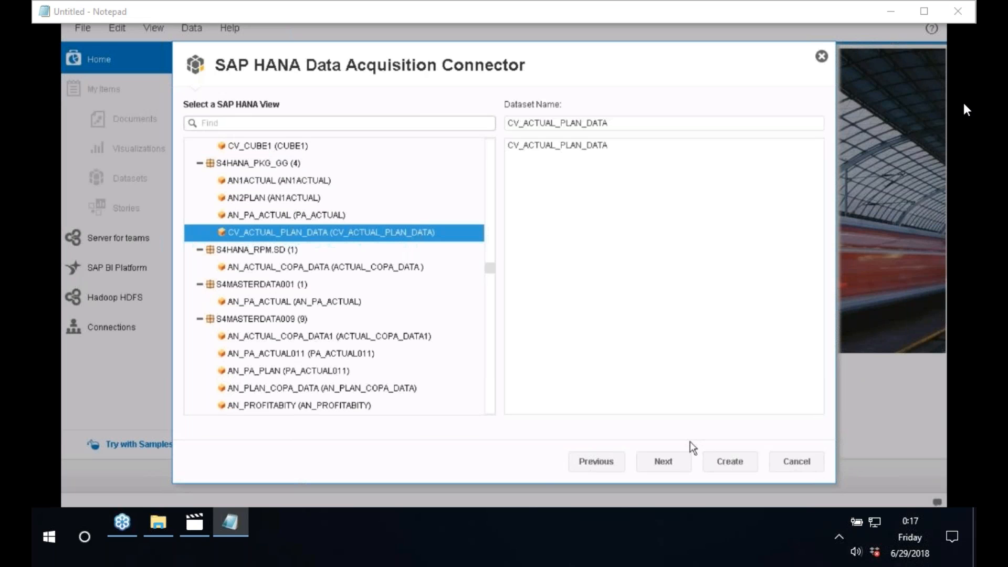
pyautogui.click(740, 472)
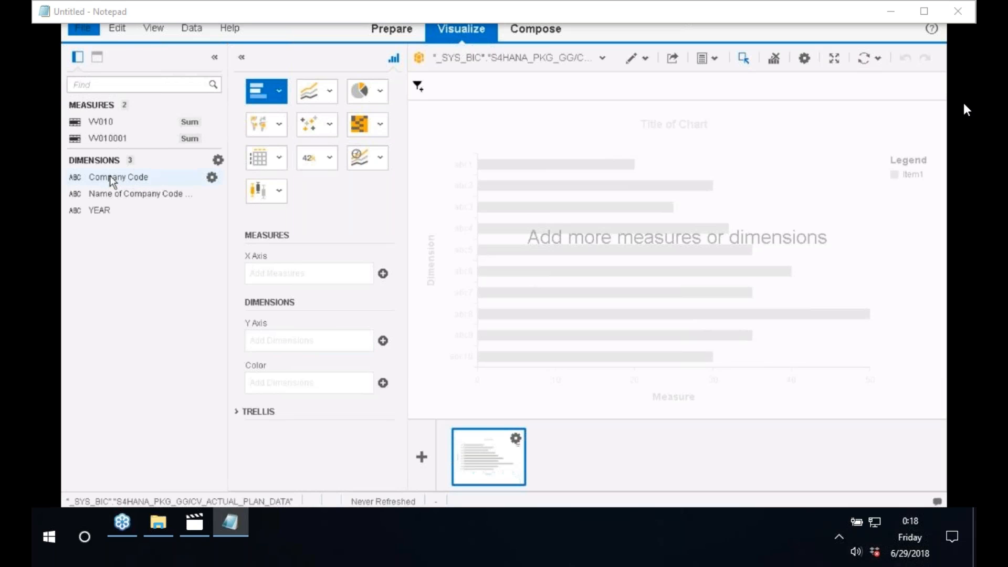
# Step: Put YEAR and VV010 on the bar chart, leaving Company Code off
pyautogui.moveTo(113, 181); pyautogui.dragTo(305, 340)
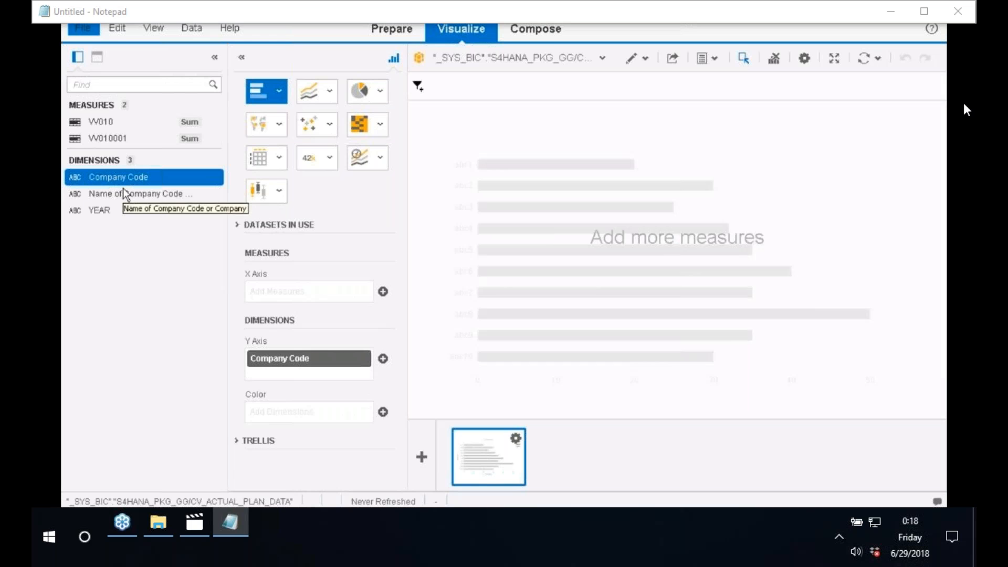
pyautogui.moveTo(100, 210); pyautogui.dragTo(275, 353)
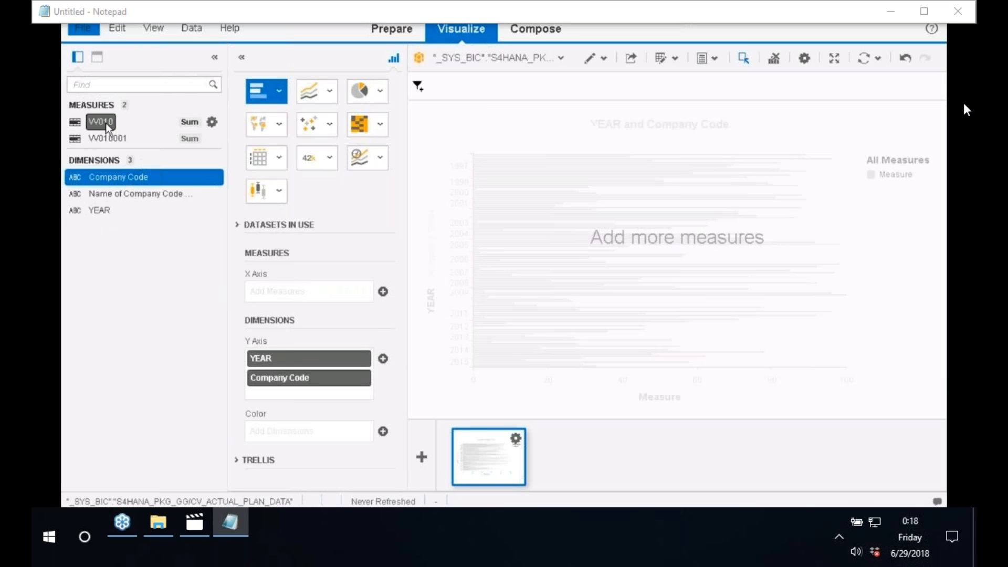
pyautogui.moveTo(94, 123); pyautogui.dragTo(301, 290)
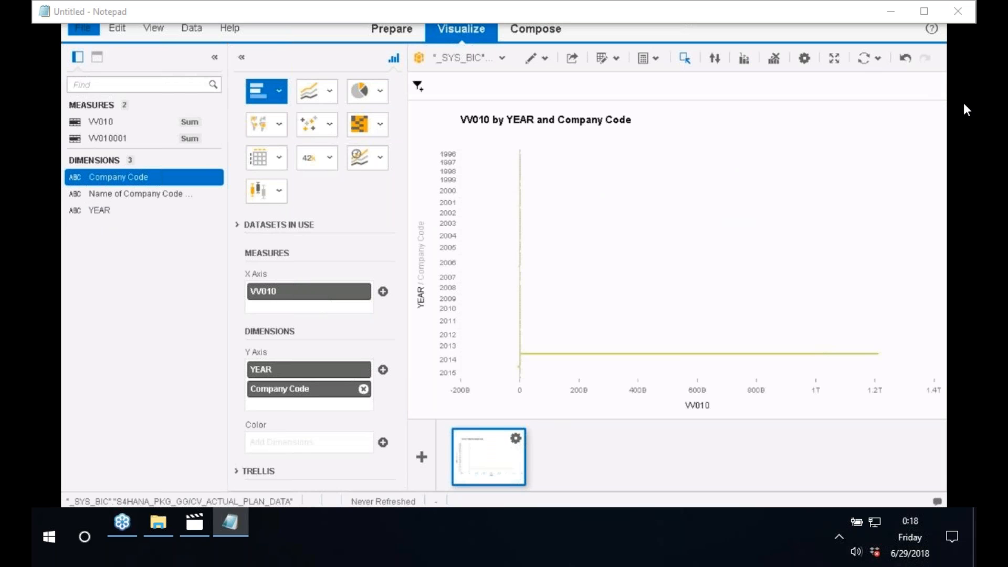
pyautogui.click(364, 389)
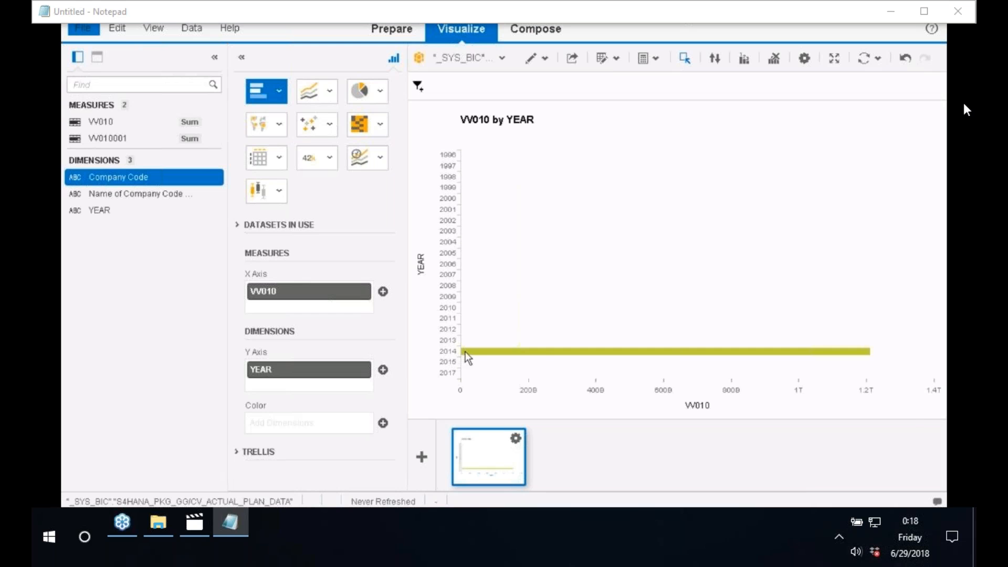
# Step: Add Name of Company Code or Company beneath YEAR and list the filterable dimensions
pyautogui.click(134, 194)
pyautogui.moveTo(120, 195); pyautogui.dragTo(312, 387)
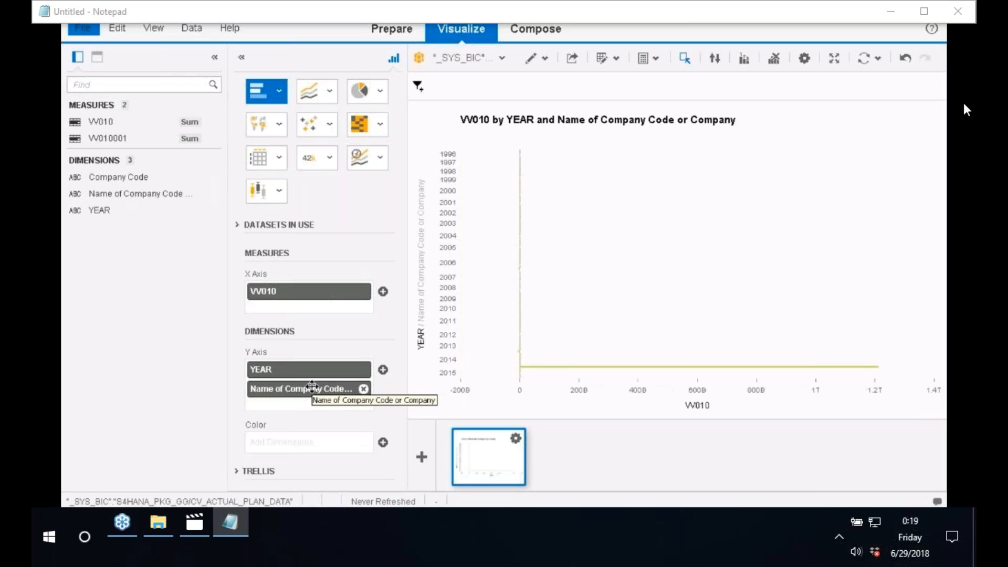
pyautogui.moveTo(347, 371)
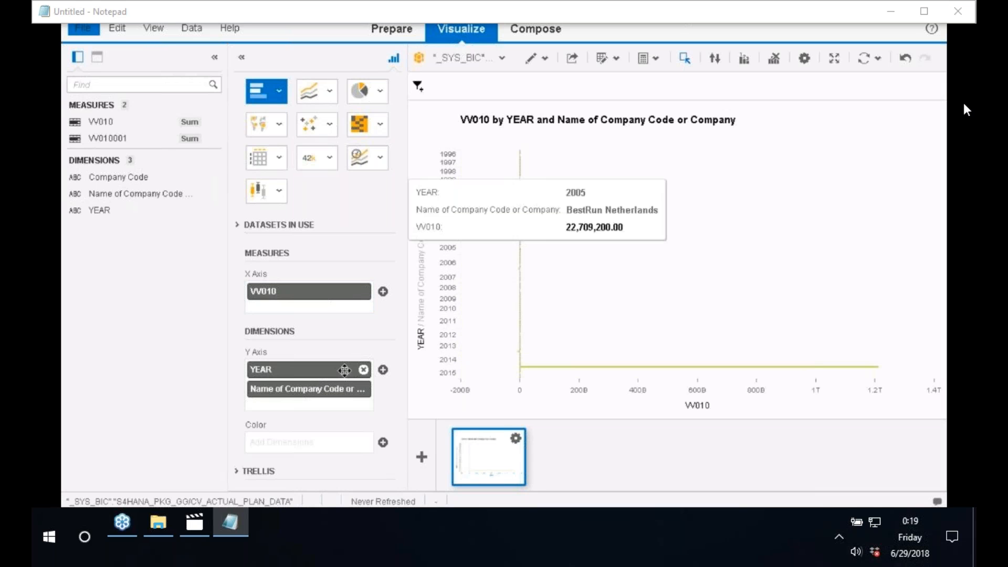
pyautogui.click(420, 88)
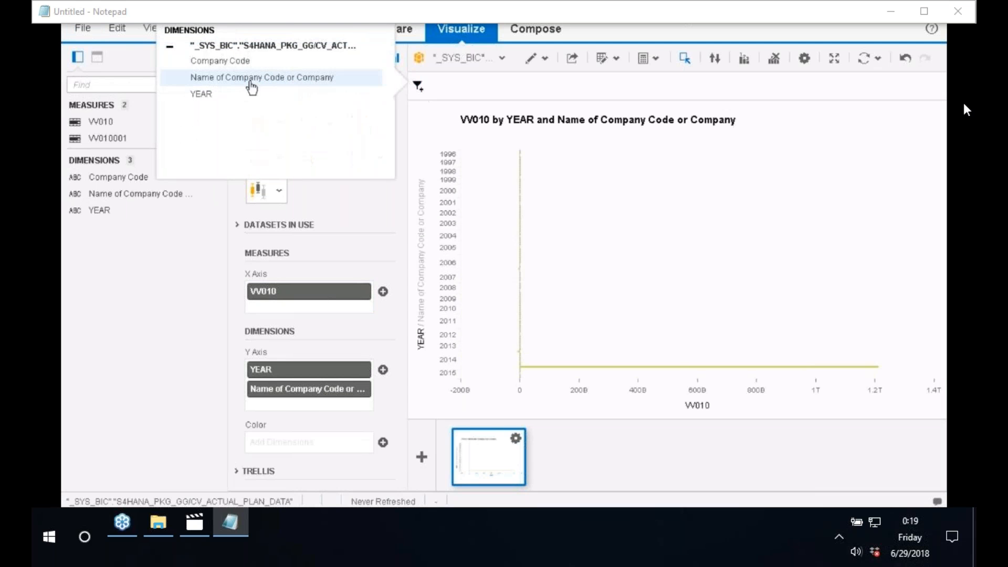
# Step: Filter YEAR to 1996, 1998, 2000–2003, 2005, 2013 and 2014, and apply it
pyautogui.click(208, 99)
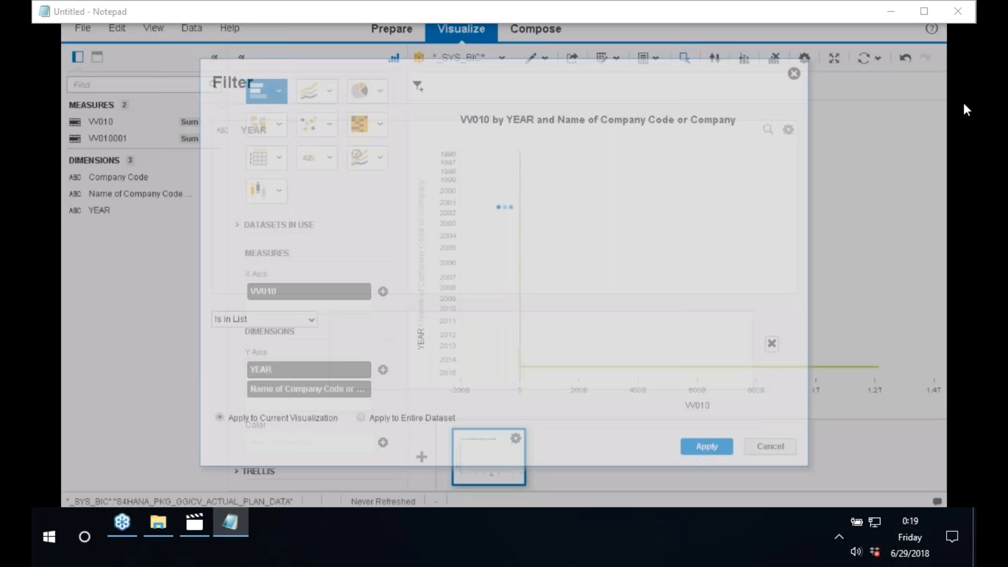
pyautogui.click(262, 148)
pyautogui.click(264, 181)
pyautogui.click(263, 211)
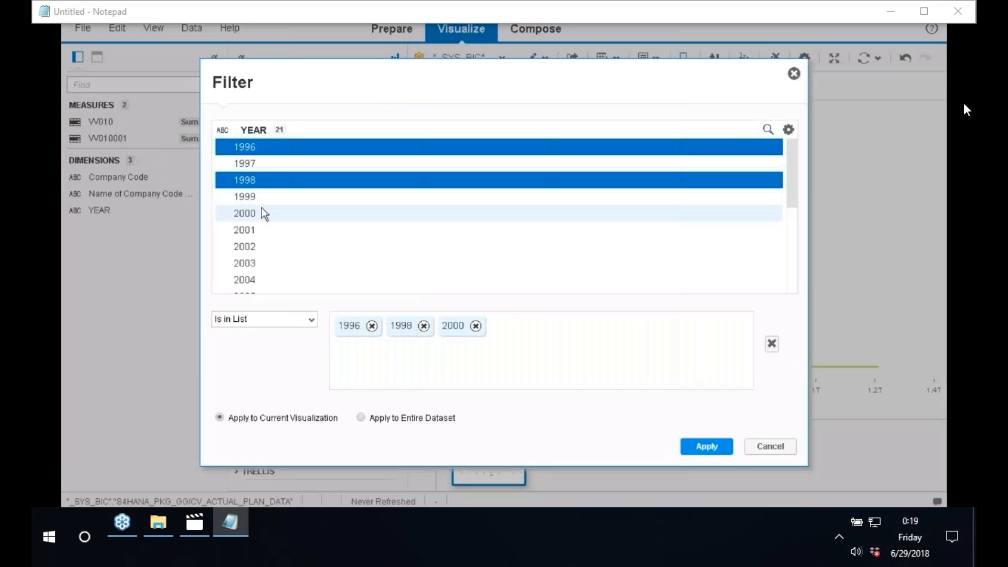
pyautogui.click(260, 228)
pyautogui.click(260, 246)
pyautogui.click(260, 263)
pyautogui.click(262, 293)
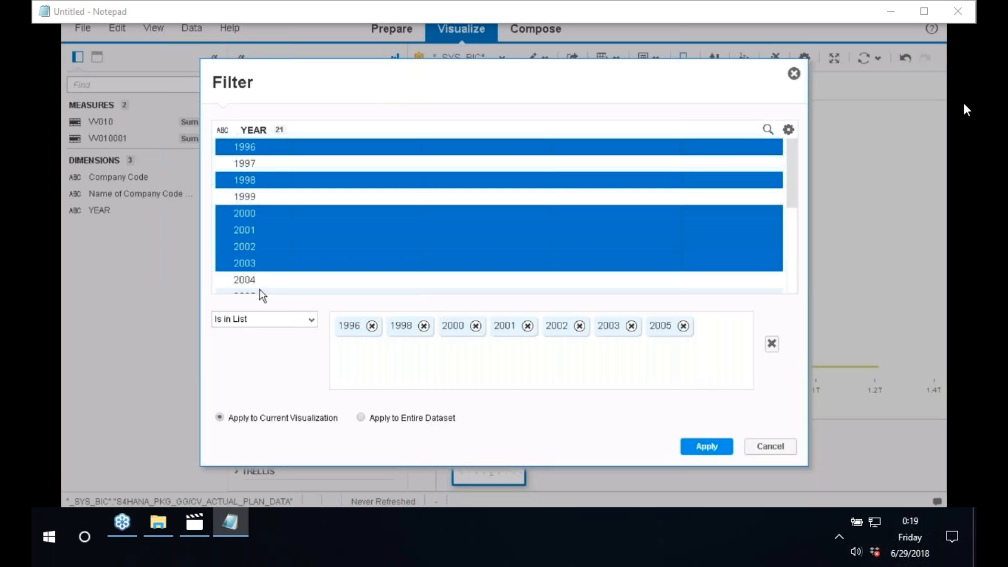
pyautogui.scroll(-3, 272, 242)
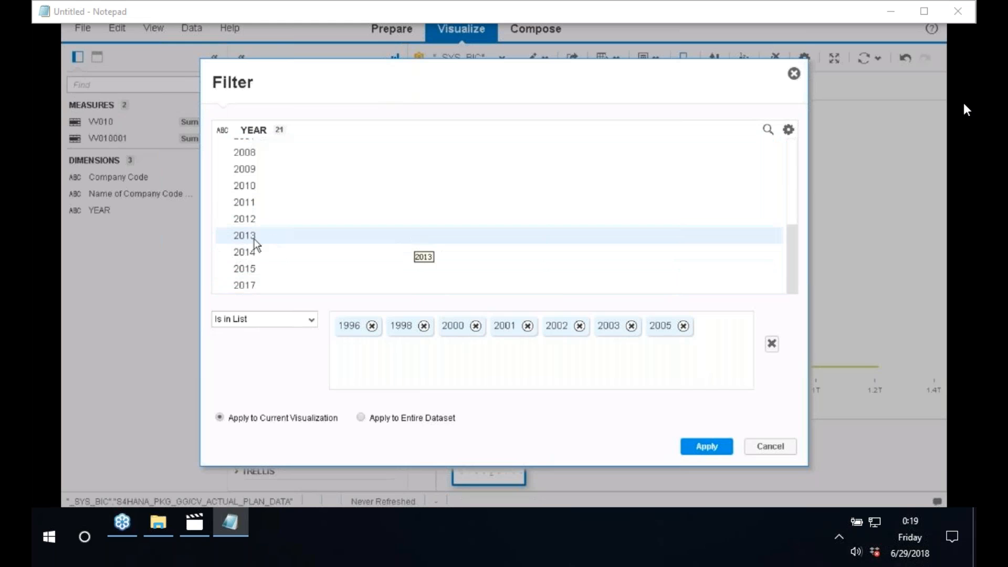
pyautogui.click(251, 253)
pyautogui.click(251, 237)
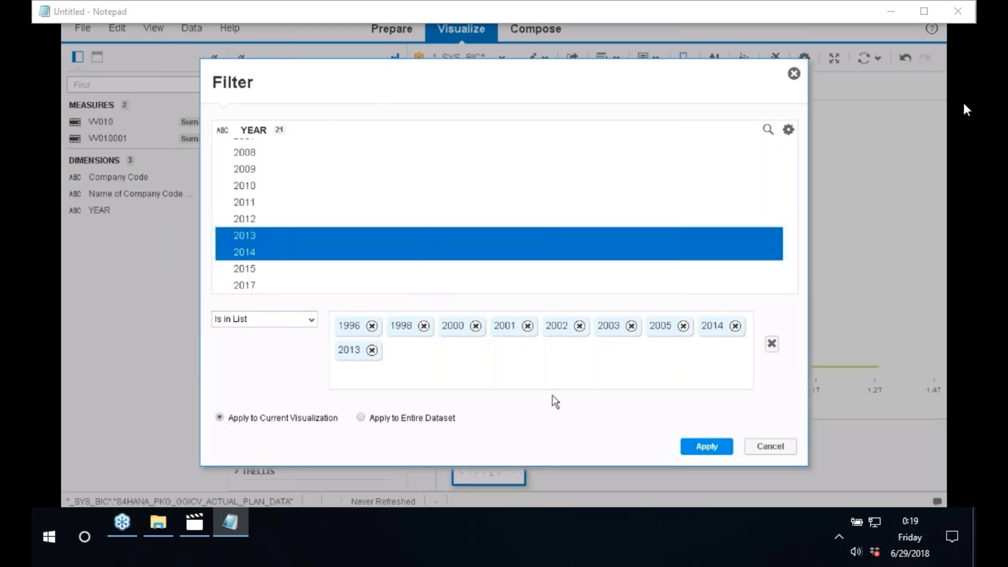
pyautogui.click(707, 447)
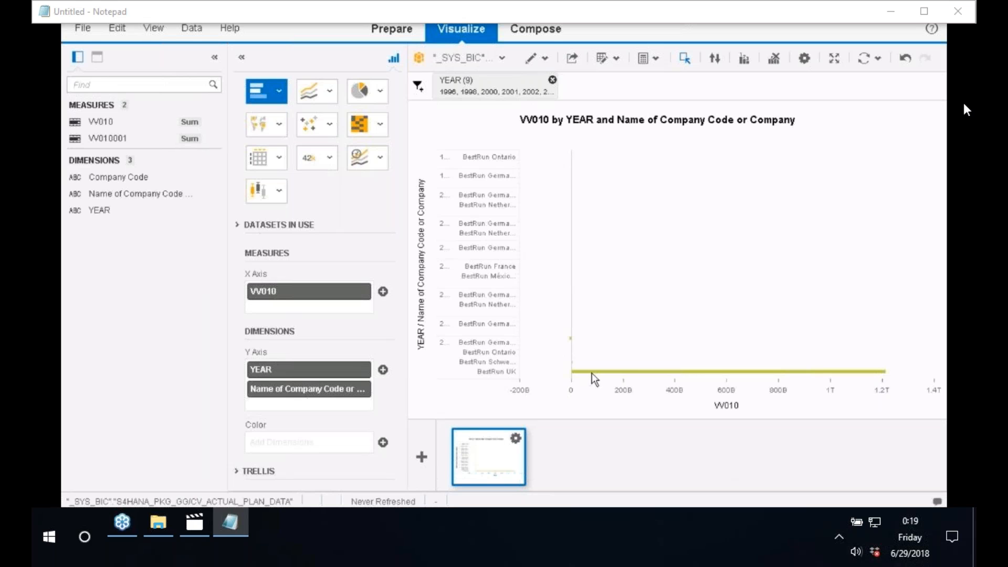
# Step: Try pie and line charts, then a heat map coloured by VV010001
pyautogui.click(363, 92)
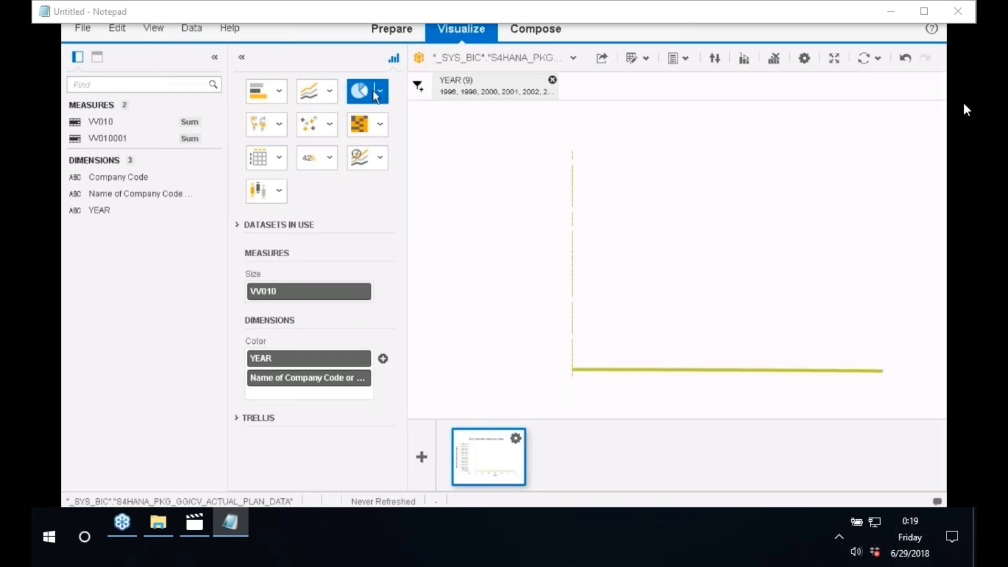
pyautogui.click(331, 92)
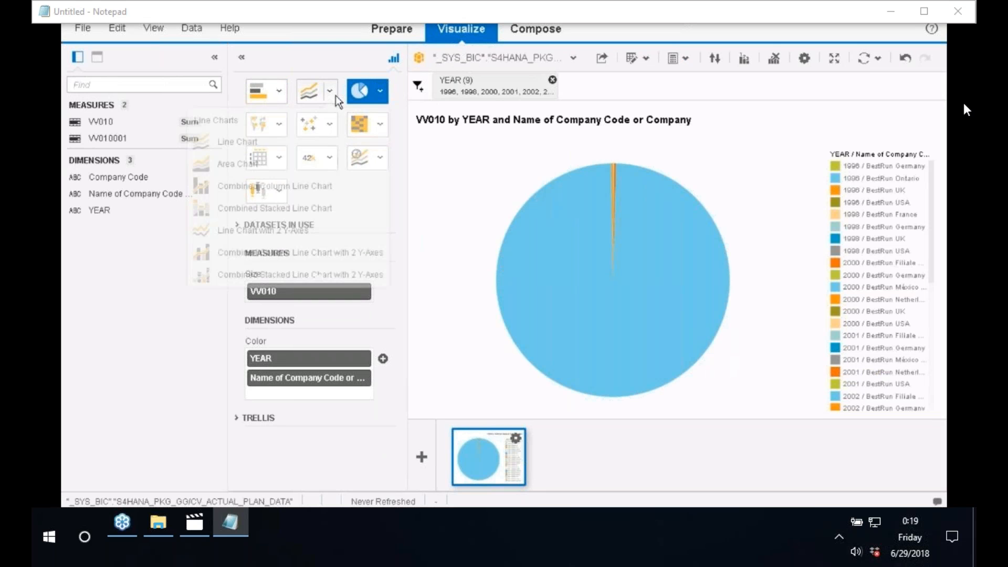
pyautogui.click(237, 149)
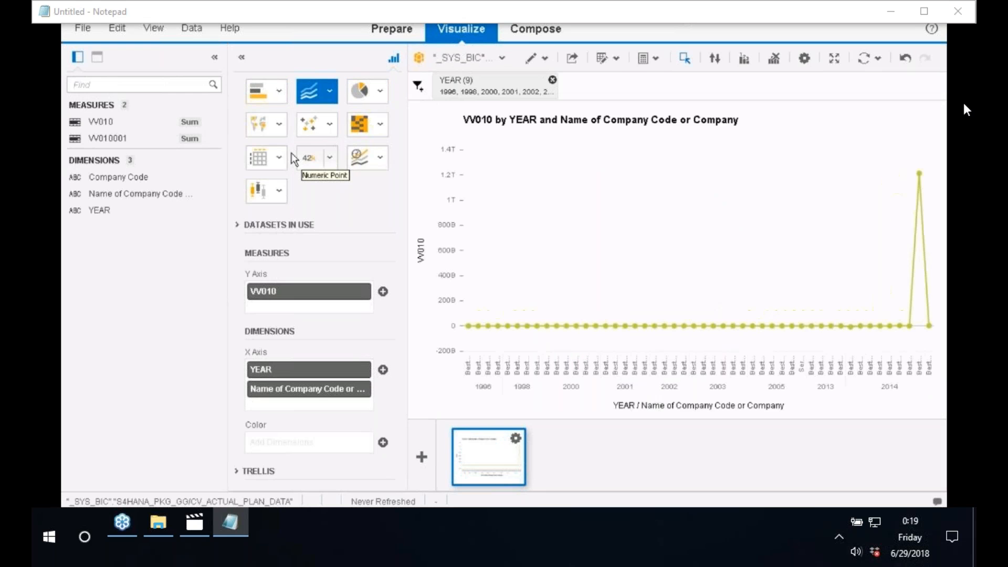
pyautogui.click(359, 128)
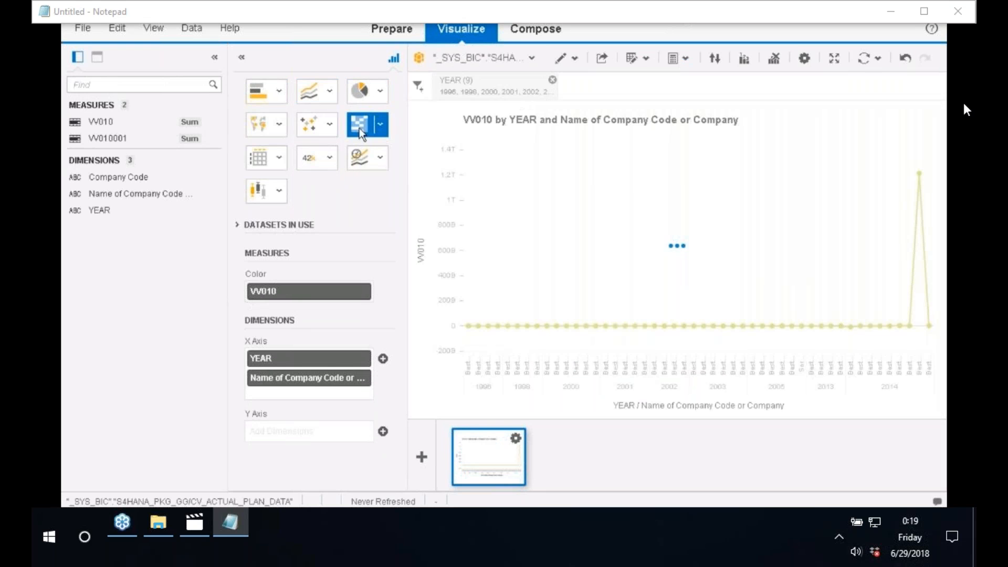
pyautogui.moveTo(107, 138)
pyautogui.mouseDown()
pyautogui.moveTo(293, 304)
pyautogui.moveTo(302, 295)
pyautogui.mouseUp()
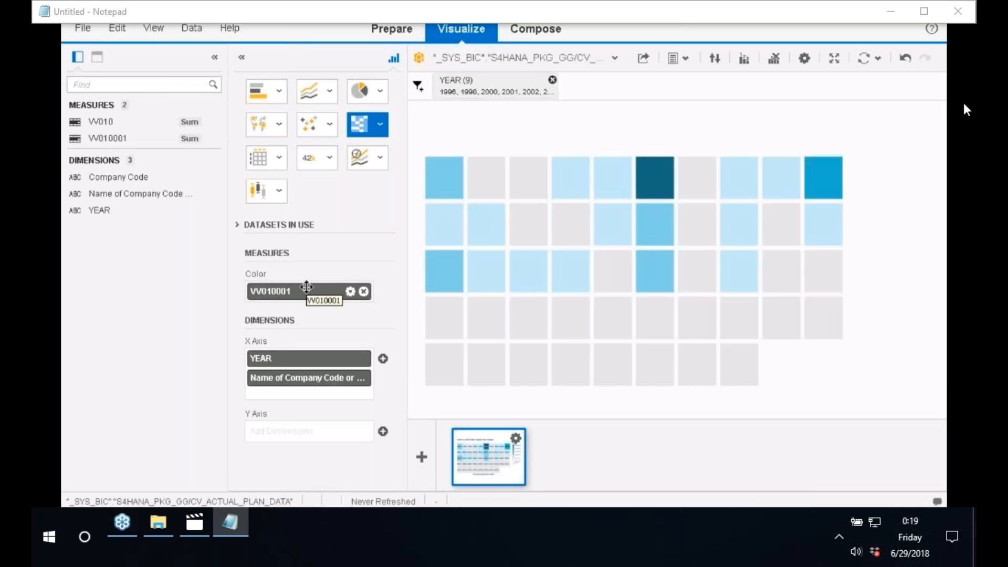
pyautogui.moveTo(519, 262)
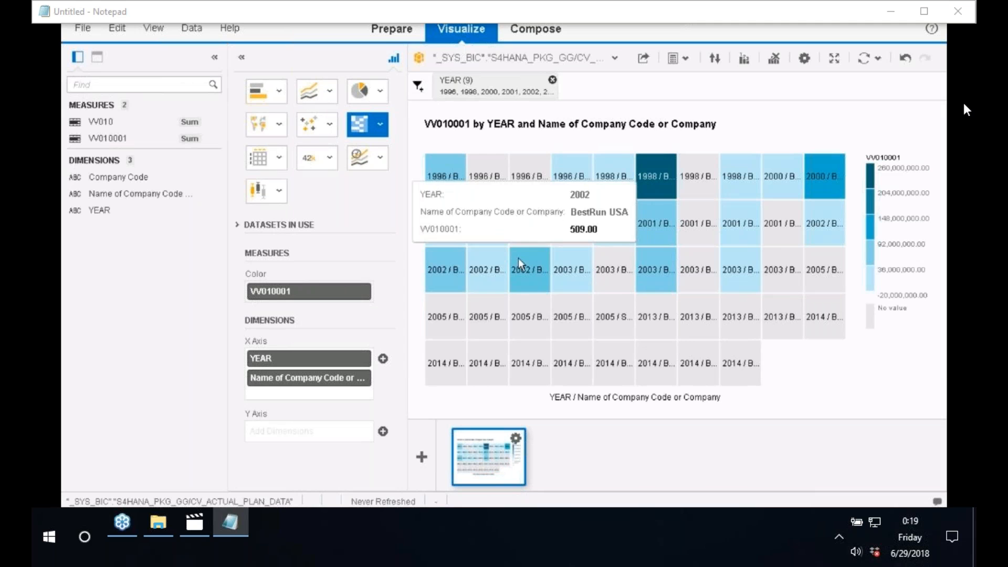
# Step: Add VV010, then view the data as a line chart and as a crosstab
pyautogui.click(93, 121)
pyautogui.moveTo(234, 352); pyautogui.dragTo(279, 429)
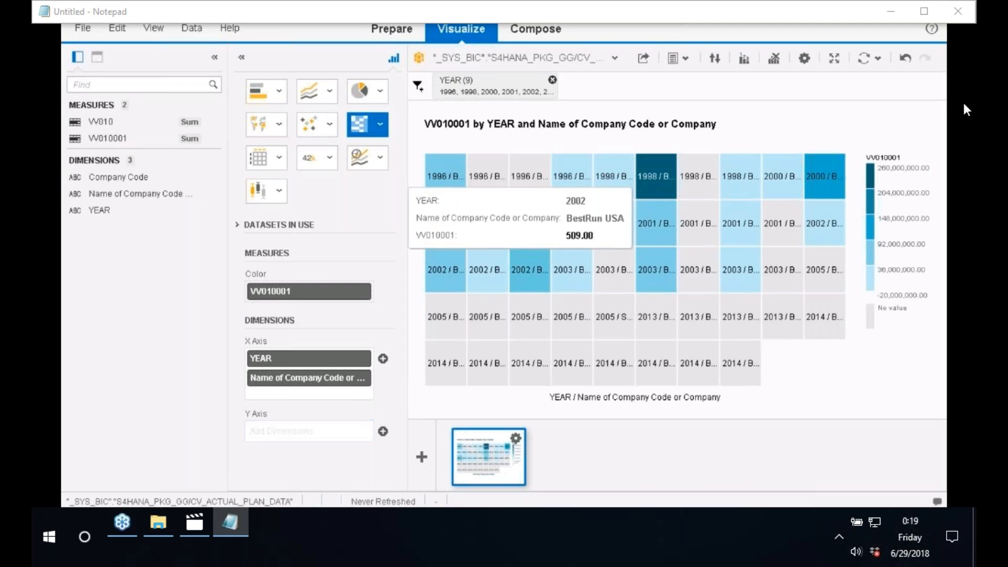
pyautogui.click(315, 103)
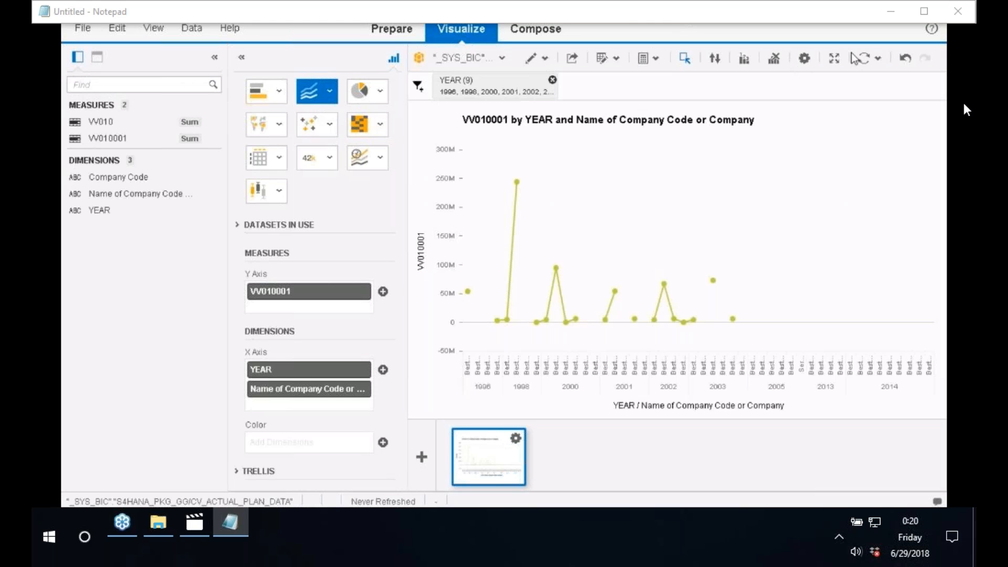
pyautogui.click(281, 160)
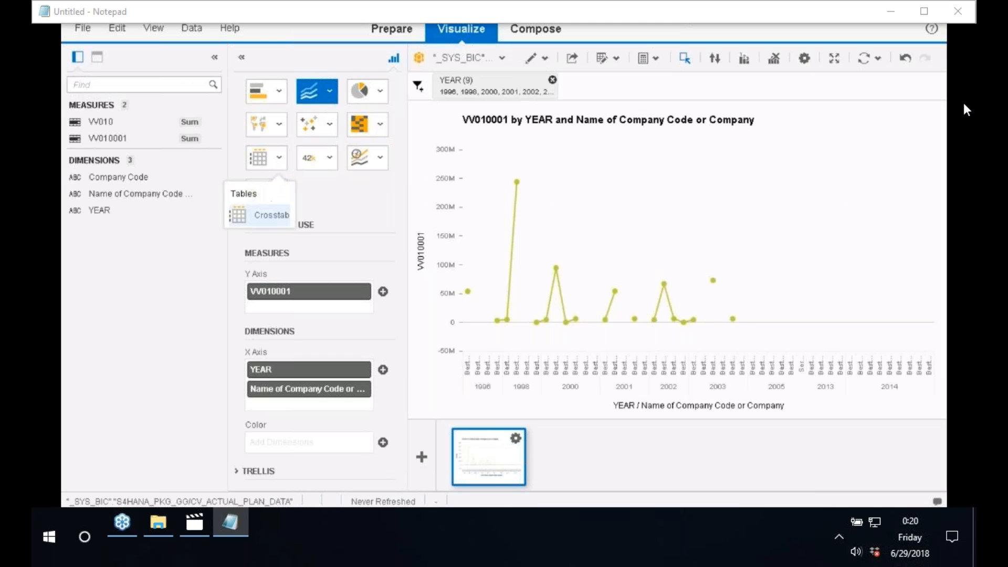
pyautogui.click(264, 216)
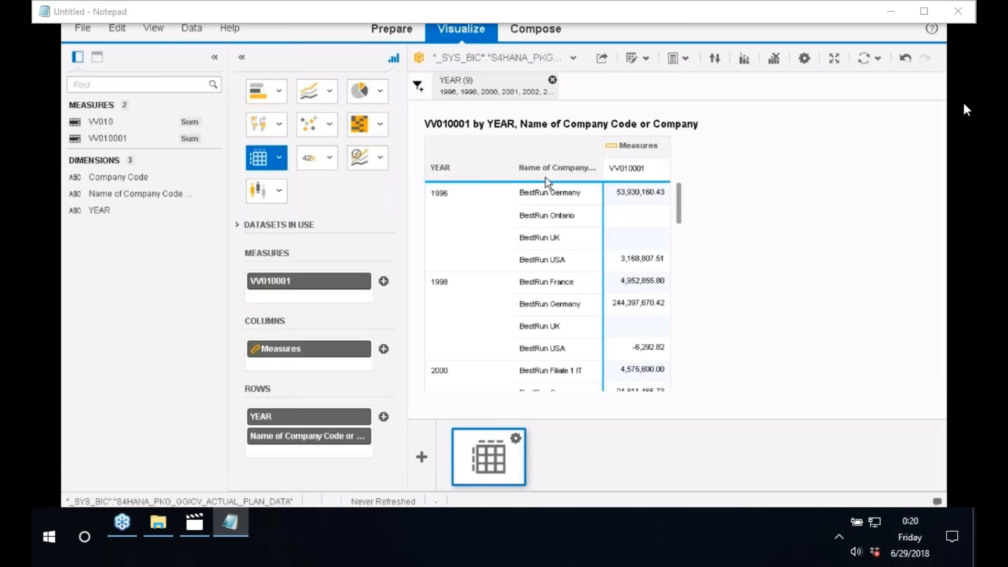
pyautogui.moveTo(680, 213); pyautogui.dragTo(677, 257)
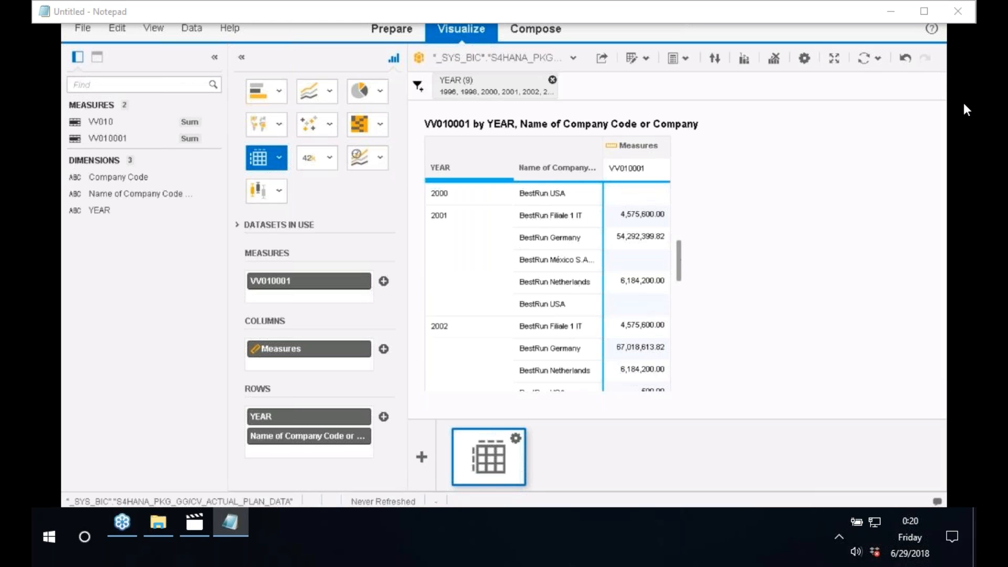
# Step: Switch to a time-series scatter plot sized by VV010001, then to a geographic chart
pyautogui.click(327, 165)
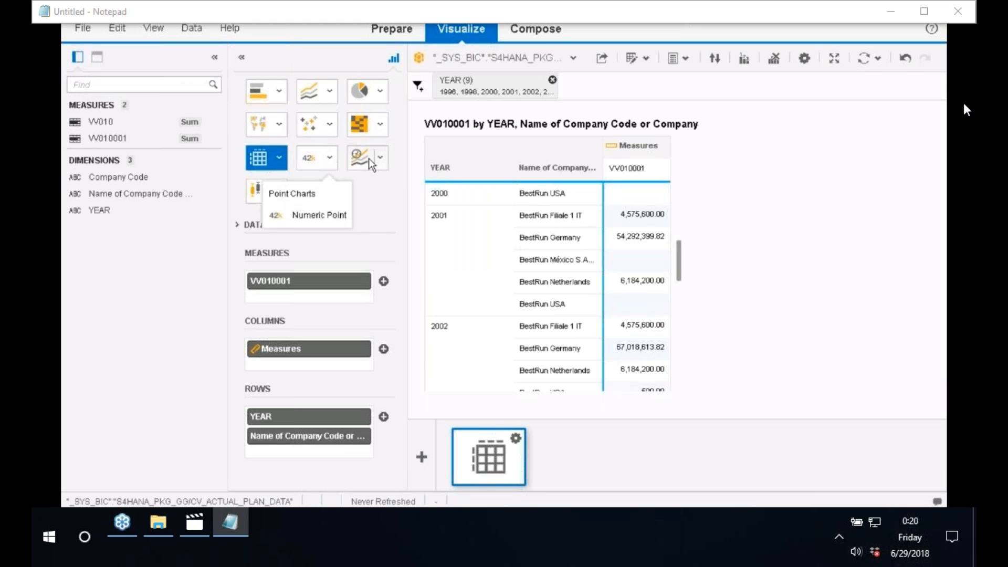
pyautogui.click(380, 160)
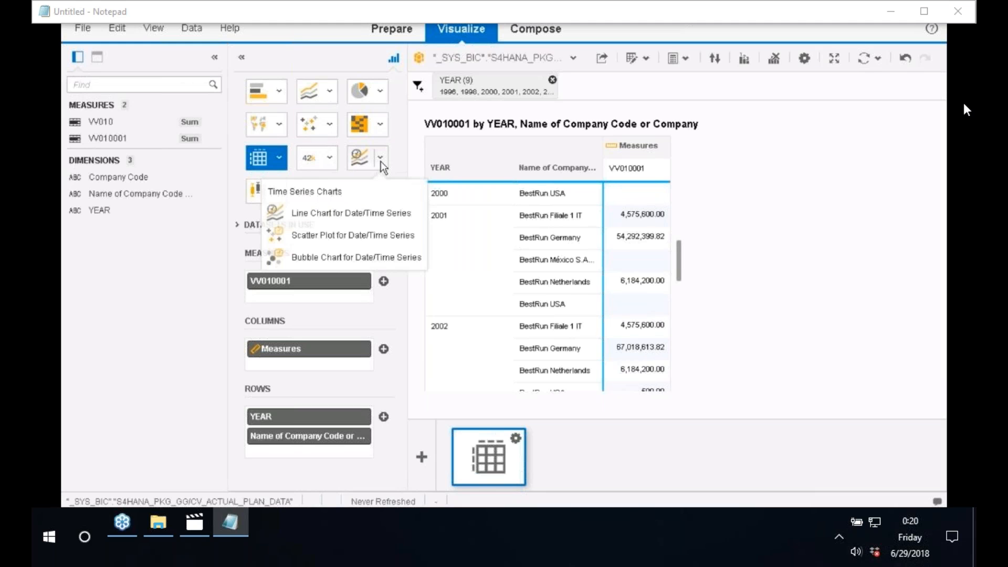
pyautogui.click(353, 237)
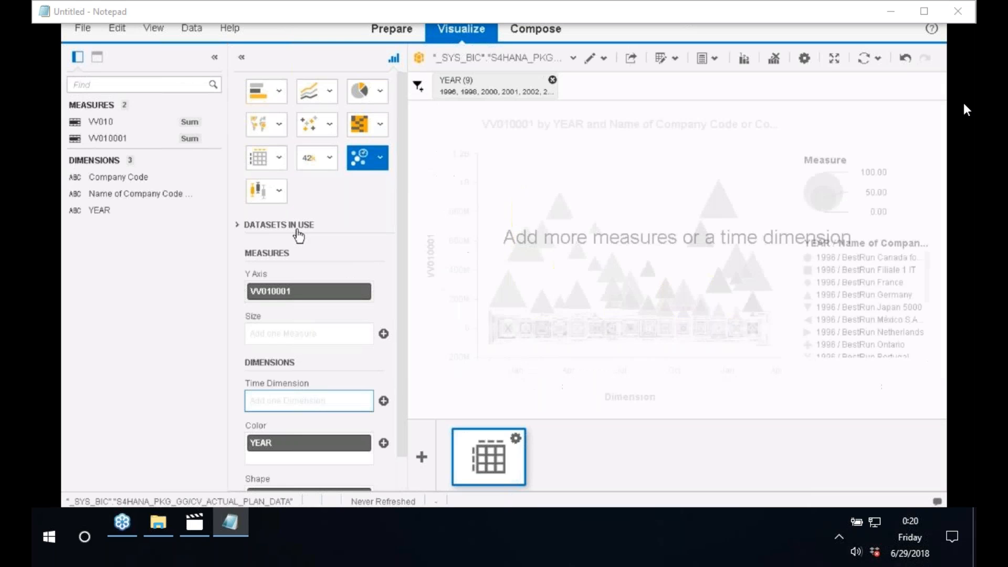
pyautogui.moveTo(110, 142); pyautogui.dragTo(305, 334)
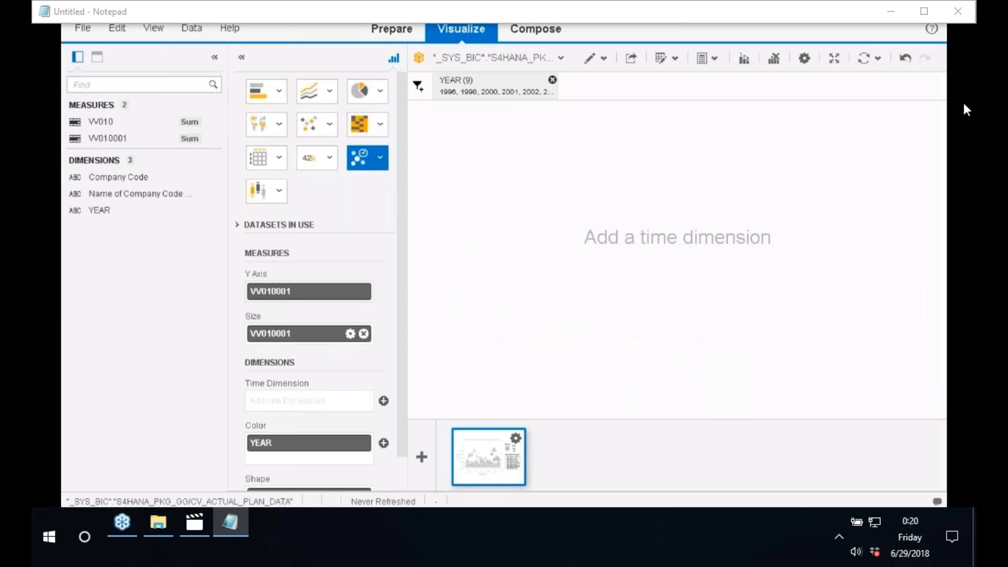
pyautogui.moveTo(99, 210); pyautogui.dragTo(311, 402)
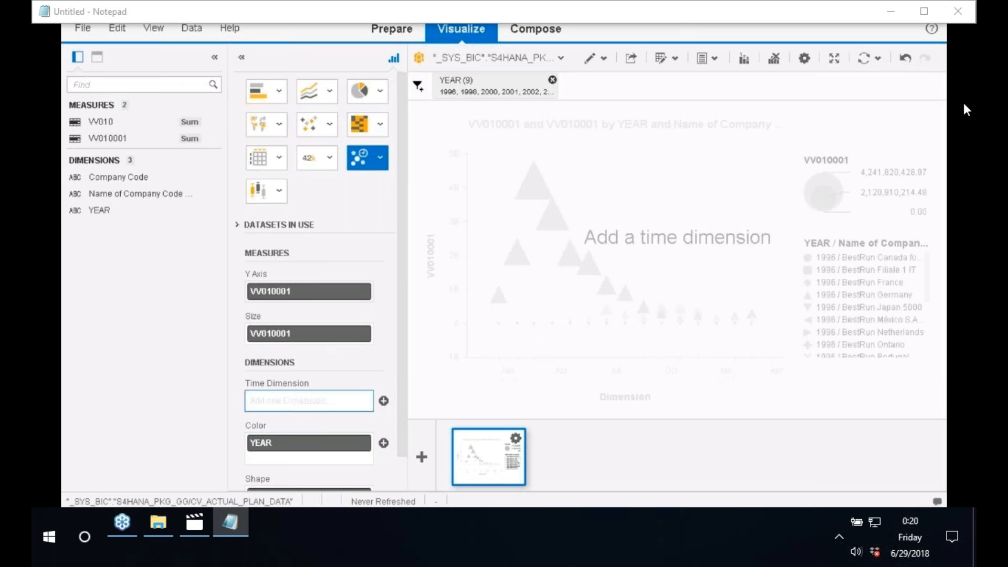
pyautogui.click(385, 402)
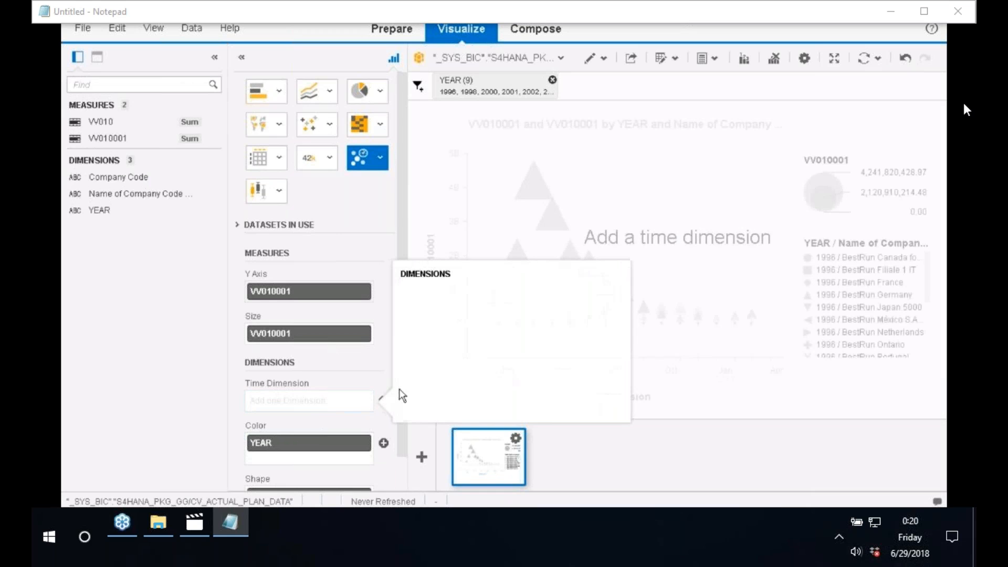
pyautogui.click(263, 125)
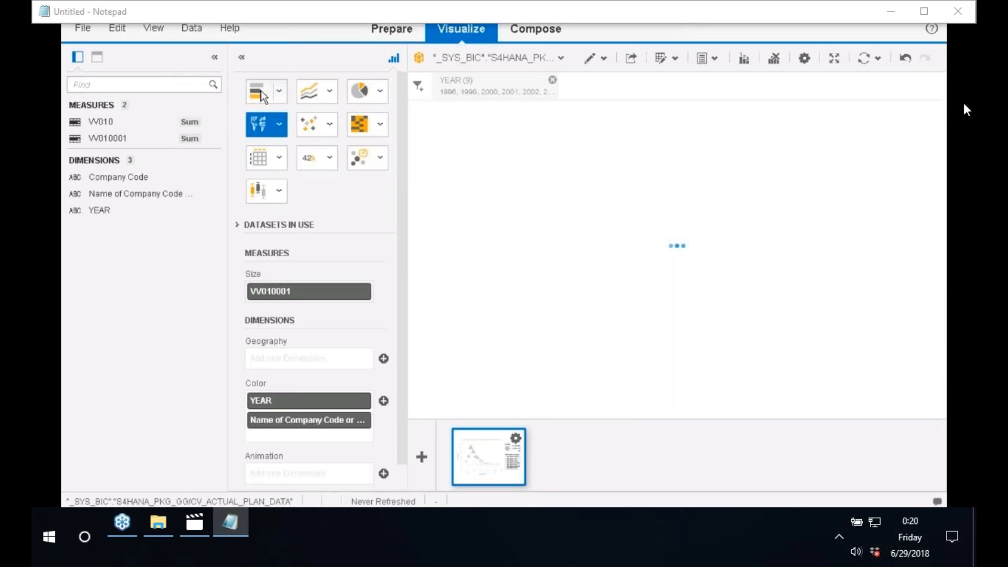
# Step: Clear YEAR and company name from Color, then plot VV010 against Company Code as a line chart
pyautogui.click(262, 95)
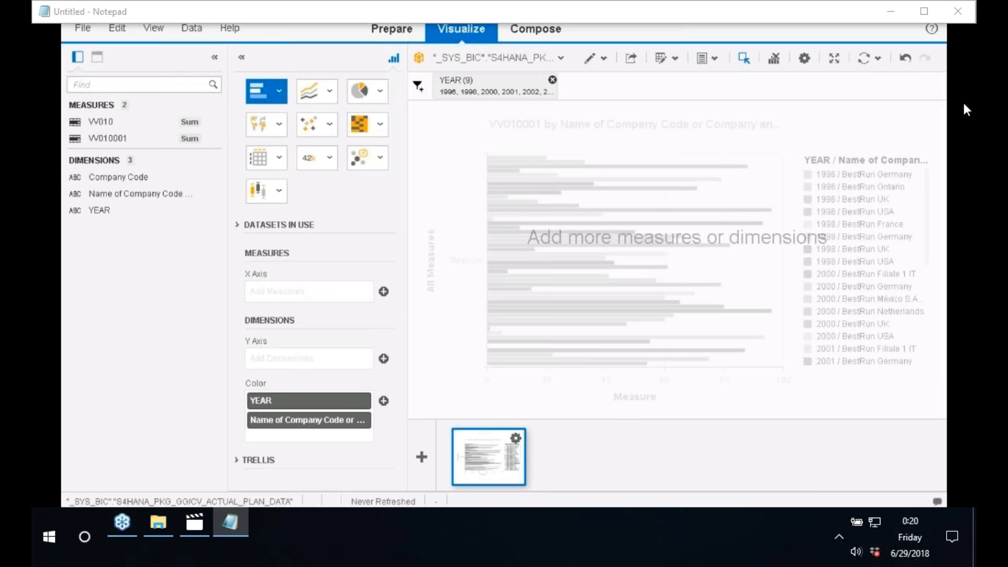
pyautogui.click(366, 420)
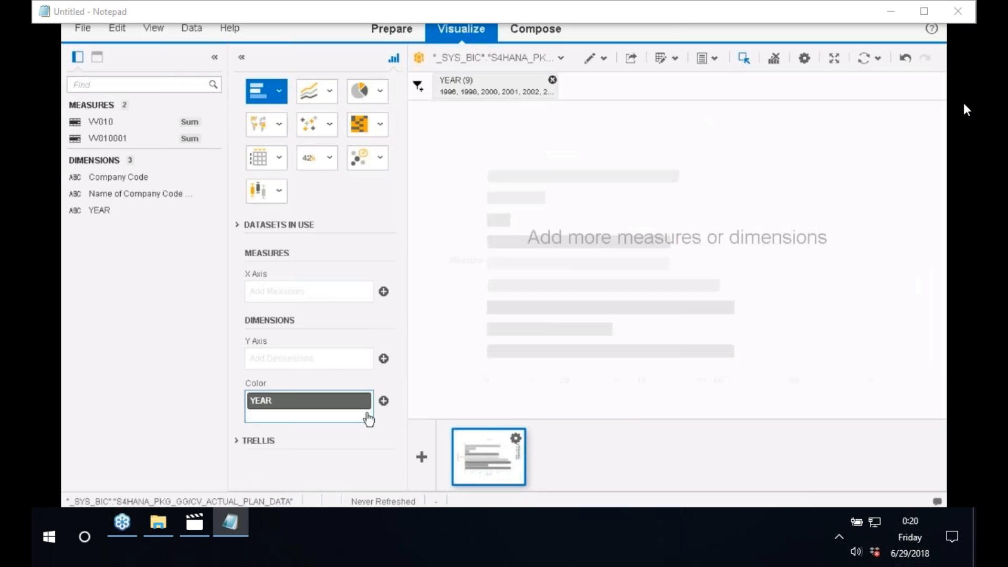
pyautogui.click(364, 401)
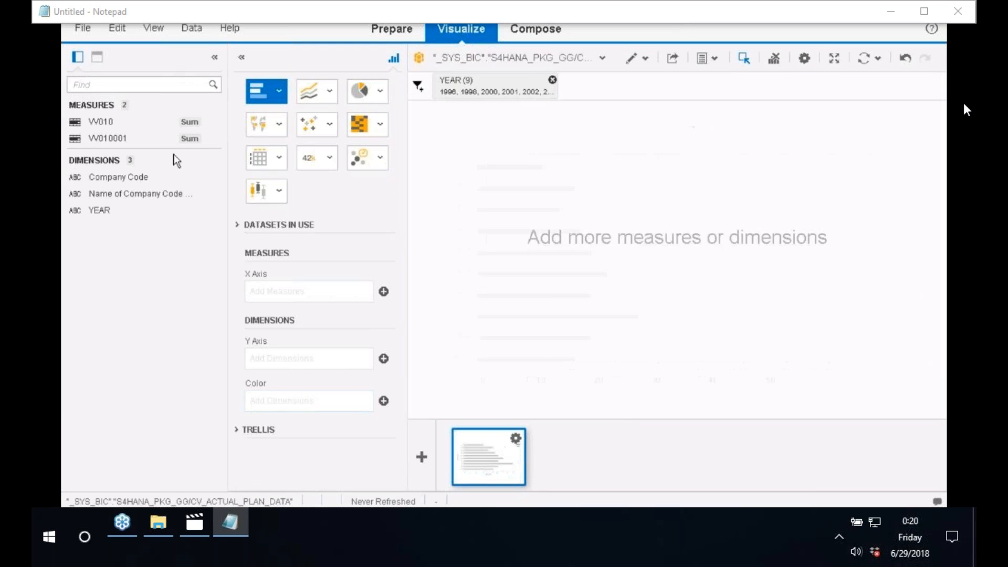
pyautogui.moveTo(104, 128); pyautogui.dragTo(370, 90)
pyautogui.moveTo(101, 121); pyautogui.dragTo(263, 273)
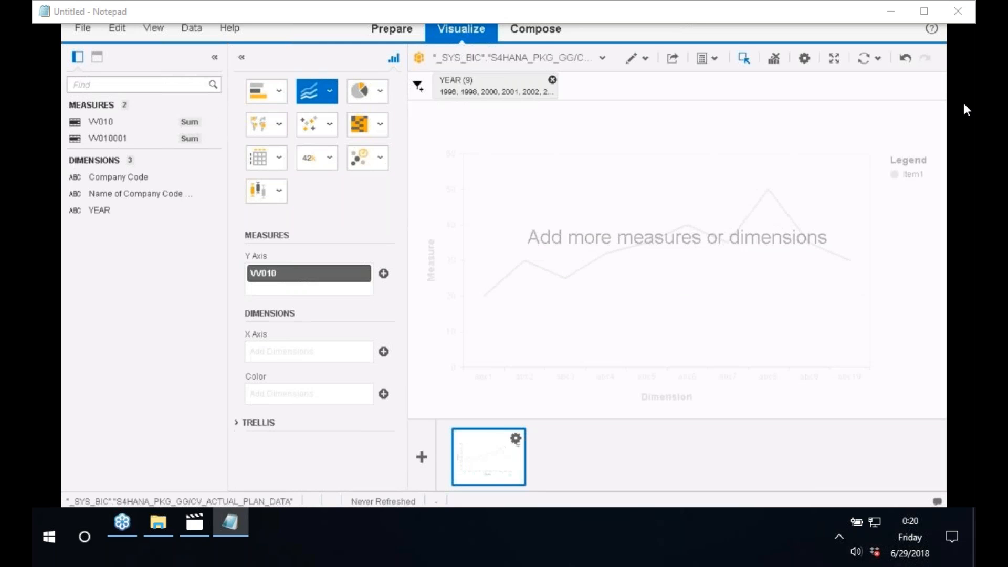
pyautogui.moveTo(107, 177); pyautogui.dragTo(294, 369)
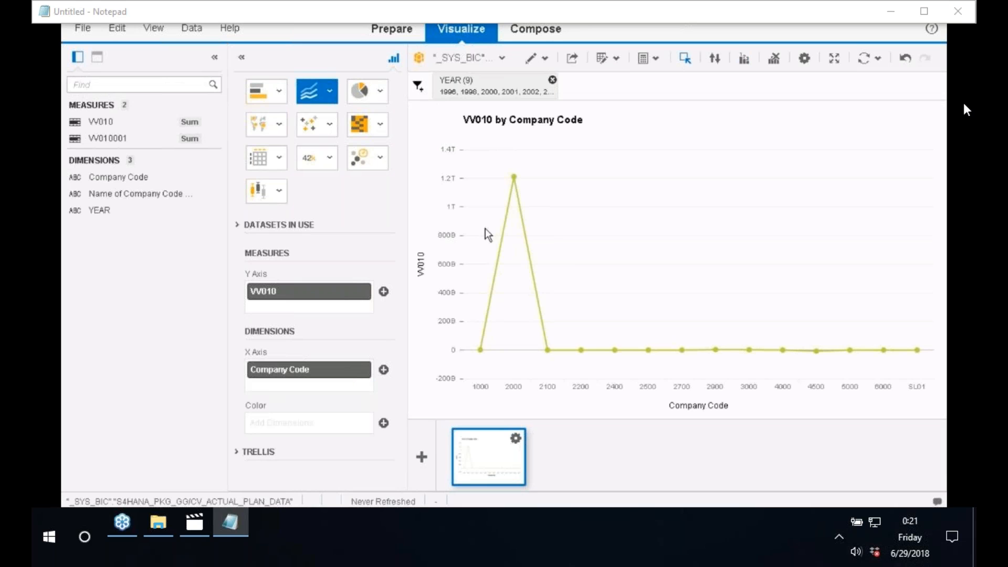
# Step: Save the document as ZCOPA_DATA, pasting the same name into the Description field
pyautogui.click(84, 31)
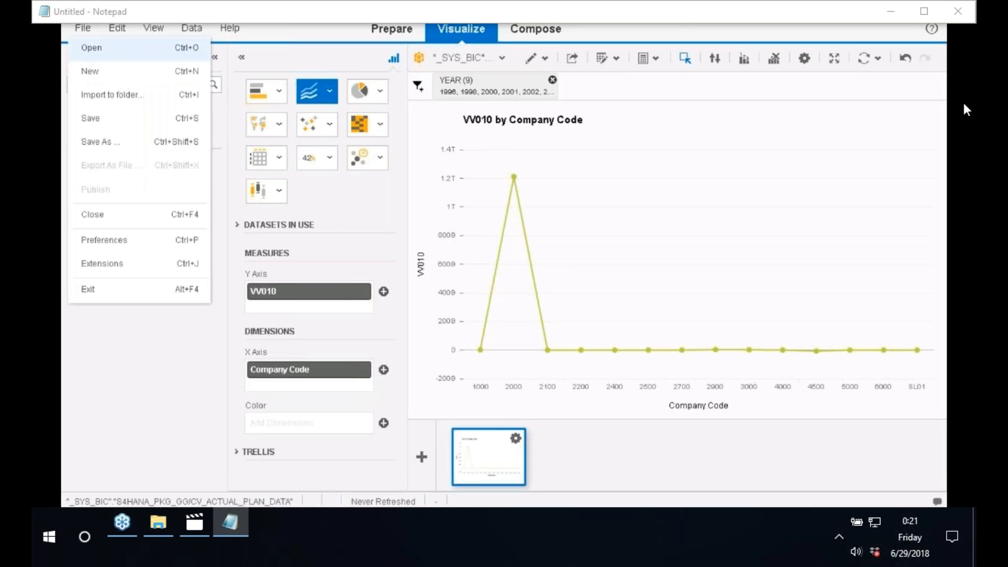
pyautogui.click(101, 147)
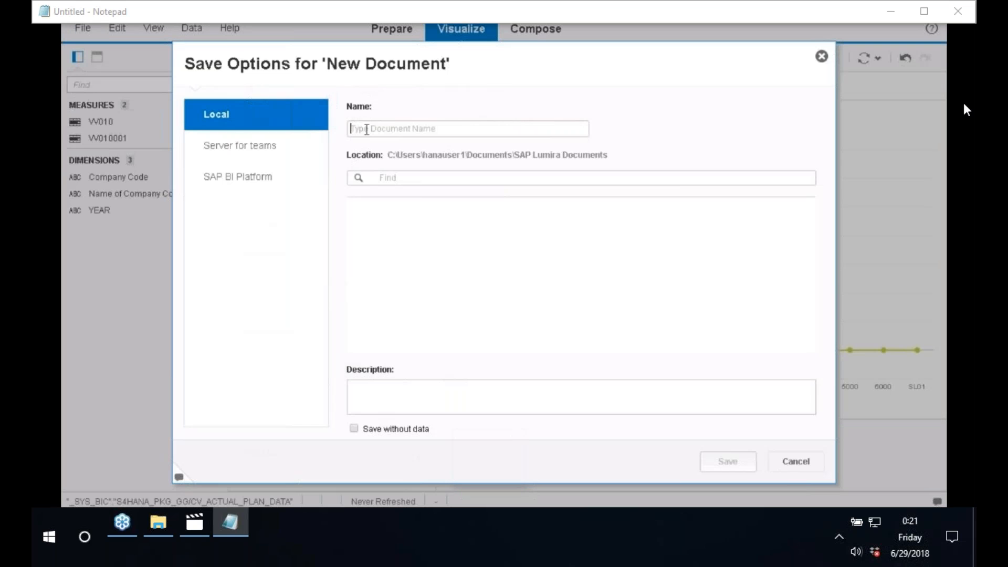
pyautogui.write('zcopa')
pyautogui.press('BackSpace')
pyautogui.press('BackSpace')
pyautogui.press('BackSpace')
pyautogui.press('BackSpace')
pyautogui.press('BackSpace')
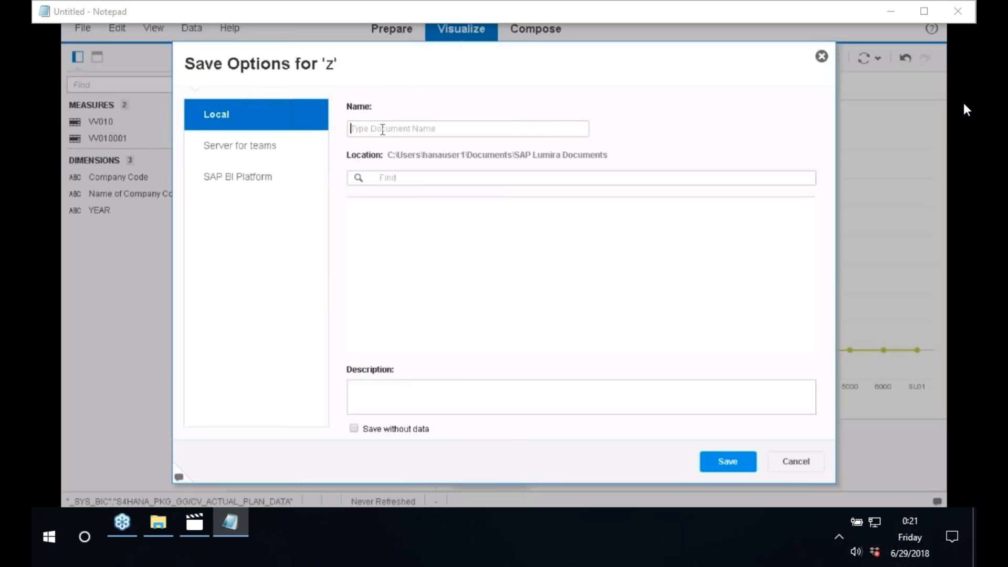
pyautogui.write('ZCOPA')
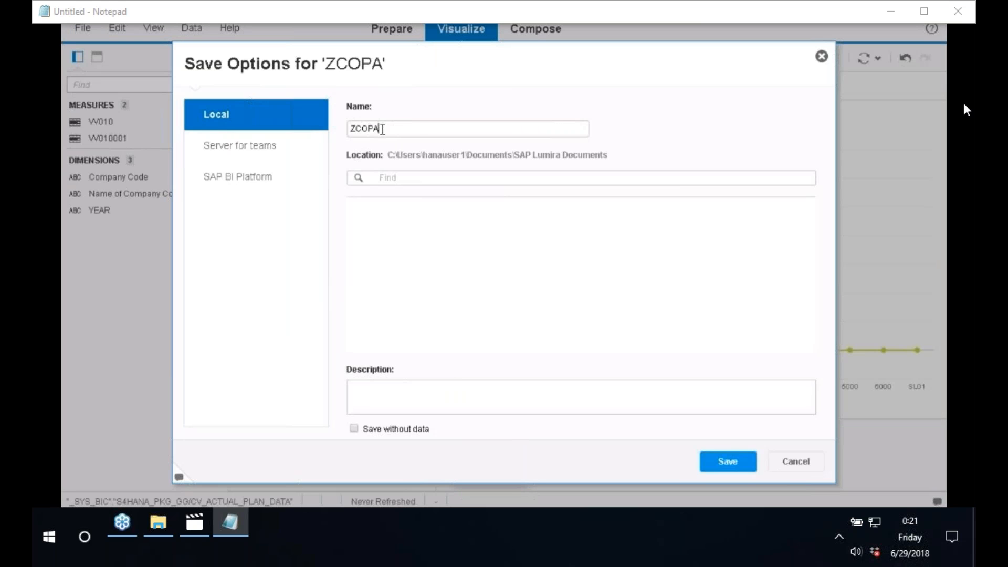
pyautogui.write('_DATA')
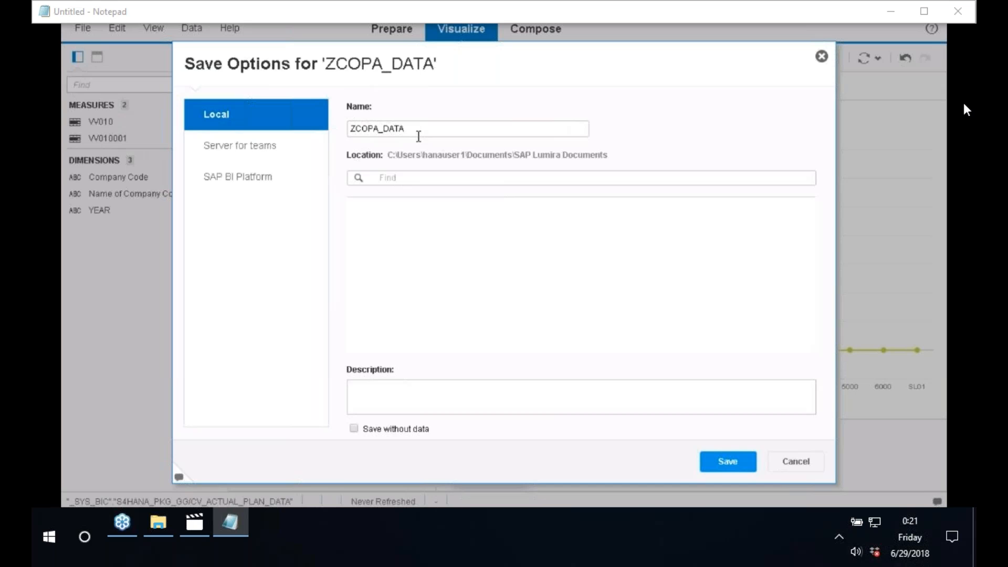
pyautogui.doubleClick(393, 129)
pyautogui.hotkey('ctrl', 'c')
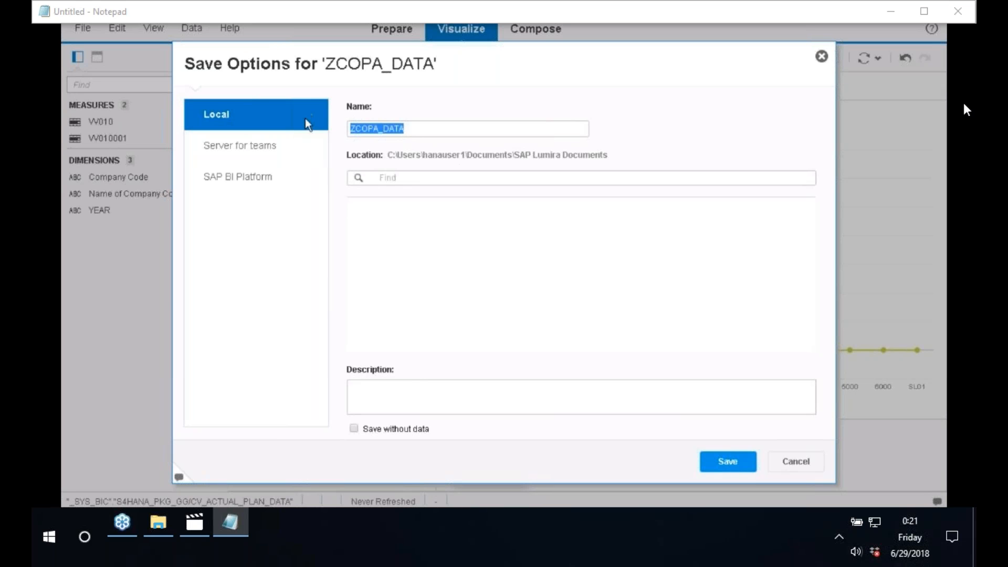
pyautogui.click(419, 385)
pyautogui.hotkey('ctrl', 'v')
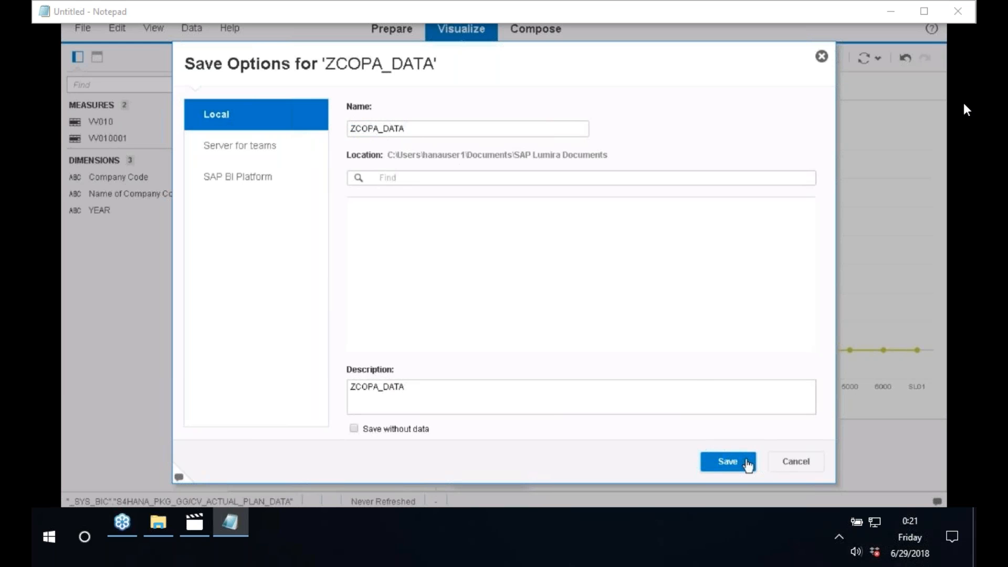
pyautogui.click(746, 464)
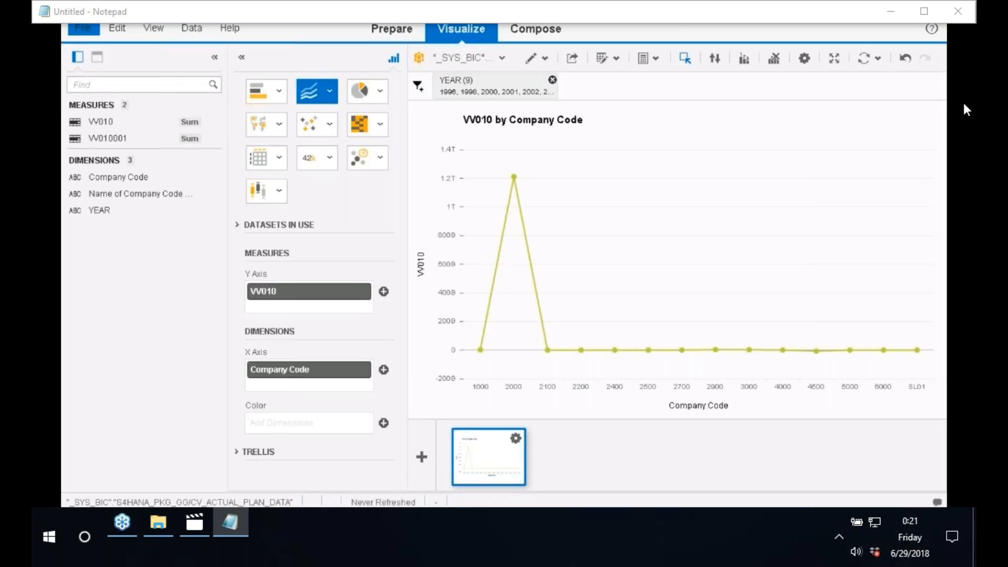
# Step: Try the Heat Map chart type, then the Area chart type
pyautogui.click(358, 126)
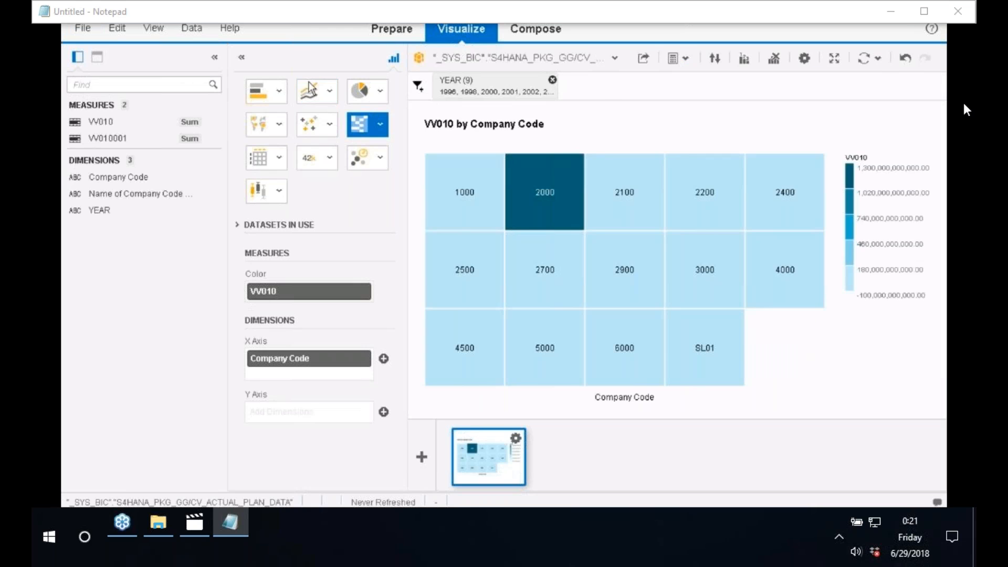
pyautogui.click(310, 84)
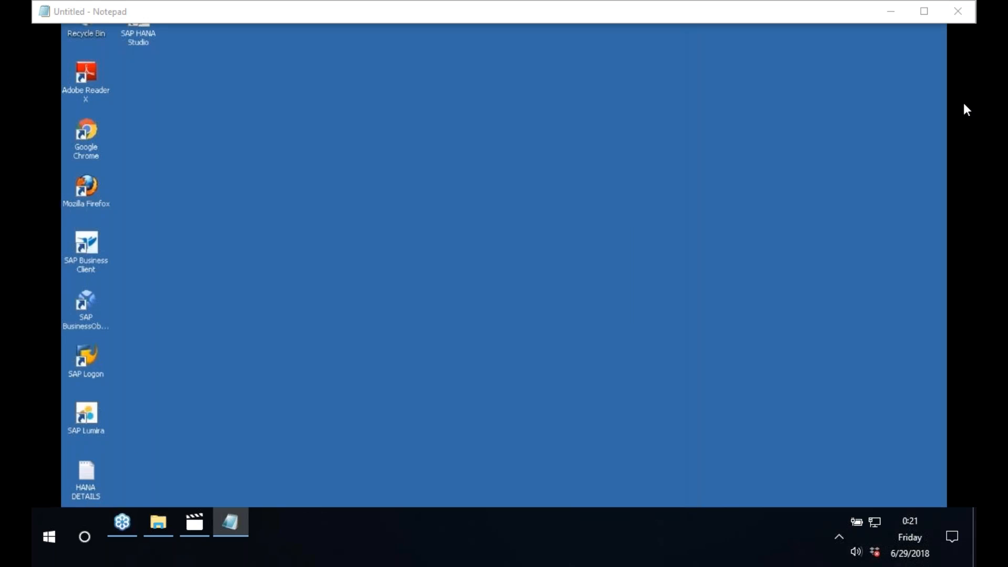
# Step: Start Excel 2013 via Start > All Programs > Microsoft Office 2013
pyautogui.press('super')
pyautogui.click(109, 478)
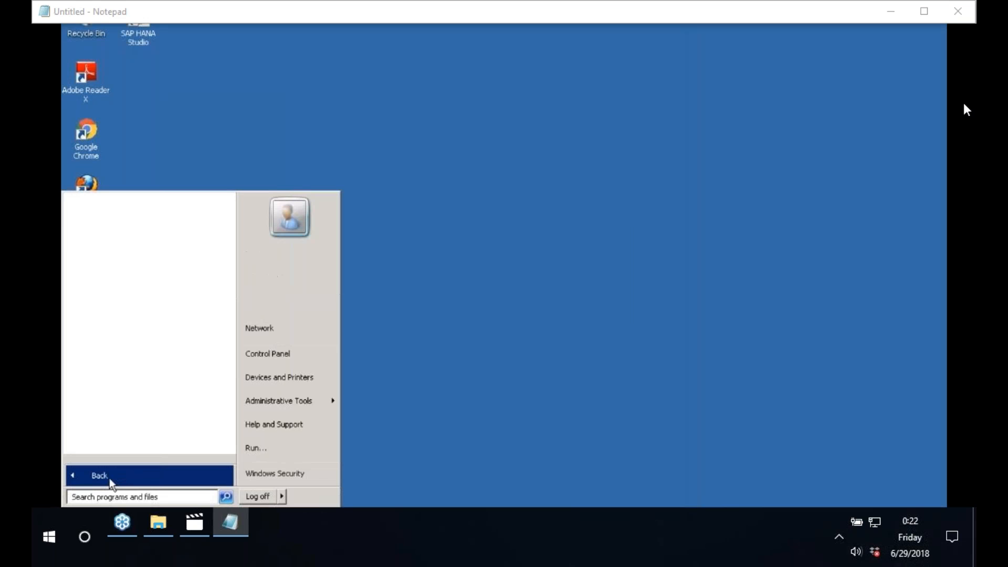
pyautogui.scroll(-2, 233, 414)
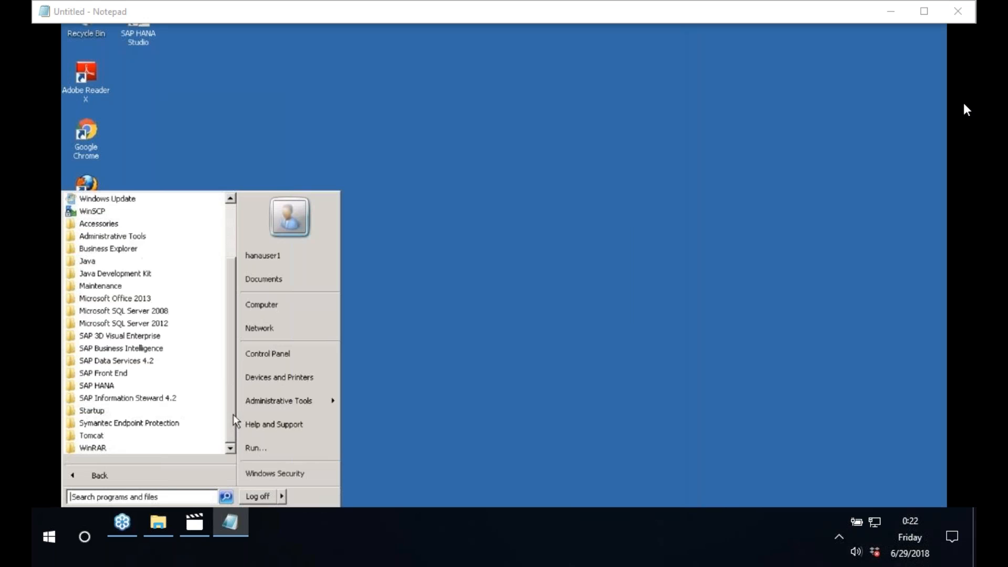
pyautogui.click(120, 299)
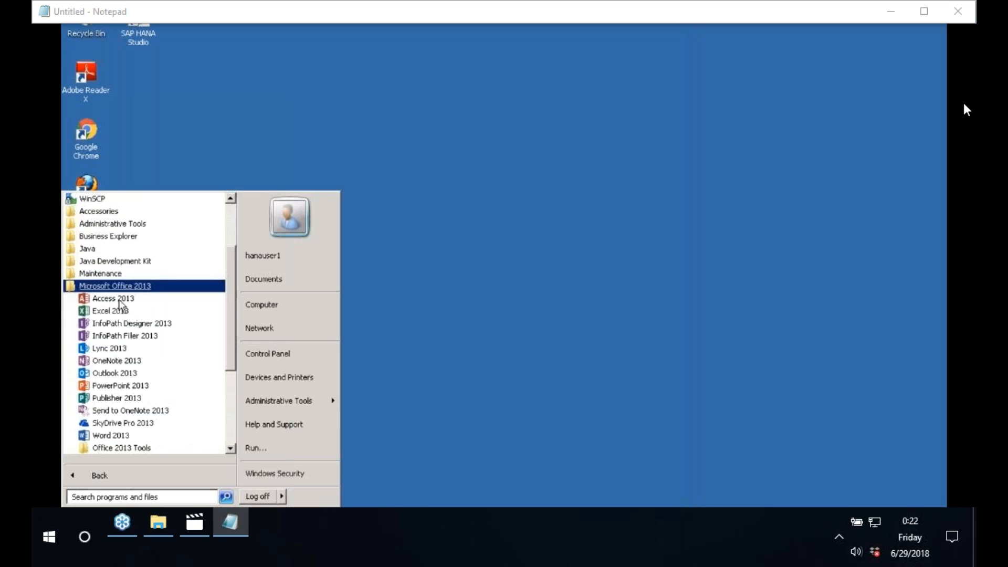
pyautogui.click(111, 312)
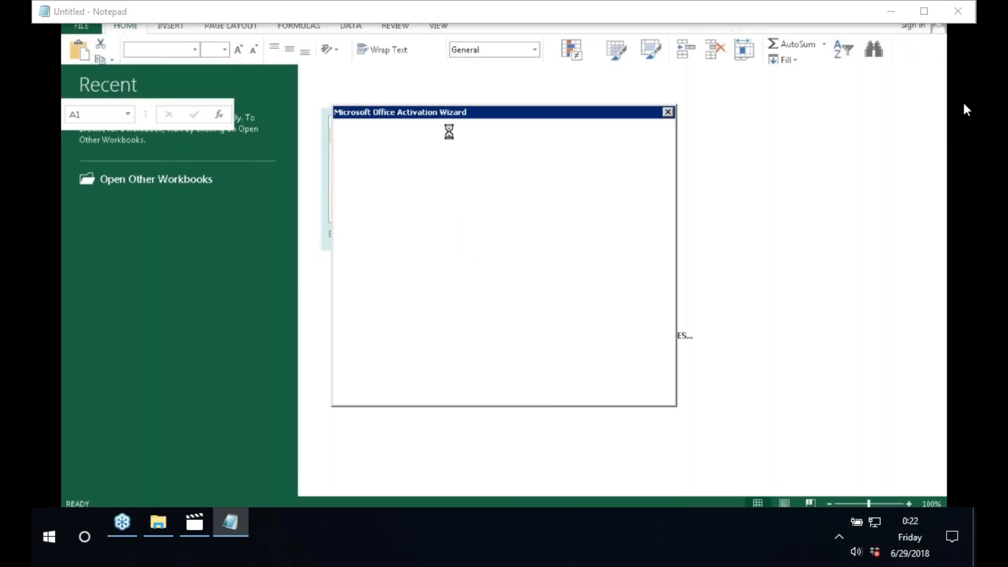
# Step: Accept 'Use recommended settings' and close the 'Welcome to your new Office' screen
pyautogui.click(669, 112)
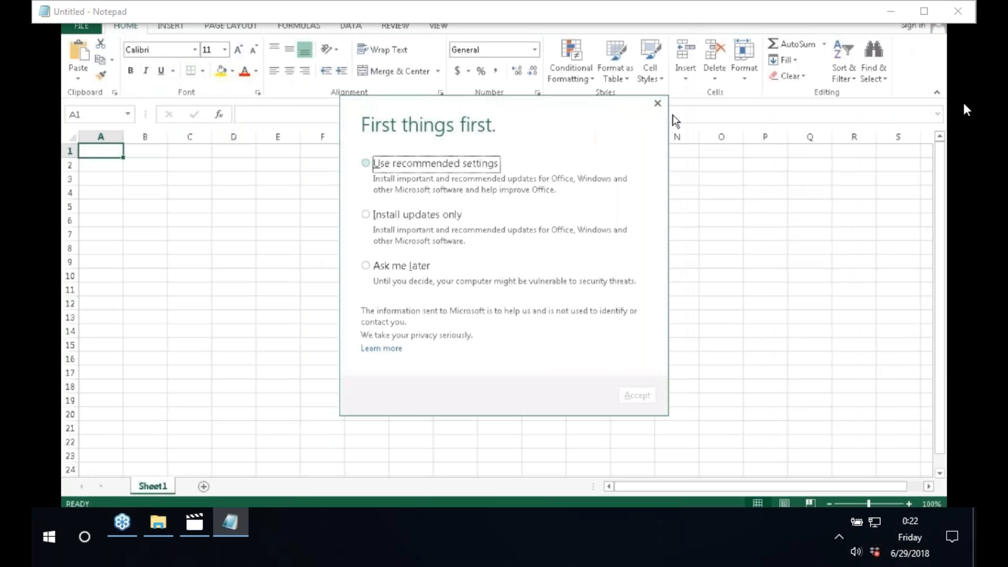
pyautogui.click(418, 178)
pyautogui.click(643, 400)
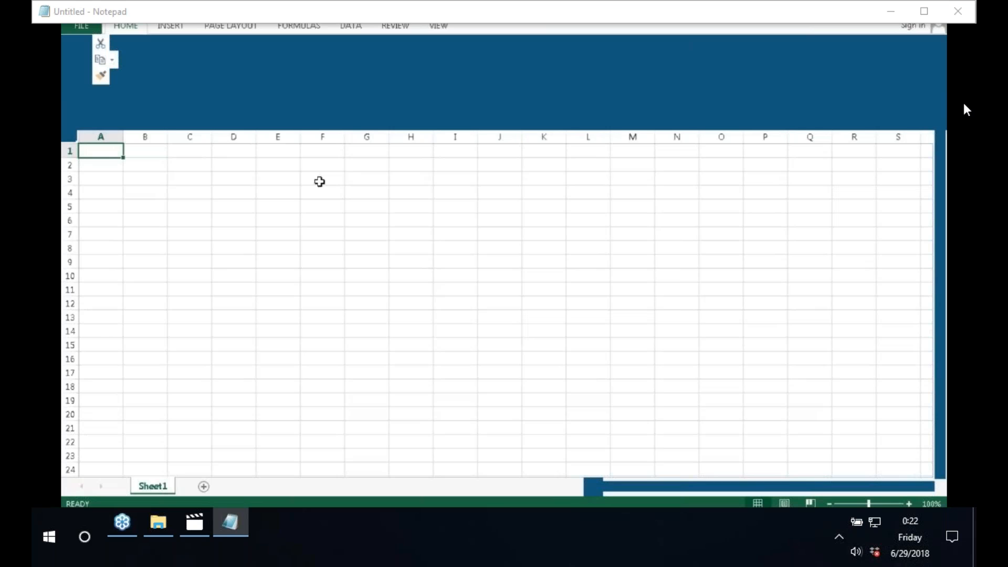
pyautogui.click(370, 160)
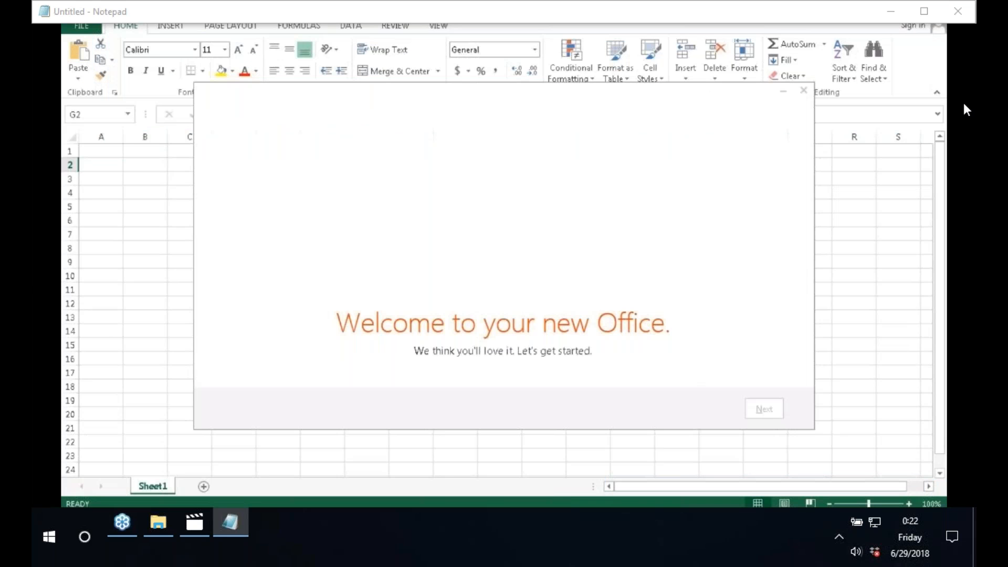
pyautogui.click(805, 94)
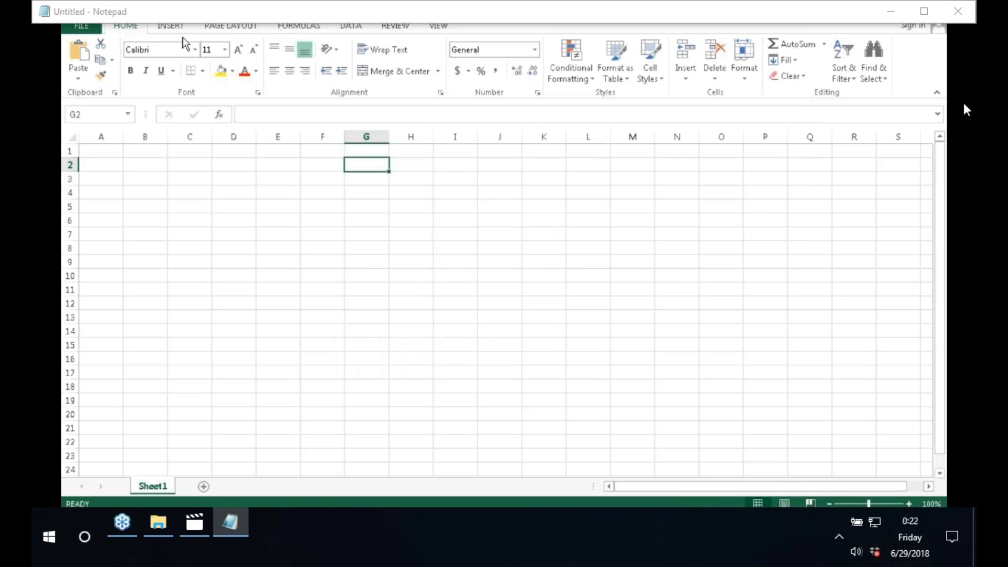
# Step: Start the Data Connection Wizard from Other Sources with Other/Advanced to reach the OLE DB provider list
pyautogui.click(352, 30)
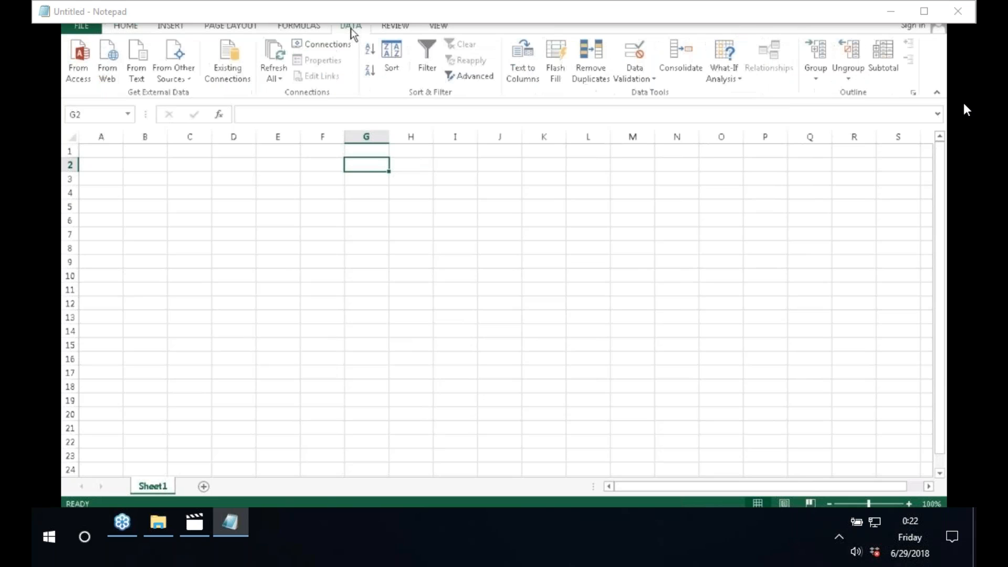
pyautogui.click(185, 78)
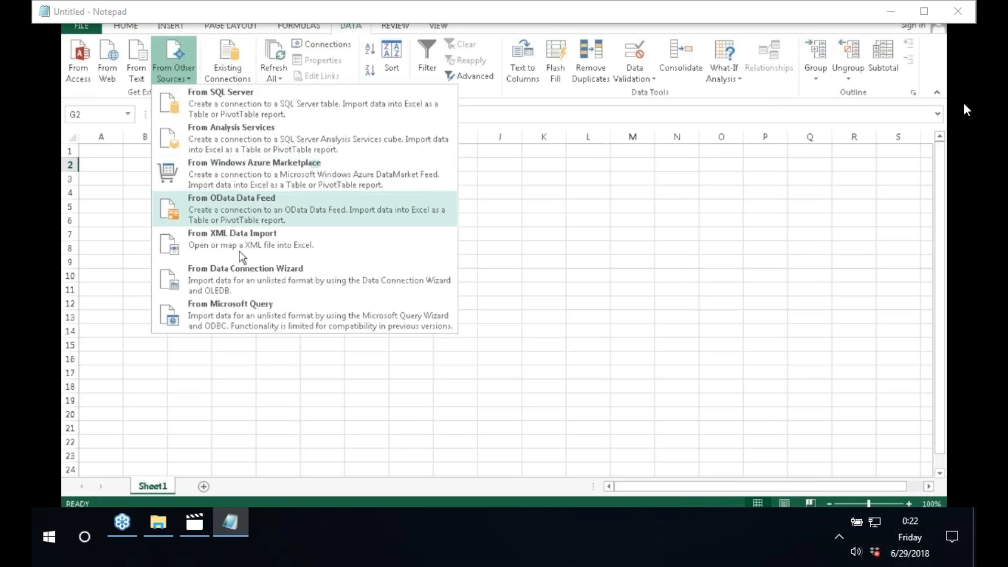
pyautogui.click(255, 284)
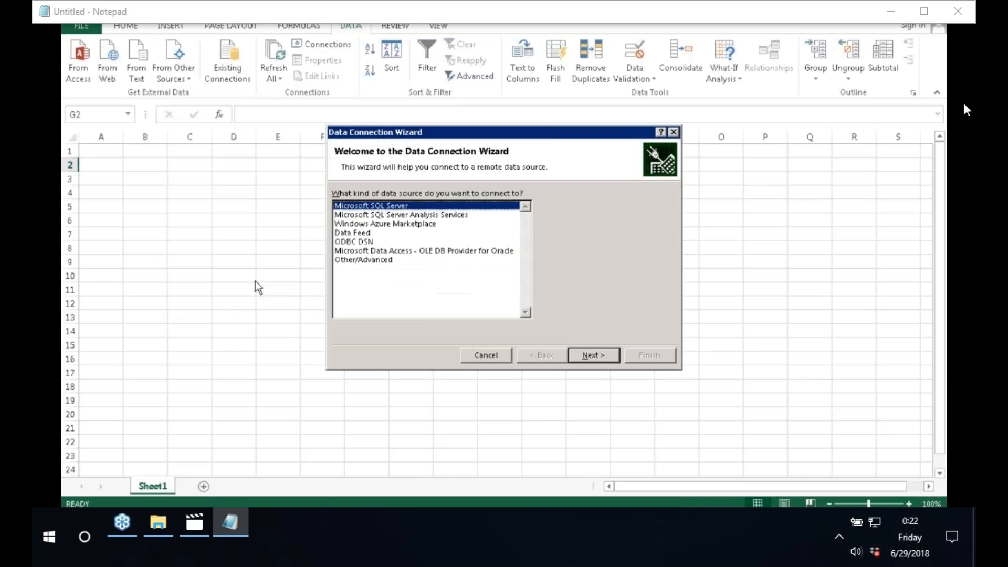
pyautogui.click(358, 261)
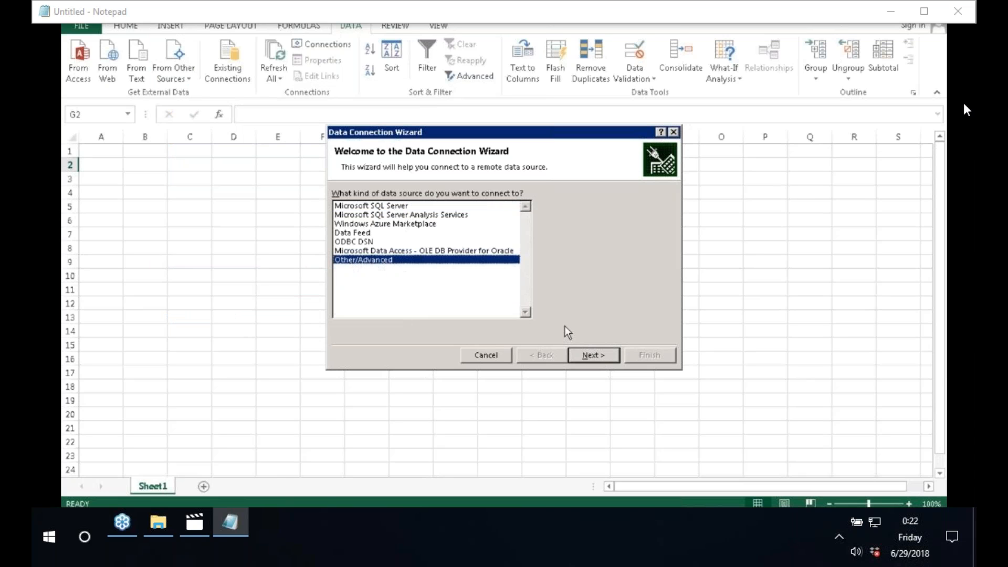
pyautogui.click(592, 356)
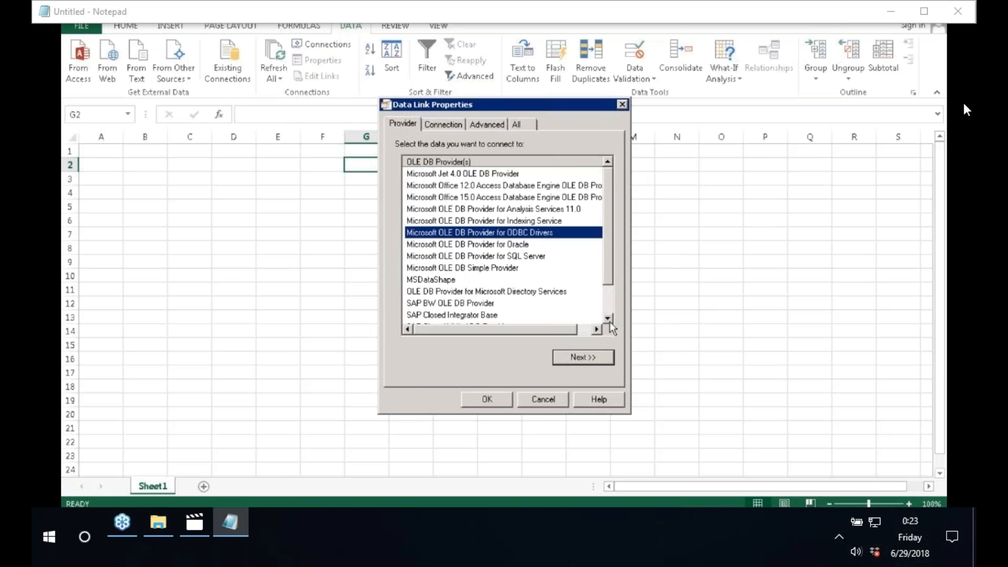
# Step: Choose the SAP HANA MDX Provider and go on to the connection details
pyautogui.doubleClick(609, 319)
pyautogui.click(608, 319)
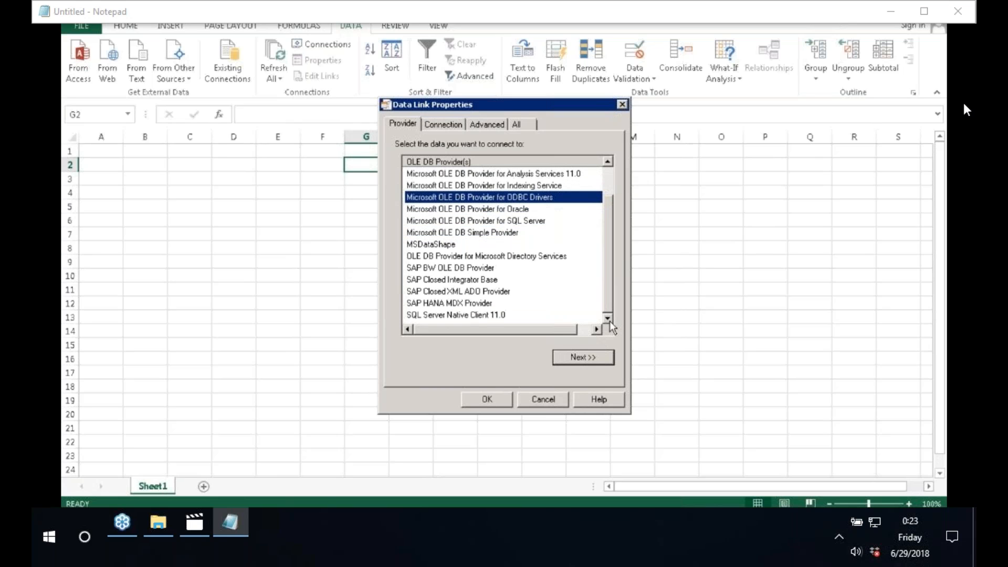
pyautogui.click(425, 306)
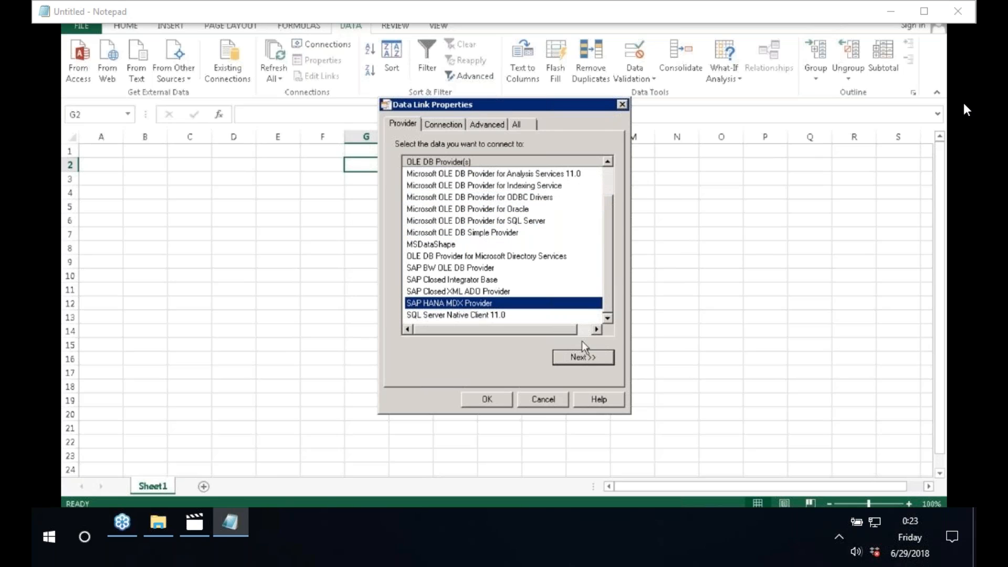
pyautogui.click(589, 357)
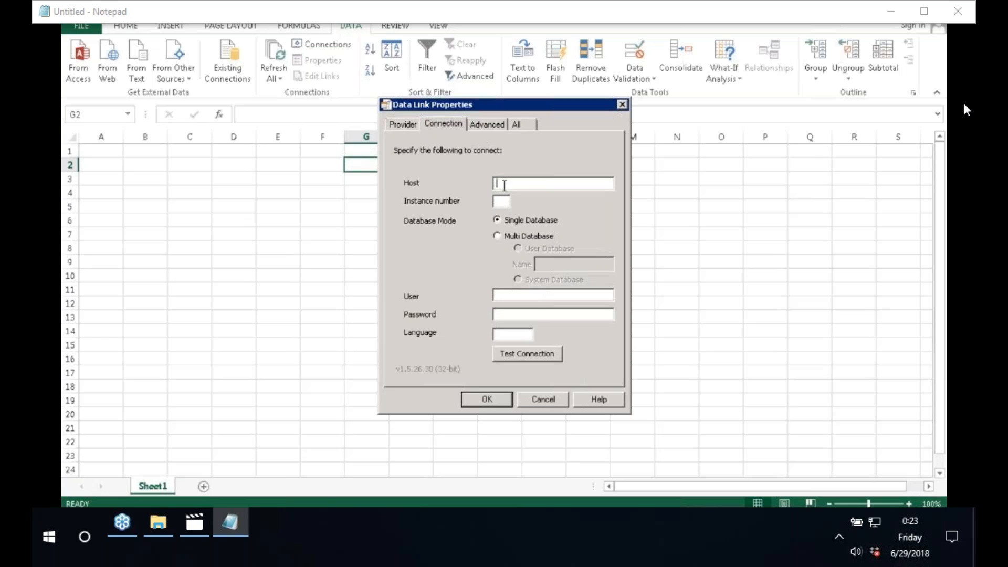
# Step: Enter host saphan, instance 01, the user name and password, and language en
pyautogui.write('saphan')
pyautogui.press('Tab')
pyautogui.write('01')
pyautogui.write('BEST')
pyautogui.press('Tab')
pyautogui.write('**********')
pyautogui.press('Tab')
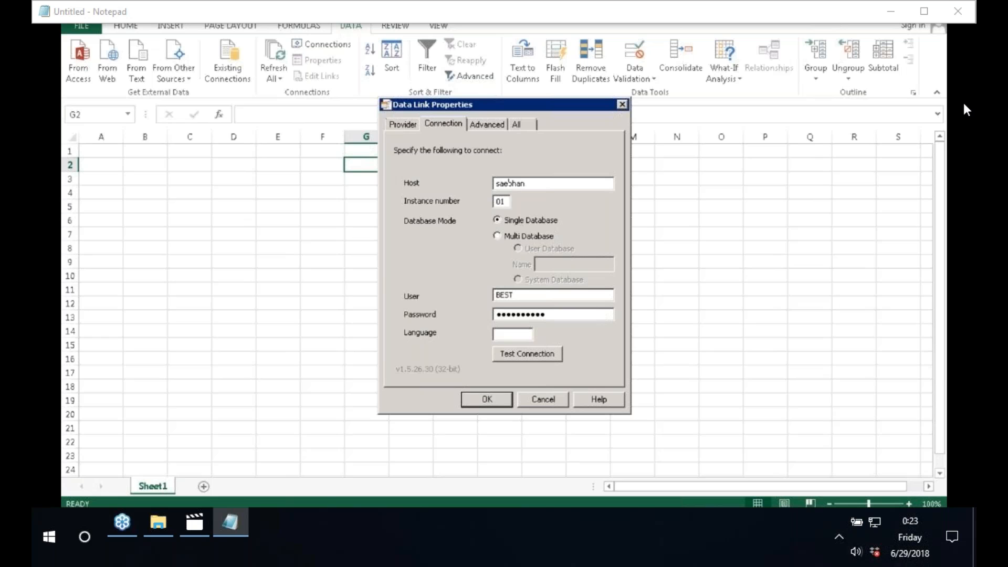
pyautogui.click(545, 184)
pyautogui.click(514, 334)
pyautogui.write('en')
# Step: Test the connection, dismiss the failure message, and select the host and instance entries
pyautogui.click(542, 355)
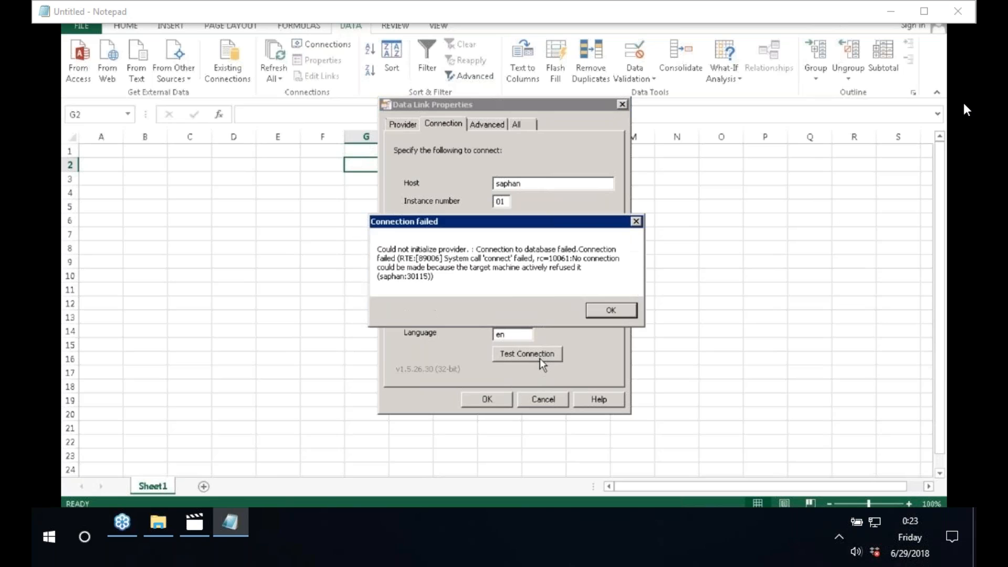
pyautogui.click(609, 311)
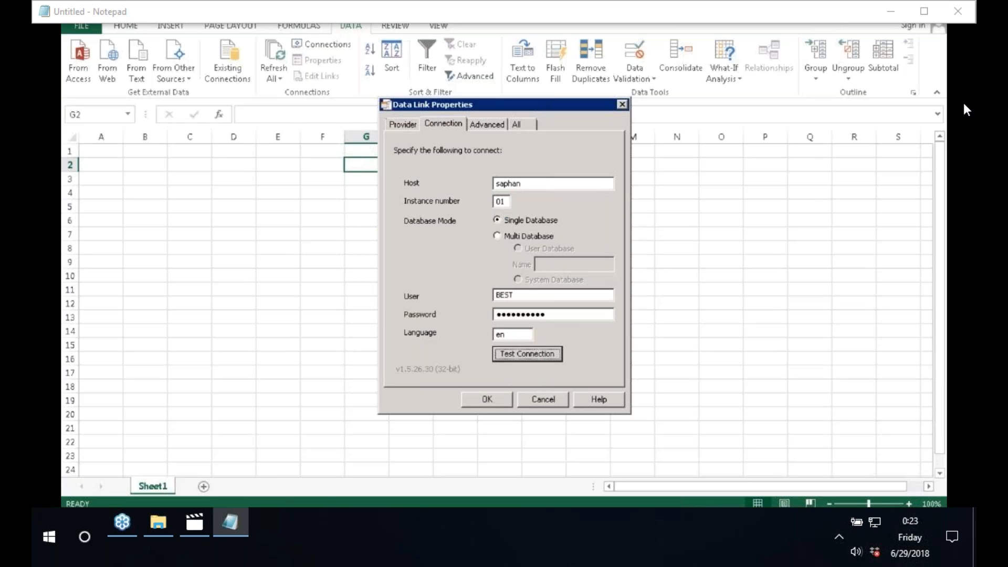
pyautogui.click(535, 184)
pyautogui.click(503, 201)
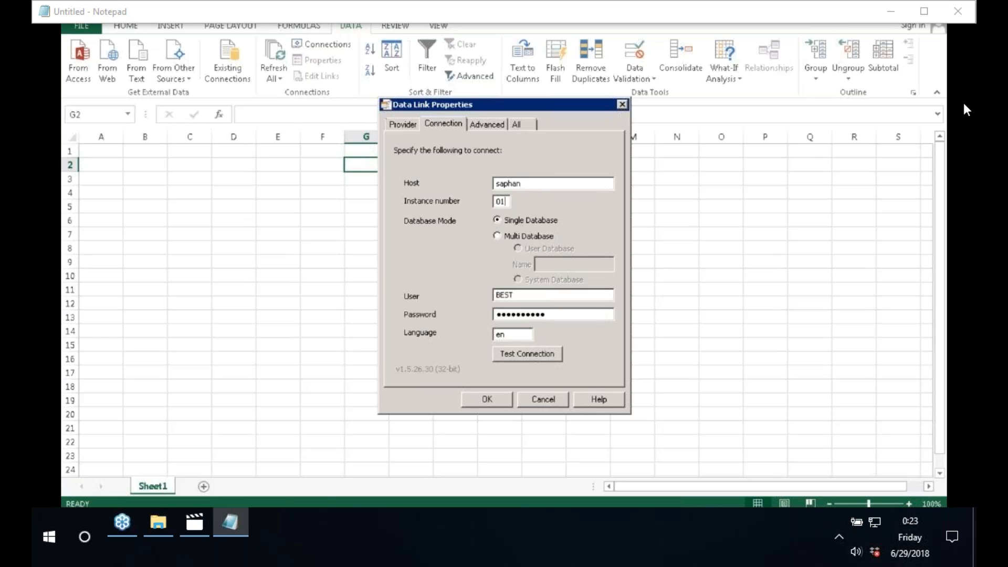
pyautogui.moveTo(524, 184); pyautogui.dragTo(438, 180)
# Step: Confirm in HANA Studio's Systems view that H20 runs on instance 00, then clear Excel's instance entry
pyautogui.click(262, 517)
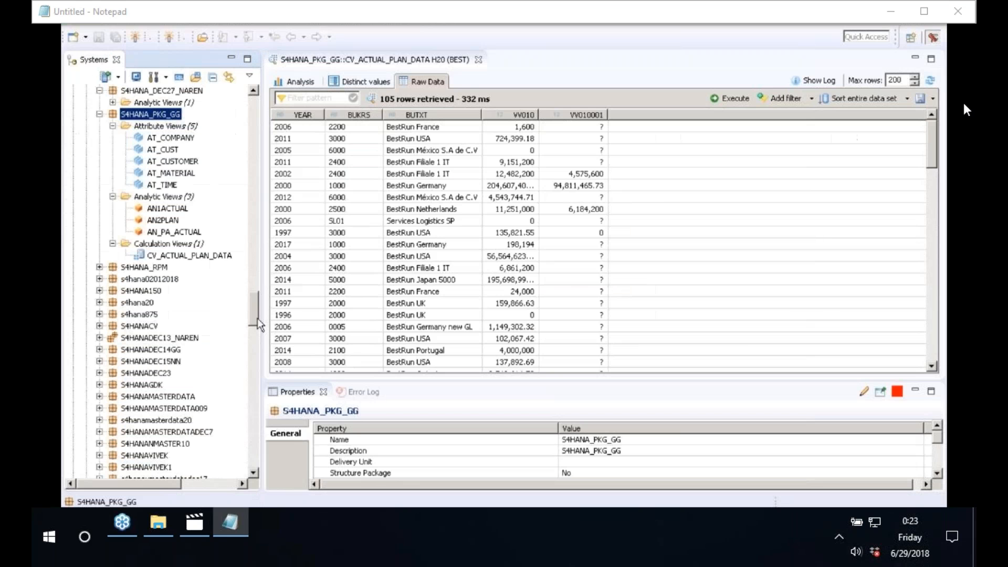
pyautogui.moveTo(256, 318); pyautogui.dragTo(254, 116)
pyautogui.moveTo(141, 93)
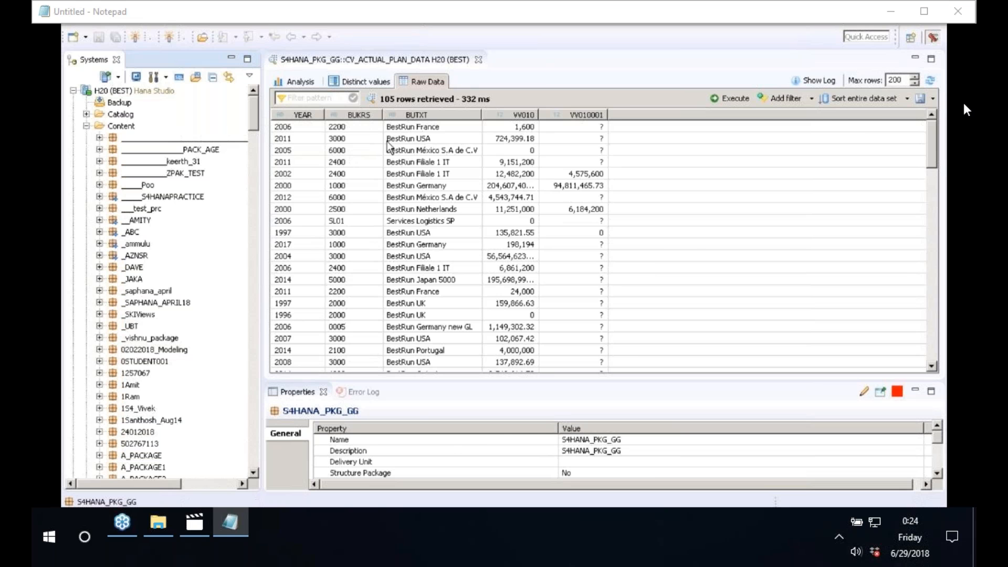
pyautogui.press('Tab')
# Step: Enter instance 00, pass the connection test, and accept the settings to list 02022018_Modeling's cubes
pyautogui.write('00')
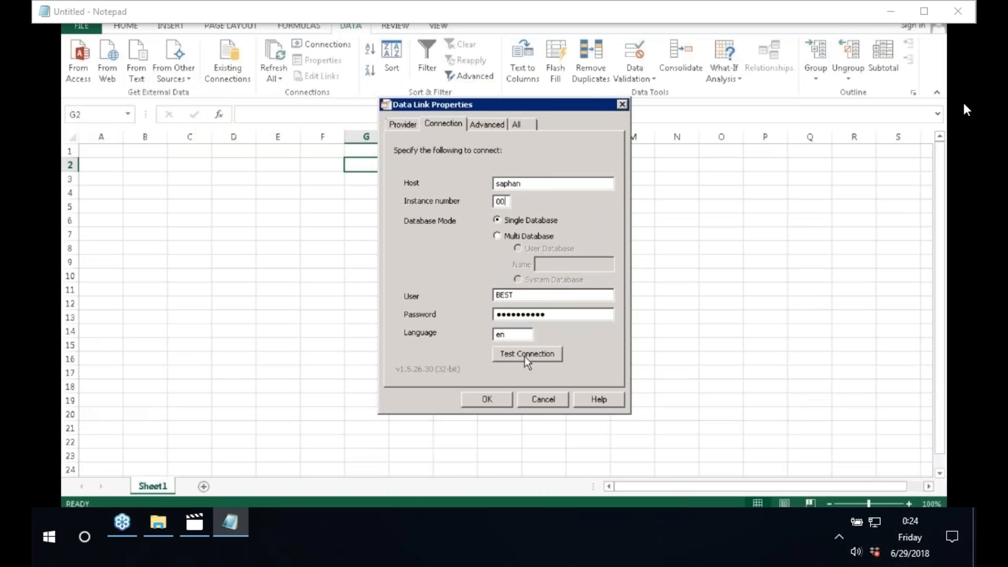
pyautogui.click(524, 355)
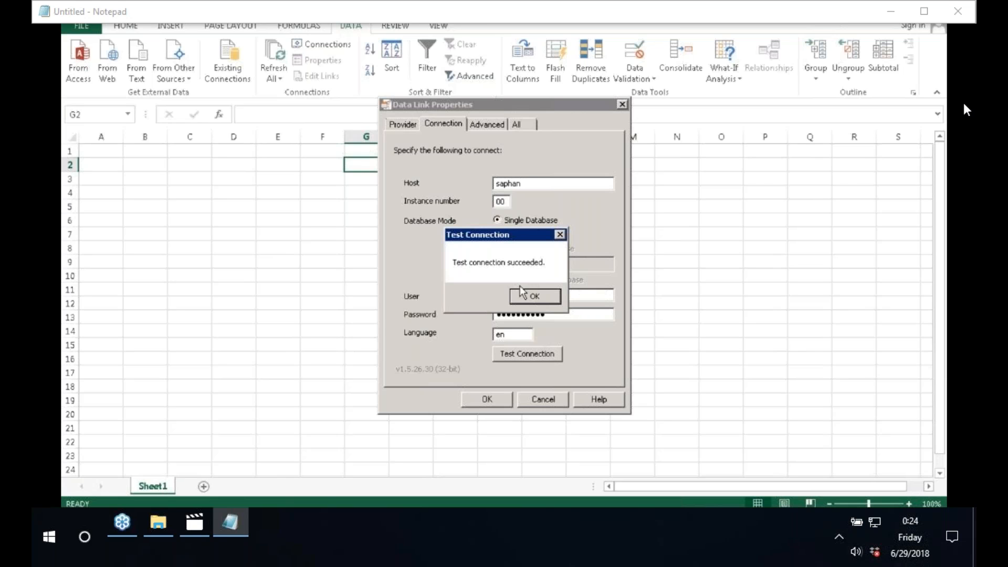
pyautogui.click(538, 298)
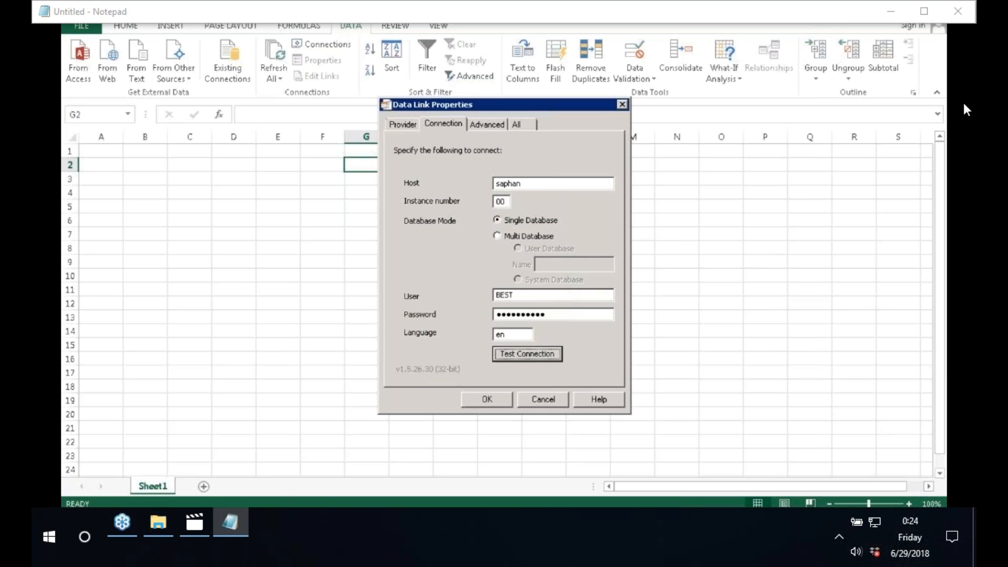
pyautogui.click(488, 400)
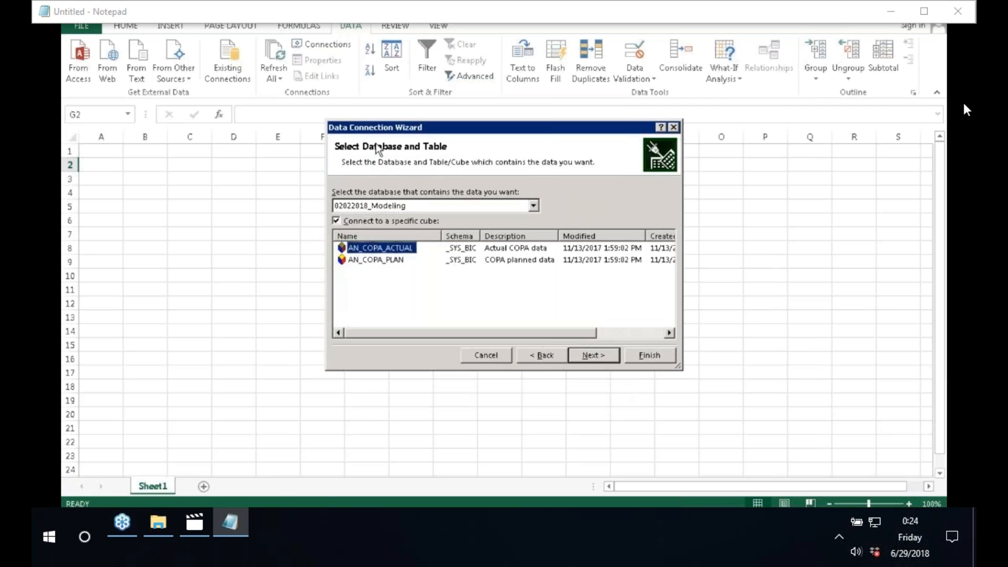
pyautogui.click(409, 210)
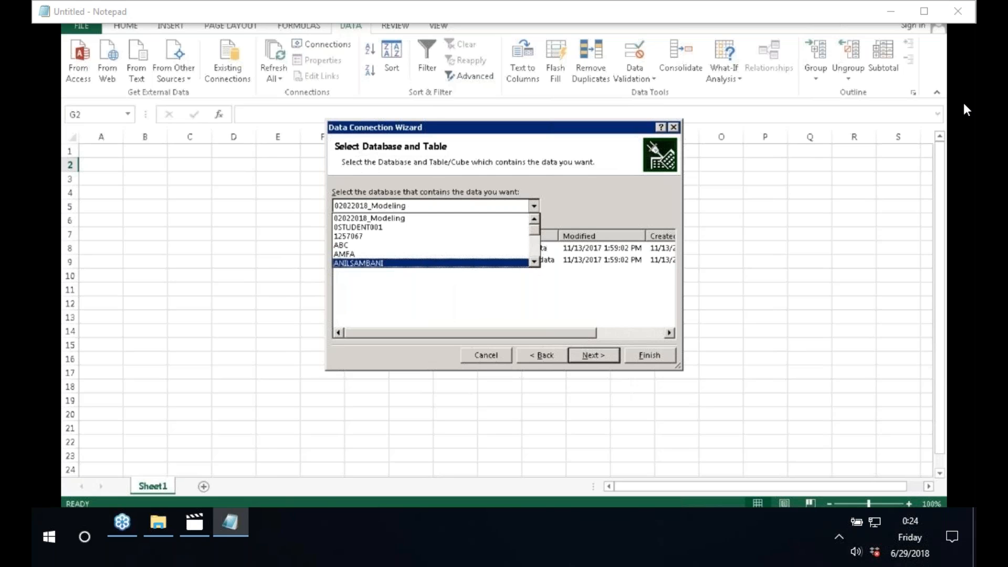
pyautogui.hotkey('alt', 'Tab')
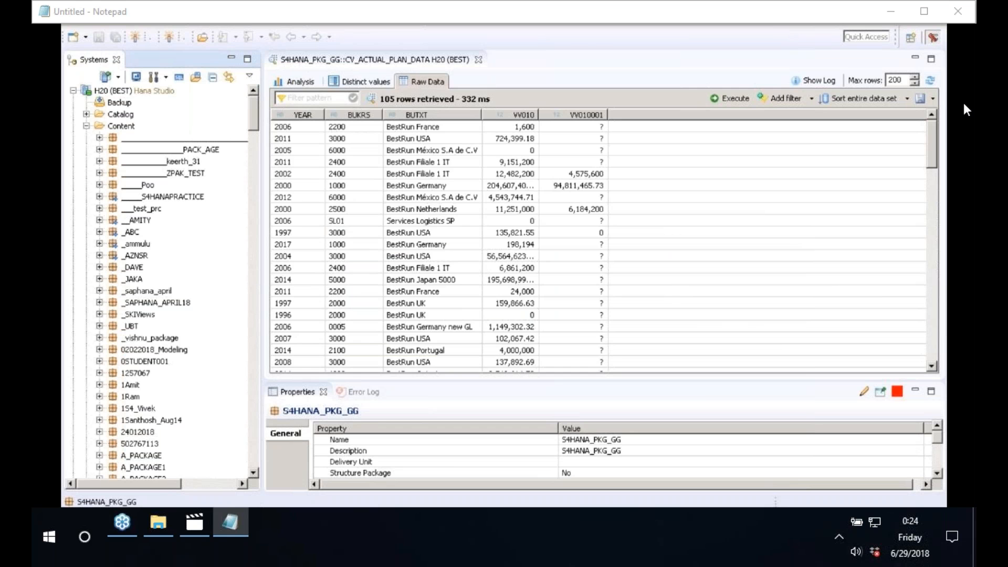
pyautogui.hotkey('alt', 'Tab')
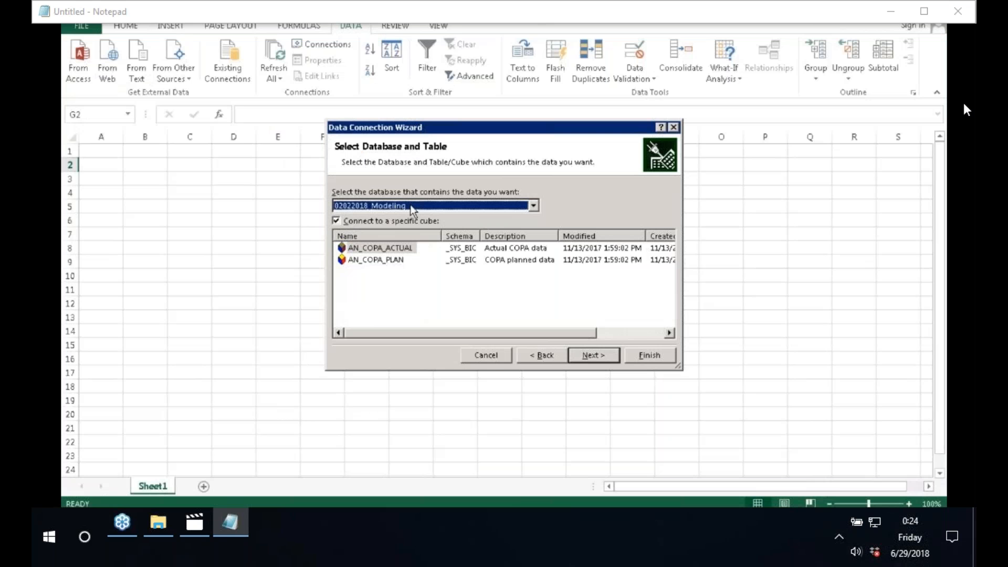
# Step: Scroll through the server's database list to find the target database
pyautogui.click(413, 210)
pyautogui.scroll(-6, 403, 232)
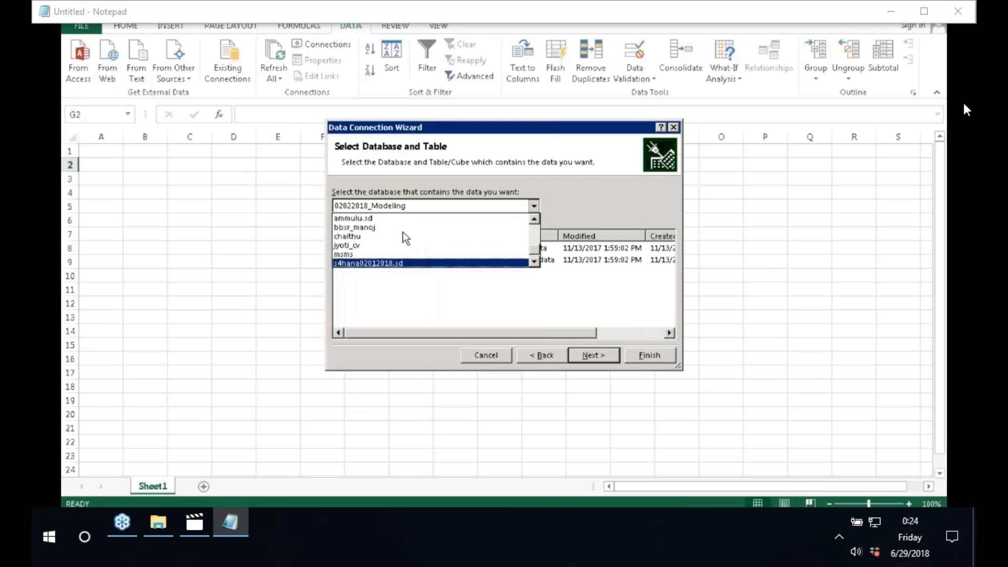
pyautogui.click(535, 261)
pyautogui.click(535, 261)
pyautogui.click(535, 262)
pyautogui.click(535, 261)
pyautogui.click(534, 261)
pyautogui.click(535, 262)
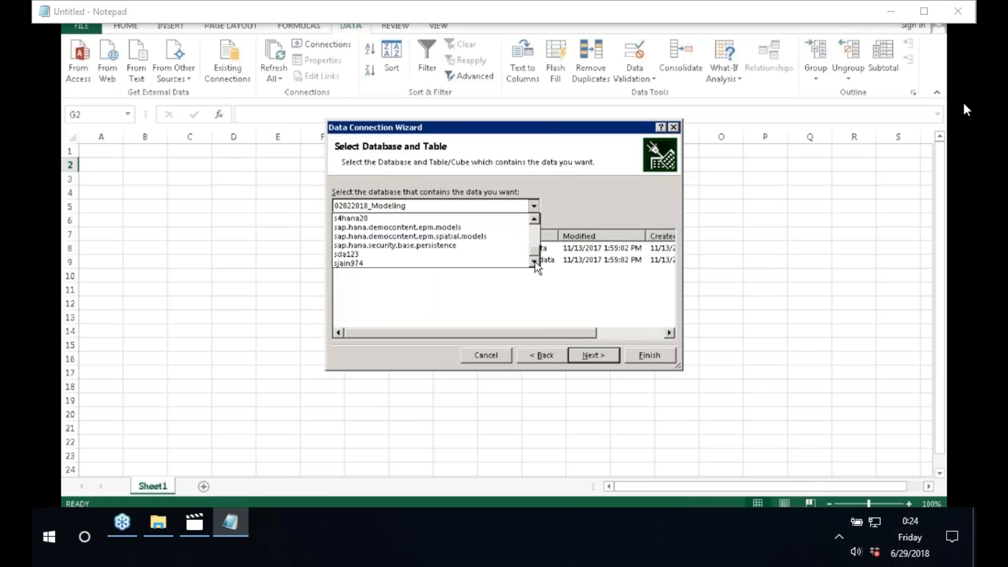
pyautogui.click(534, 262)
pyautogui.click(535, 221)
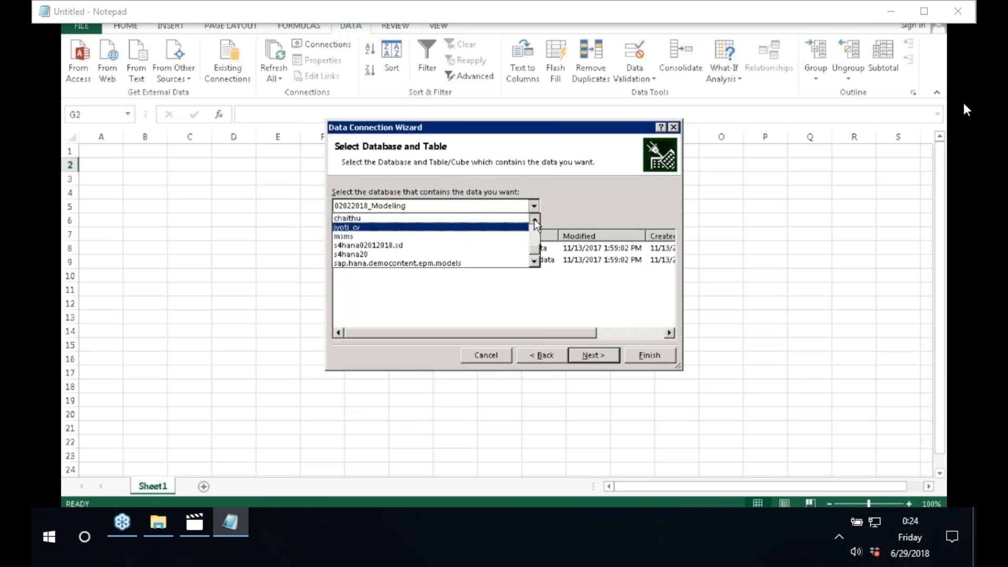
pyautogui.click(534, 220)
pyautogui.click(534, 220)
pyautogui.click(535, 221)
pyautogui.moveTo(536, 252)
pyautogui.mouseDown()
pyautogui.moveTo(538, 226)
pyautogui.moveTo(535, 241)
pyautogui.mouseUp()
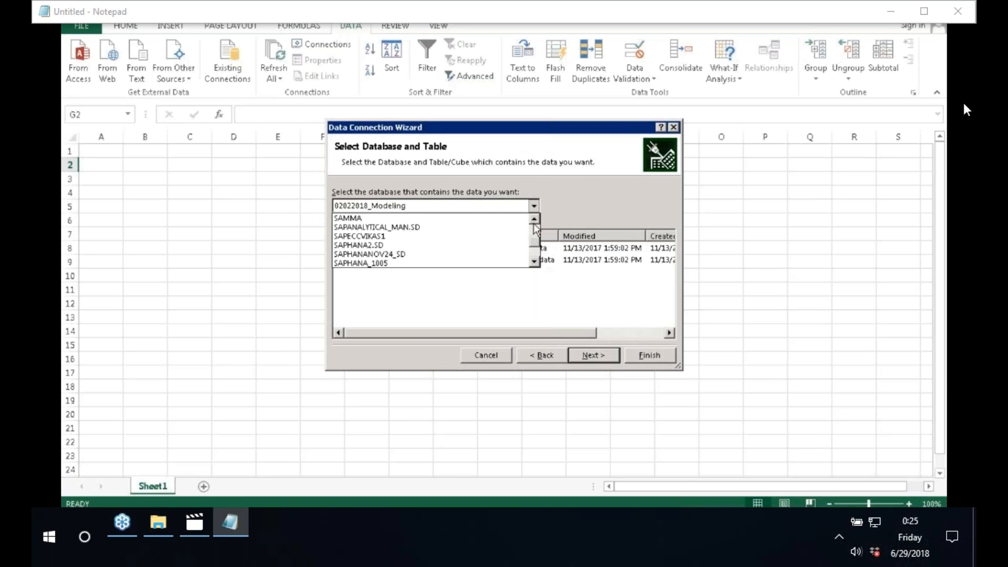
pyautogui.click(537, 264)
pyautogui.click(536, 264)
pyautogui.click(537, 264)
pyautogui.click(536, 264)
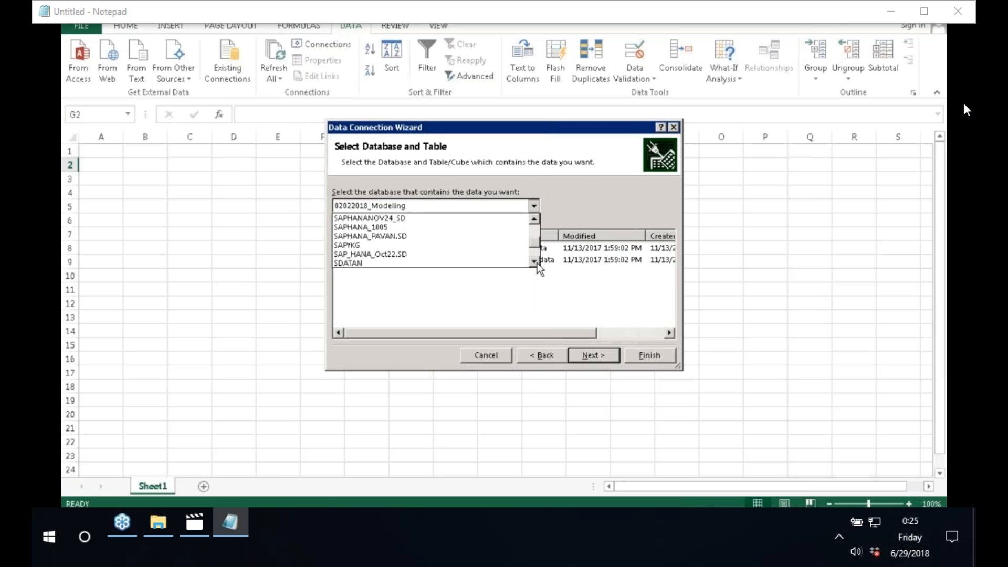
pyautogui.click(537, 265)
pyautogui.click(537, 264)
pyautogui.click(537, 264)
pyautogui.click(537, 264)
pyautogui.click(536, 264)
pyautogui.click(537, 264)
pyautogui.click(537, 264)
pyautogui.click(537, 264)
pyautogui.click(537, 264)
pyautogui.click(537, 264)
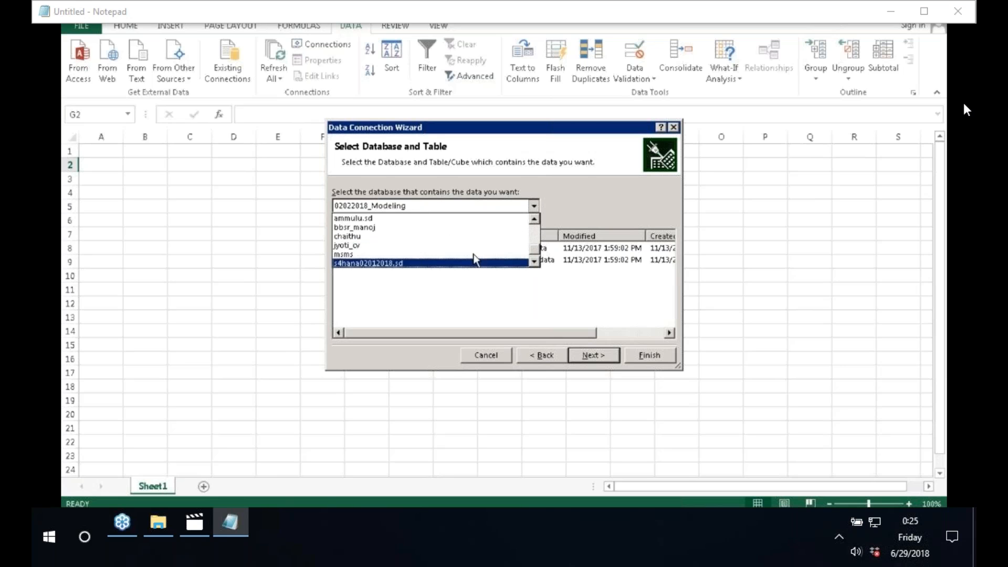
pyautogui.click(534, 262)
pyautogui.click(535, 261)
pyautogui.click(534, 262)
pyautogui.click(534, 262)
pyautogui.click(534, 262)
pyautogui.click(534, 261)
pyautogui.click(534, 261)
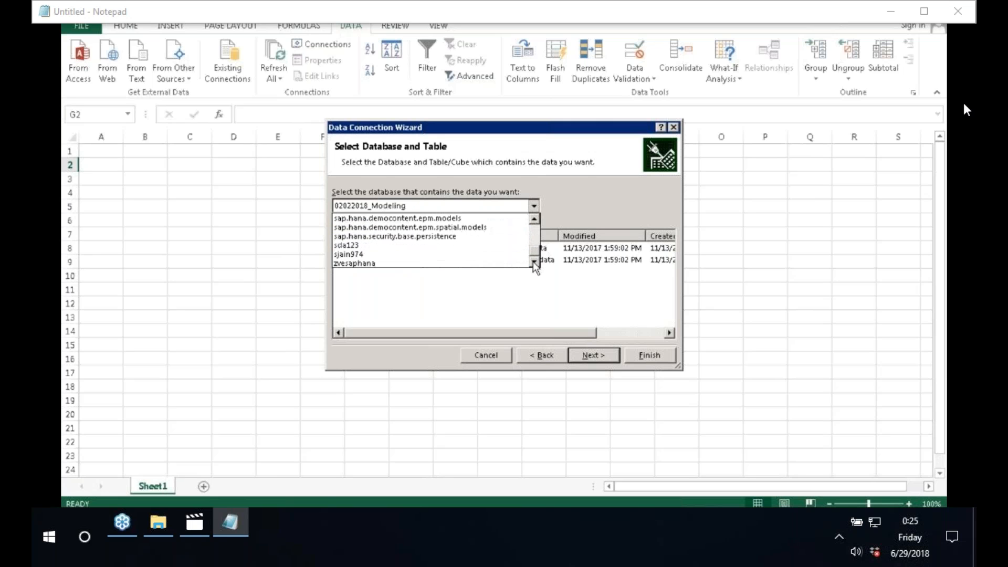
pyautogui.click(536, 232)
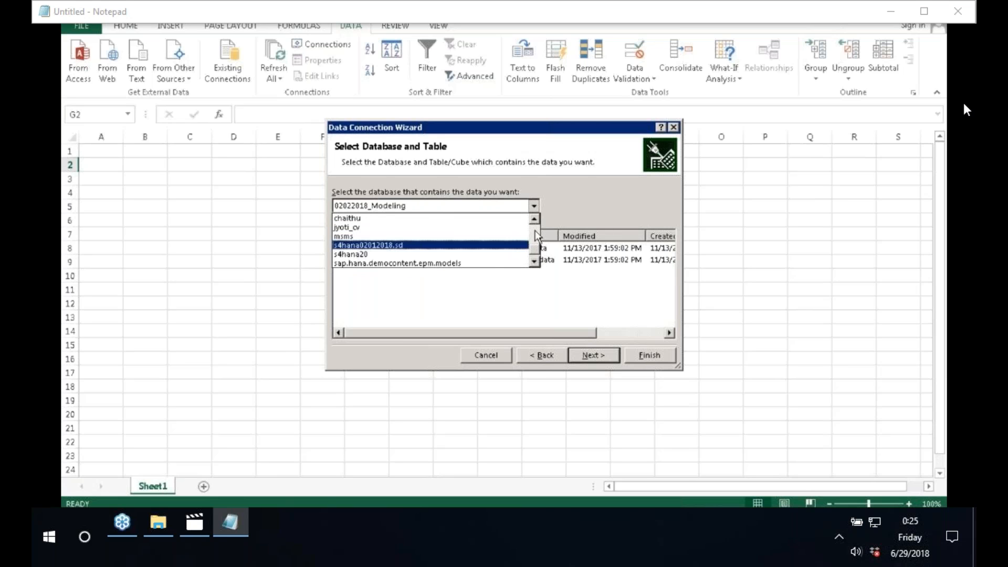
pyautogui.click(535, 229)
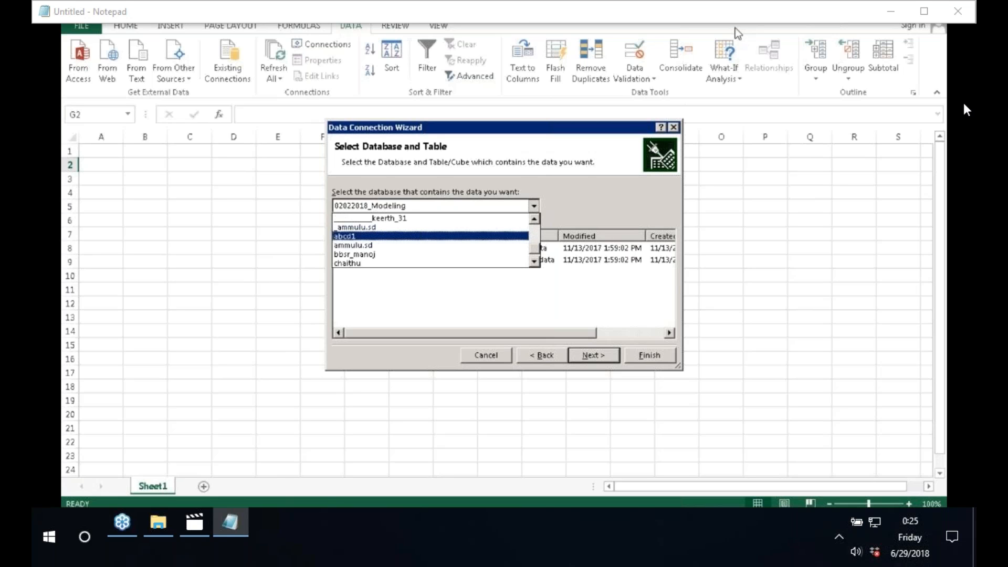
pyautogui.click(535, 219)
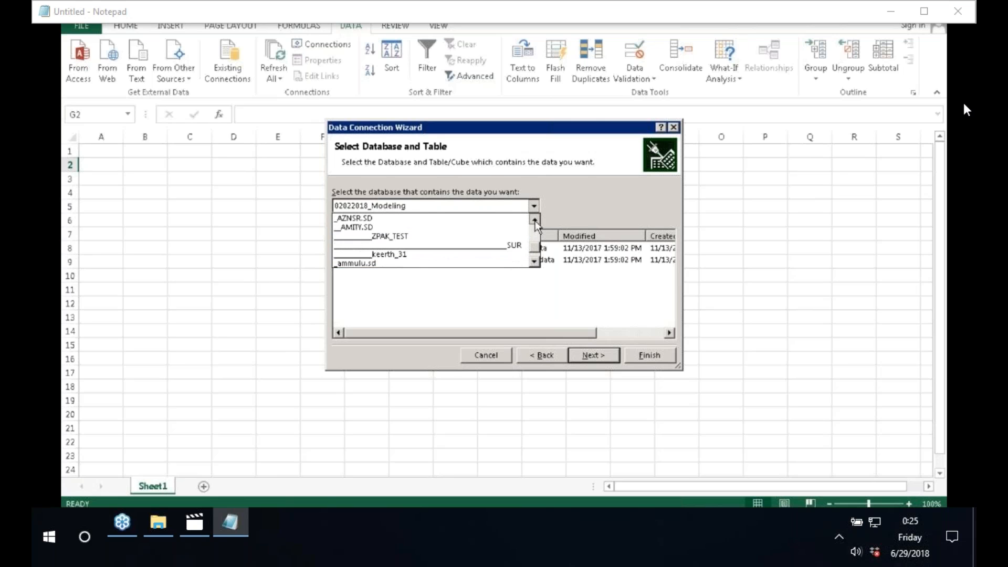
# Step: Choose database ZSAPECCHANA_24122017.SD and select its AN_ACTUAL_COPA_DATA cube
pyautogui.click(447, 238)
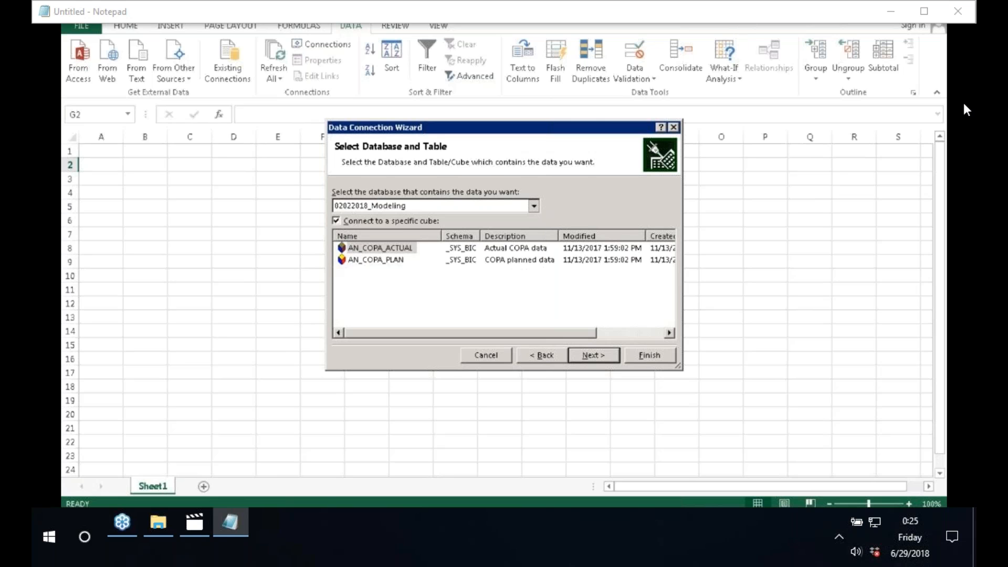
pyautogui.click(532, 205)
pyautogui.click(358, 227)
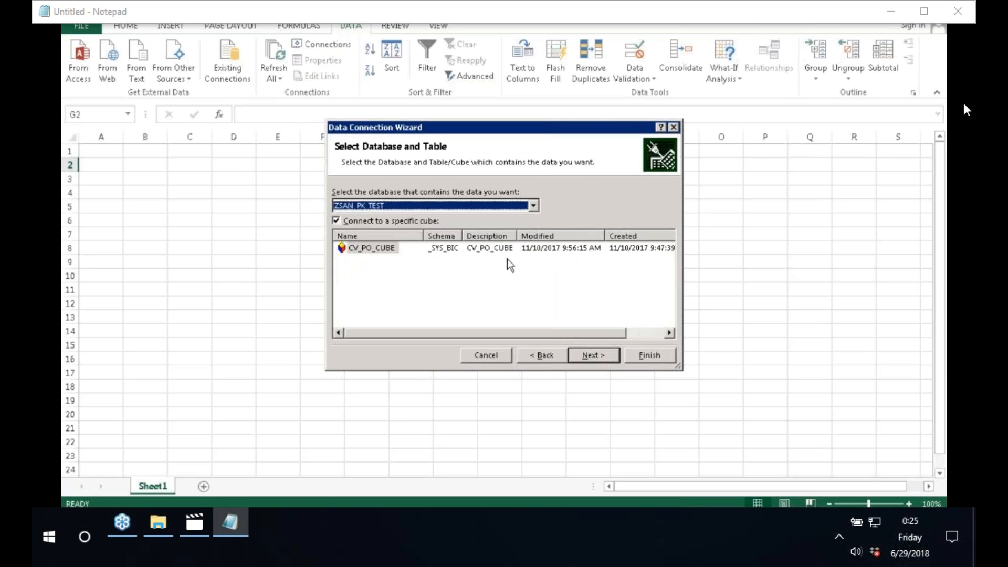
pyautogui.click(534, 206)
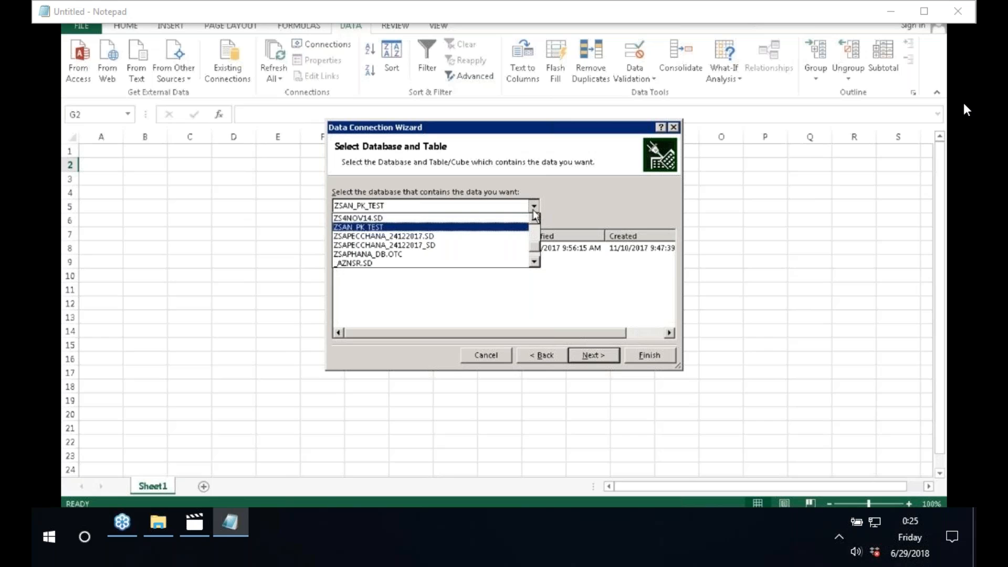
pyautogui.click(516, 236)
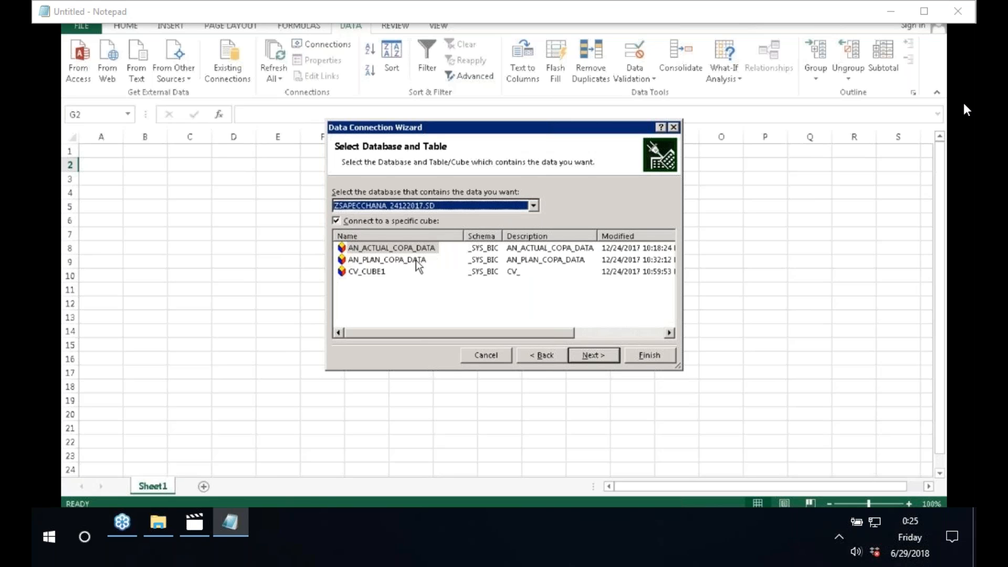
pyautogui.click(407, 245)
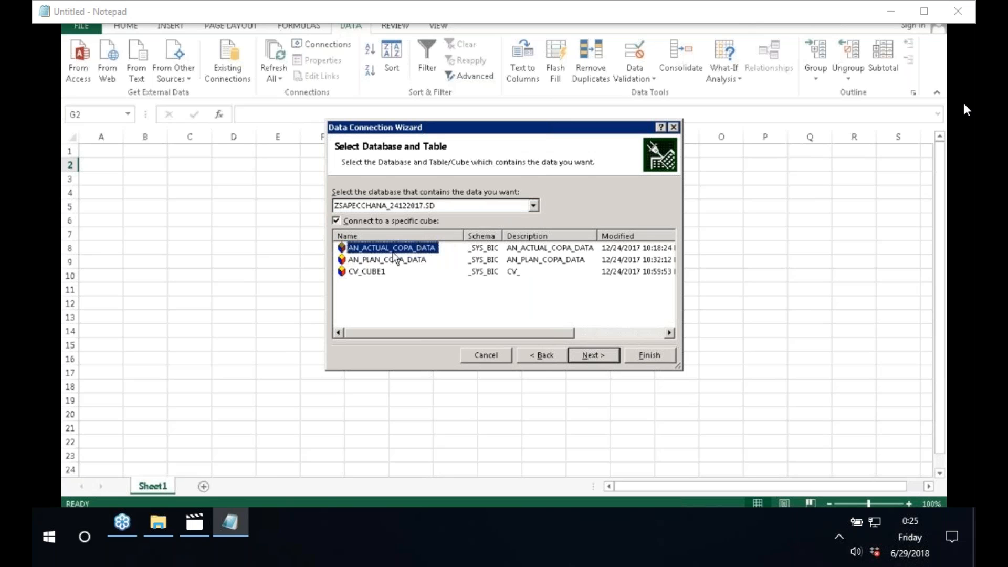
# Step: Finish the wizard and place the PivotTable report at cell G2
pyautogui.click(649, 356)
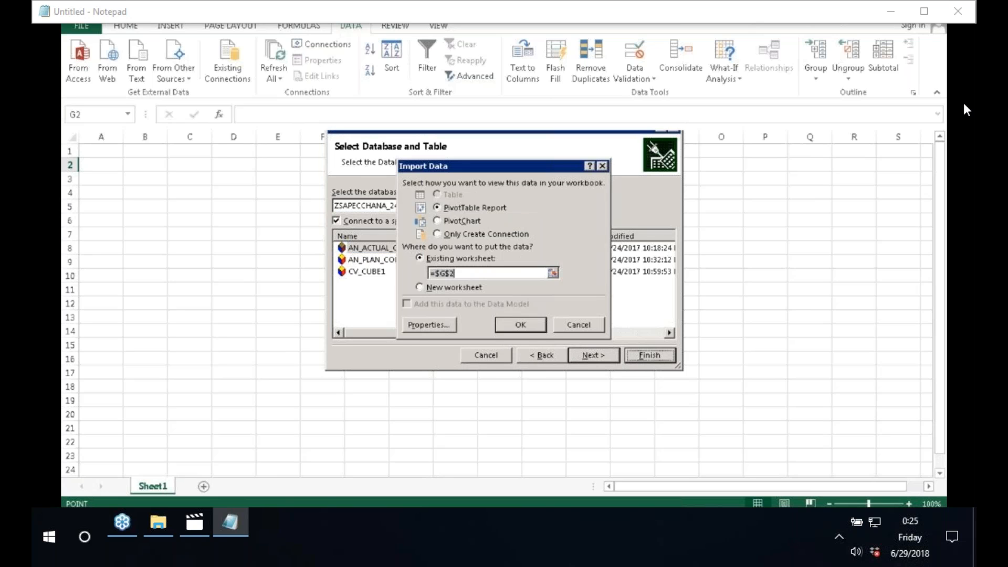
pyautogui.click(525, 325)
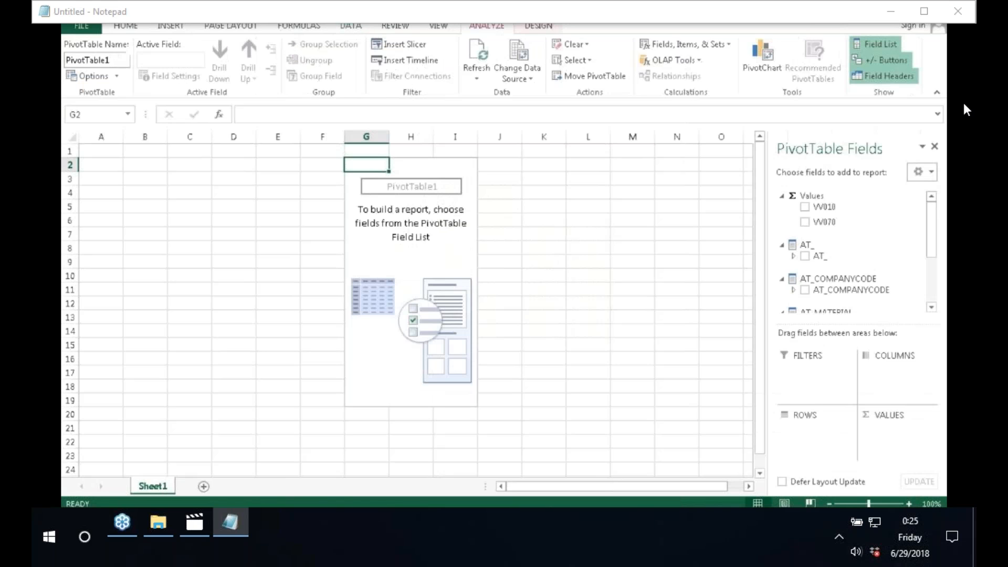
pyautogui.moveTo(769, 245); pyautogui.dragTo(625, 238)
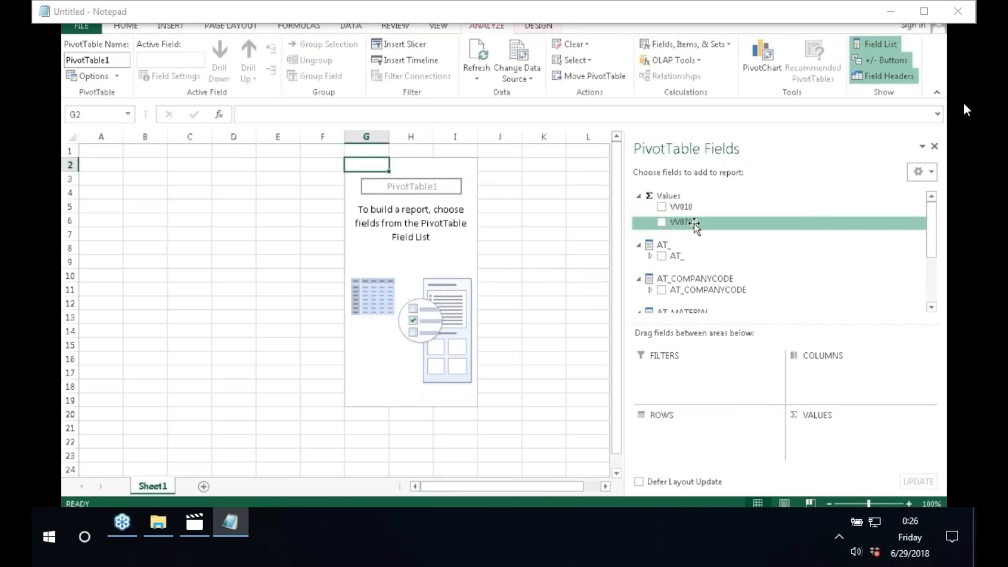
# Step: Add Gregorian_Hierarchy and AT_COMPANYCODE as PivotTable rows and net rev as a value
pyautogui.click(932, 308)
pyautogui.click(932, 309)
pyautogui.click(932, 308)
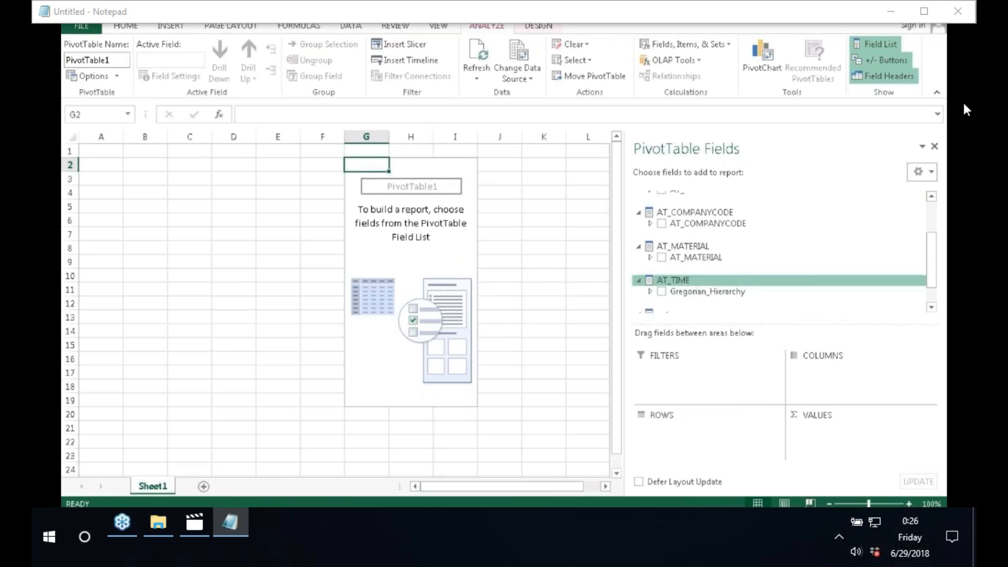
pyautogui.click(932, 308)
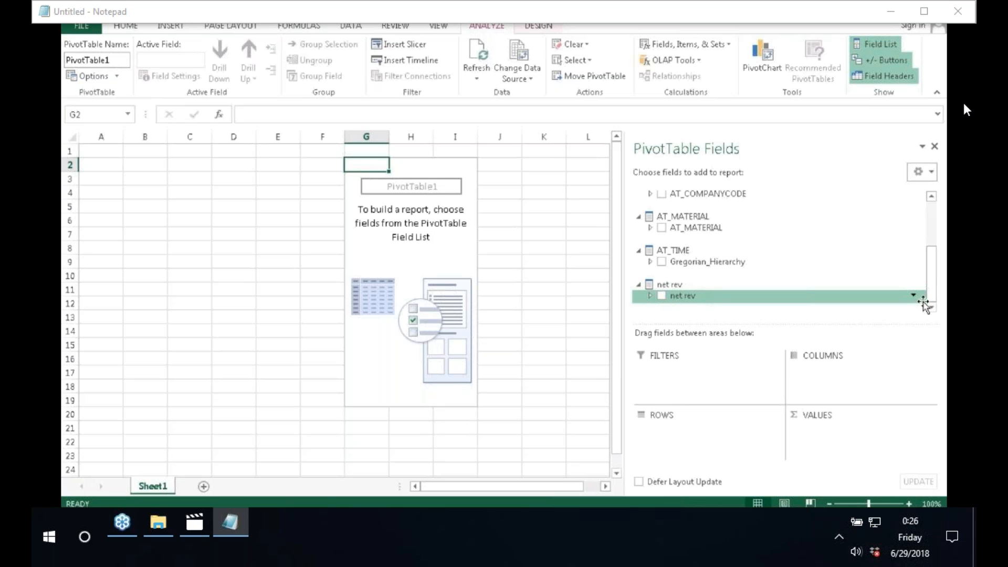
pyautogui.click(651, 262)
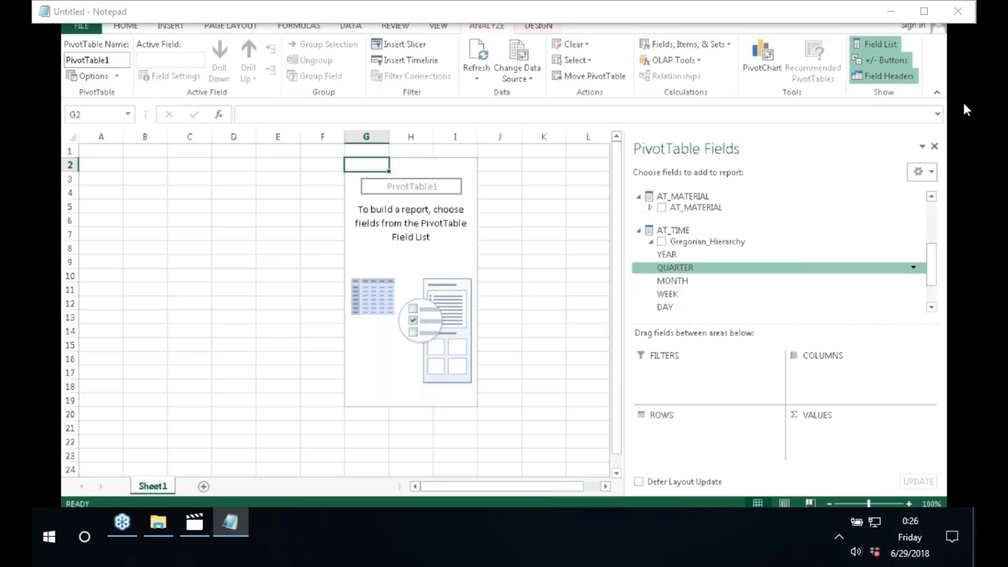
pyautogui.click(661, 242)
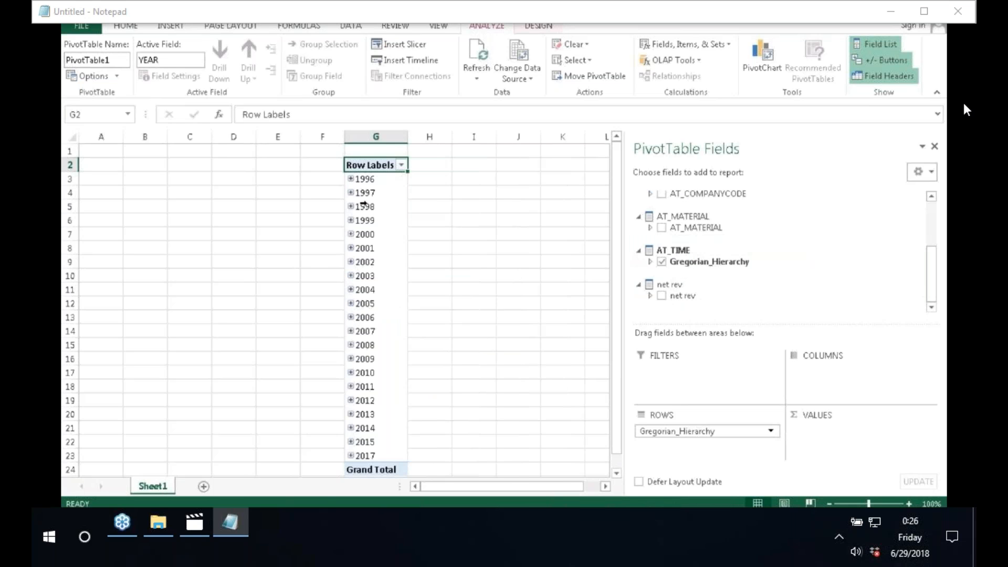
pyautogui.click(662, 194)
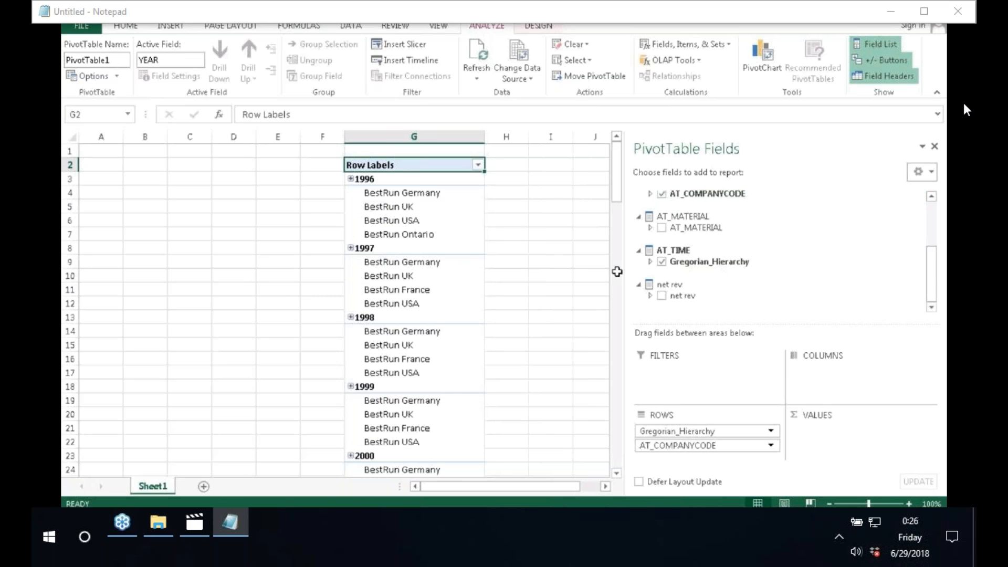
pyautogui.click(662, 296)
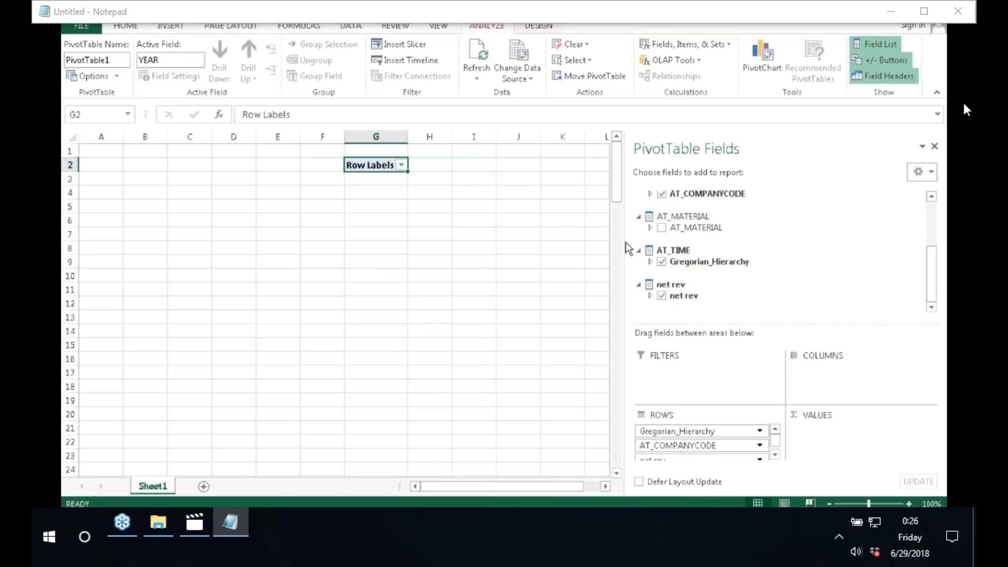
pyautogui.moveTo(626, 241); pyautogui.dragTo(676, 239)
# Step: Deselect the PivotTable and bring up the DATA tab's external data connection tools
pyautogui.click(594, 362)
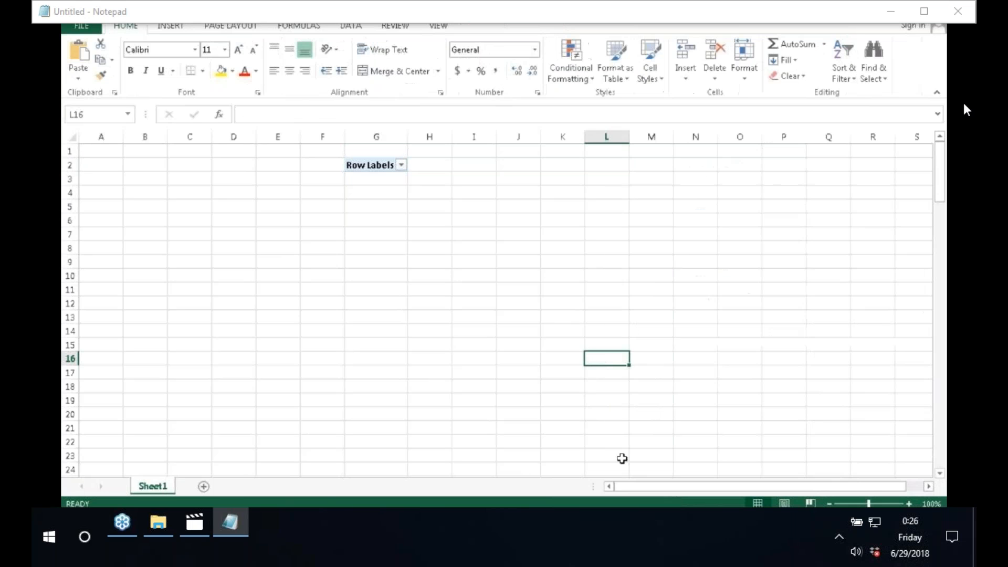
pyautogui.click(828, 426)
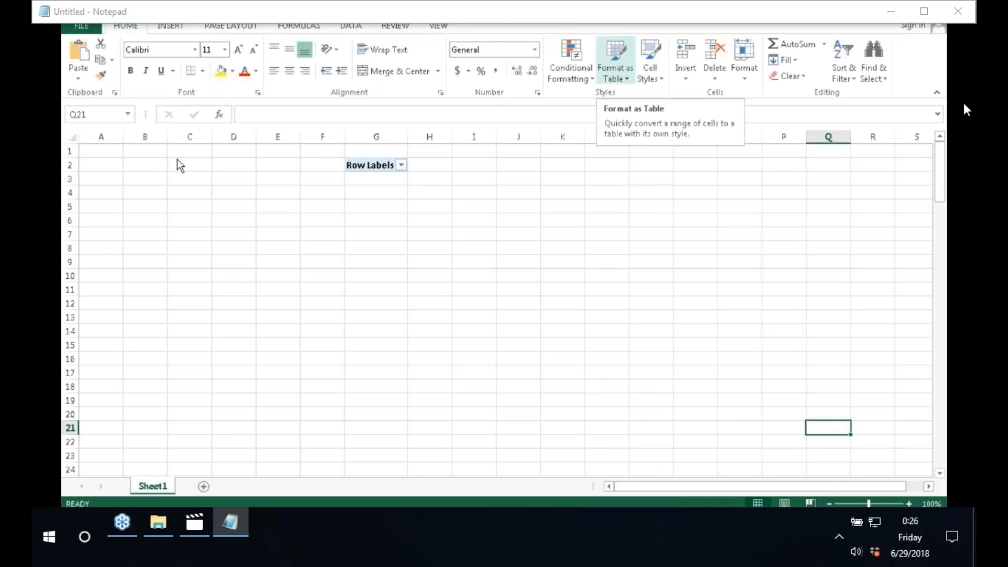
pyautogui.click(351, 27)
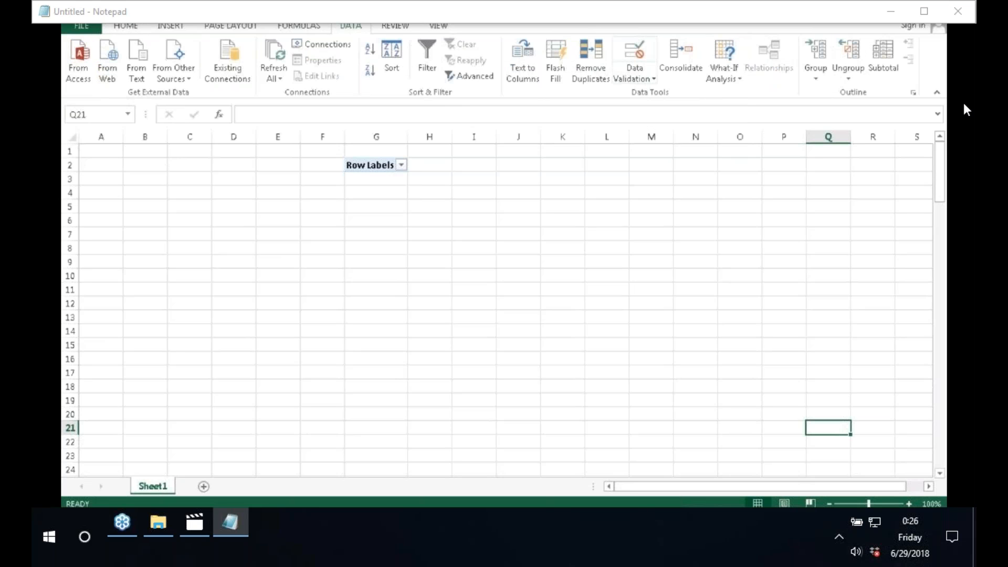
pyautogui.click(829, 206)
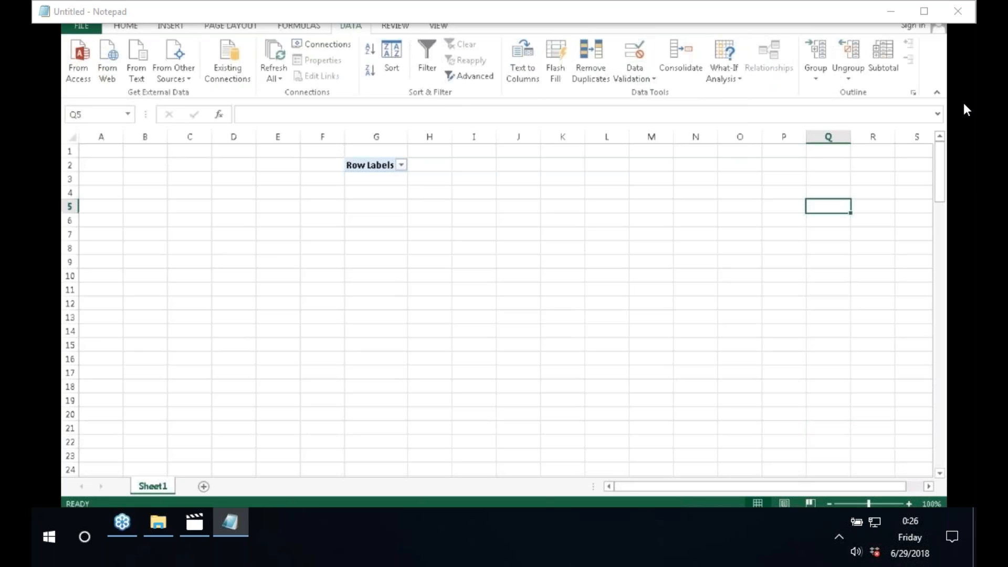
pyautogui.click(915, 488)
pyautogui.click(809, 345)
pyautogui.click(544, 345)
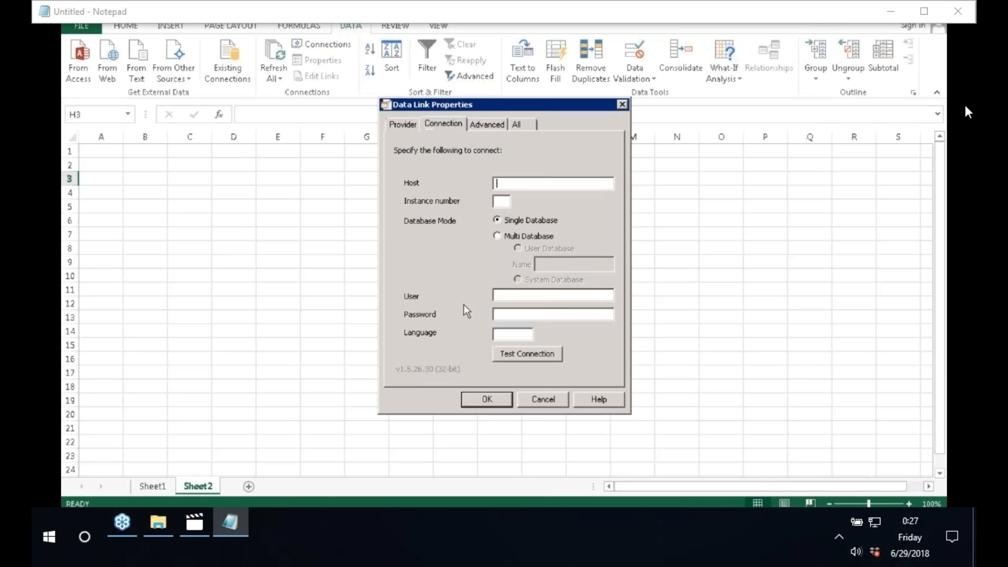
# Step: Enter host saphan, instance 00, and the user name and password
pyautogui.write('saphan')
pyautogui.press('Tab')
pyautogui.write('00')
pyautogui.press('Tab')
pyautogui.write('bes')
pyautogui.write('•••••••••••')
pyautogui.press('Tab')
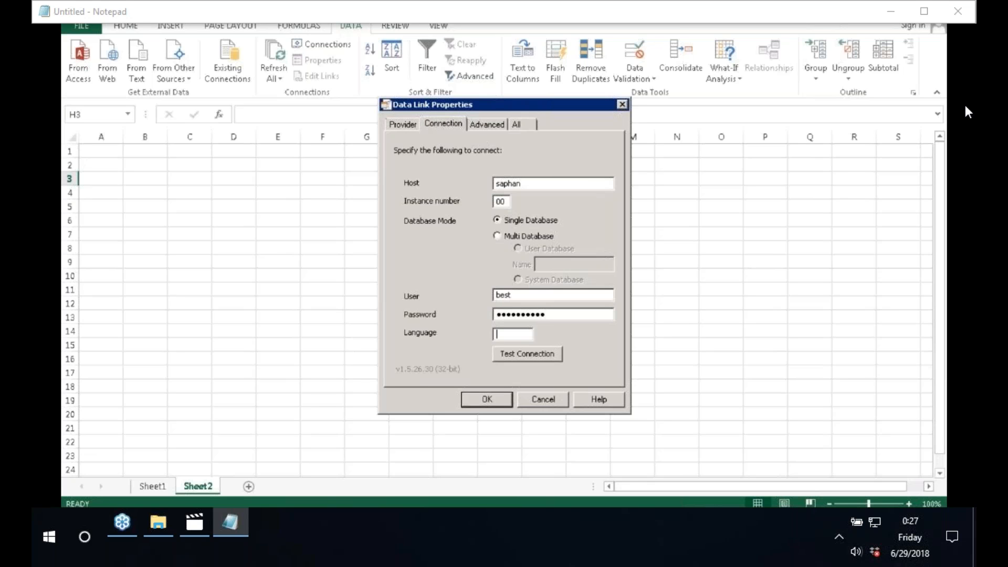
pyautogui.hotkey('ctrl', 'Tab')
# Step: Set language en, pass the connection test, and insert the AN_COPA_ACTUAL PivotTable at $H$3
pyautogui.click(405, 130)
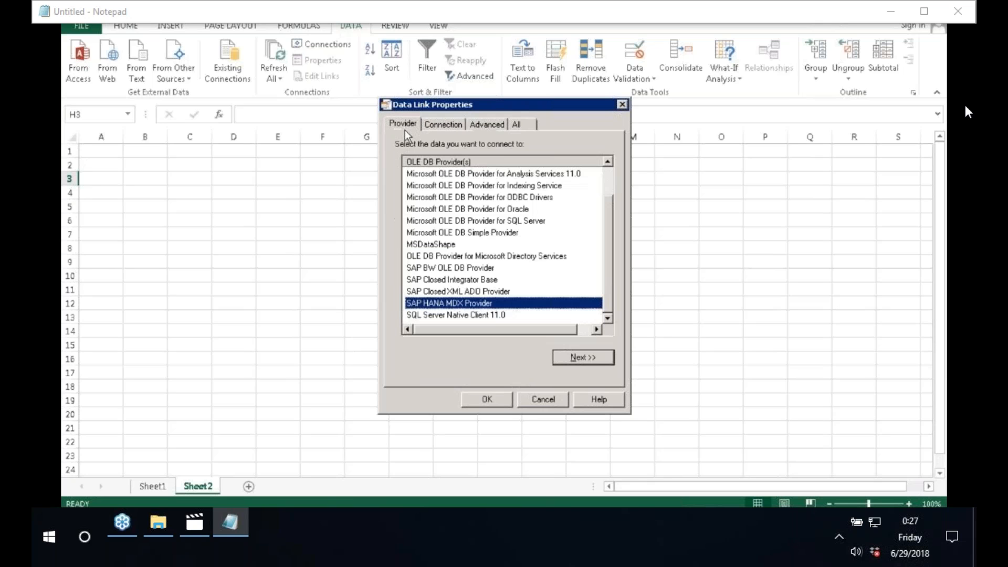
pyautogui.click(440, 128)
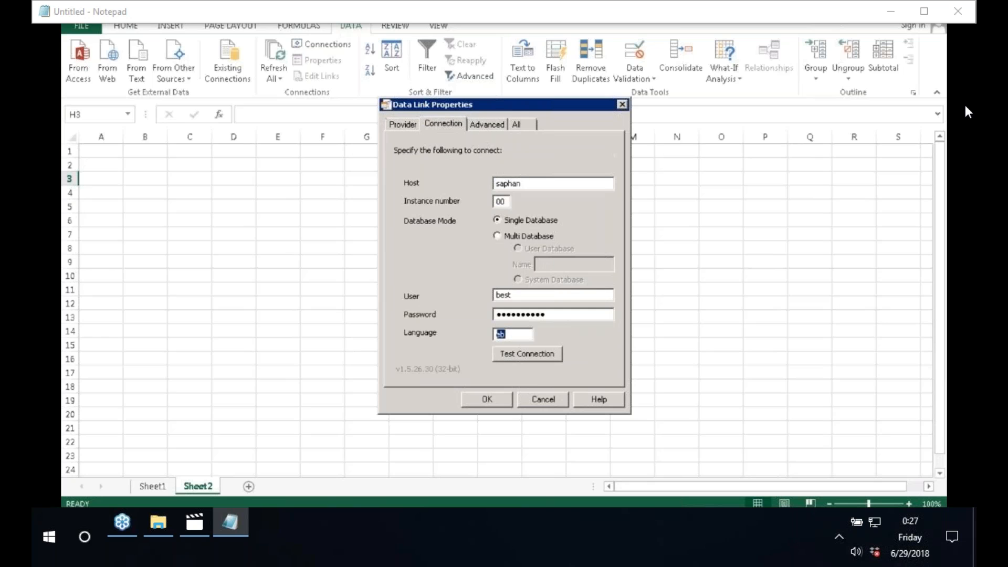
pyautogui.write('en')
pyautogui.click(531, 354)
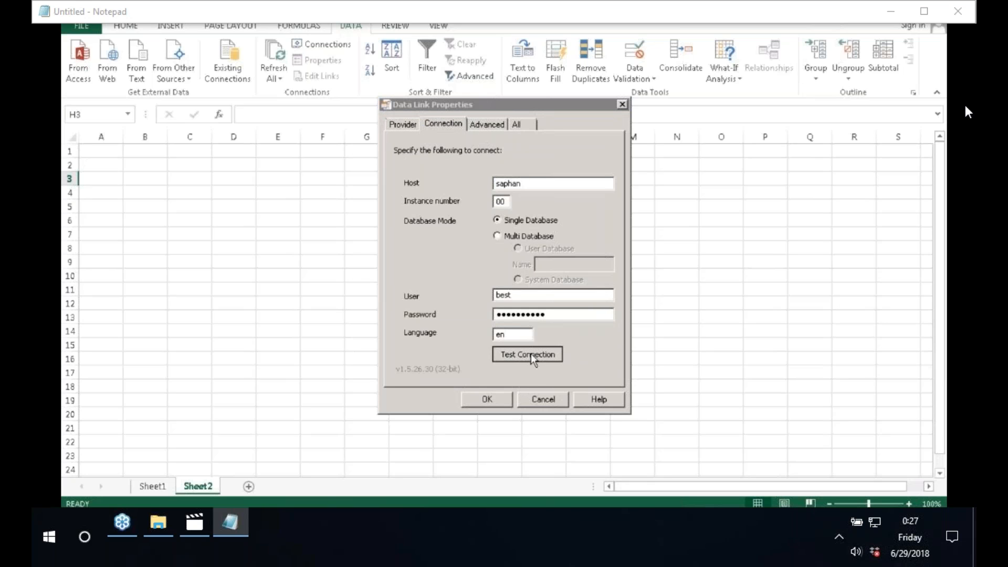
pyautogui.click(545, 297)
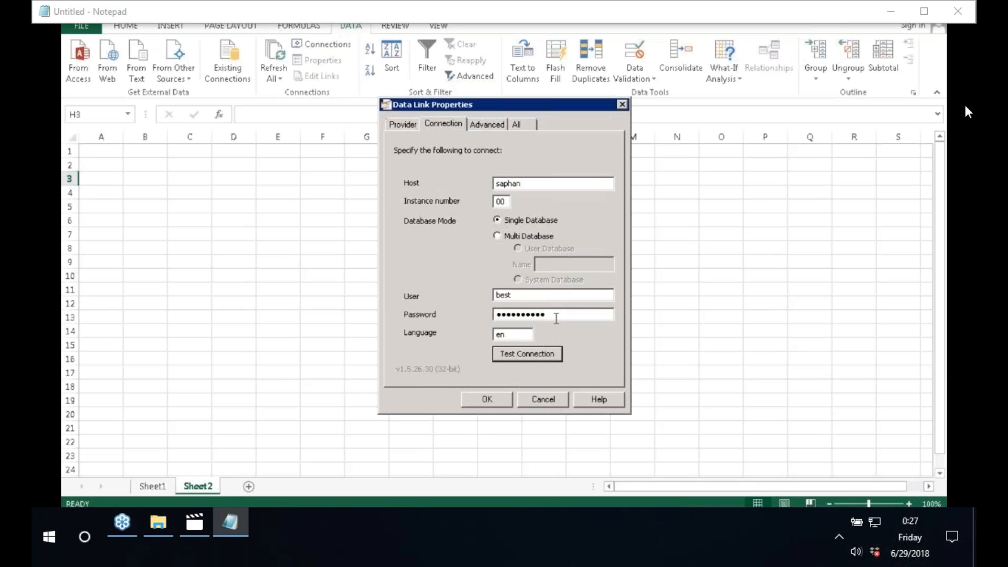
pyautogui.click(482, 404)
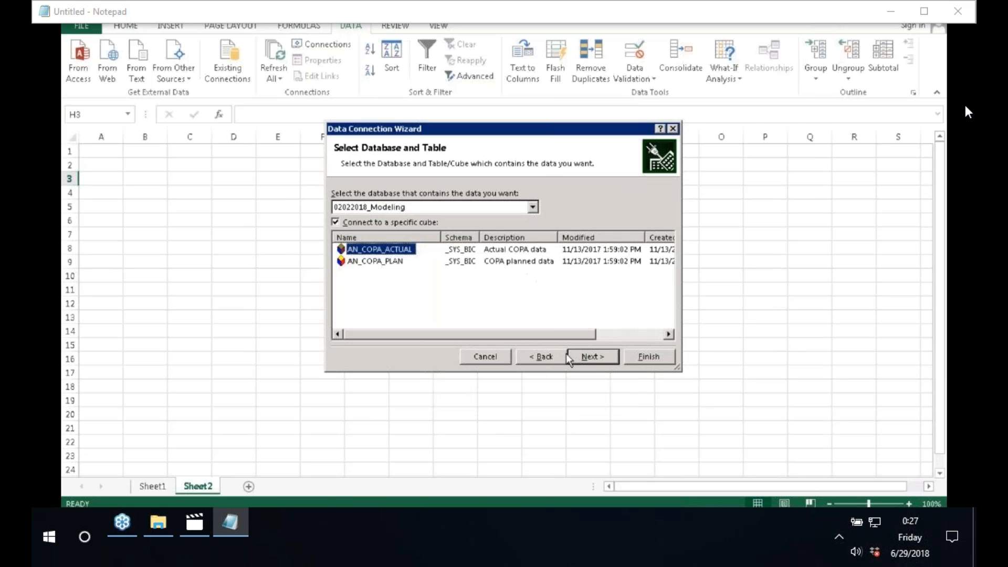
pyautogui.click(644, 358)
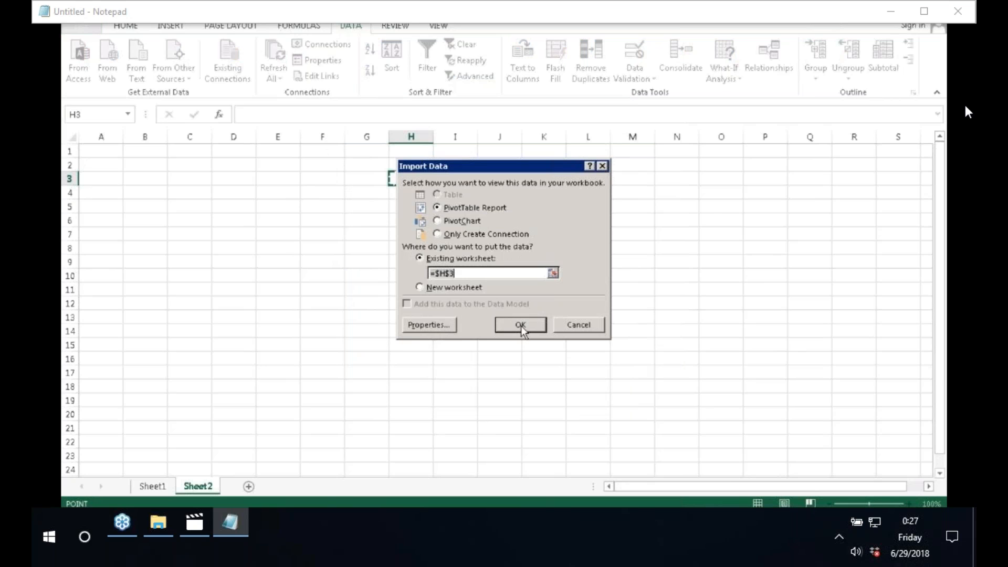
pyautogui.click(521, 326)
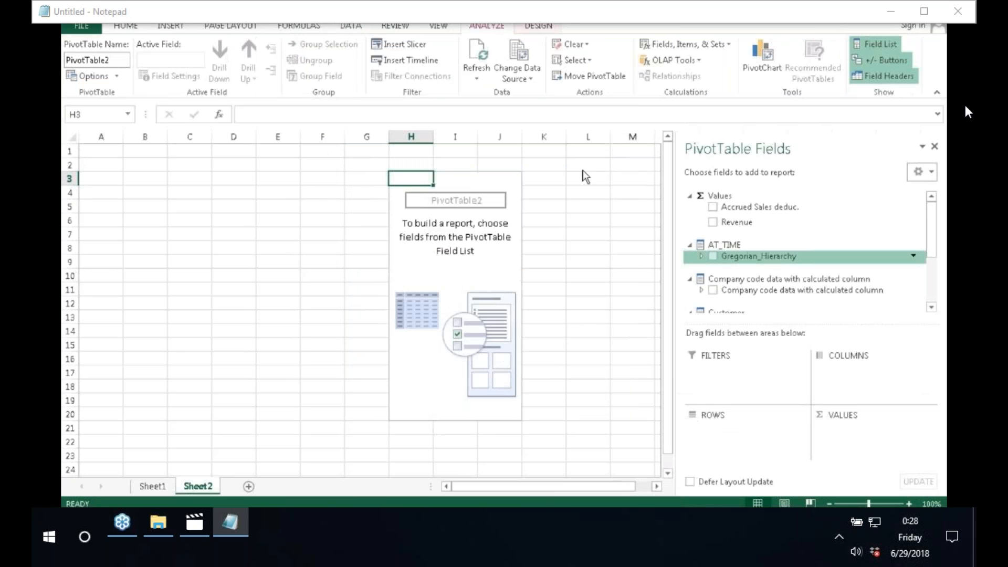
# Step: Add Company code data as PivotTable rows and Net Revenue in the columns
pyautogui.click(933, 284)
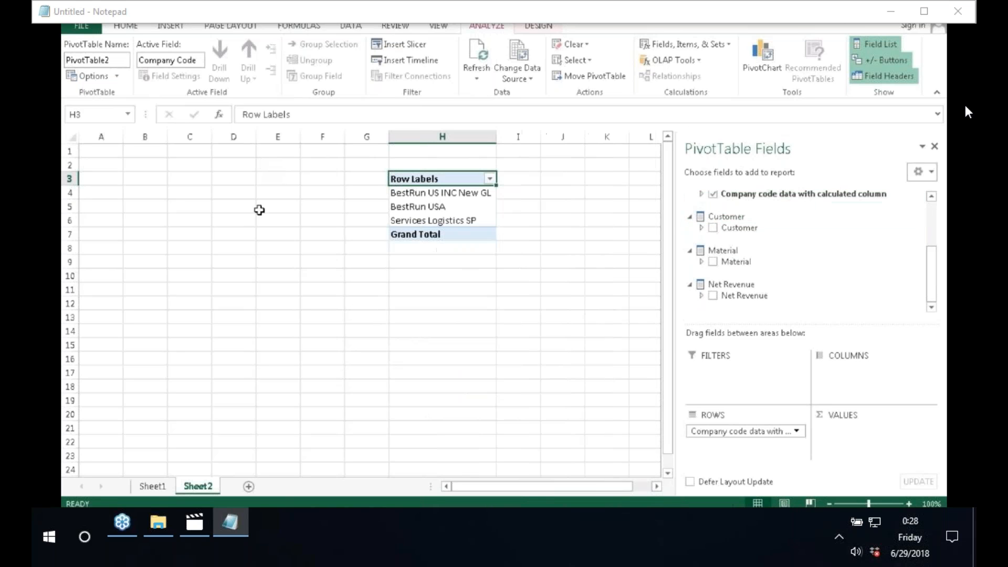
pyautogui.click(106, 178)
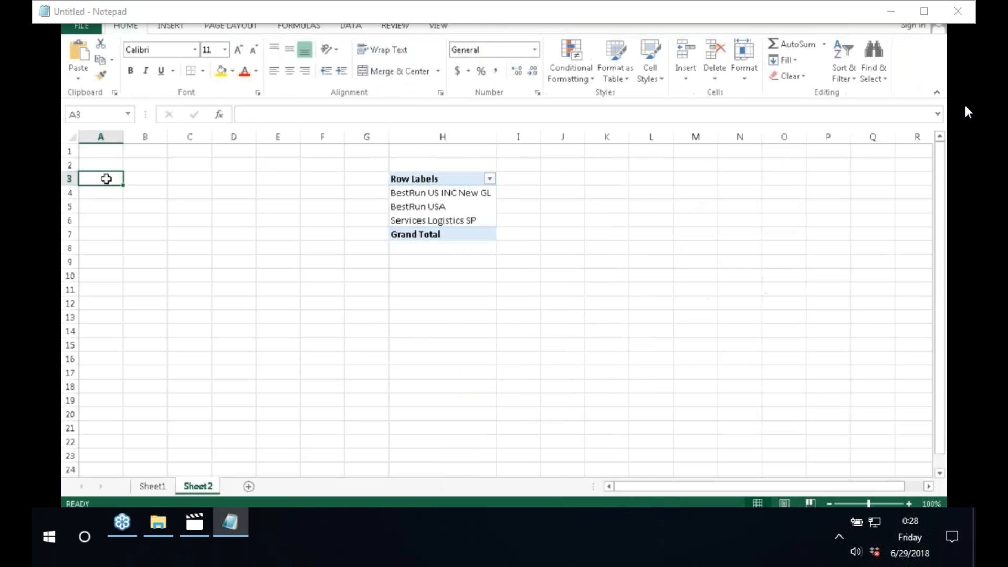
pyautogui.click(467, 197)
pyautogui.click(432, 179)
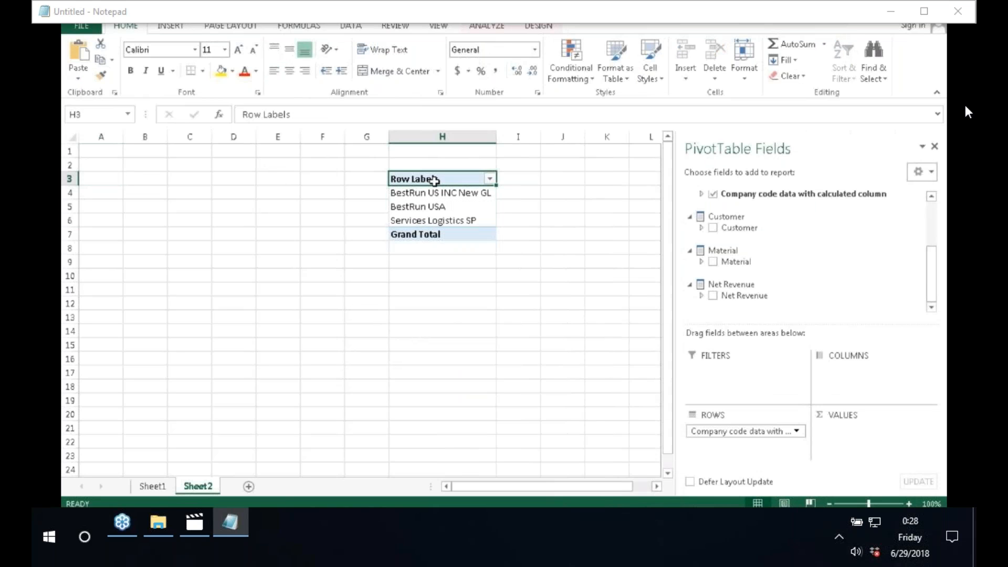
pyautogui.click(713, 295)
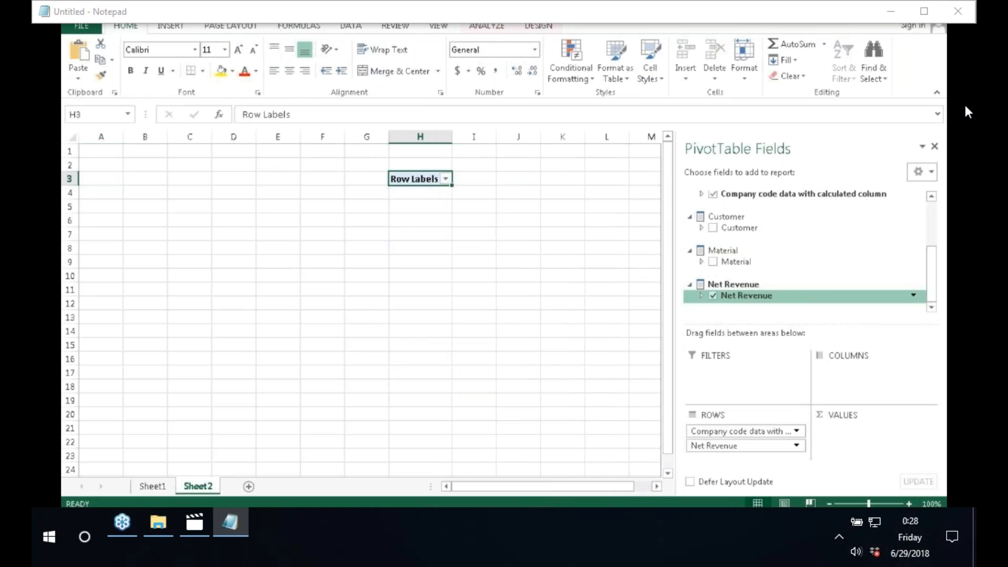
pyautogui.moveTo(705, 297); pyautogui.dragTo(862, 393)
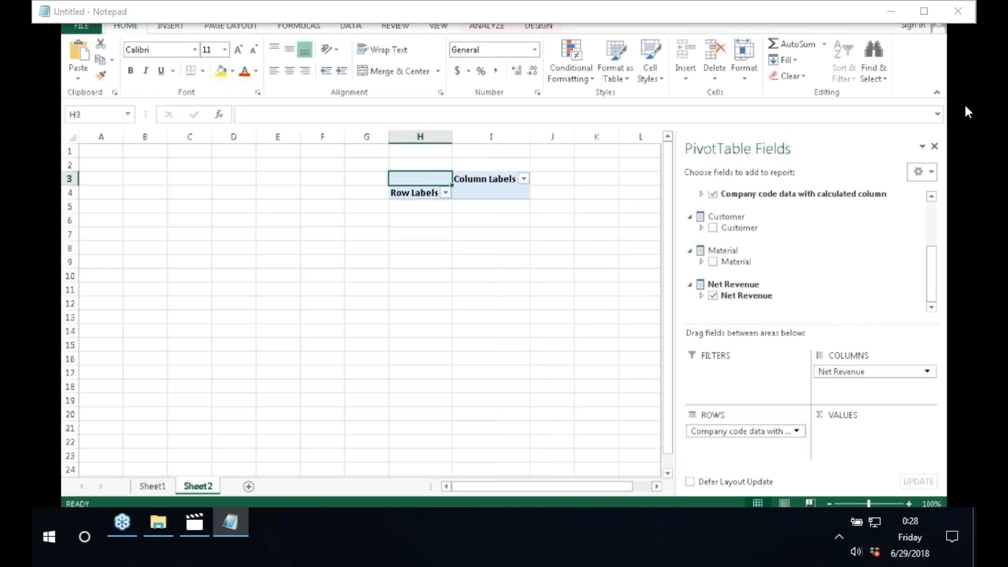
# Step: Move Company code to the report filter and remove Material and Net Revenue
pyautogui.click(769, 431)
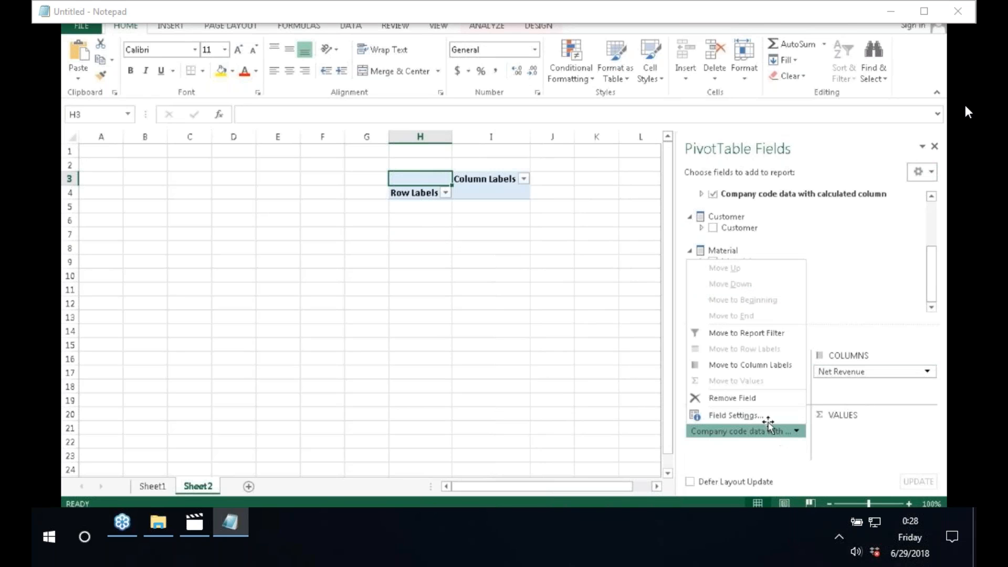
pyautogui.click(760, 326)
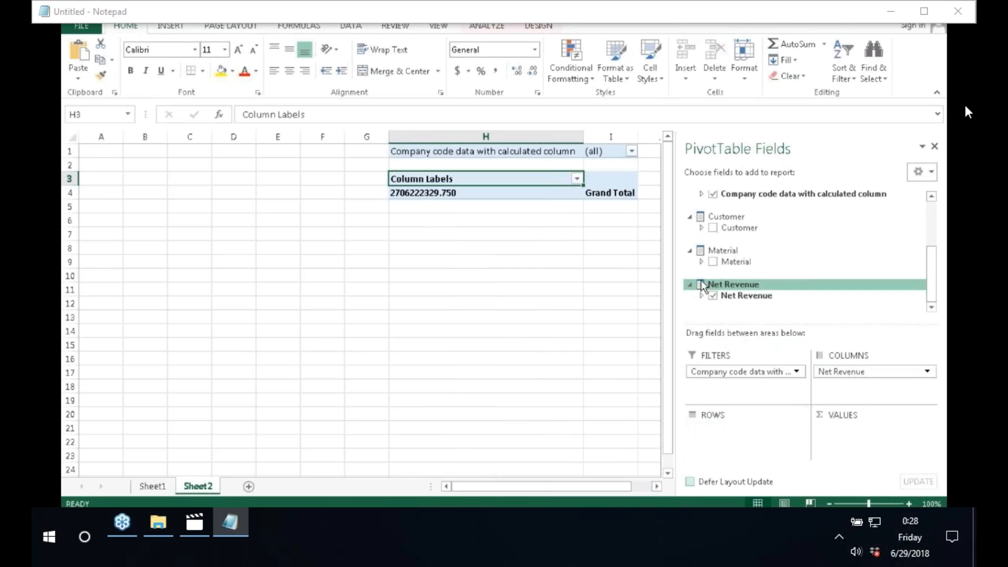
pyautogui.click(724, 261)
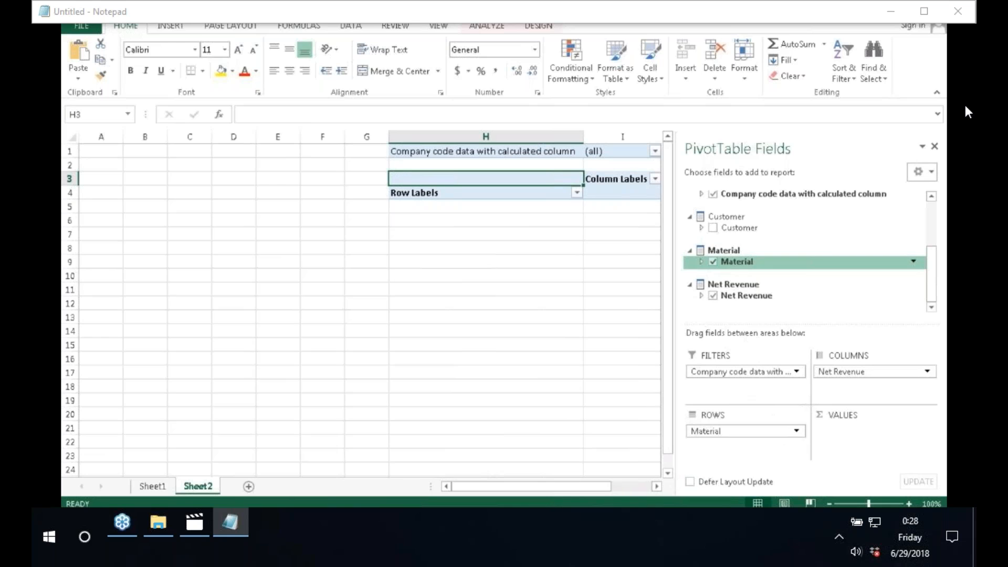
pyautogui.click(713, 262)
pyautogui.click(714, 295)
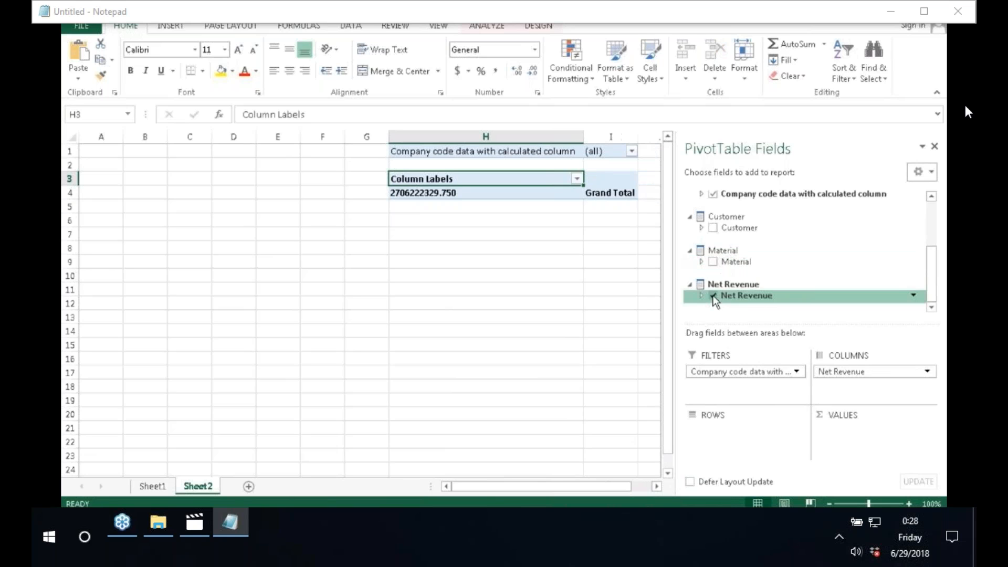
pyautogui.click(108, 206)
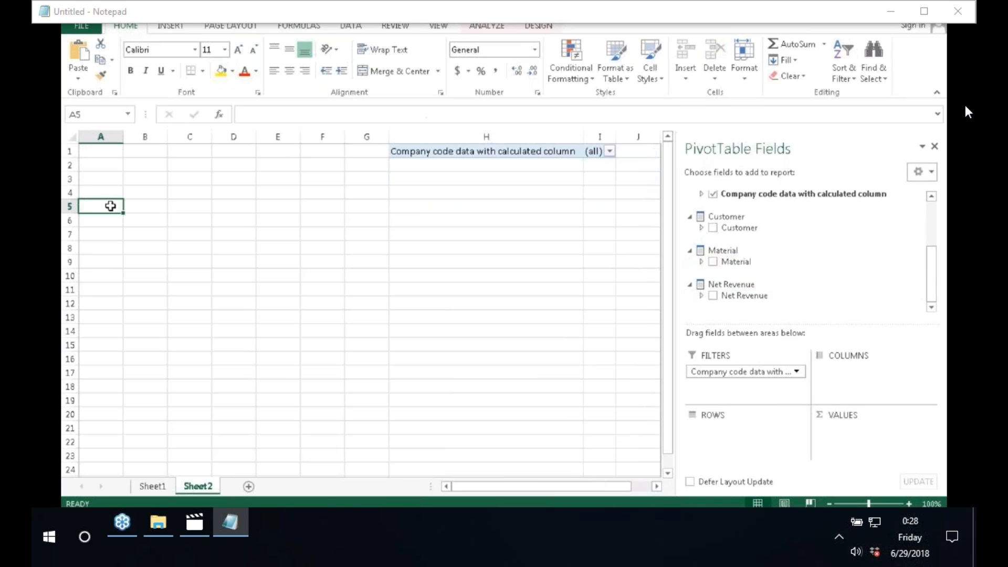
# Step: Add Accrued Sales deduc. and Revenue as the PivotTable's values
pyautogui.click(497, 154)
pyautogui.scroll(3, 778, 247)
pyautogui.click(713, 208)
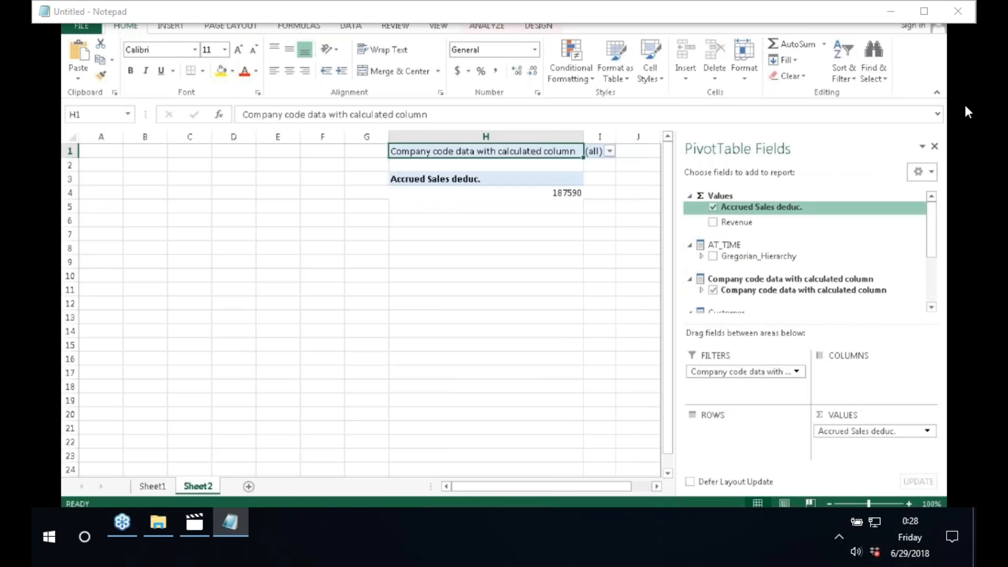
pyautogui.click(713, 222)
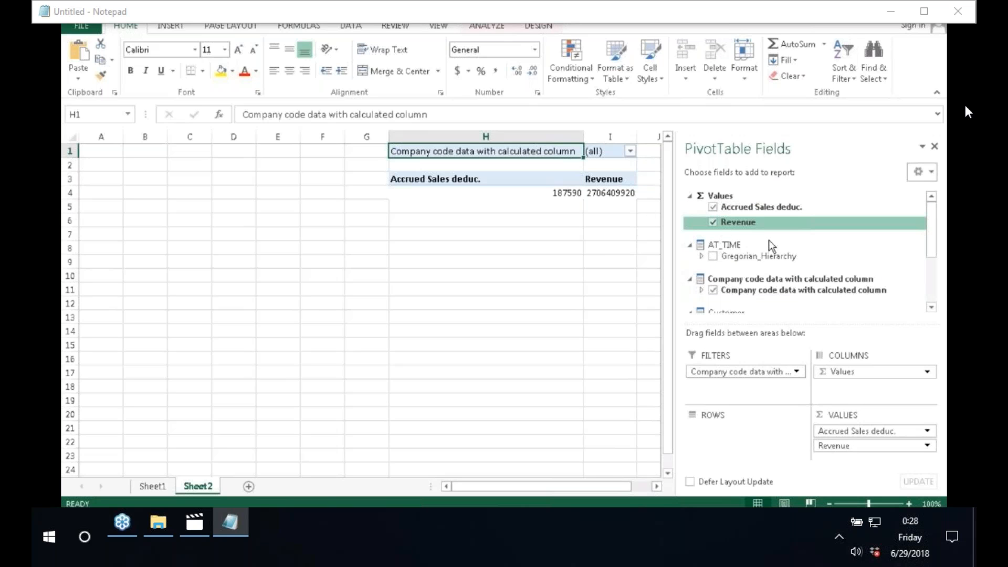
pyautogui.click(932, 308)
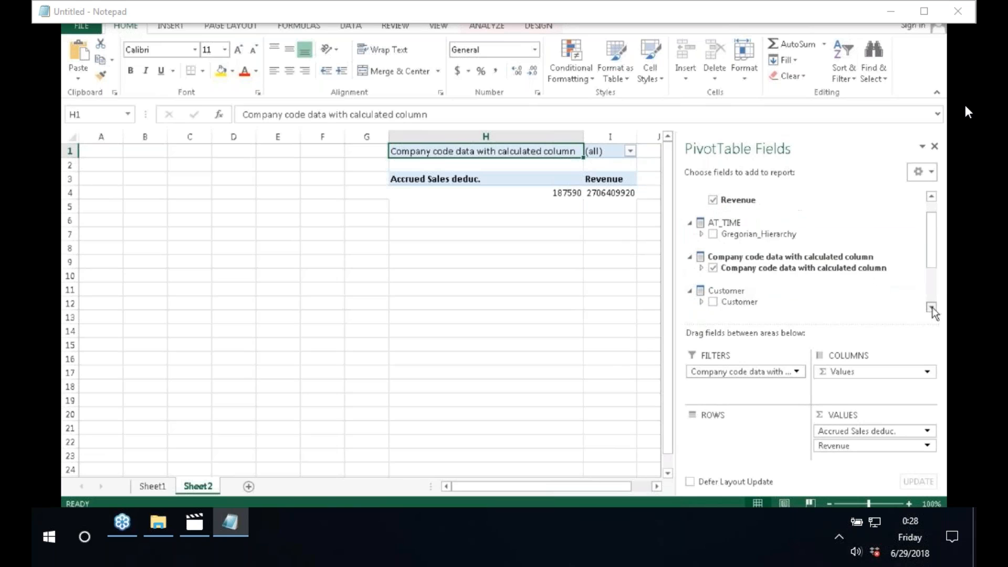
pyautogui.click(932, 308)
# Step: Add Customer as rows with Material nested beneath, then scroll to view the results
pyautogui.click(713, 291)
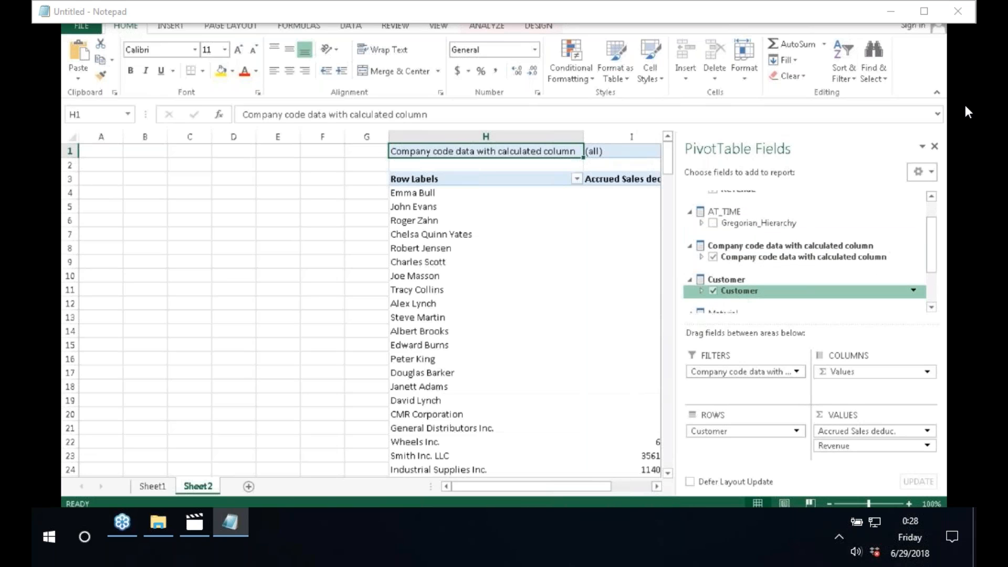
pyautogui.click(932, 309)
pyautogui.click(932, 308)
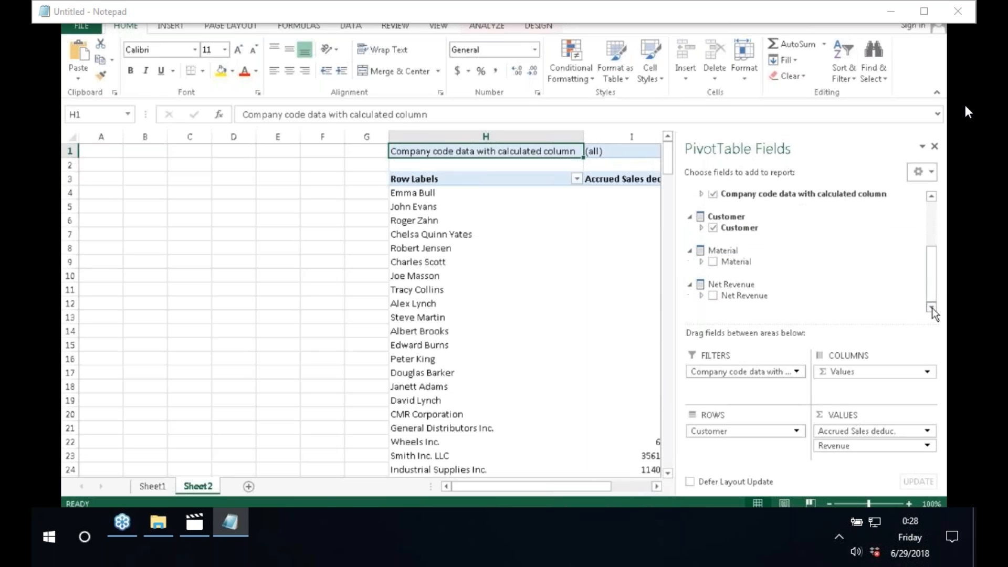
pyautogui.click(713, 262)
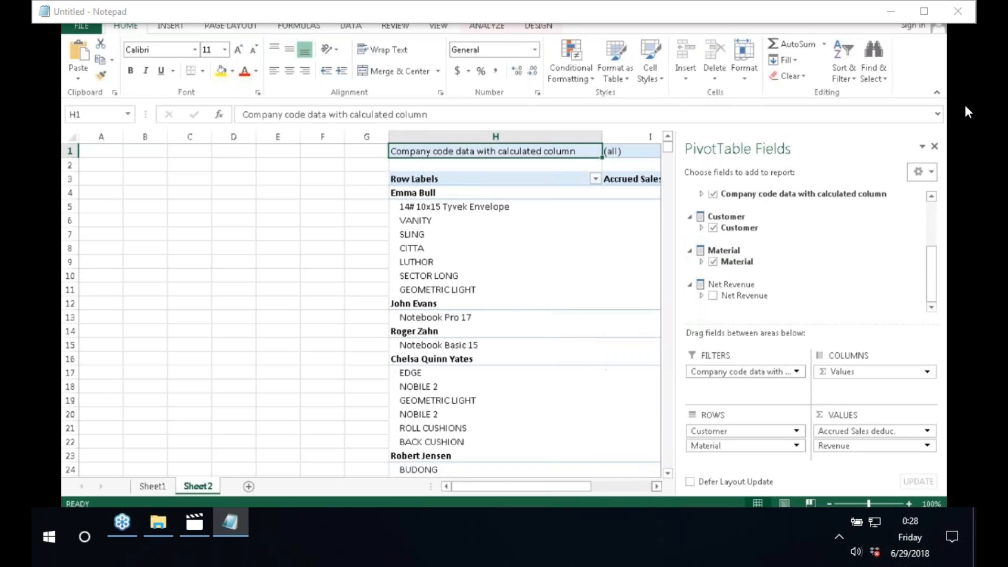
pyautogui.click(657, 487)
pyautogui.click(657, 487)
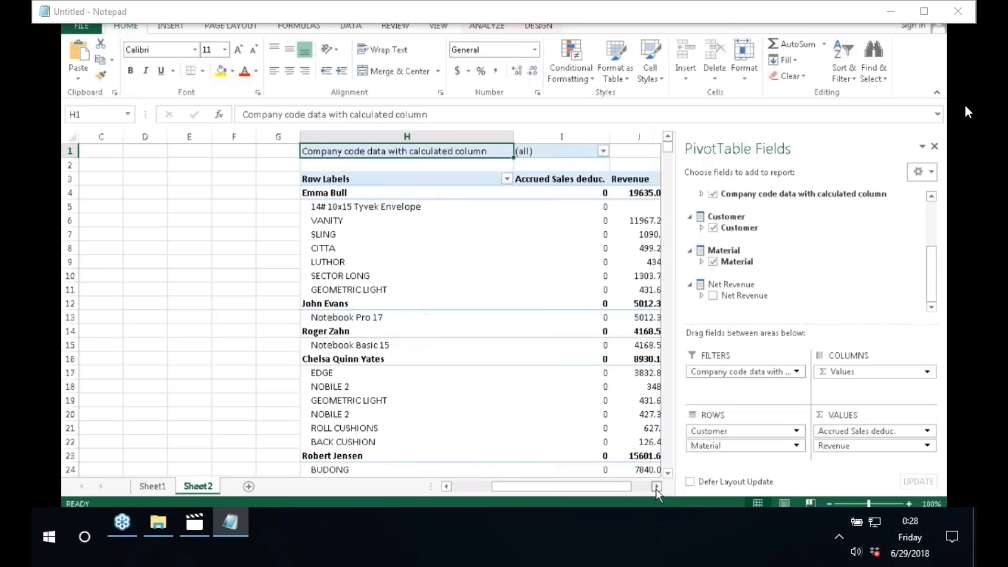
pyautogui.click(657, 487)
pyautogui.click(657, 487)
pyautogui.click(657, 487)
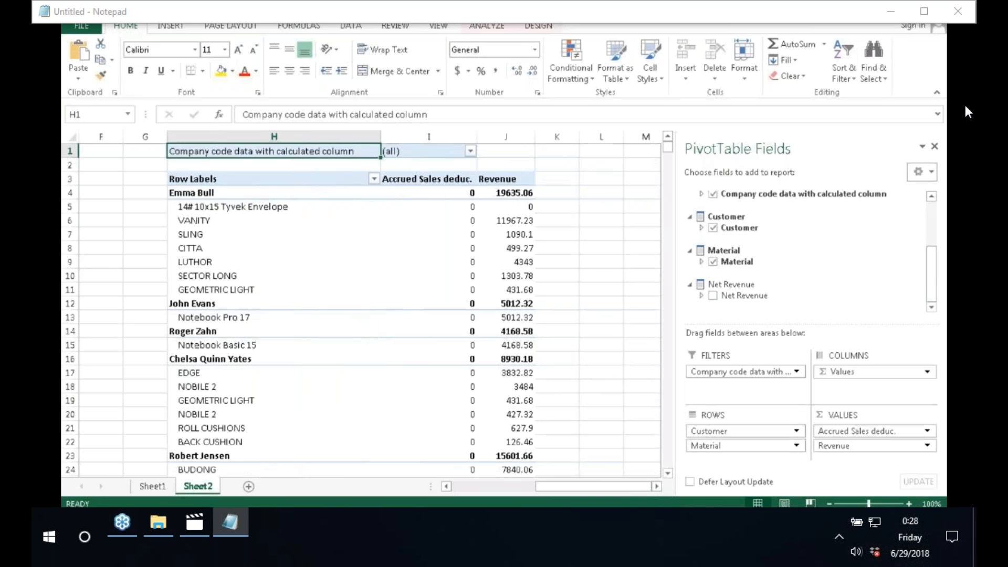
pyautogui.moveTo(195, 193)
pyautogui.scroll(4, 927, 232)
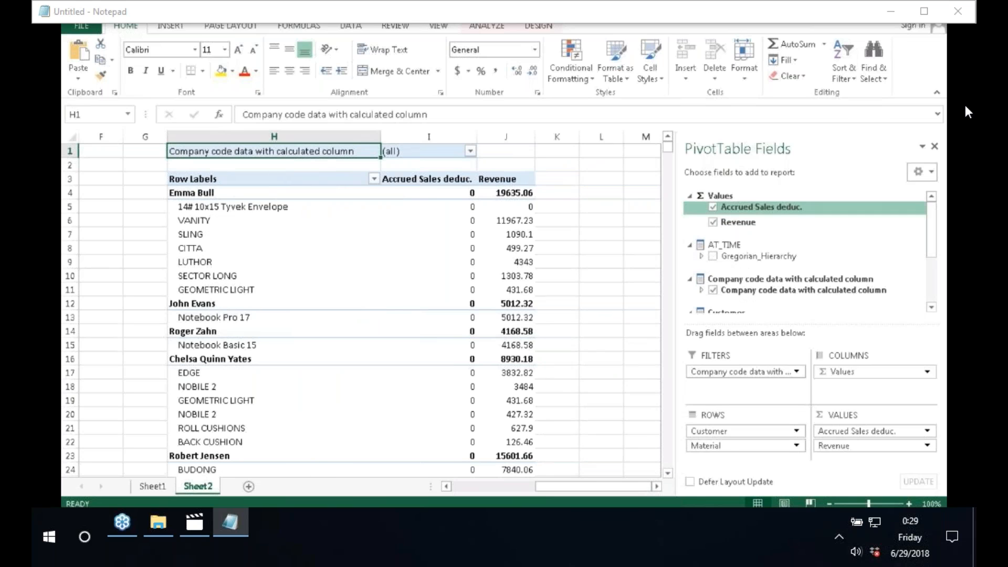
# Step: Remove Accrued Sales deduc. from the PivotTable values, leaving only Revenue by Customer and Material
pyautogui.click(713, 208)
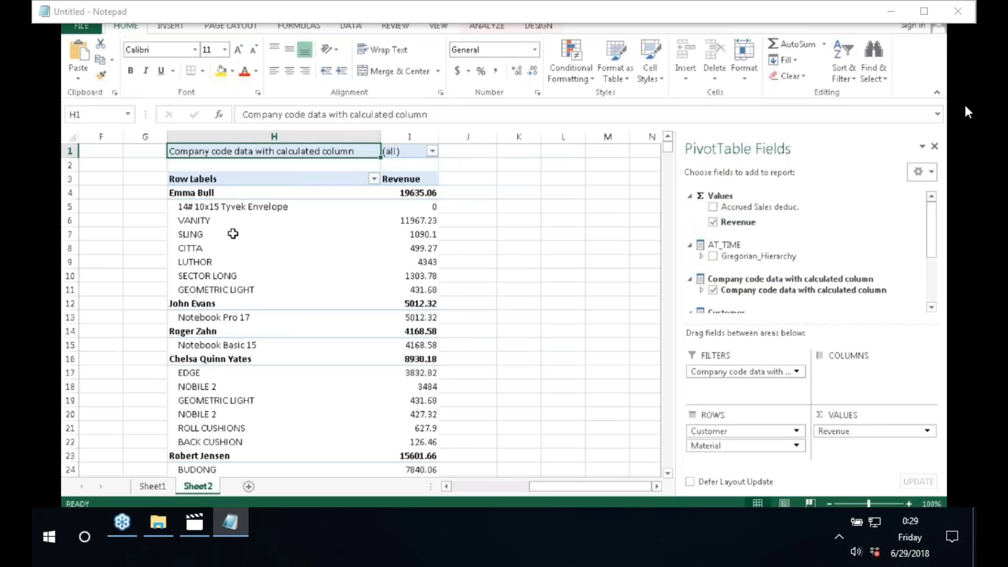
pyautogui.moveTo(232, 233)
pyautogui.moveTo(282, 207)
pyautogui.press('super')
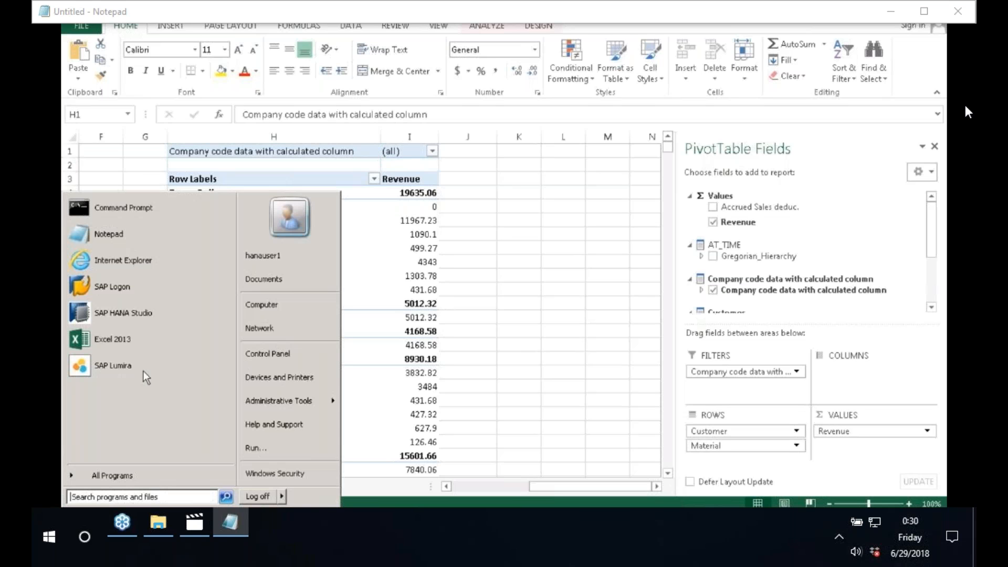
# Step: Launch Microsoft Paint by searching the Start menu for mspaint
pyautogui.click(142, 497)
pyautogui.write('mspaint')
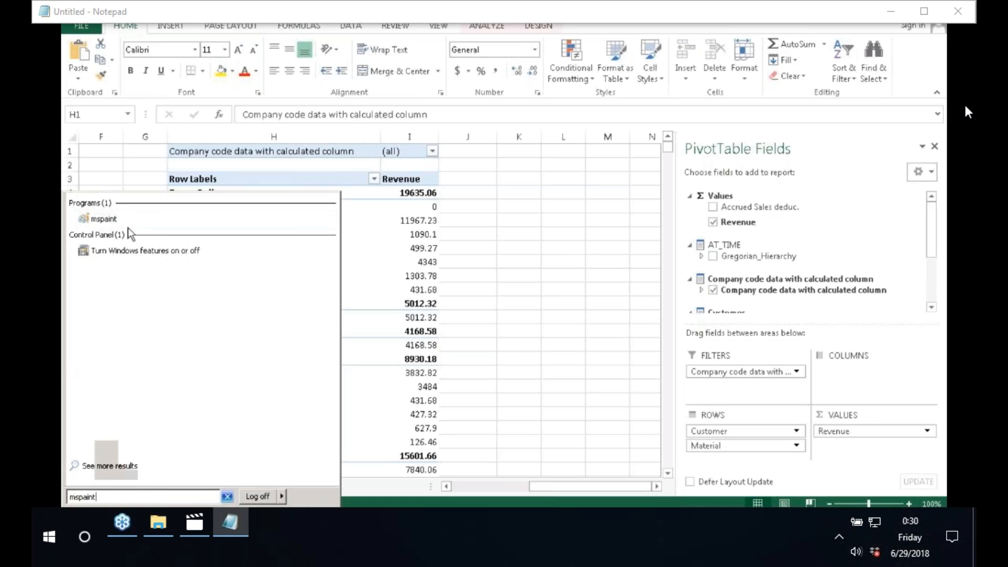
pyautogui.click(104, 218)
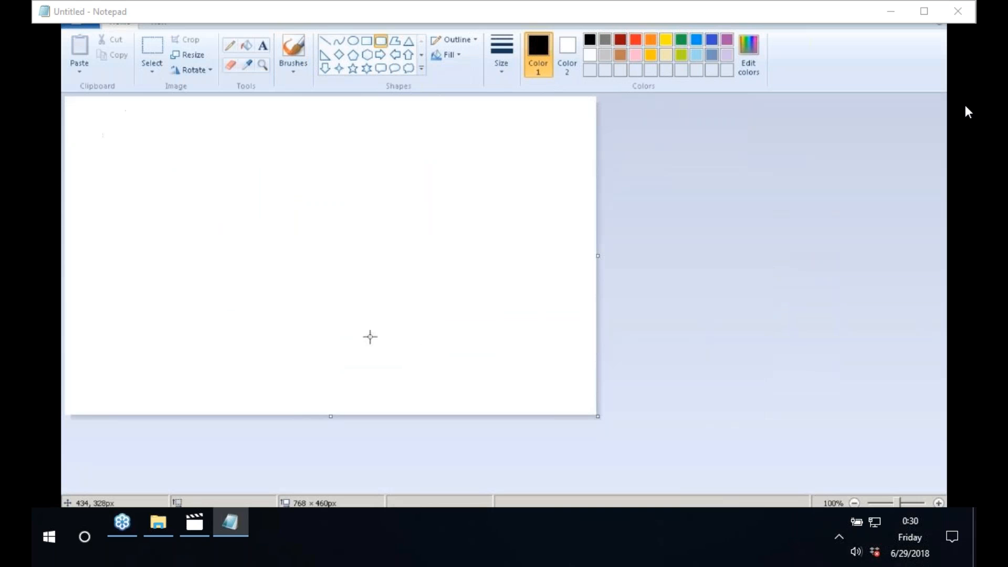
# Step: Draw a rounded rectangle near the canvas bottom labelled 'HANA/S4'
pyautogui.moveTo(185, 343); pyautogui.dragTo(398, 388)
pyautogui.click(263, 46)
pyautogui.click(261, 357)
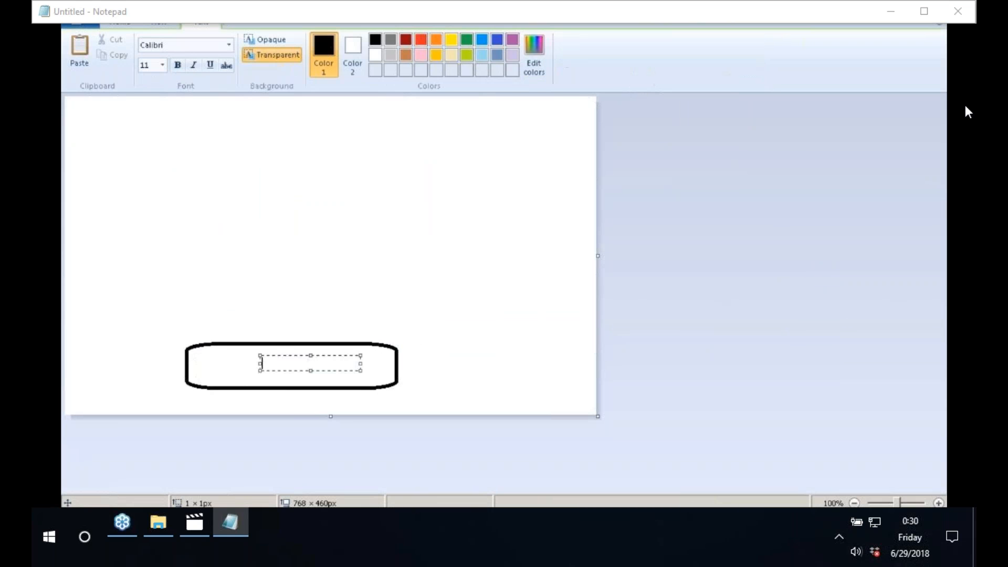
pyautogui.write('HANA/S4')
pyautogui.click(378, 296)
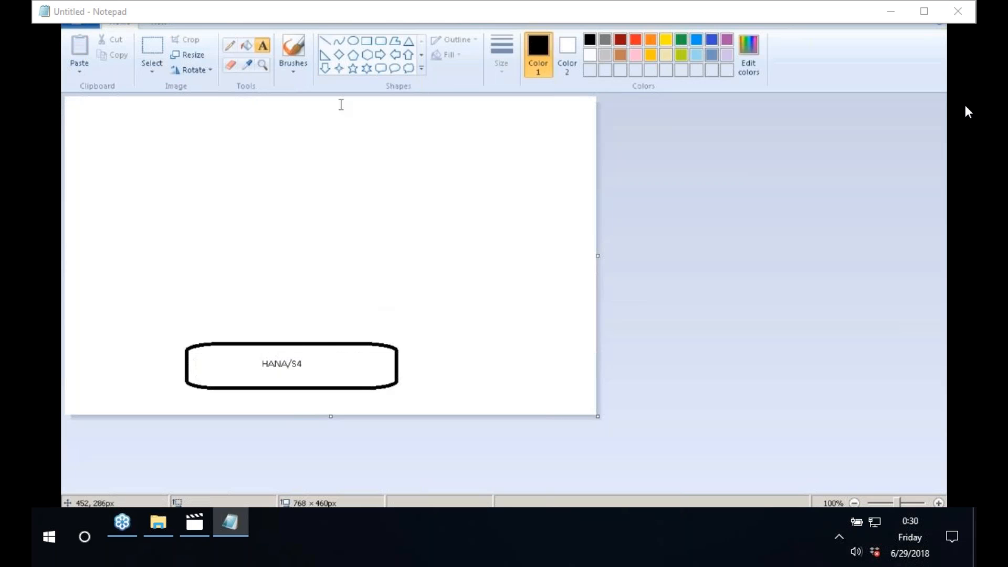
# Step: Draw four straight lines rising from the HANA/S4 box
pyautogui.click(325, 41)
pyautogui.moveTo(247, 342); pyautogui.dragTo(180, 214)
pyautogui.moveTo(289, 342); pyautogui.dragTo(296, 231)
pyautogui.moveTo(320, 344); pyautogui.dragTo(394, 225)
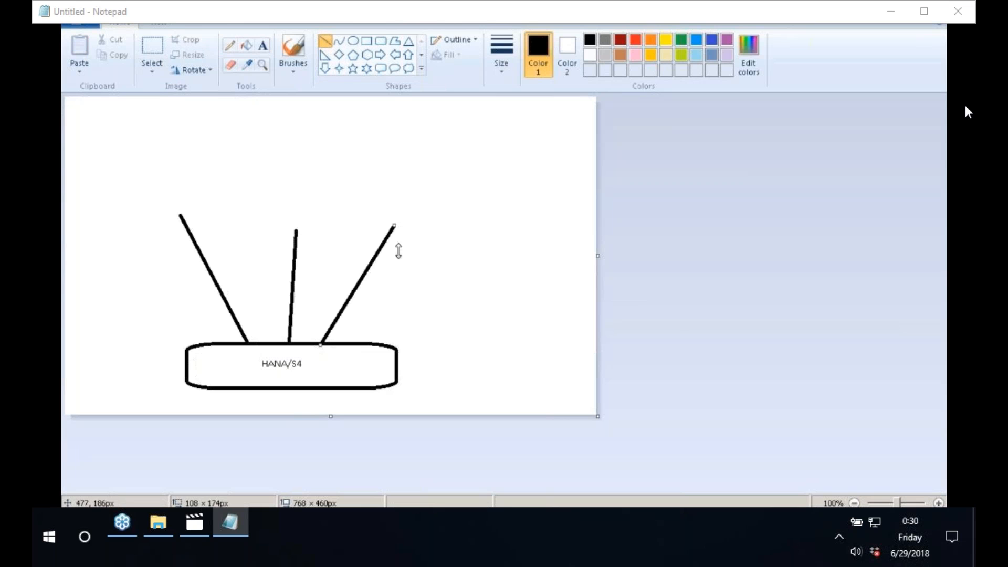
pyautogui.moveTo(383, 342); pyautogui.dragTo(521, 168)
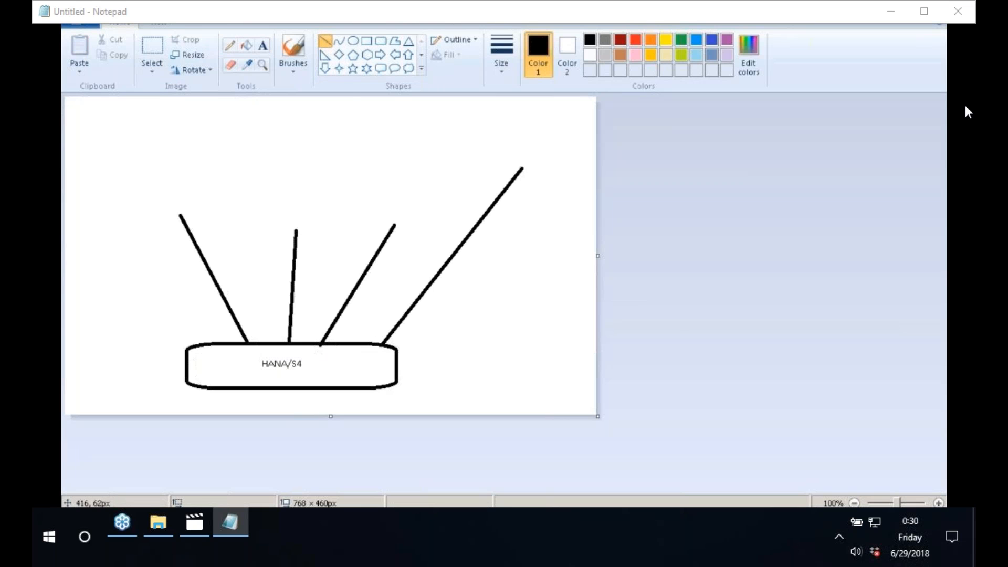
# Step: Add a rounded rectangle at the top end of each of the four lines
pyautogui.click(381, 41)
pyautogui.moveTo(121, 179); pyautogui.dragTo(219, 211)
pyautogui.click(259, 180)
pyautogui.moveTo(260, 180); pyautogui.dragTo(326, 229)
pyautogui.click(356, 153)
pyautogui.moveTo(357, 154); pyautogui.dragTo(429, 222)
pyautogui.click(508, 121)
pyautogui.moveTo(509, 121); pyautogui.dragTo(574, 172)
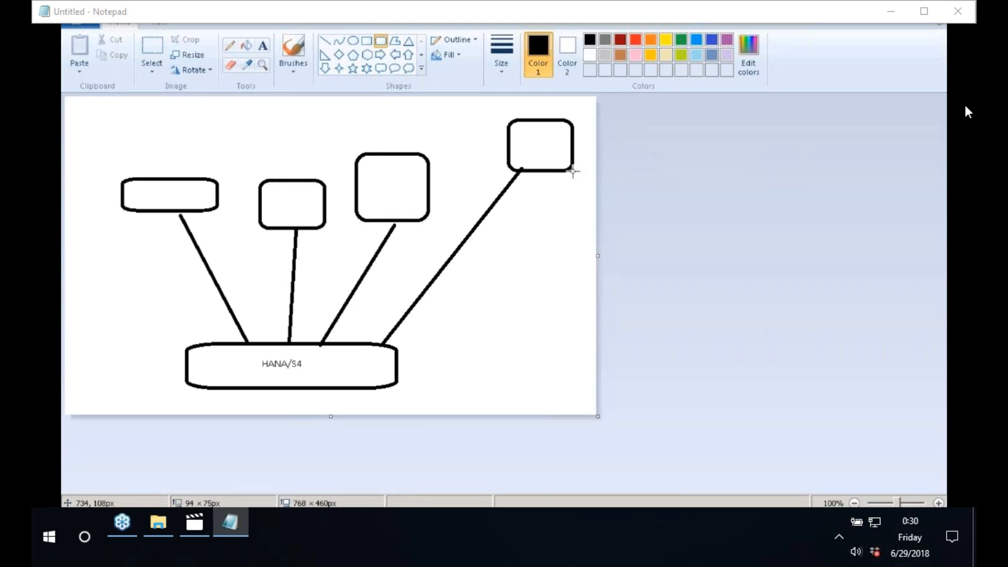
# Step: Label the third box 'EXCEL' and the rightmost box 'LUMIRA'
pyautogui.click(264, 45)
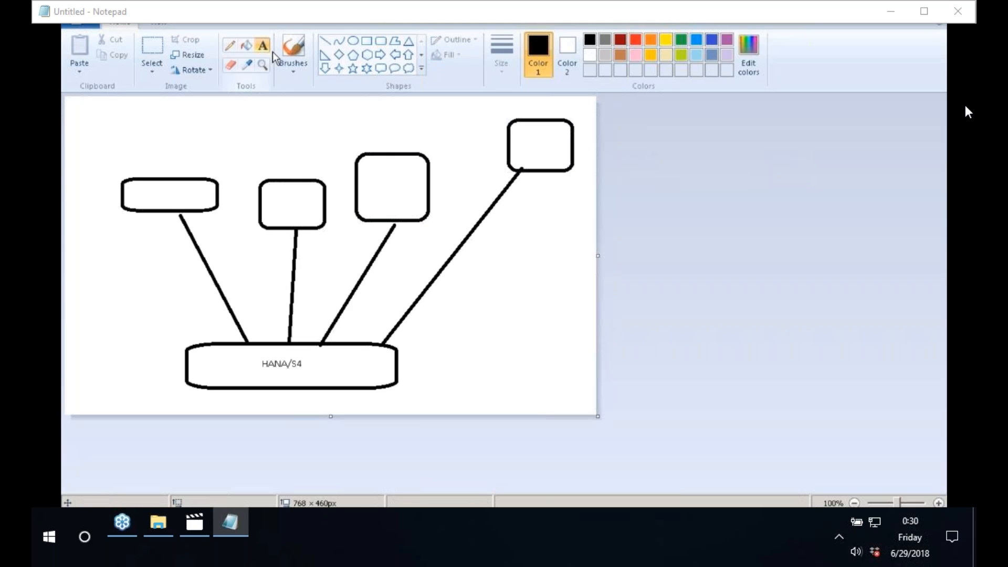
pyautogui.click(367, 173)
pyautogui.write('EXCE')
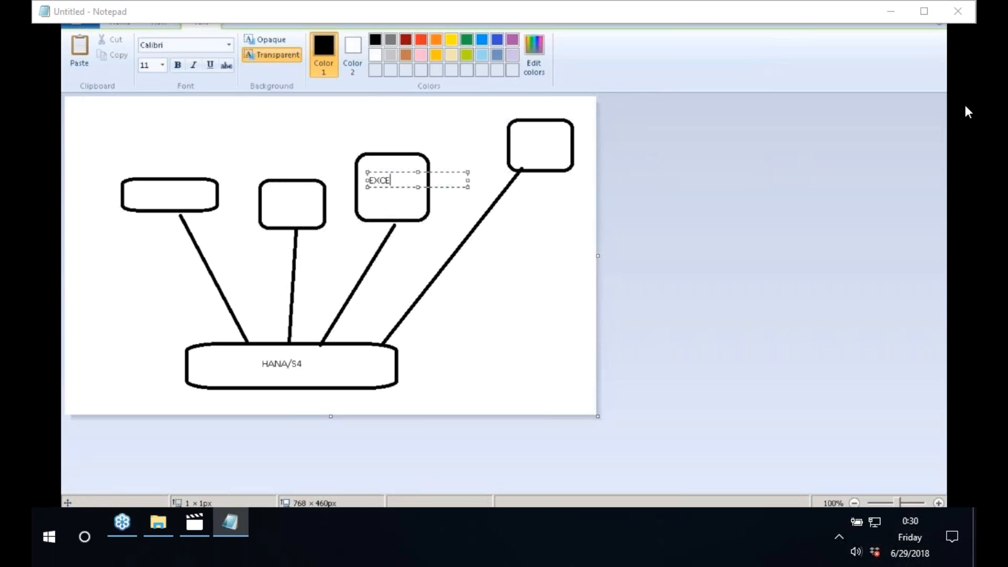
pyautogui.write('L')
pyautogui.click(536, 222)
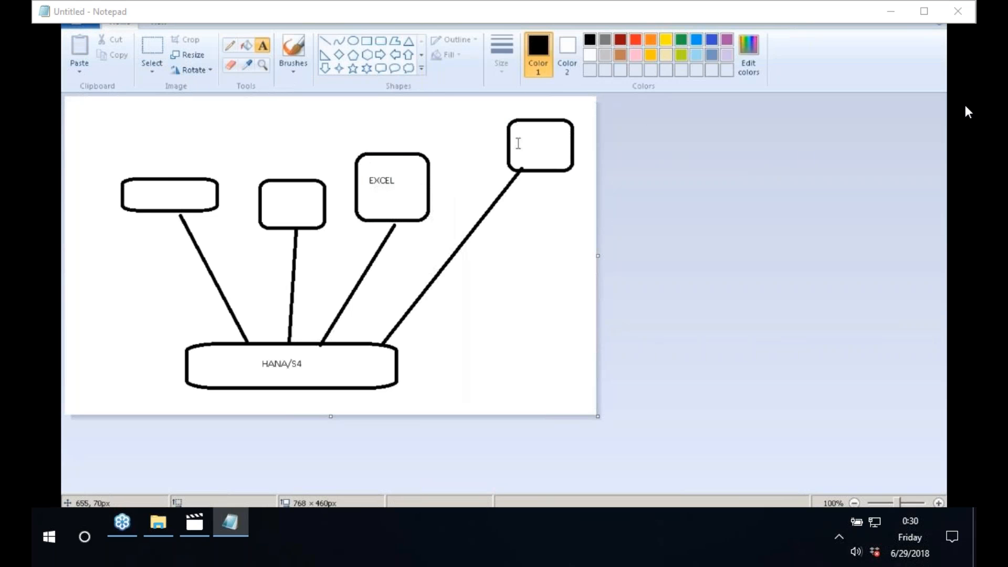
pyautogui.click(517, 143)
pyautogui.write('LUMIRA')
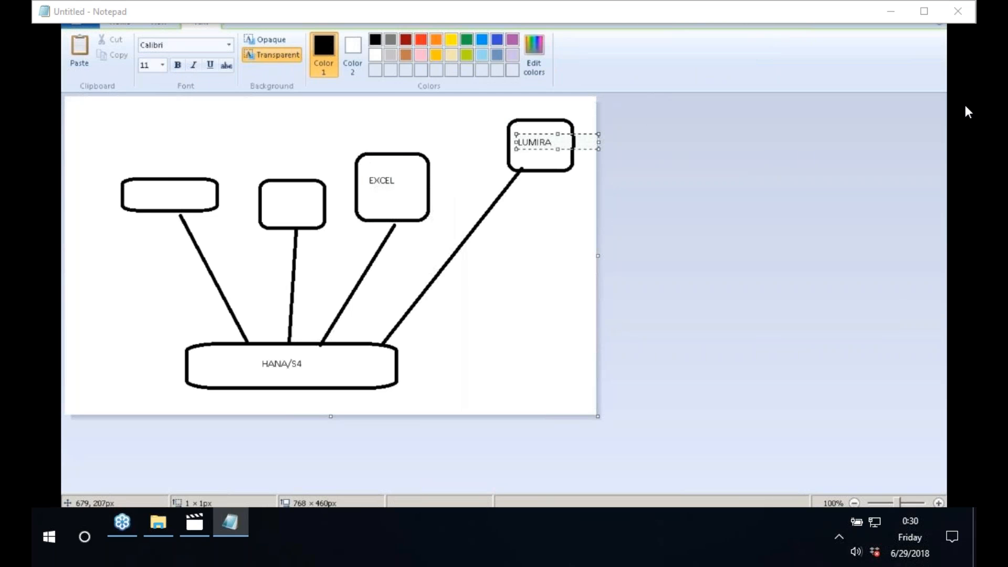
pyautogui.click(176, 219)
# Step: Label the second box 'ANALAYSIS FOR OLAP' on three lines and the leftmost box 'WEBI'
pyautogui.click(271, 191)
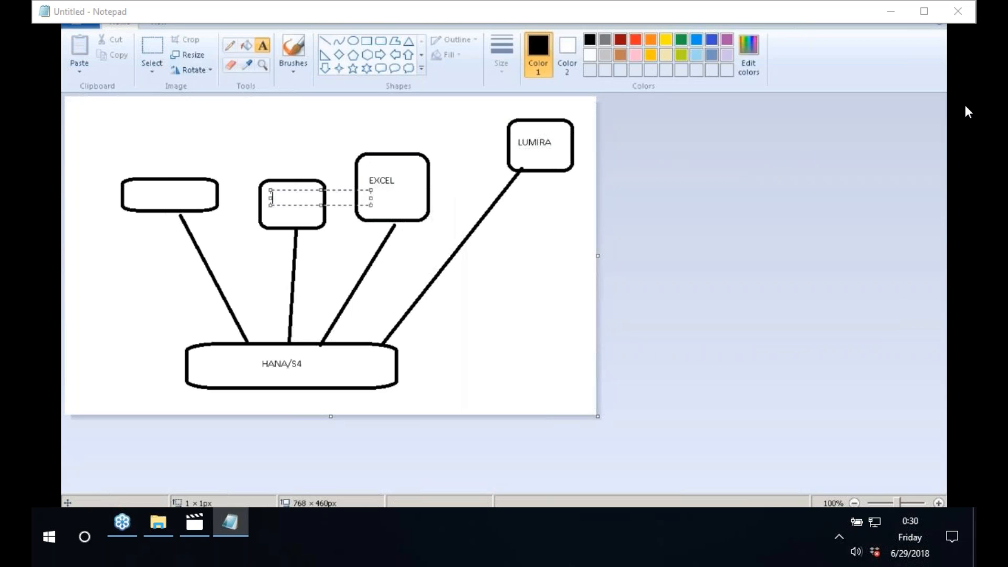
pyautogui.write('ANALAYSIS')
pyautogui.press('Return')
pyautogui.write('FOR')
pyautogui.press('Return')
pyautogui.write('OLAP')
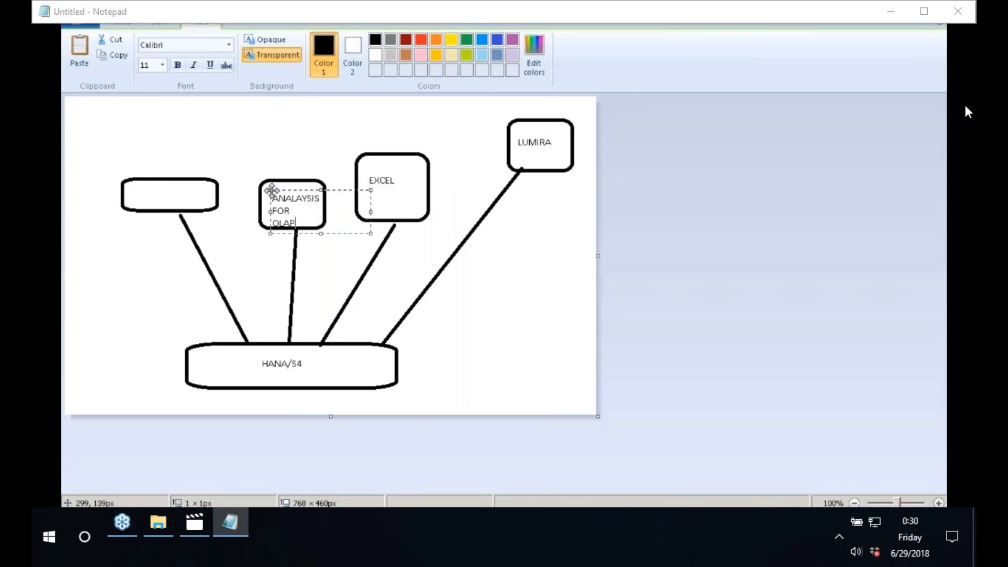
pyautogui.moveTo(271, 190); pyautogui.dragTo(272, 183)
pyautogui.click(189, 136)
pyautogui.click(143, 197)
pyautogui.write('WEBI')
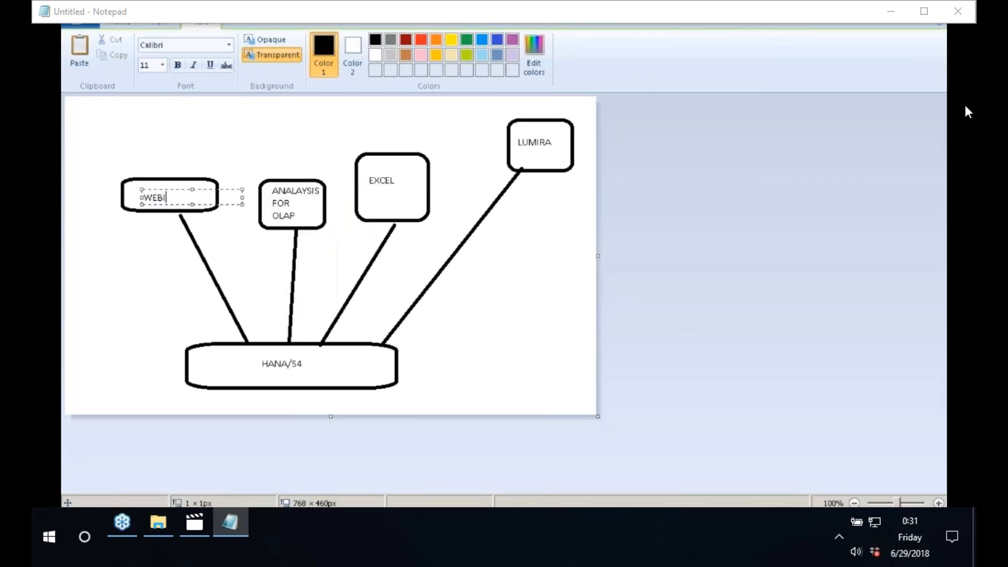
pyautogui.click(261, 149)
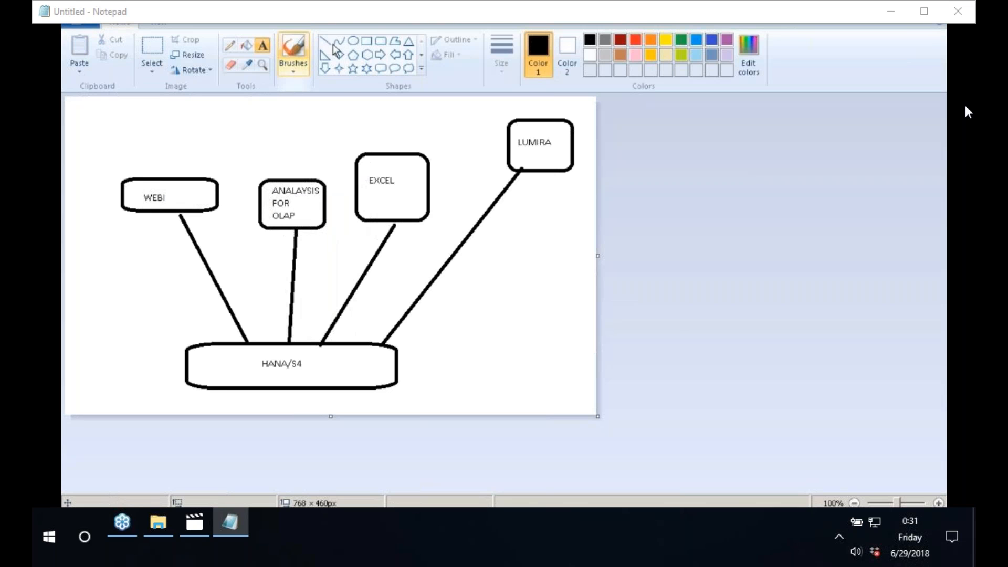
# Step: Cut a gap in the WEBI line and insert a rectangle labelled 'UNIVERSE'
pyautogui.click(152, 50)
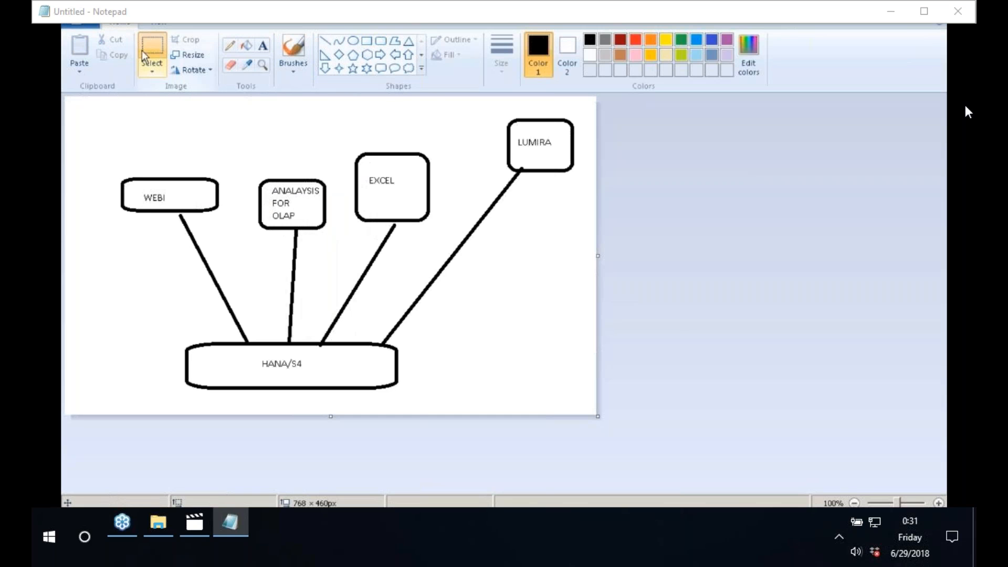
pyautogui.click(175, 271)
pyautogui.moveTo(204, 275); pyautogui.dragTo(259, 301)
pyautogui.rightClick(217, 285)
pyautogui.click(247, 385)
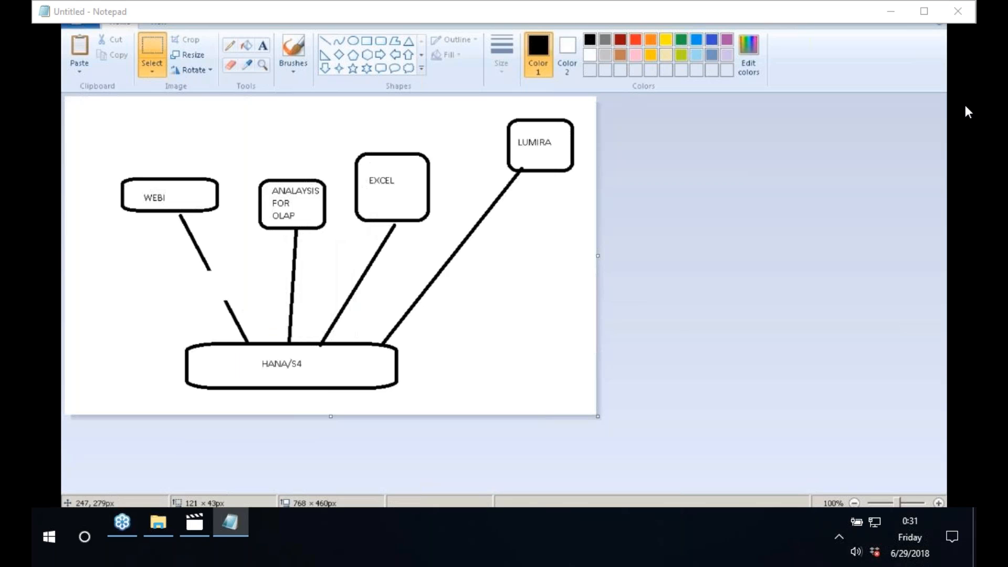
pyautogui.click(367, 41)
pyautogui.moveTo(180, 269); pyautogui.dragTo(246, 301)
pyautogui.click(263, 46)
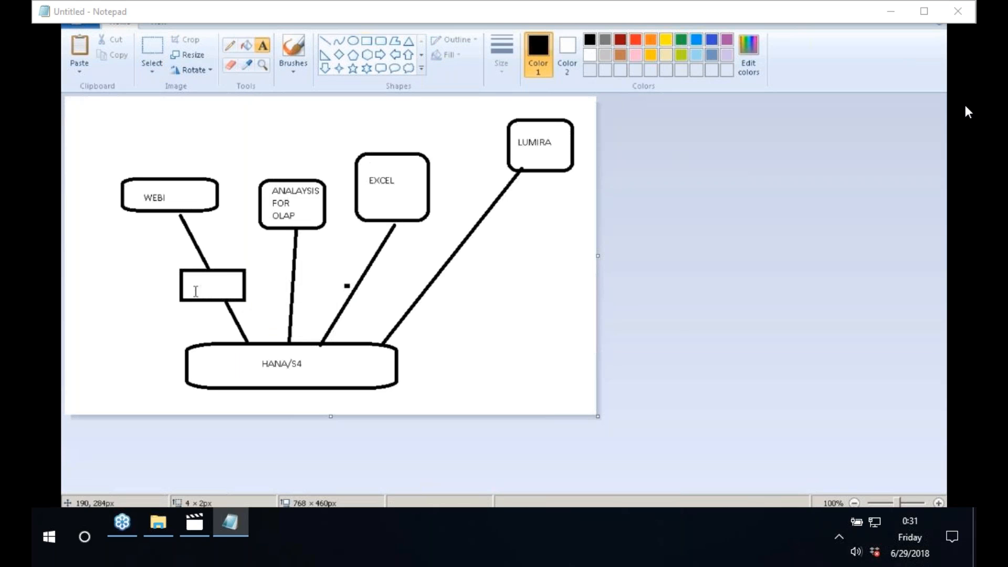
pyautogui.click(194, 286)
pyautogui.write('UNIVER')
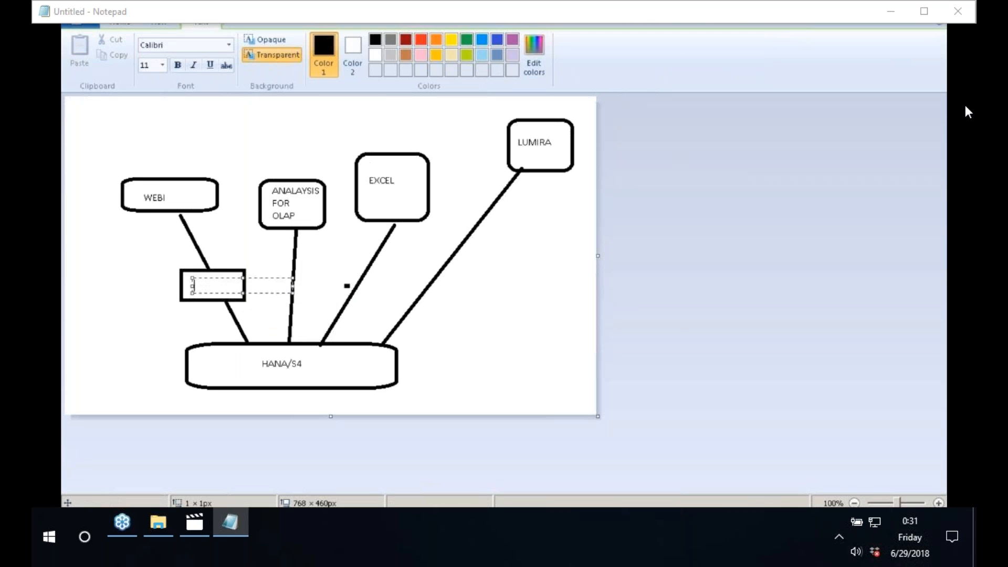
pyautogui.write('SE')
pyautogui.click(357, 219)
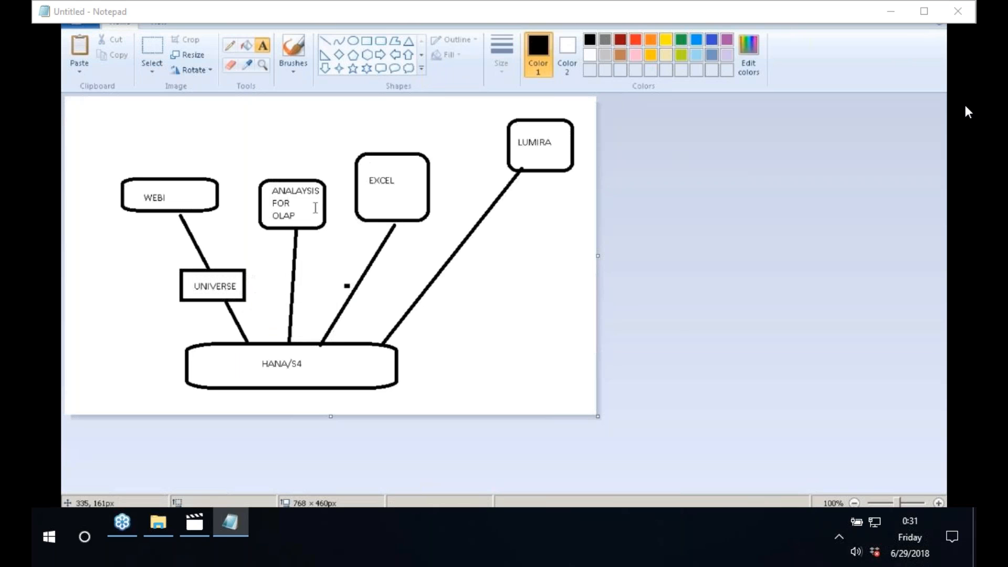
# Step: Cut a gap in the middle analysis line and insert a rectangle labelled 'OLAP'
pyautogui.click(161, 46)
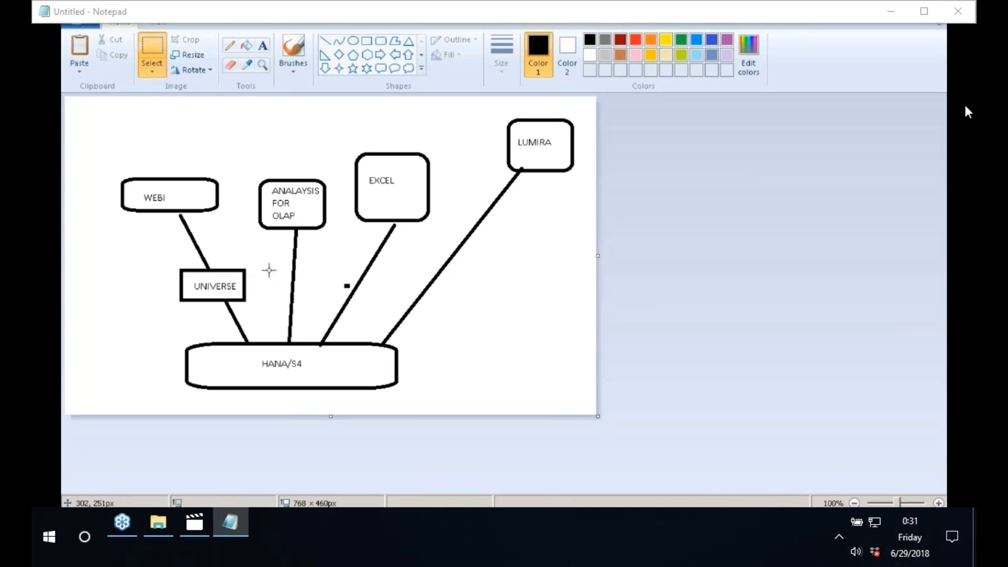
pyautogui.moveTo(269, 271); pyautogui.dragTo(310, 291)
pyautogui.rightClick(304, 285)
pyautogui.click(339, 293)
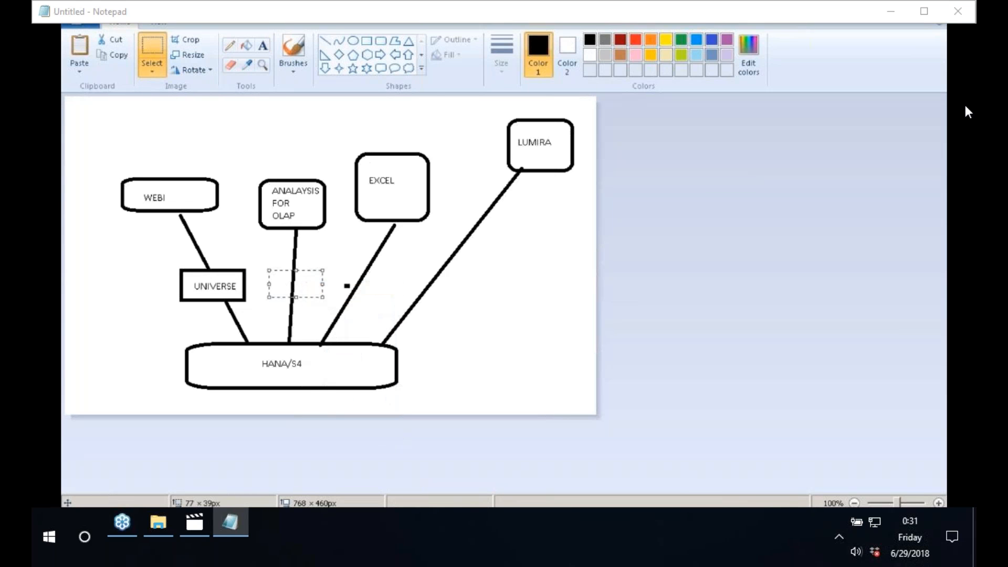
pyautogui.click(366, 41)
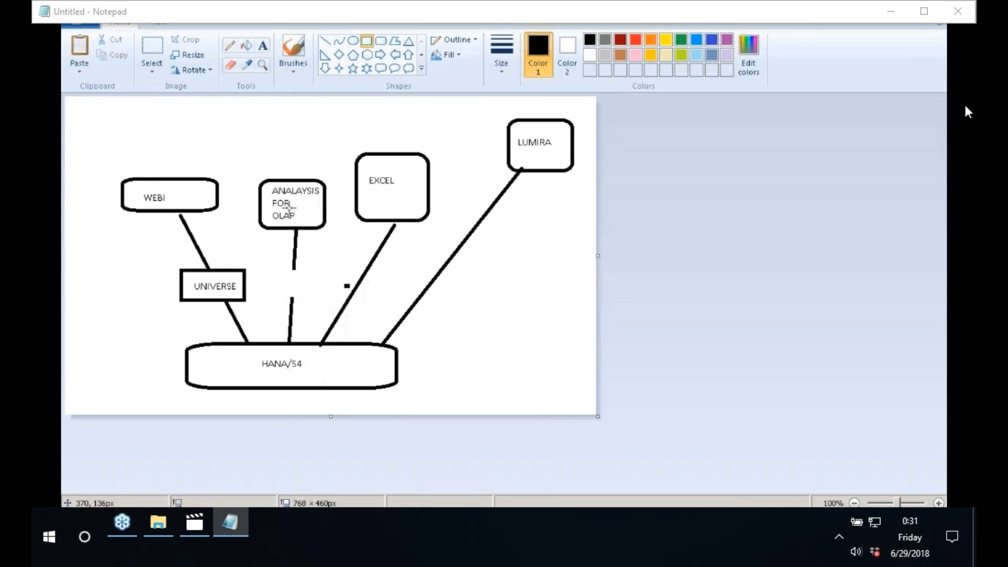
pyautogui.moveTo(263, 269); pyautogui.dragTo(315, 298)
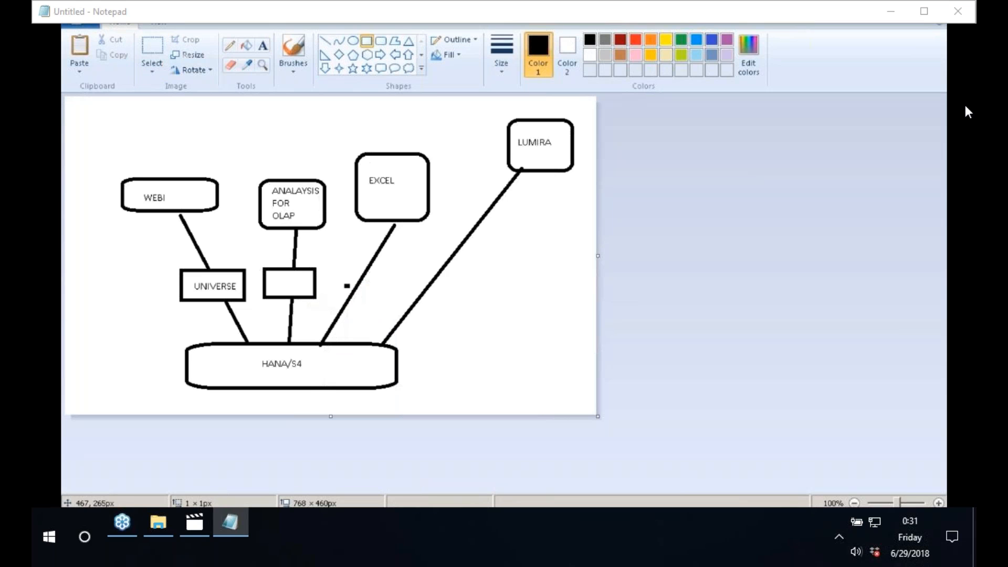
pyautogui.click(262, 45)
pyautogui.click(272, 274)
pyautogui.write('OLAP')
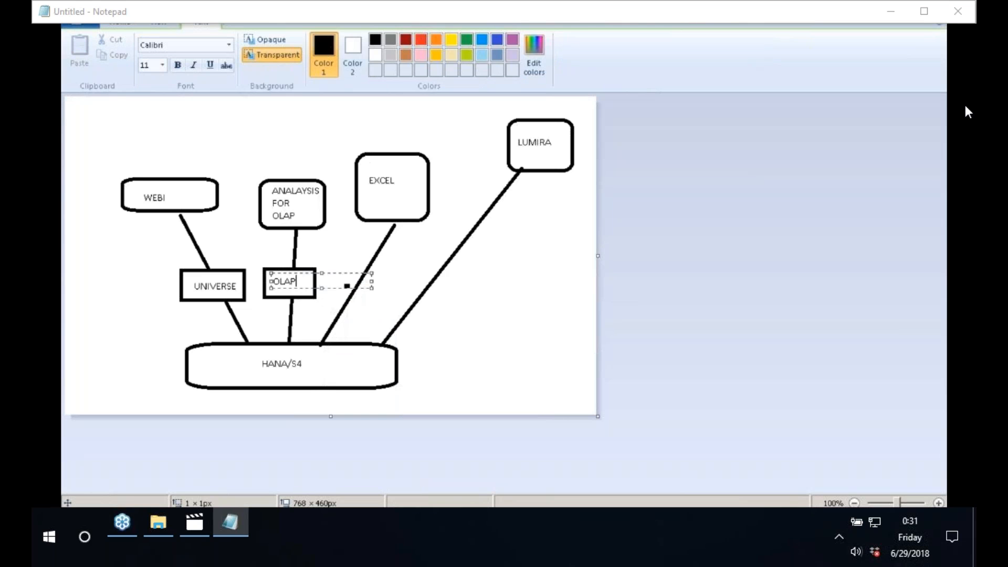
pyautogui.click(516, 254)
# Step: Cut a gap in the EXCEL line and insert a rectangle labelled 'HANA' / 'MDX PROVER'
pyautogui.click(152, 50)
pyautogui.moveTo(335, 272); pyautogui.dragTo(372, 302)
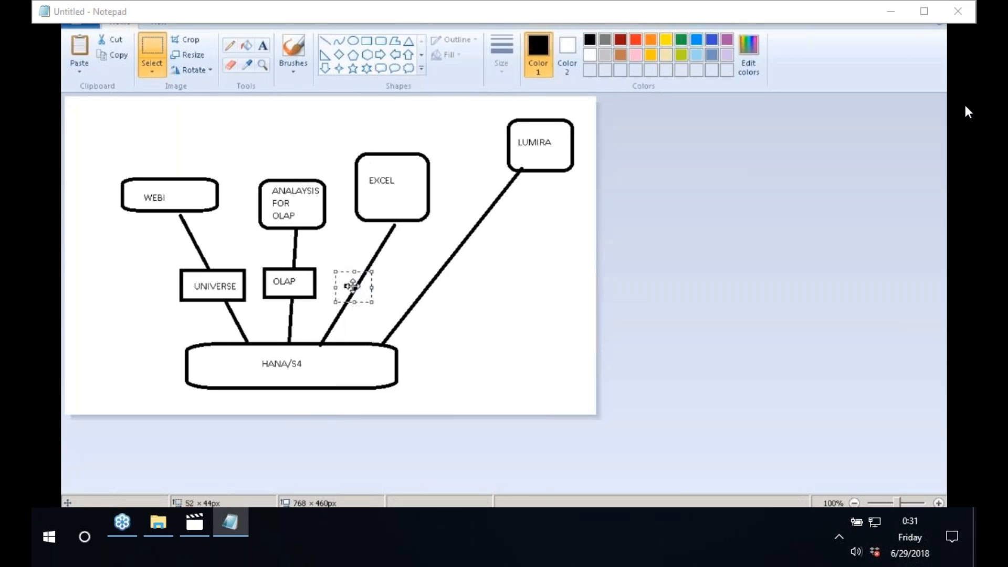
pyautogui.rightClick(355, 287)
pyautogui.click(374, 296)
pyautogui.click(367, 41)
pyautogui.moveTo(334, 272); pyautogui.dragTo(388, 306)
pyautogui.click(263, 46)
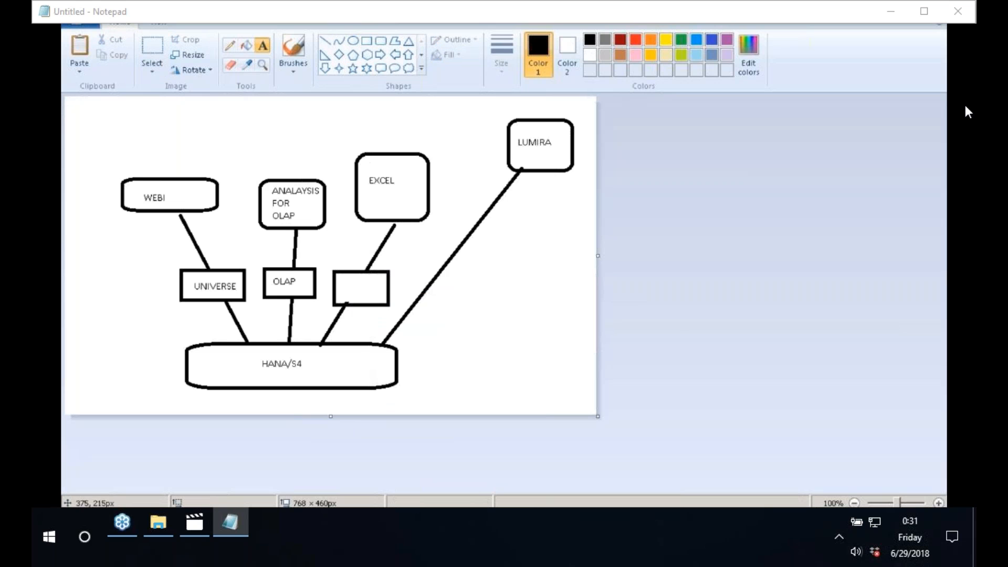
pyautogui.click(344, 282)
pyautogui.write('HANA')
pyautogui.press('Return')
pyautogui.write('MDX ')
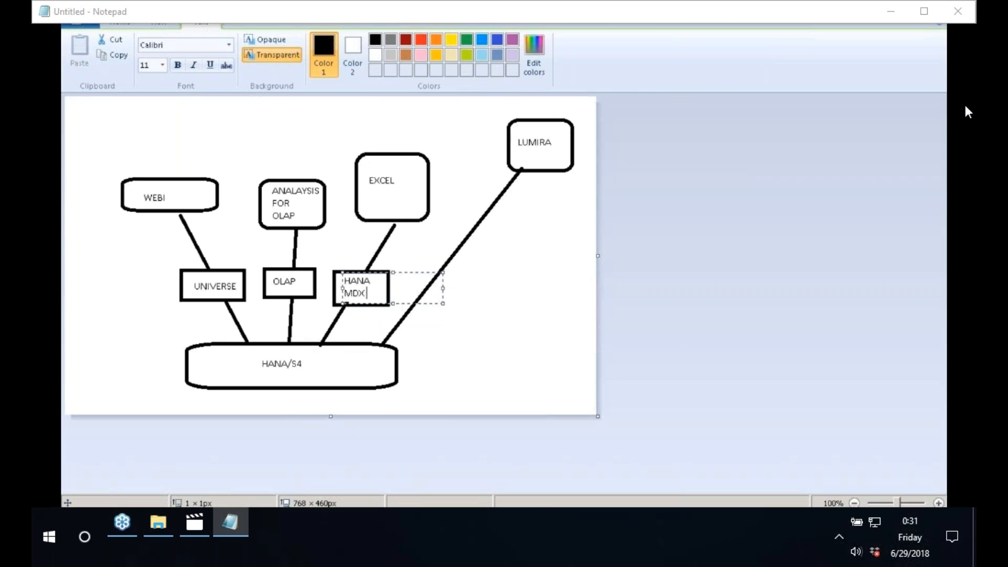
pyautogui.write('PROVER')
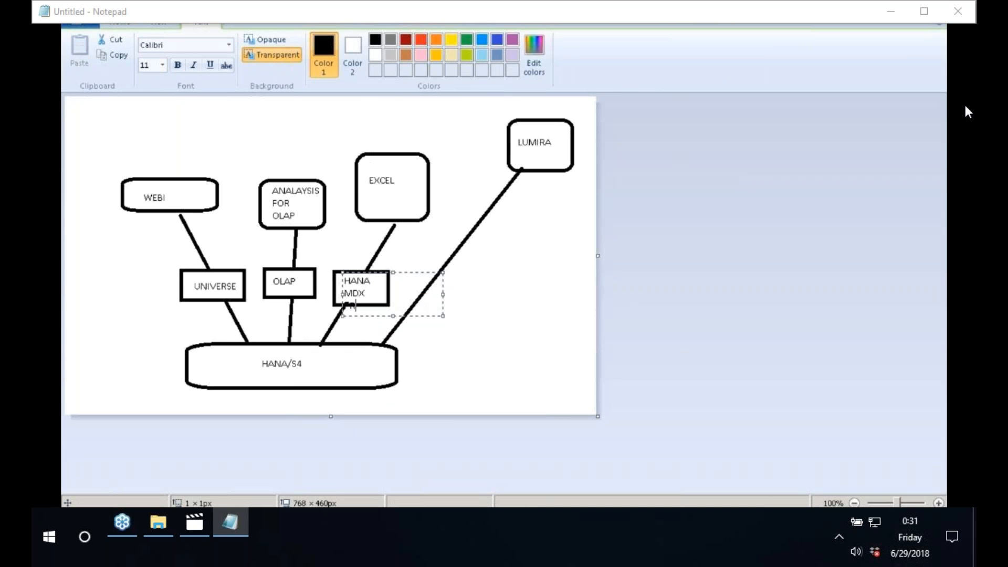
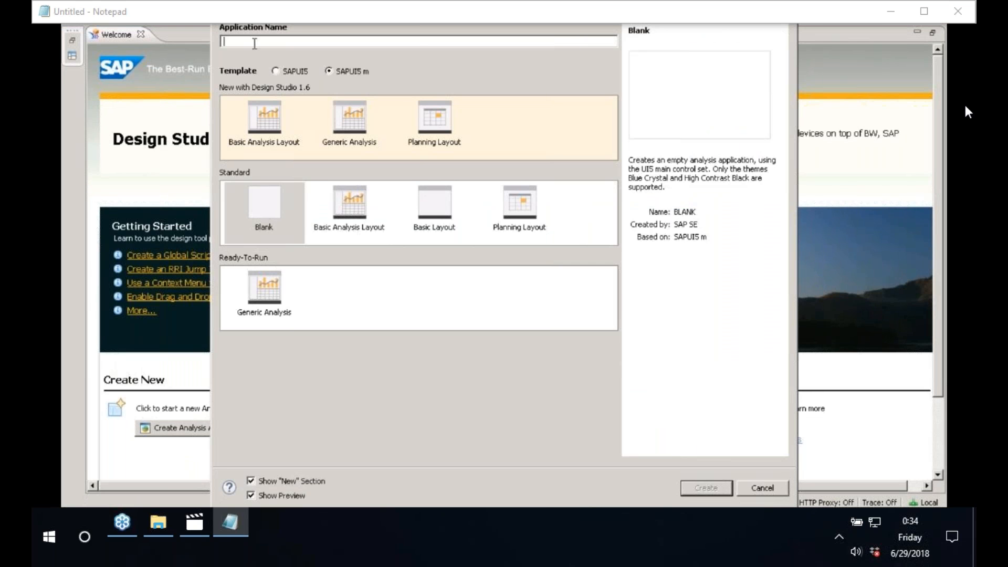
# Step: Name the new blank application SALES_ANALYSIS and create it
pyautogui.write('SALES_ANALYSIS')
pyautogui.click(706, 489)
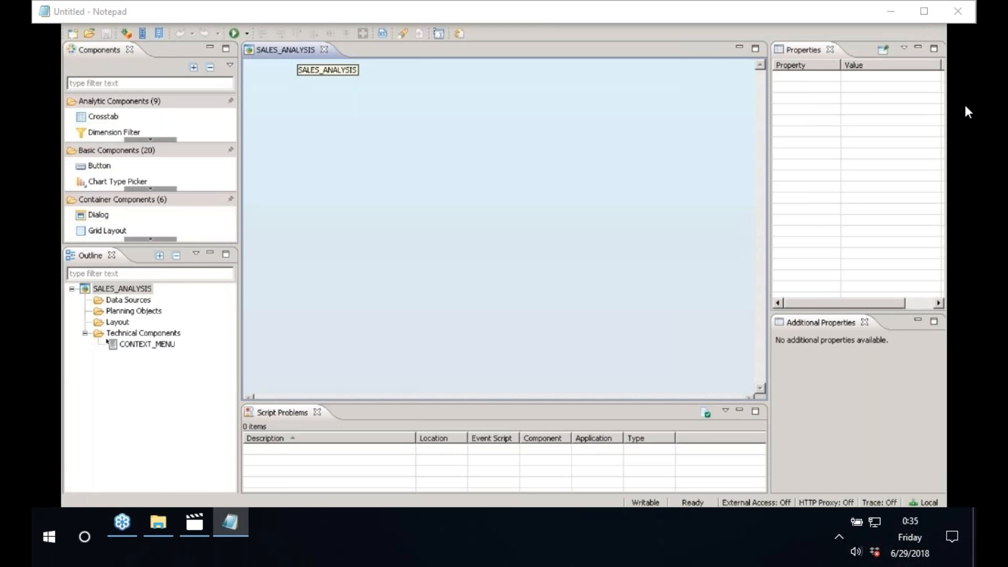
# Step: Add a data source to the Data Sources folder and pick the BW4HANA connection from the reloaded list
pyautogui.click(130, 303)
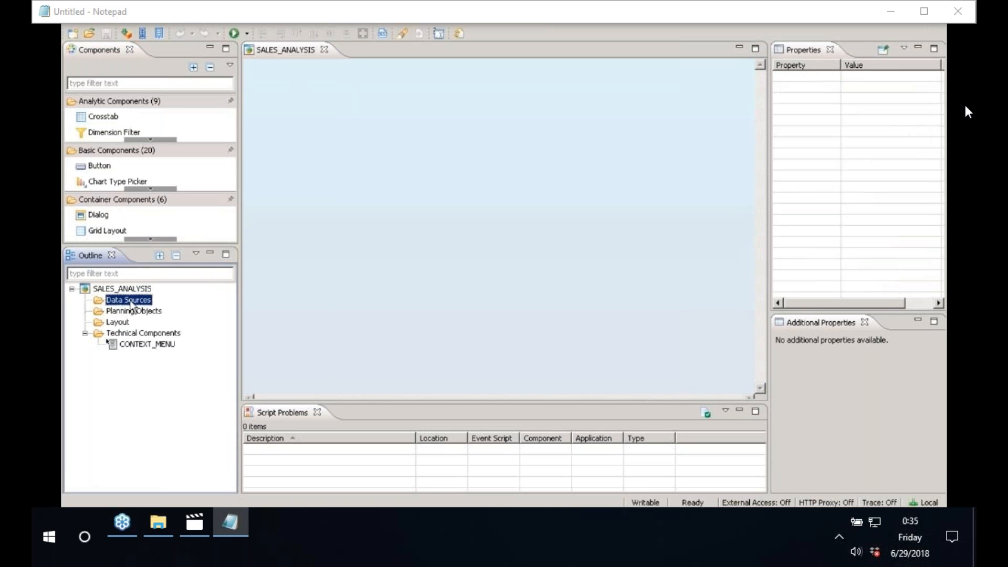
pyautogui.rightClick(131, 302)
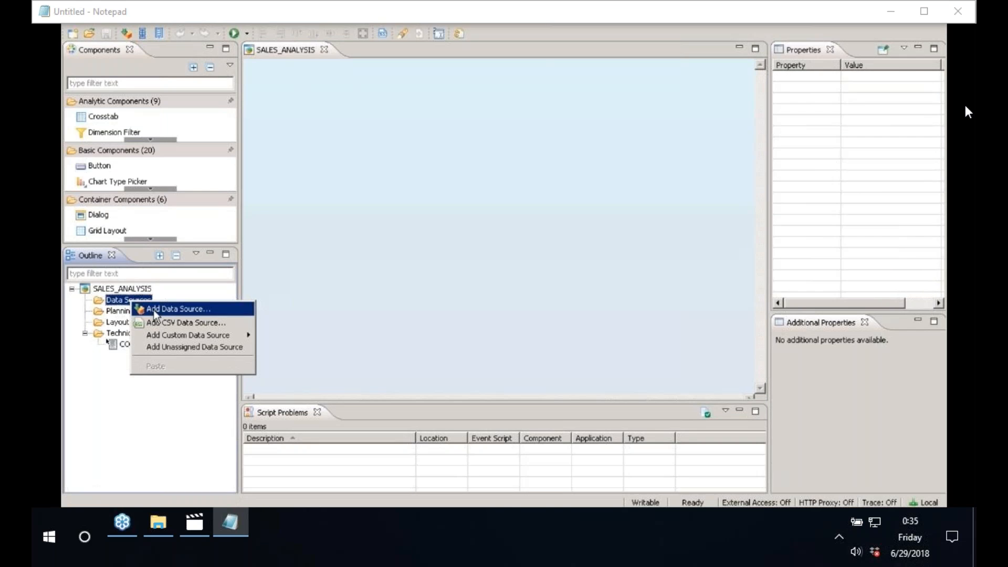
pyautogui.click(153, 310)
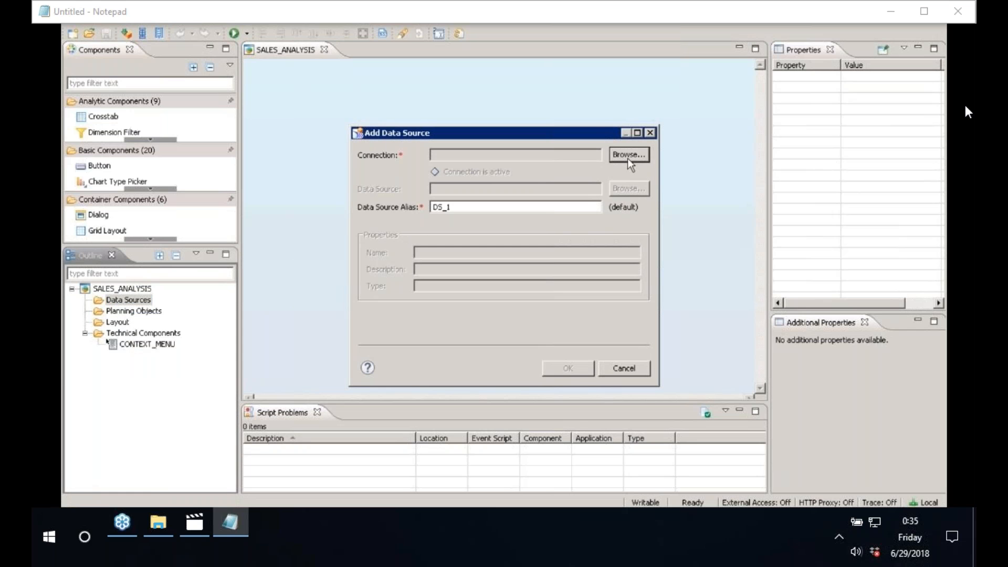
pyautogui.click(628, 156)
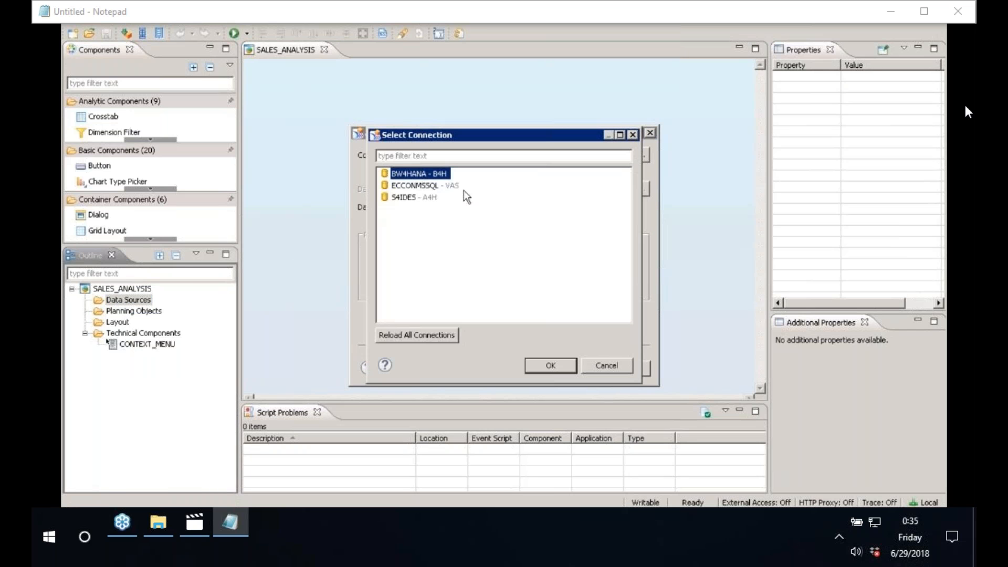
pyautogui.click(416, 188)
pyautogui.click(413, 199)
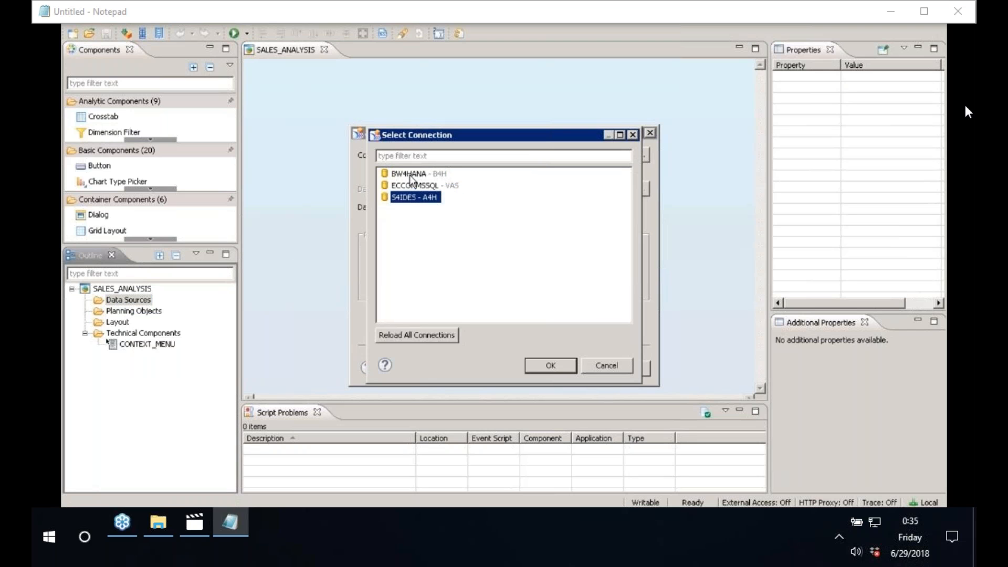
pyautogui.click(409, 174)
pyautogui.click(431, 338)
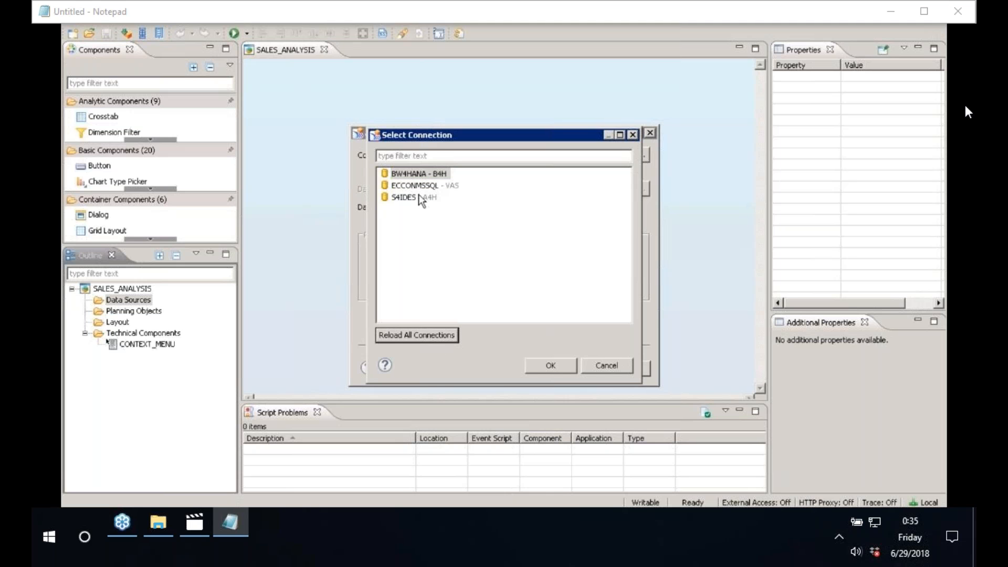
pyautogui.doubleClick(417, 175)
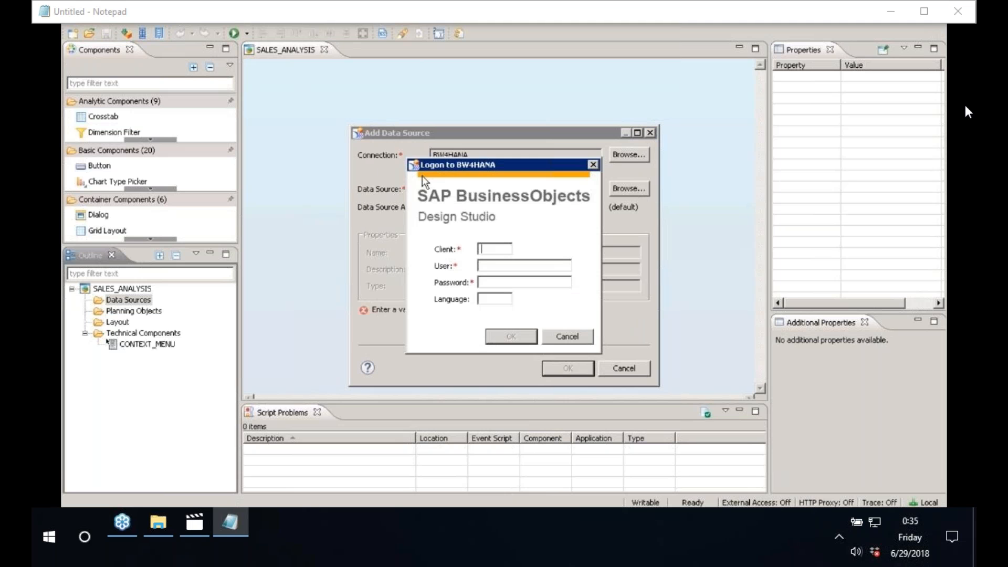
# Step: Try logging on to BW4HANA with client 001, the user name, password and language EN
pyautogui.write('001')
pyautogui.press('Tab')
pyautogui.write('BEST')
pyautogui.press('Tab')
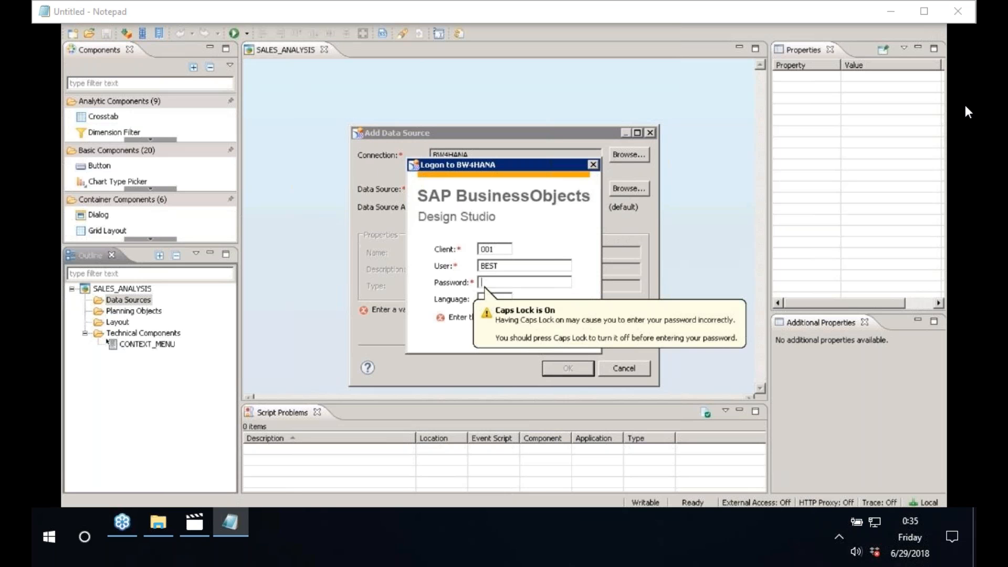
pyautogui.press('capslock')
pyautogui.write('••••••••••')
pyautogui.press('Tab')
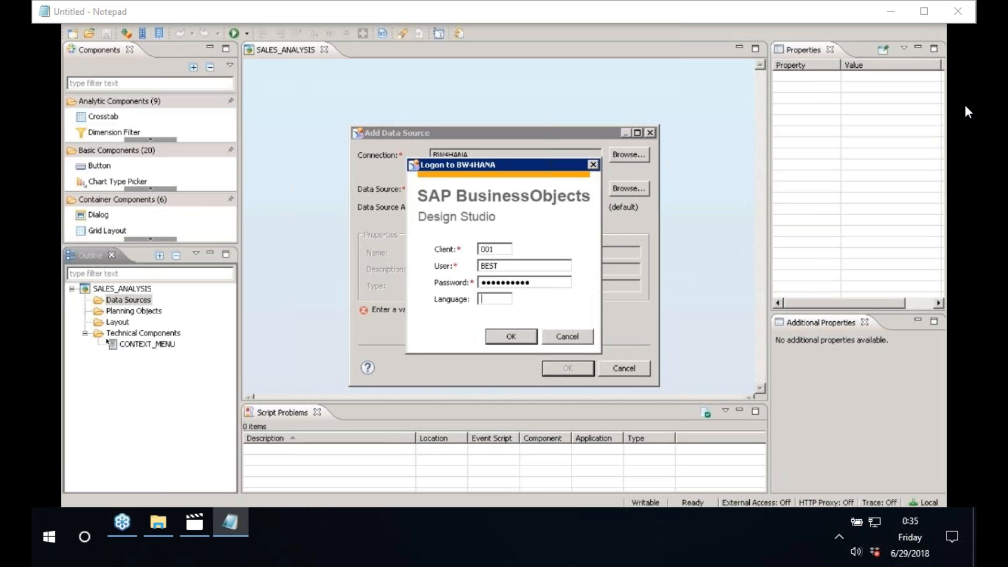
pyautogui.write('en')
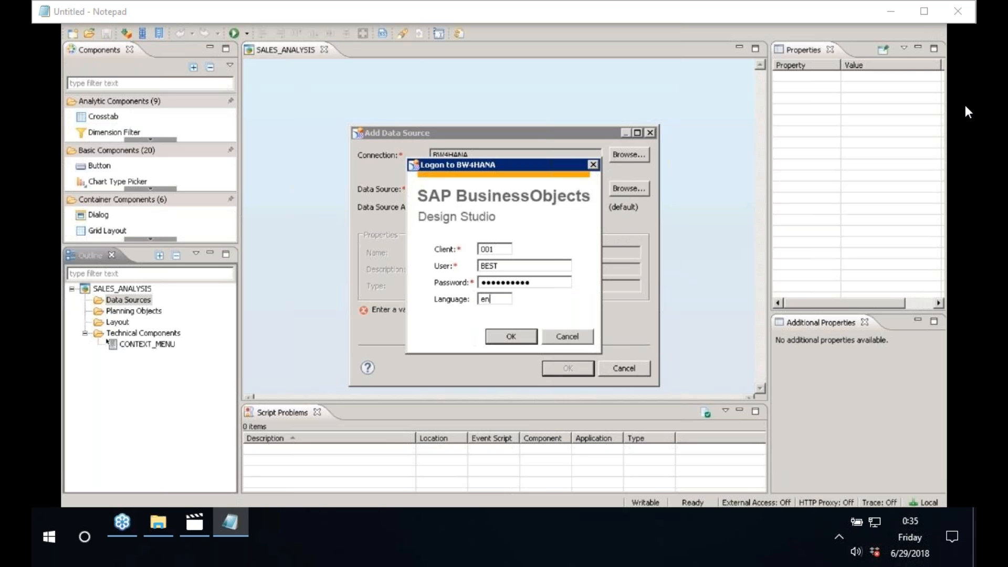
pyautogui.click(522, 344)
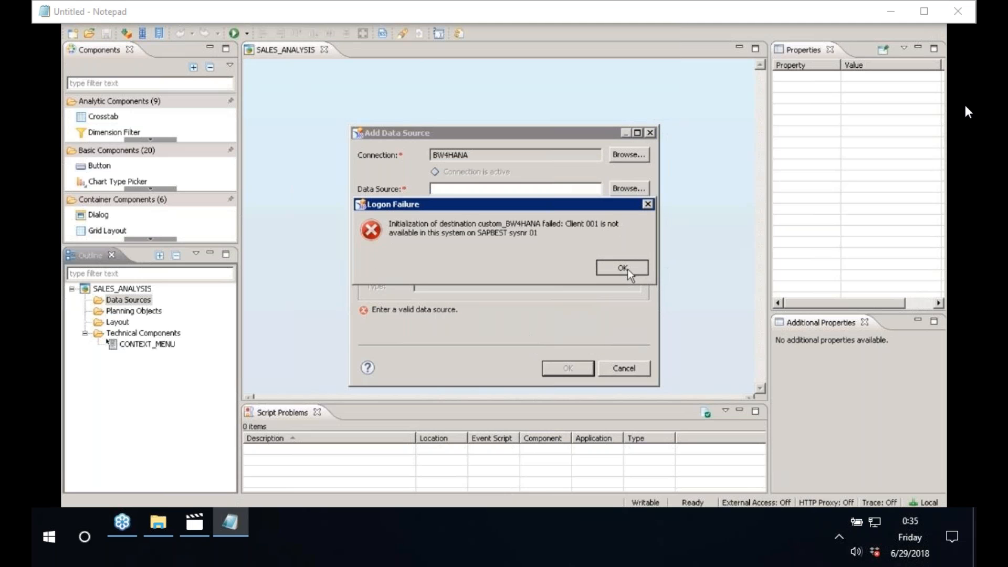
pyautogui.click(625, 269)
# Step: Retry the logon with client 800, then launch SAP Logon after it fails again
pyautogui.click(509, 250)
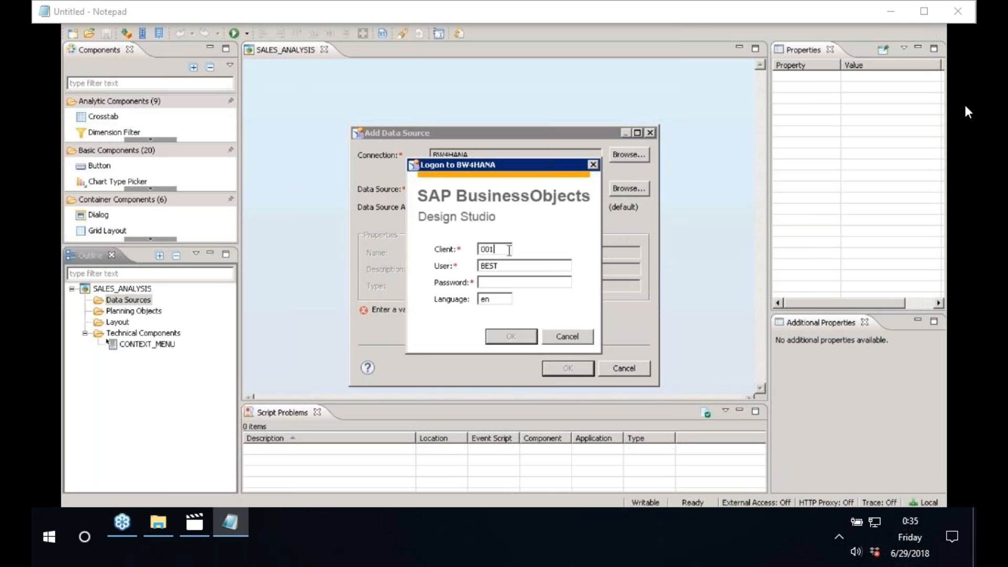
pyautogui.doubleClick(509, 250)
pyautogui.press('BackSpace')
pyautogui.write('800')
pyautogui.click(480, 282)
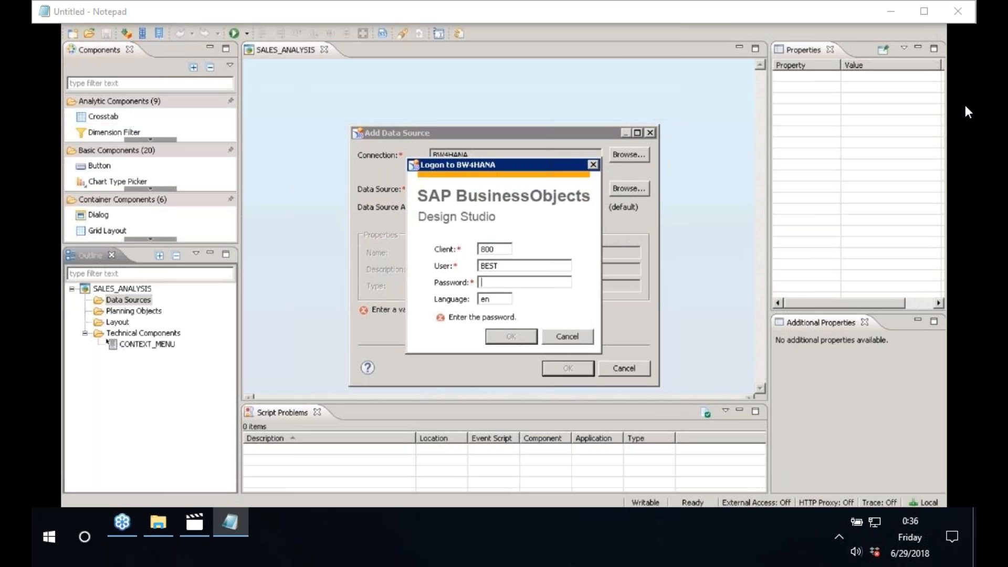
pyautogui.write('*************')
pyautogui.press('Return')
pyautogui.click(623, 268)
pyautogui.click(76, 517)
pyautogui.click(112, 342)
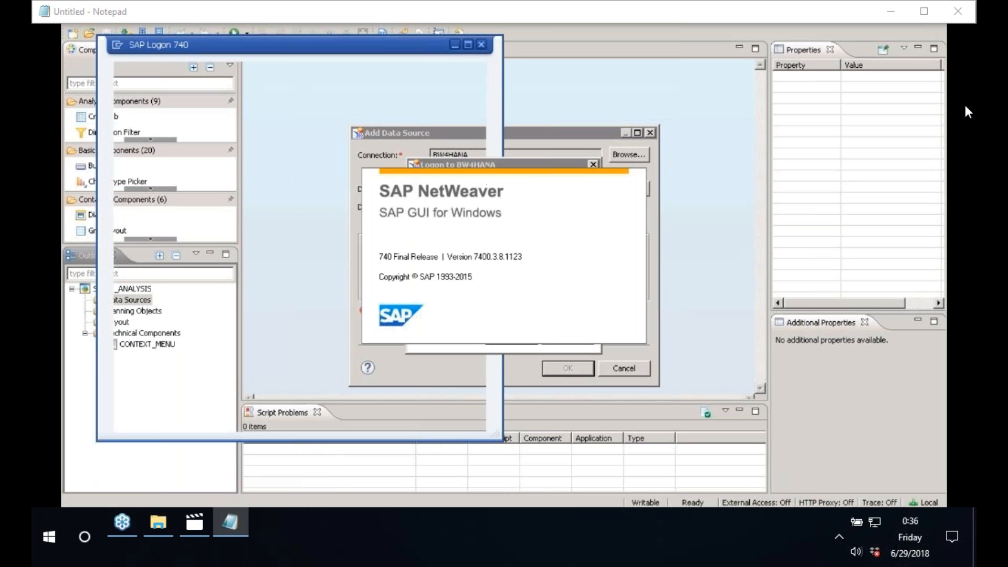
# Step: Check the BW4HANA entry's application server and instance number in SAP Logon, then return to Design Studio
pyautogui.rightClick(284, 101)
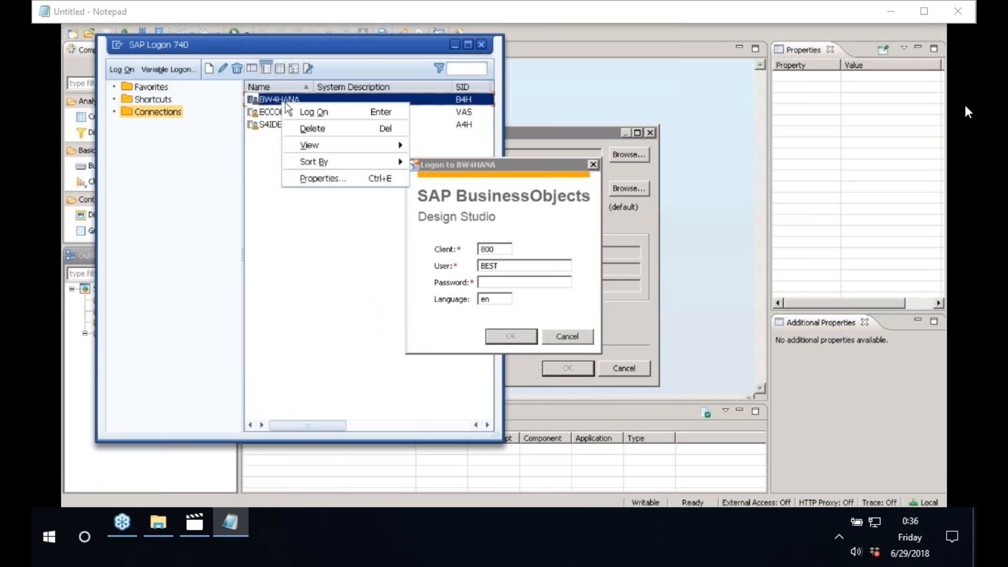
pyautogui.click(319, 181)
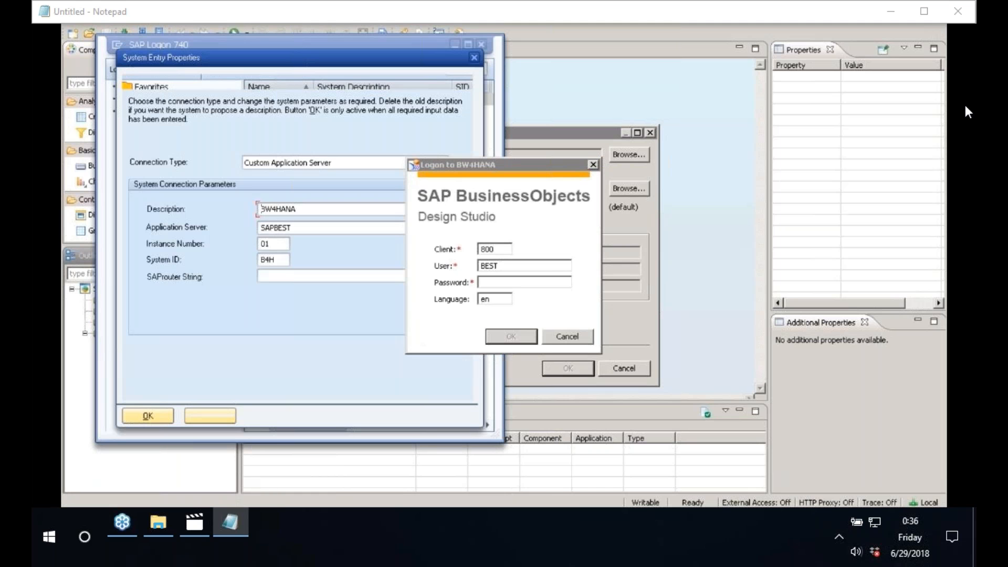
pyautogui.doubleClick(286, 231)
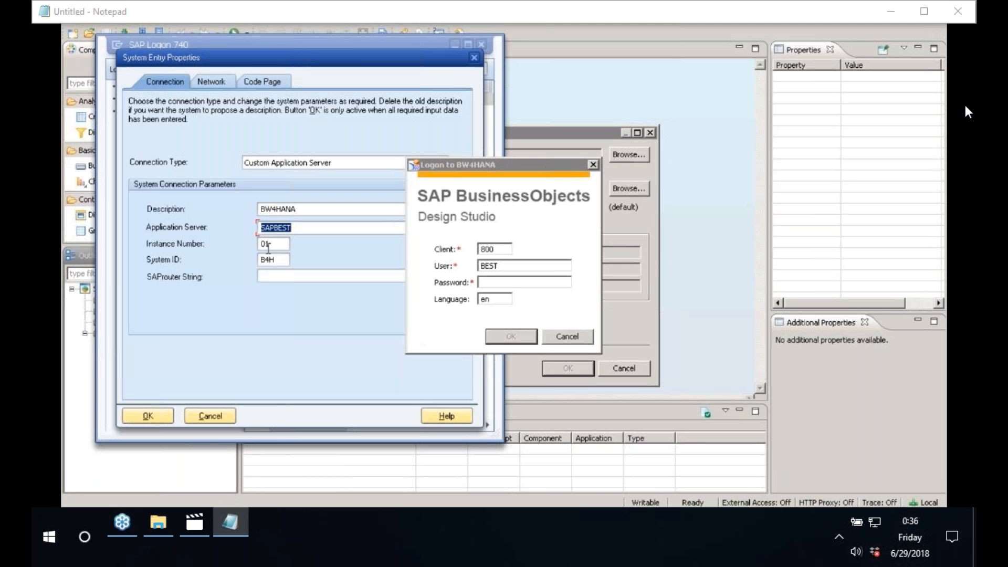
pyautogui.click(267, 247)
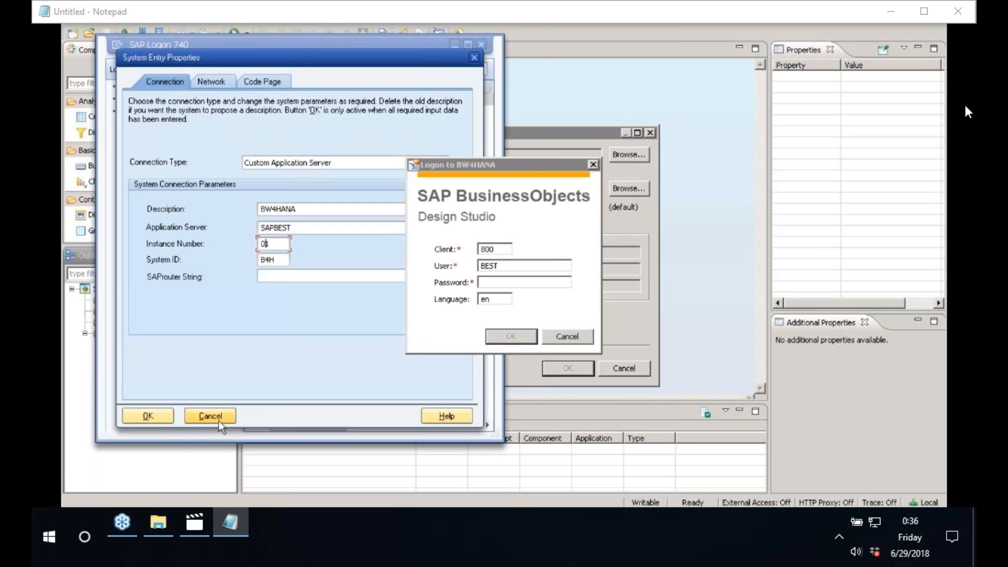
pyautogui.click(210, 416)
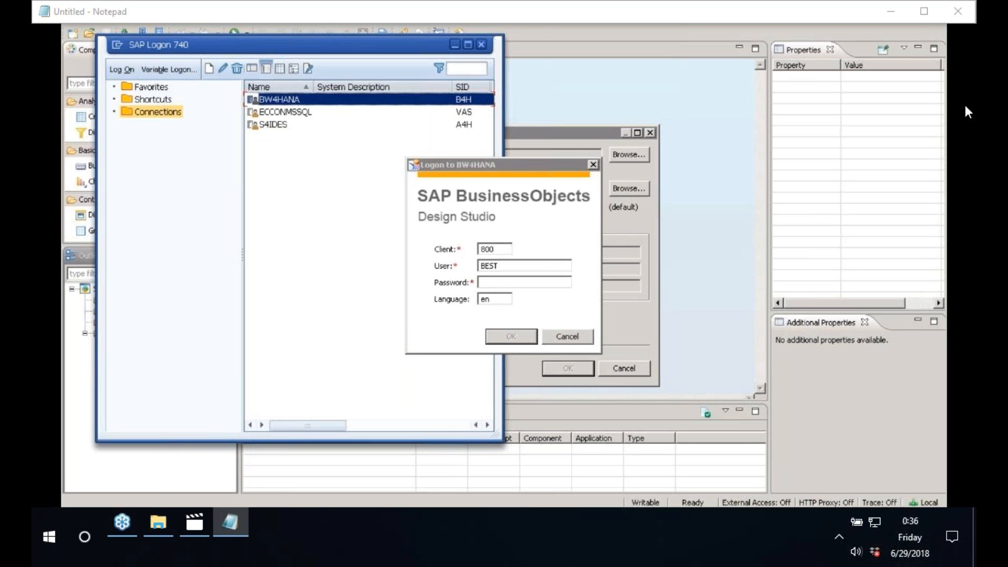
pyautogui.click(456, 47)
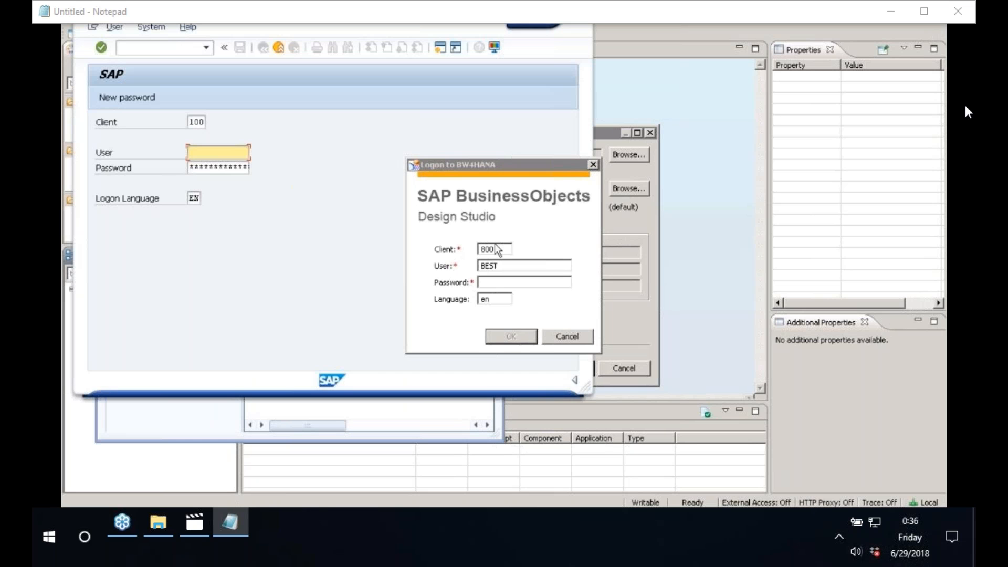
pyautogui.click(497, 250)
# Step: Log on to BW4HANA with client 100 and the account password
pyautogui.write('100')
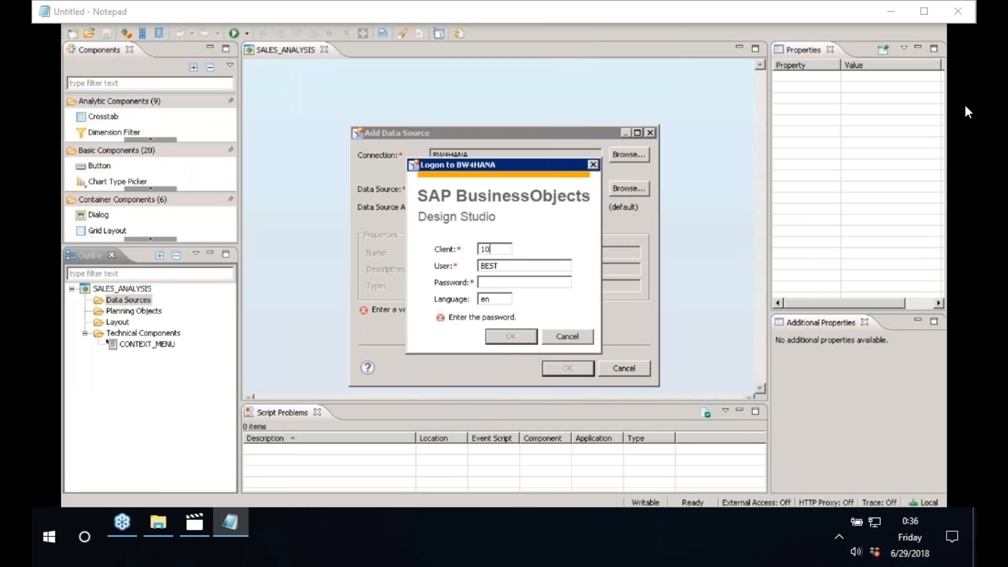
pyautogui.click(499, 282)
pyautogui.write('aaaaaaaaaaa')
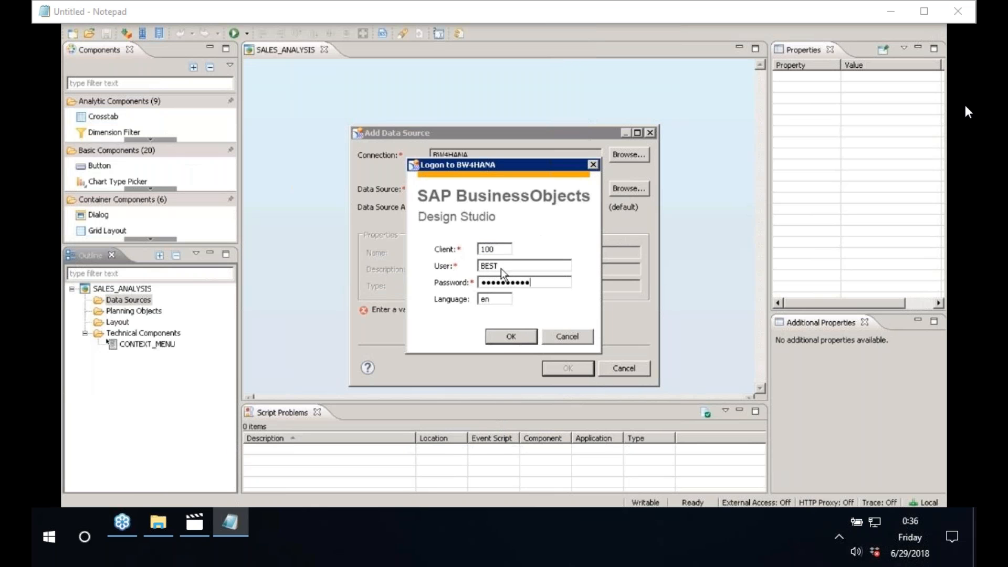
pyautogui.click(509, 339)
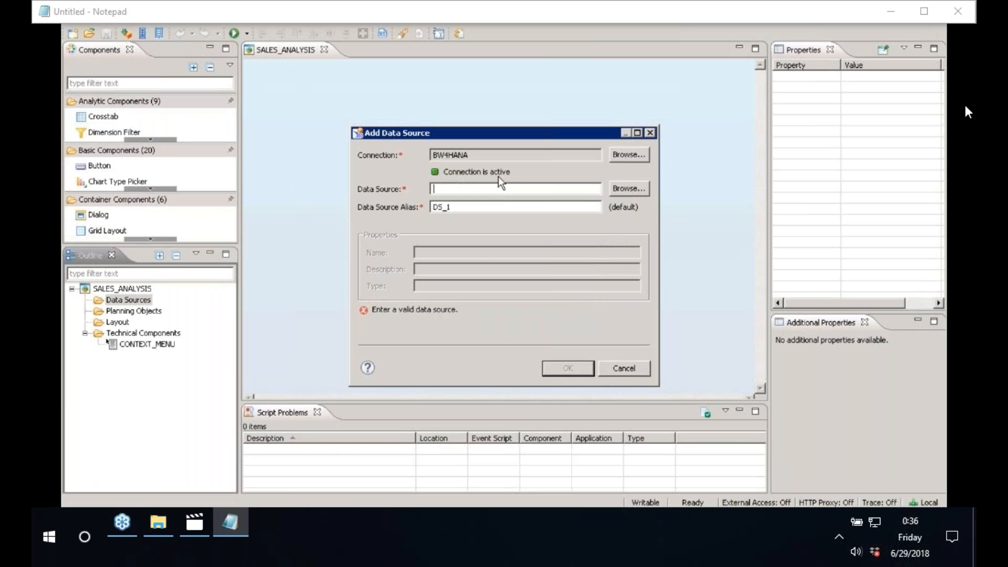
# Step: Browse BW4HANA data sources by InfoAreas and look through the SAP BW/4HANA providers
pyautogui.click(629, 189)
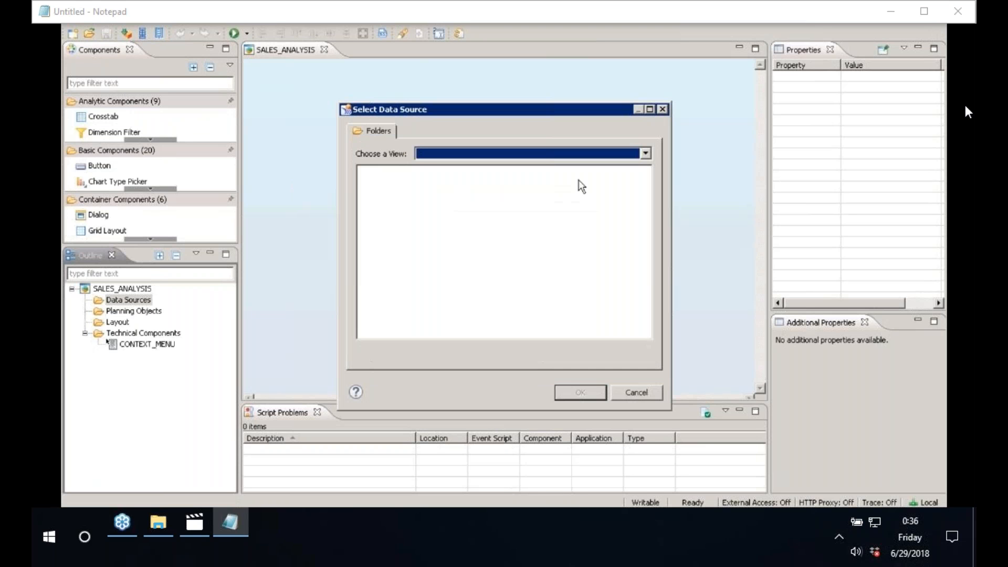
pyautogui.click(456, 153)
pyautogui.click(455, 169)
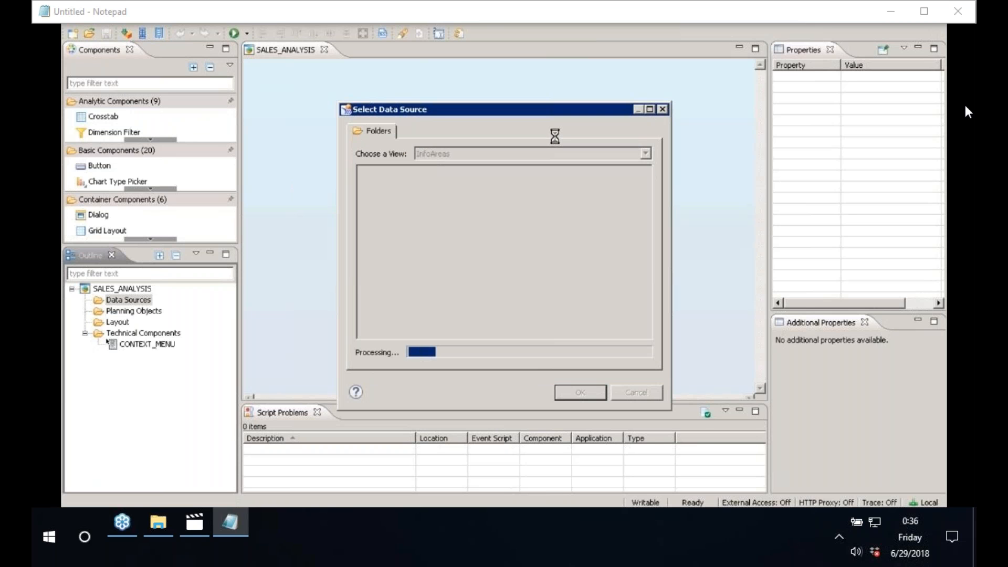
pyautogui.click(650, 110)
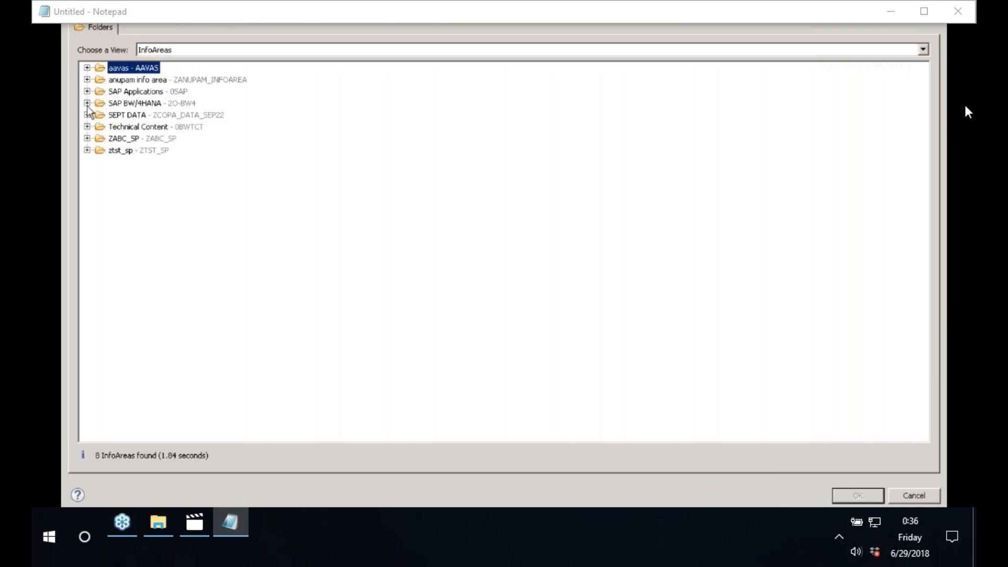
pyautogui.click(87, 104)
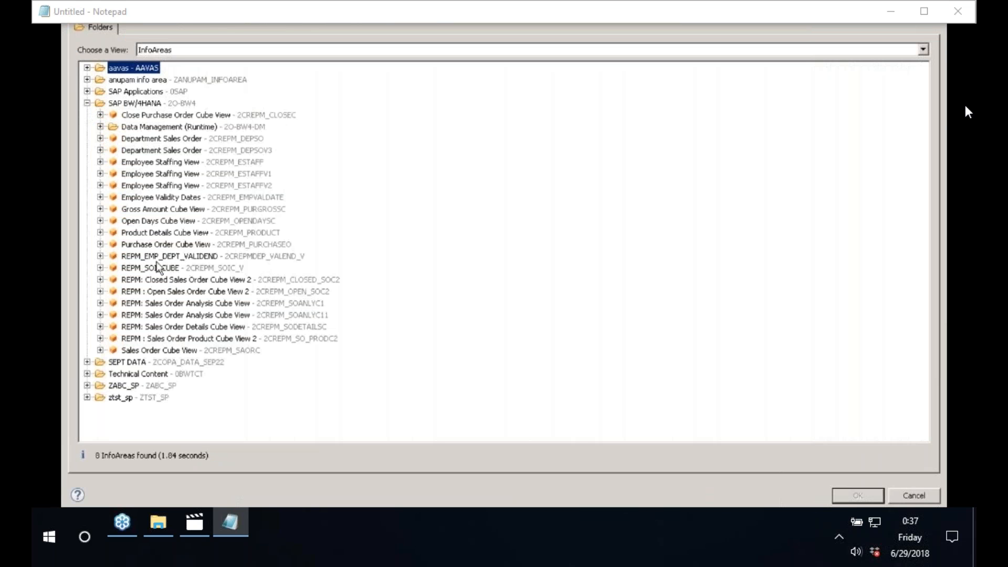
pyautogui.click(153, 115)
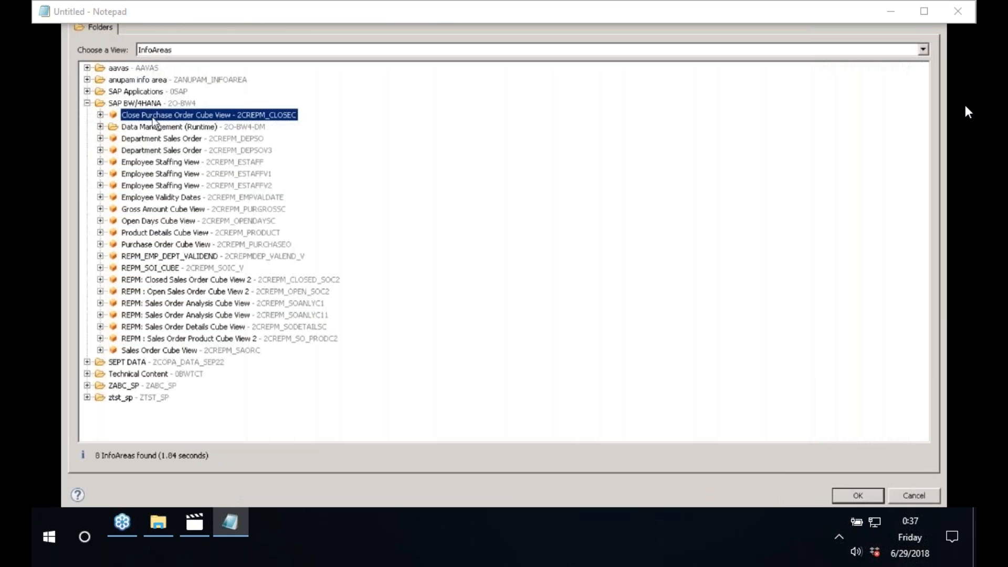
pyautogui.click(177, 162)
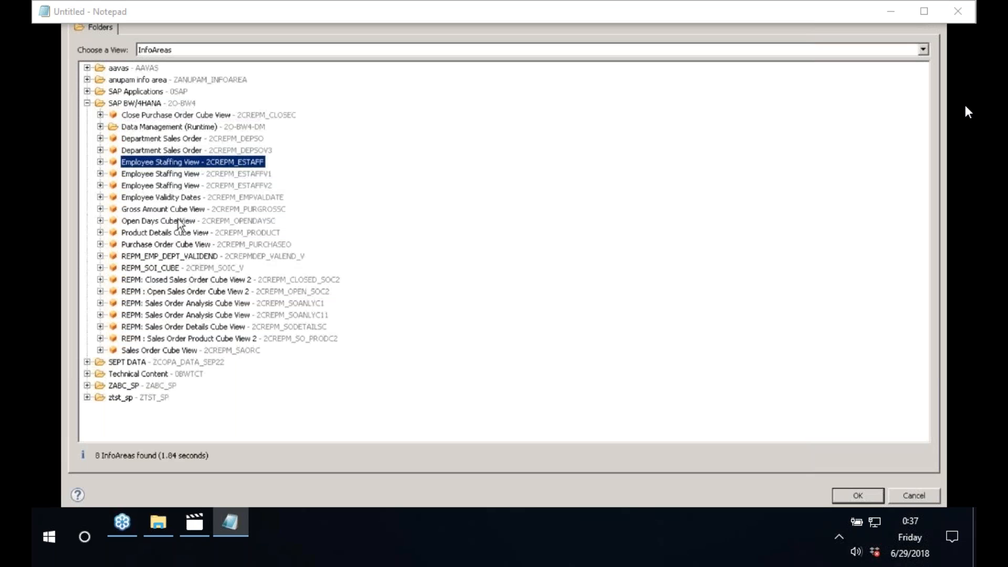
pyautogui.click(178, 220)
pyautogui.click(158, 233)
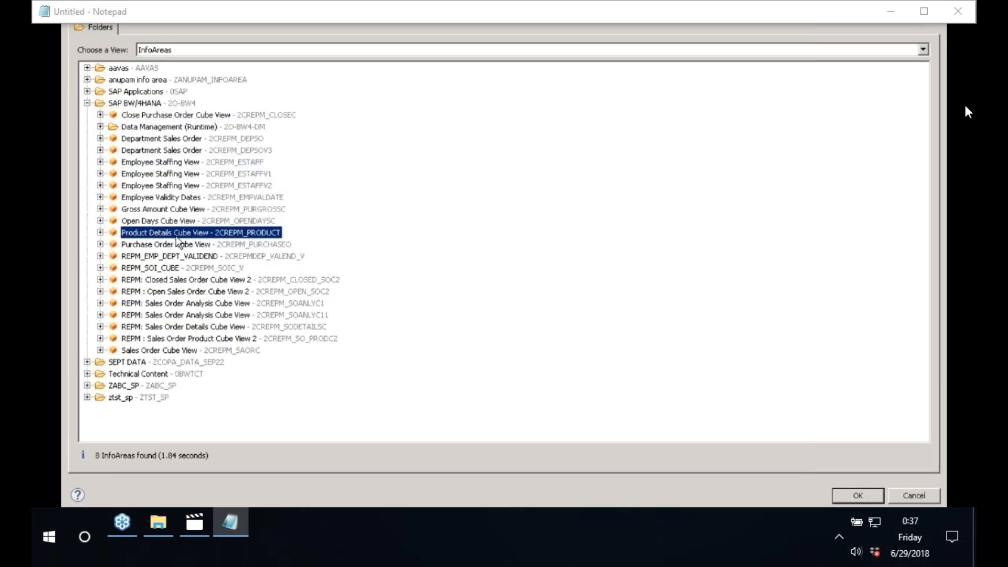
# Step: Select the ZCOPA_DATA2 InfoProvider under SEPT DATA and confirm it
pyautogui.click(87, 92)
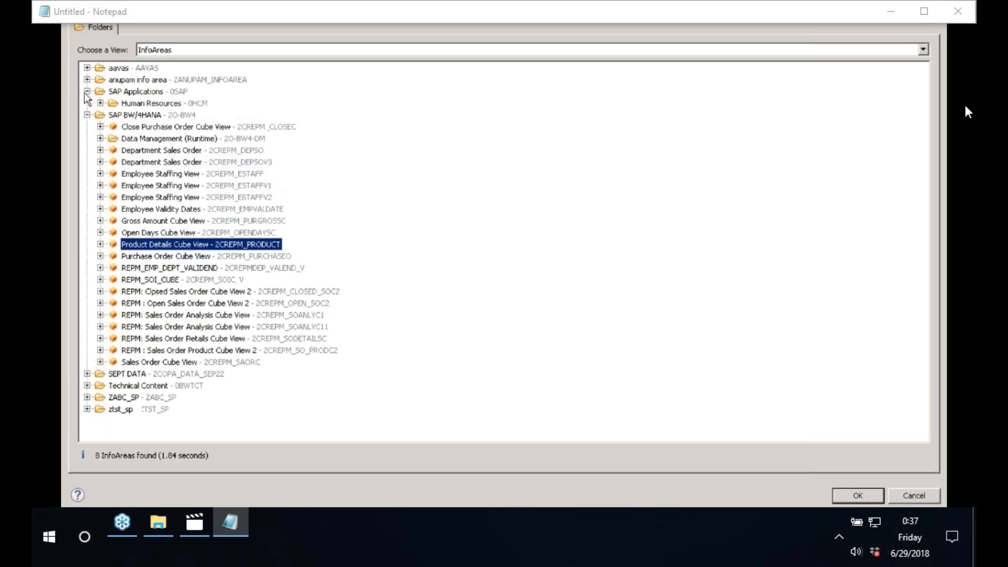
pyautogui.click(100, 103)
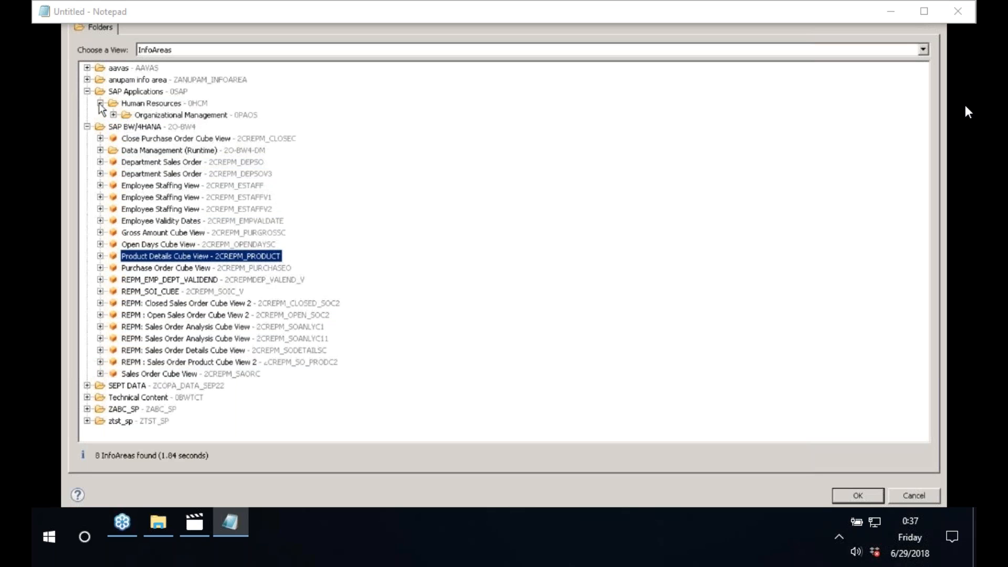
pyautogui.click(87, 80)
pyautogui.click(88, 69)
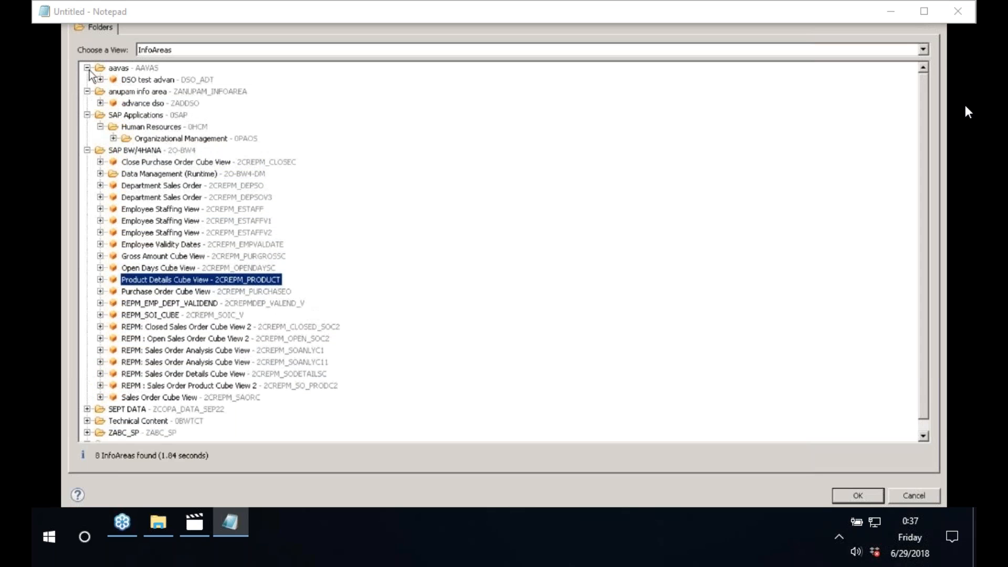
pyautogui.click(88, 409)
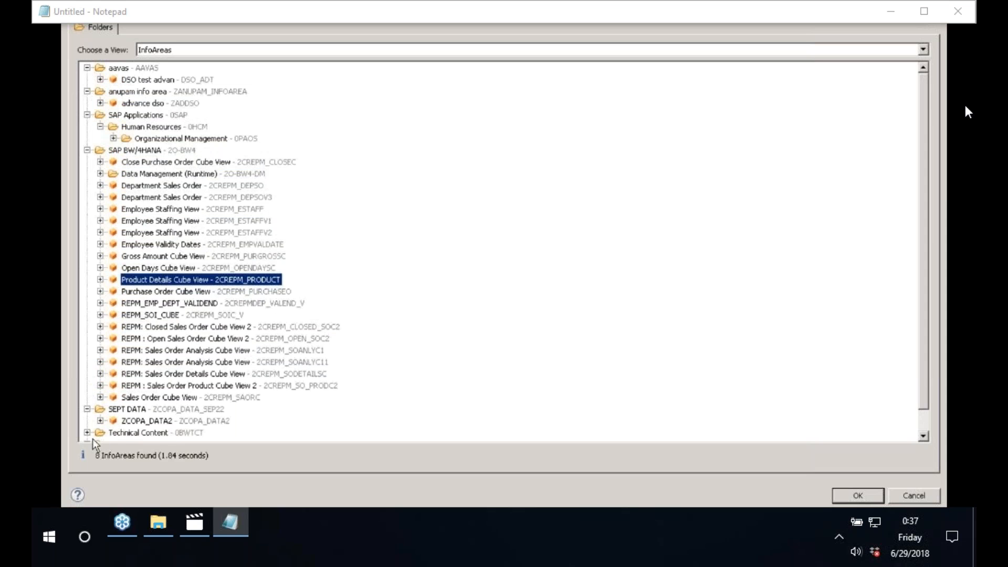
pyautogui.click(93, 439)
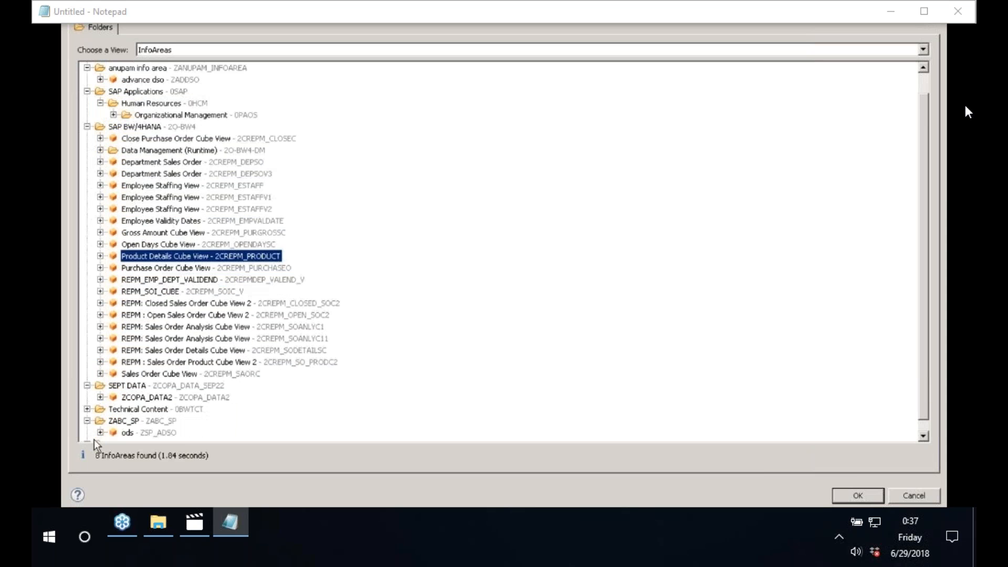
pyautogui.scroll(-1, 232, 404)
pyautogui.click(88, 434)
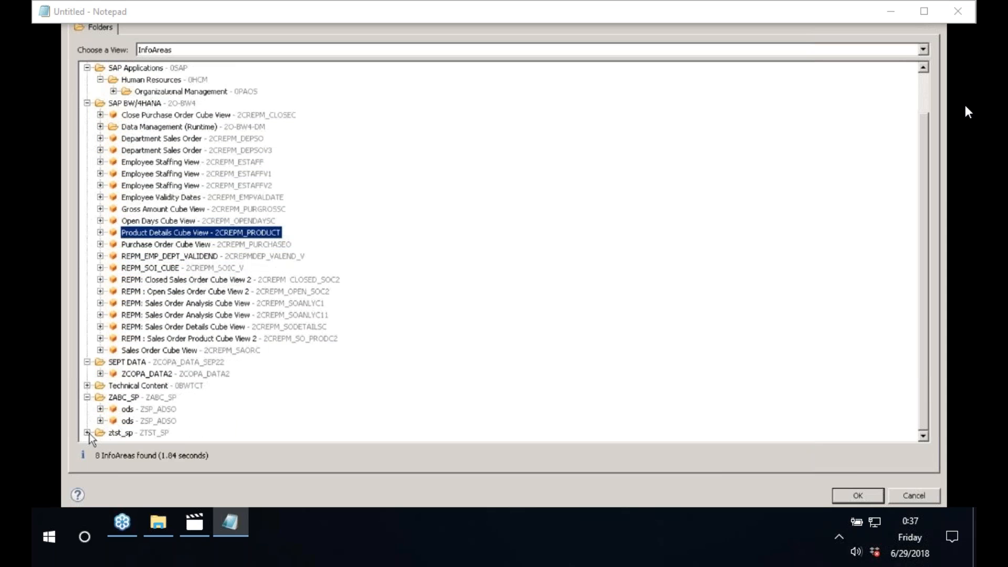
pyautogui.click(141, 374)
pyautogui.doubleClick(142, 375)
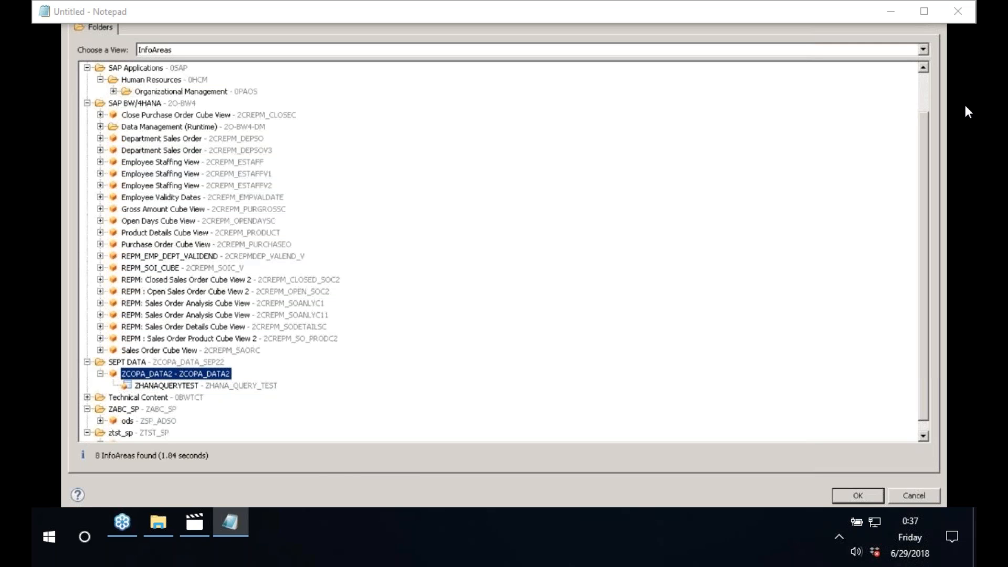
pyautogui.click(330, 518)
pyautogui.click(677, 465)
pyautogui.click(862, 497)
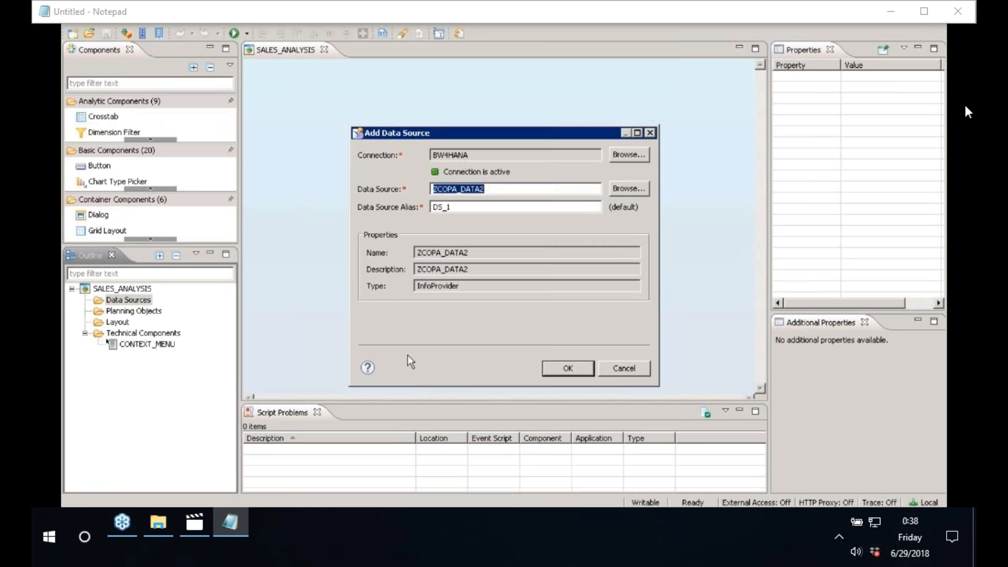
# Step: Confirm ZCOPA_DATA2 with alias DS_1 in the Add Data Source dialog
pyautogui.click(561, 371)
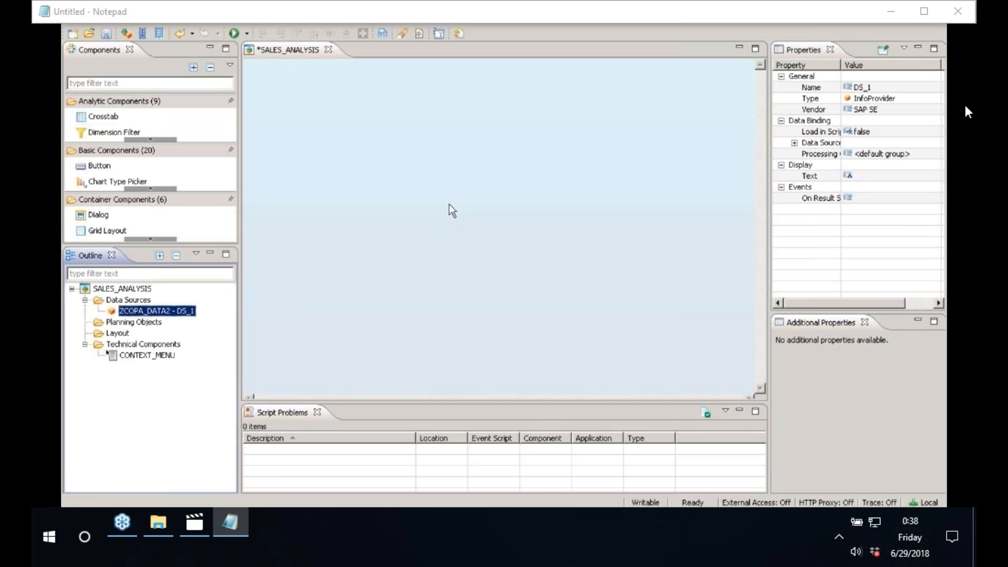
pyautogui.rightClick(174, 312)
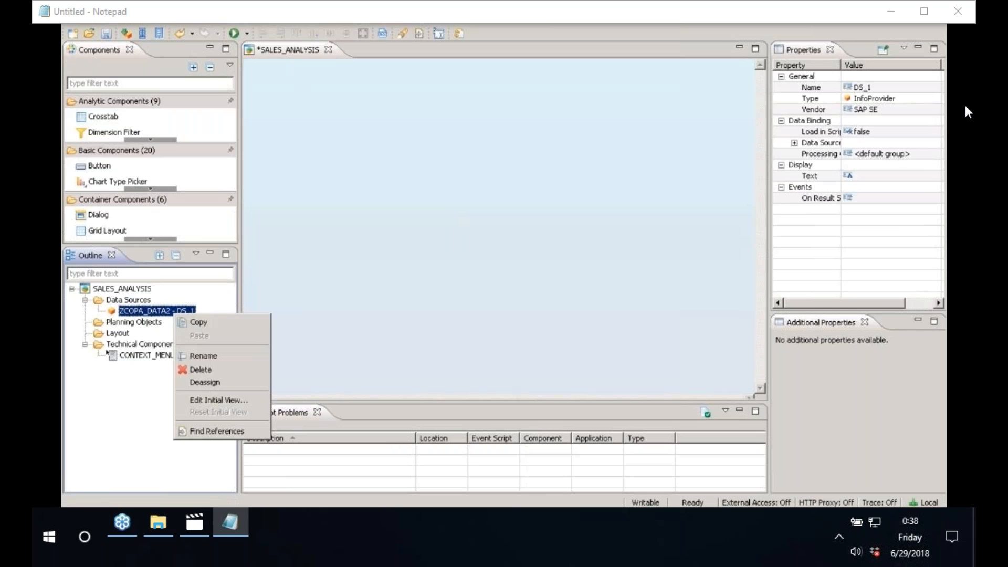
pyautogui.click(212, 400)
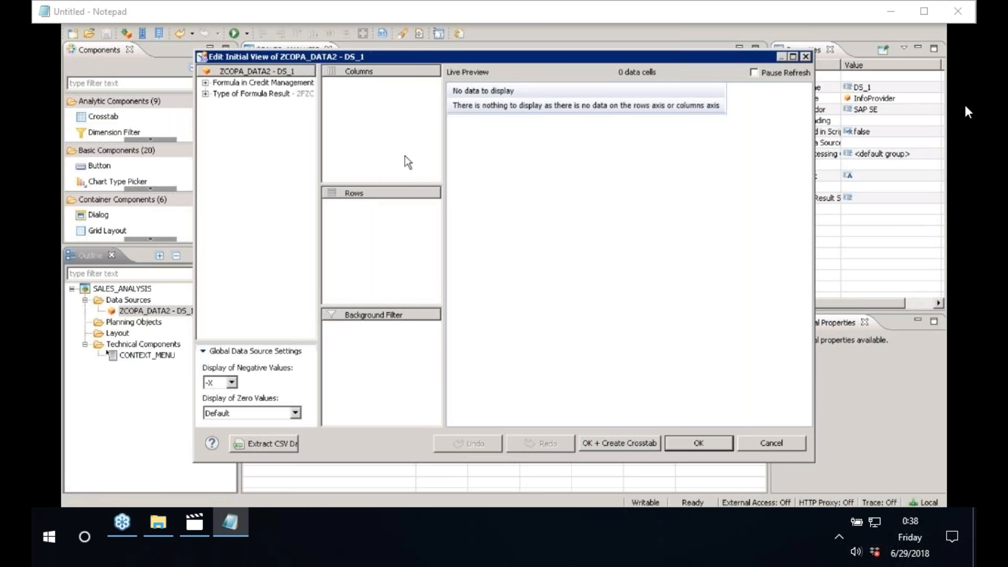
pyautogui.click(206, 82)
pyautogui.click(206, 115)
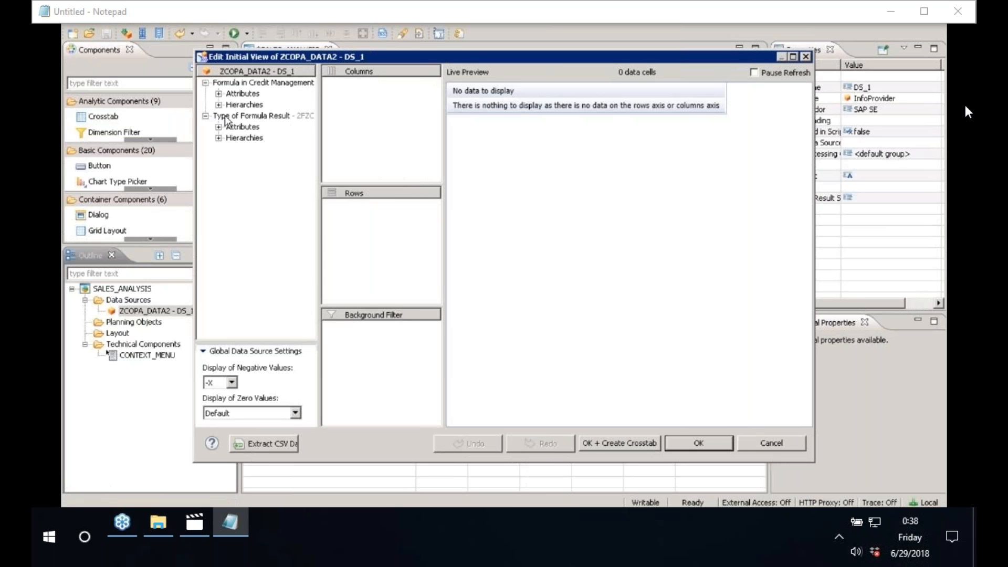
pyautogui.click(218, 93)
pyautogui.click(219, 105)
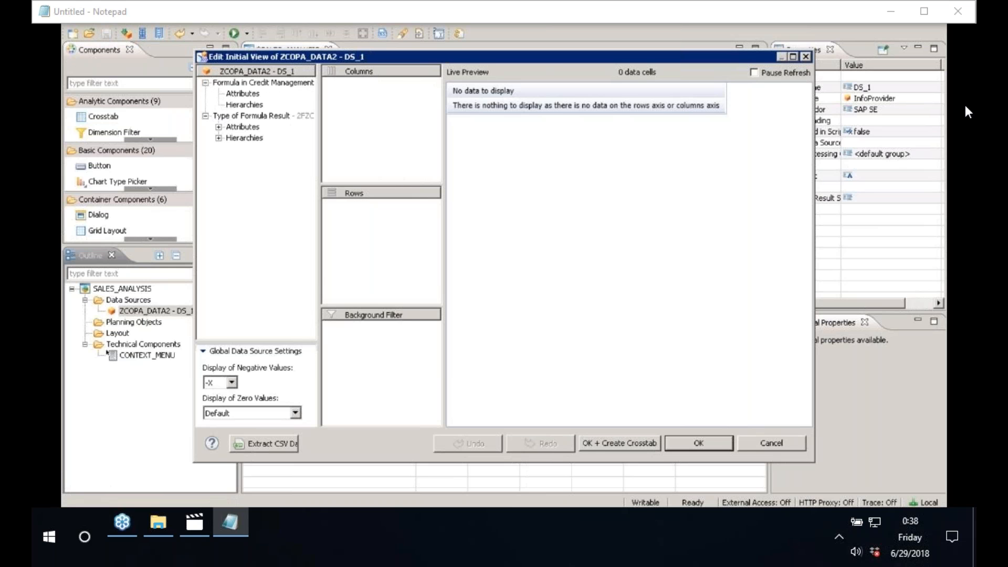
pyautogui.click(219, 126)
pyautogui.click(218, 137)
pyautogui.click(757, 444)
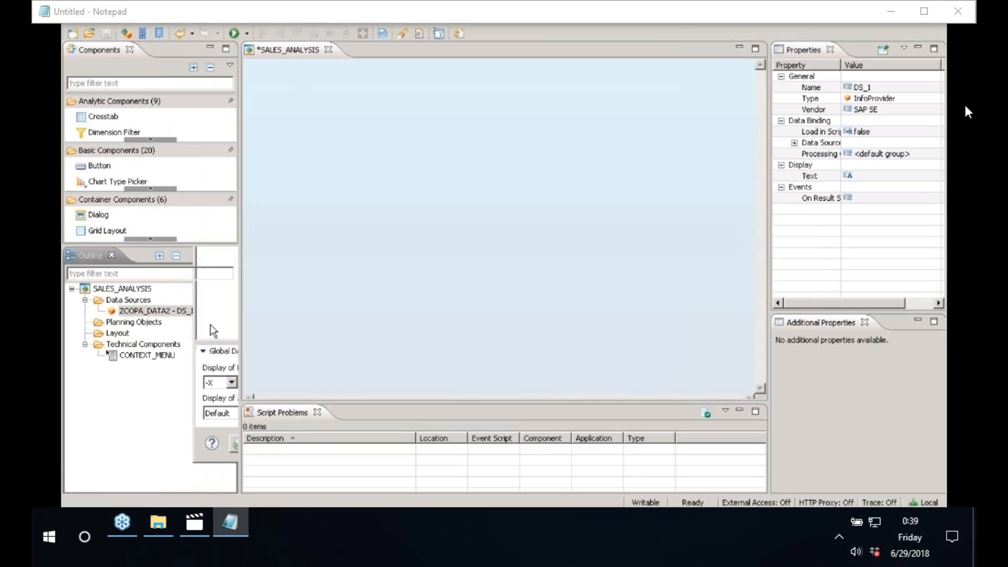
# Step: Add ZTST_ODS_CE1 from the ztst_sp InfoArea as a new data source with alias DS_2
pyautogui.rightClick(132, 302)
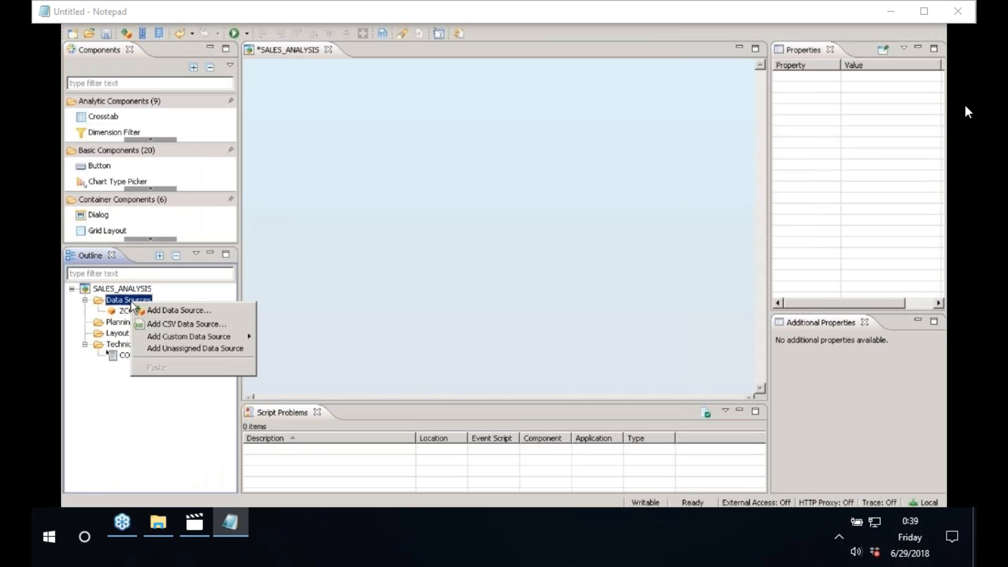
pyautogui.click(146, 312)
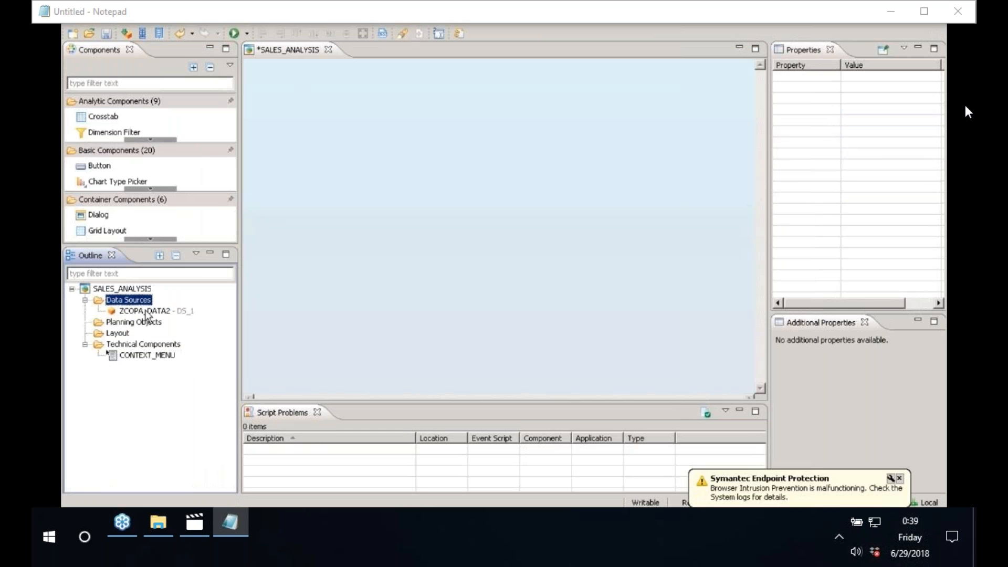
pyautogui.click(627, 186)
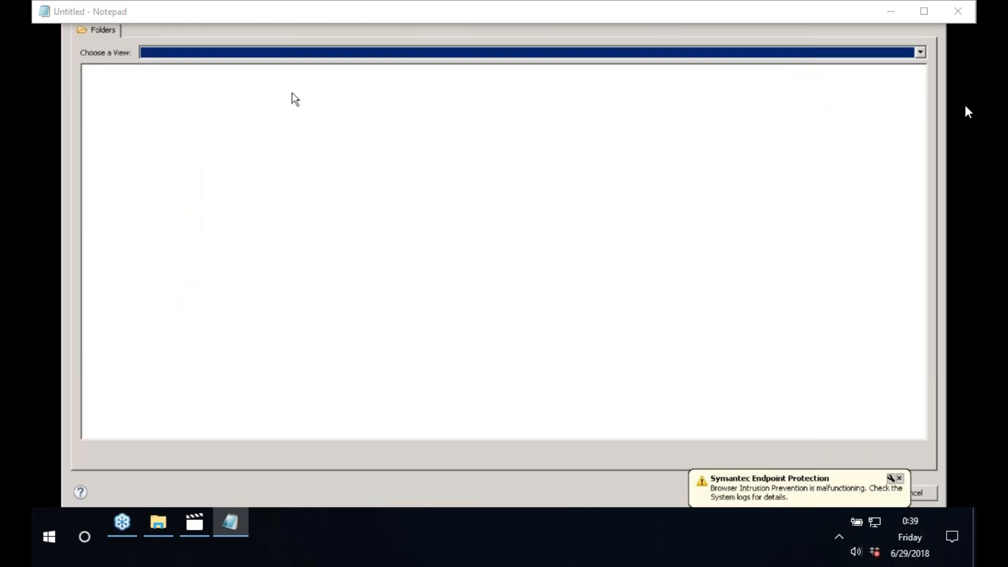
pyautogui.click(253, 55)
pyautogui.click(211, 67)
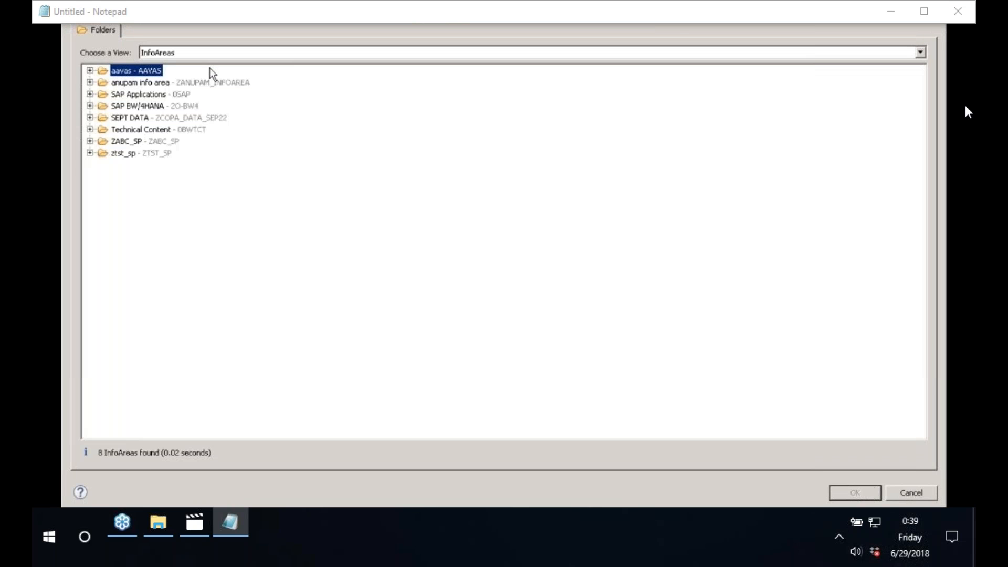
pyautogui.click(90, 118)
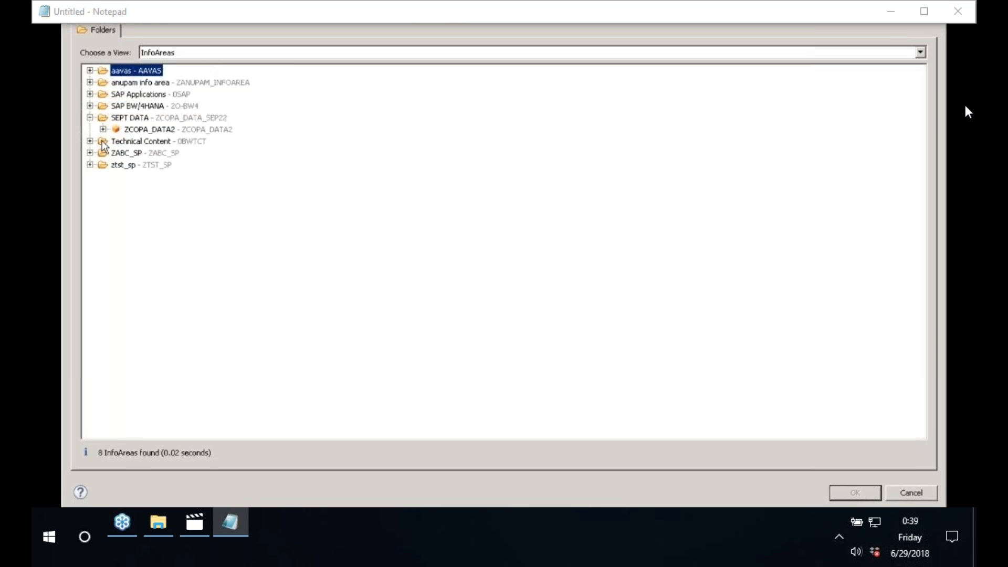
pyautogui.click(91, 141)
pyautogui.click(90, 165)
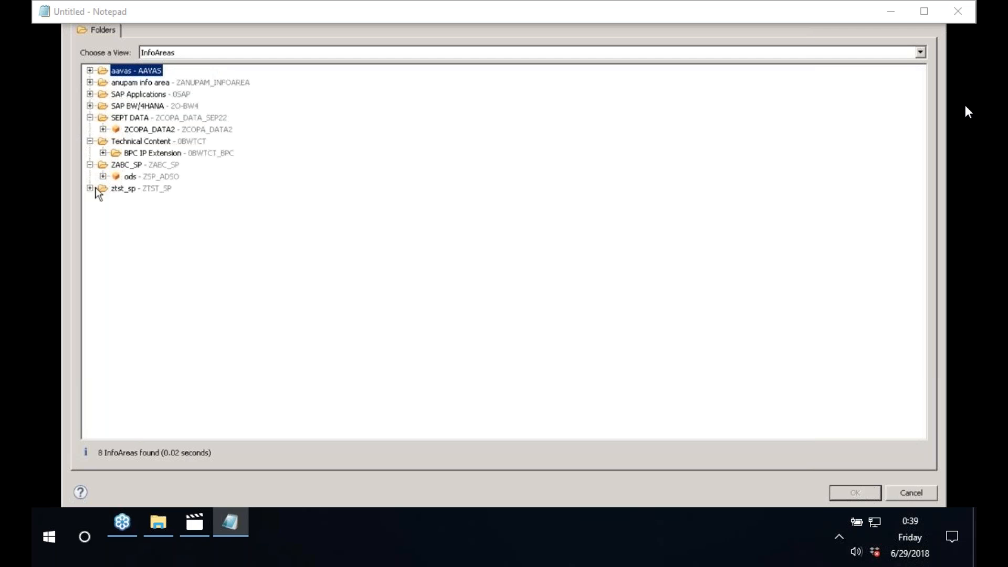
pyautogui.click(91, 188)
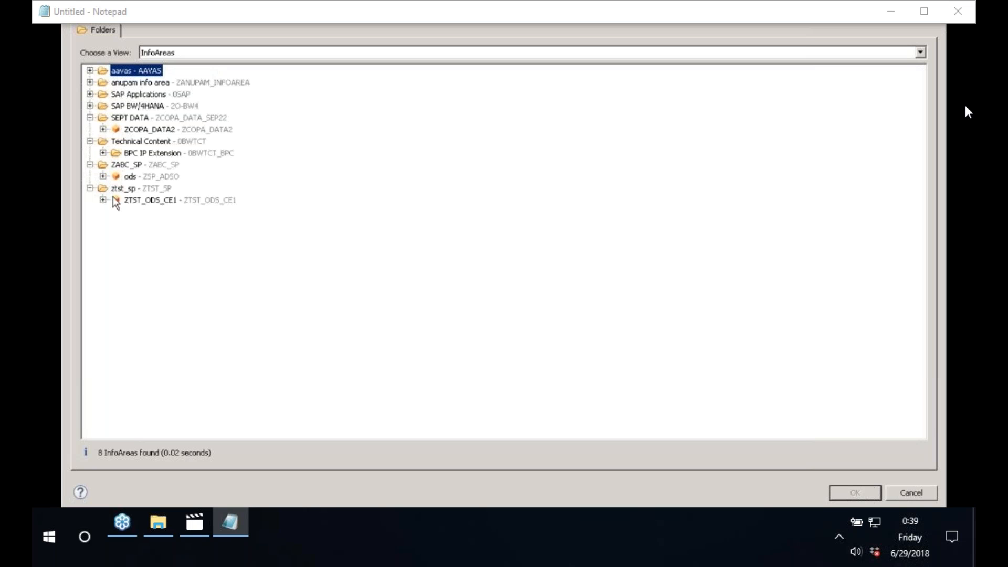
pyautogui.click(157, 204)
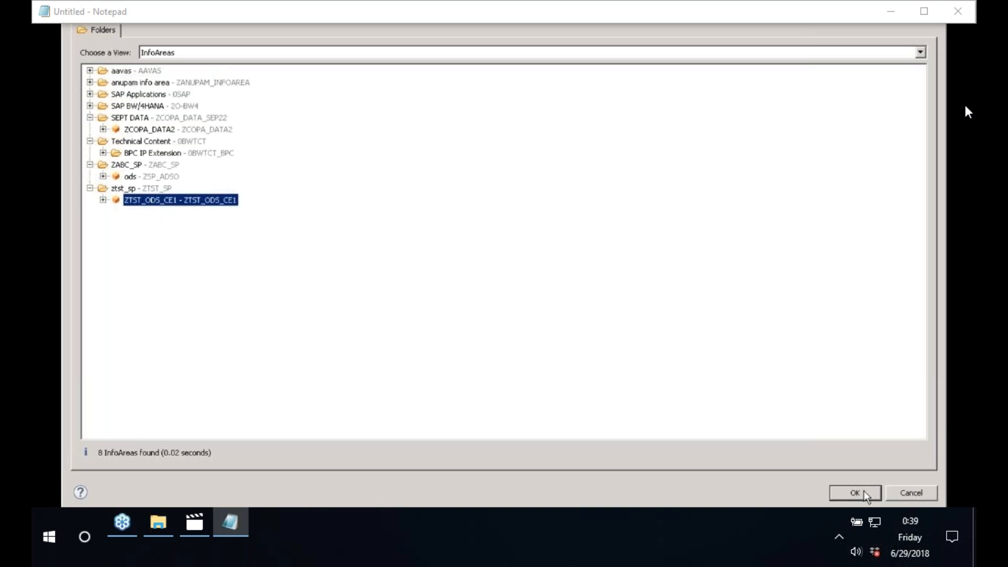
pyautogui.click(859, 493)
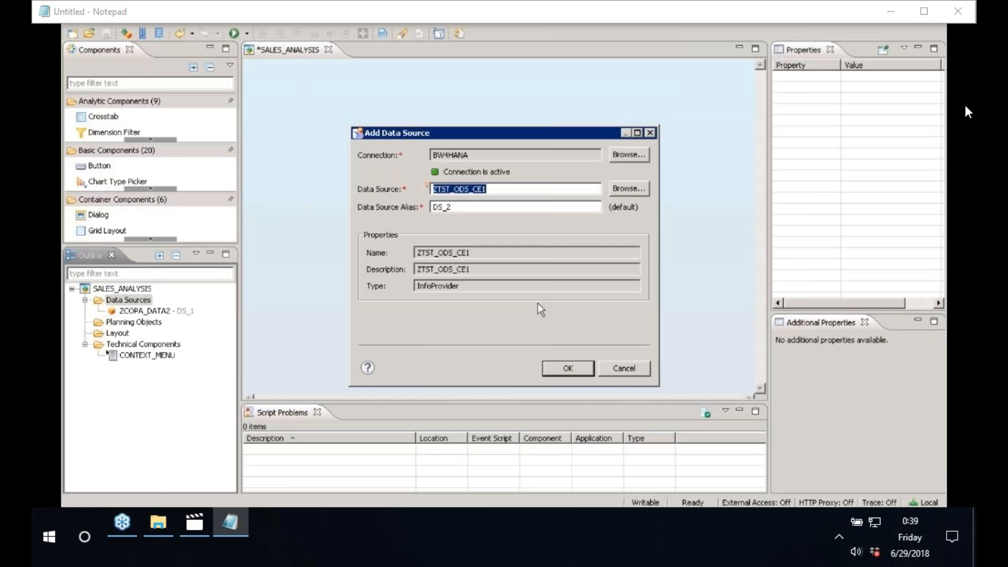
pyautogui.click(568, 368)
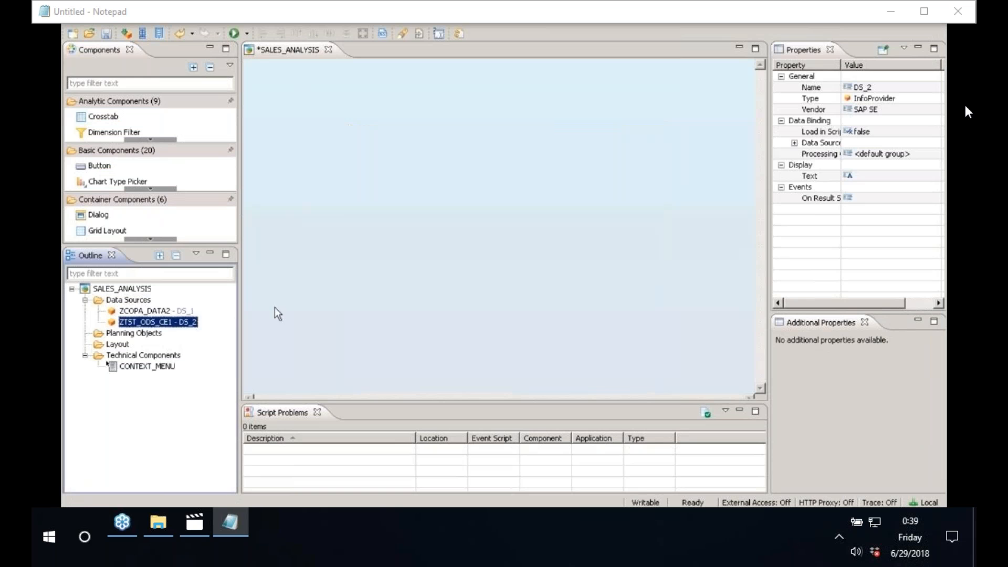
# Step: Put Customer in DS_2's rows and delete the exchange-rate and accrued sales deduction measures, leaving Revenue
pyautogui.rightClick(166, 323)
pyautogui.click(199, 408)
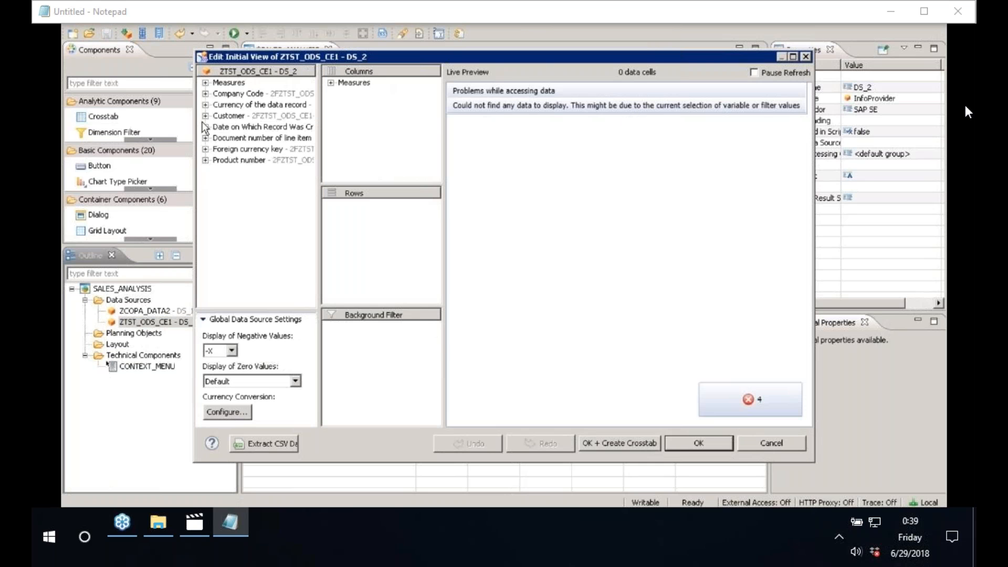
pyautogui.moveTo(211, 117); pyautogui.dragTo(357, 206)
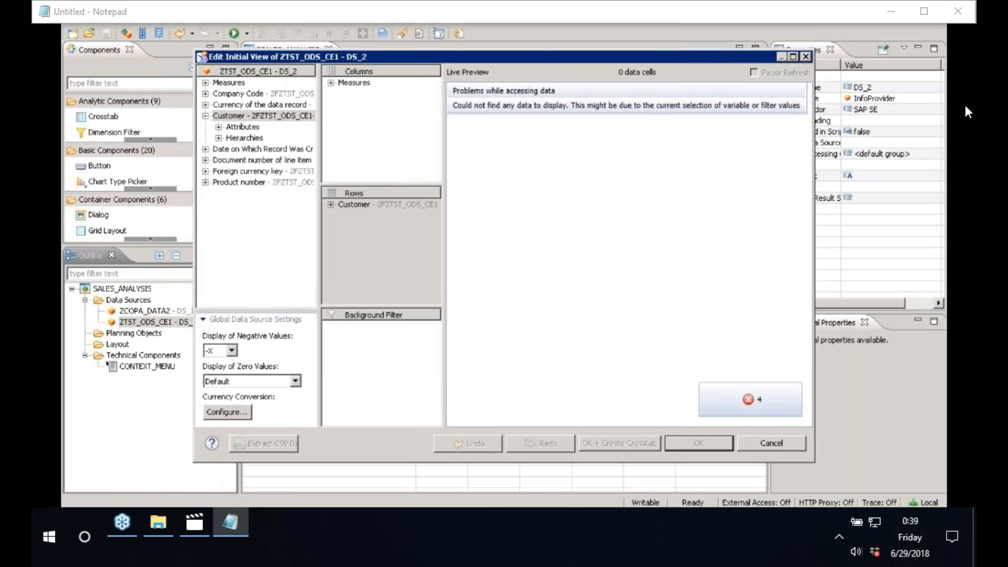
pyautogui.click(330, 82)
pyautogui.click(395, 93)
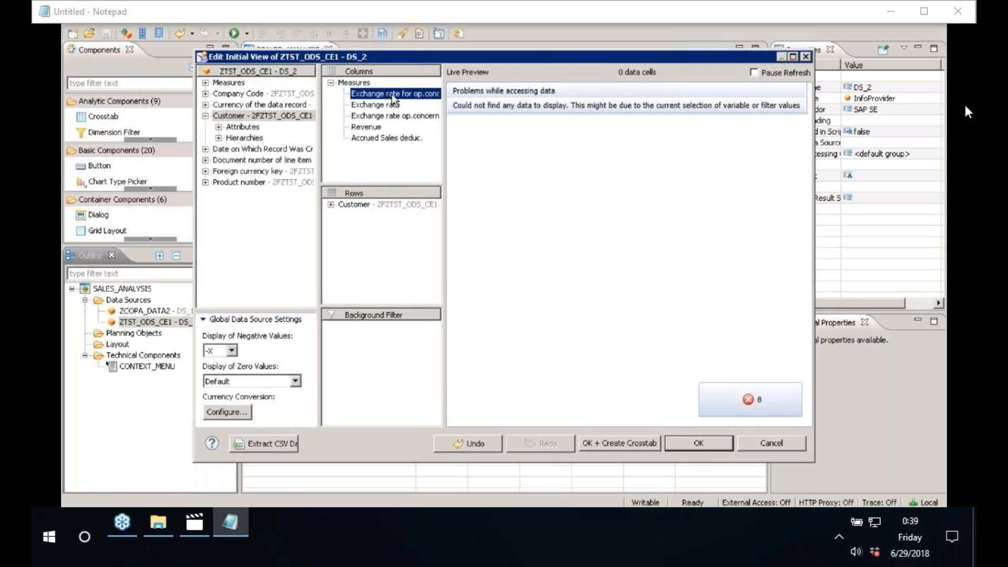
pyautogui.click(385, 115)
pyautogui.press('Delete')
pyautogui.click(391, 96)
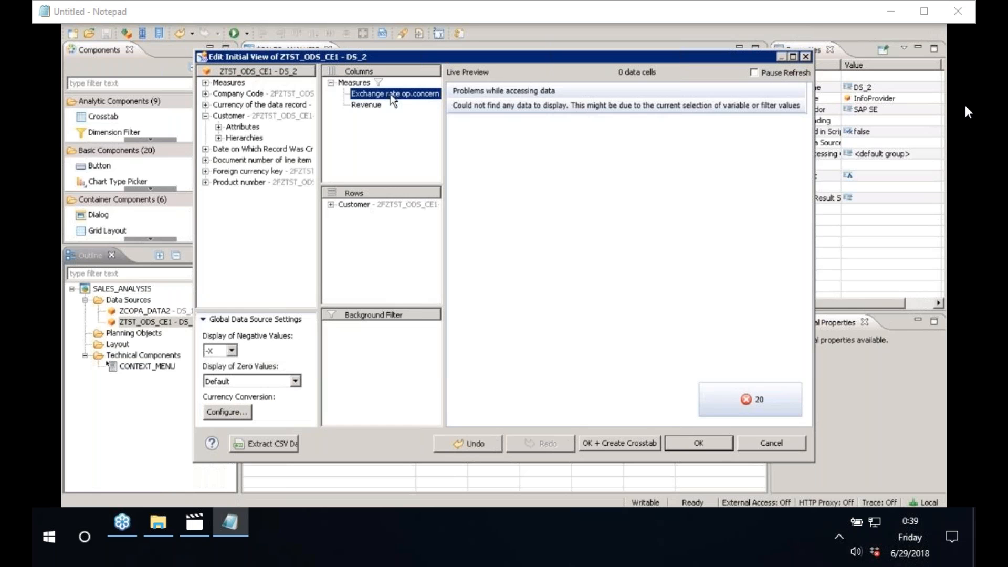
pyautogui.press('Delete')
pyautogui.click(331, 205)
pyautogui.click(715, 448)
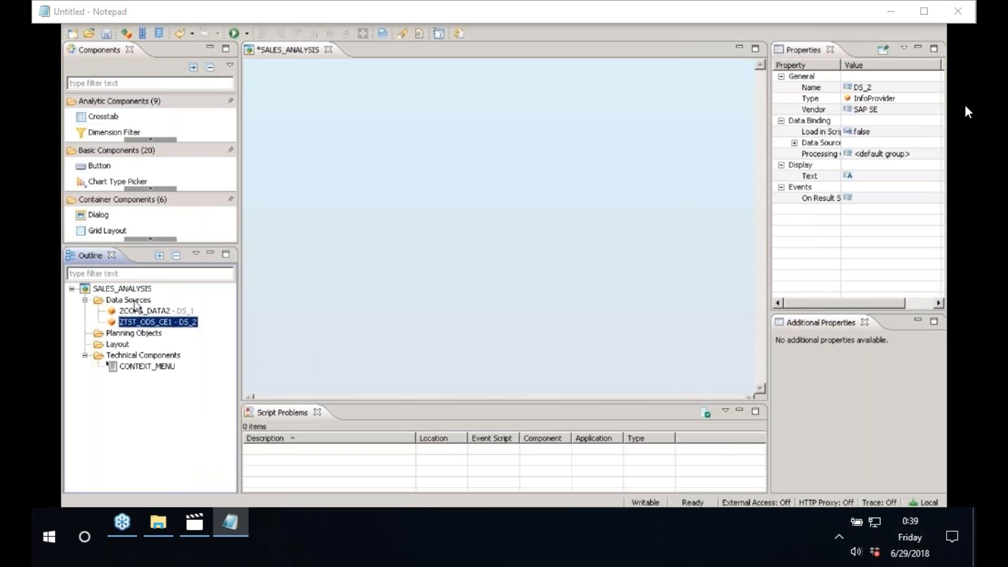
# Step: Add advance dso ZADDSO from the anupam info area as data source DS_3
pyautogui.rightClick(135, 302)
pyautogui.click(173, 310)
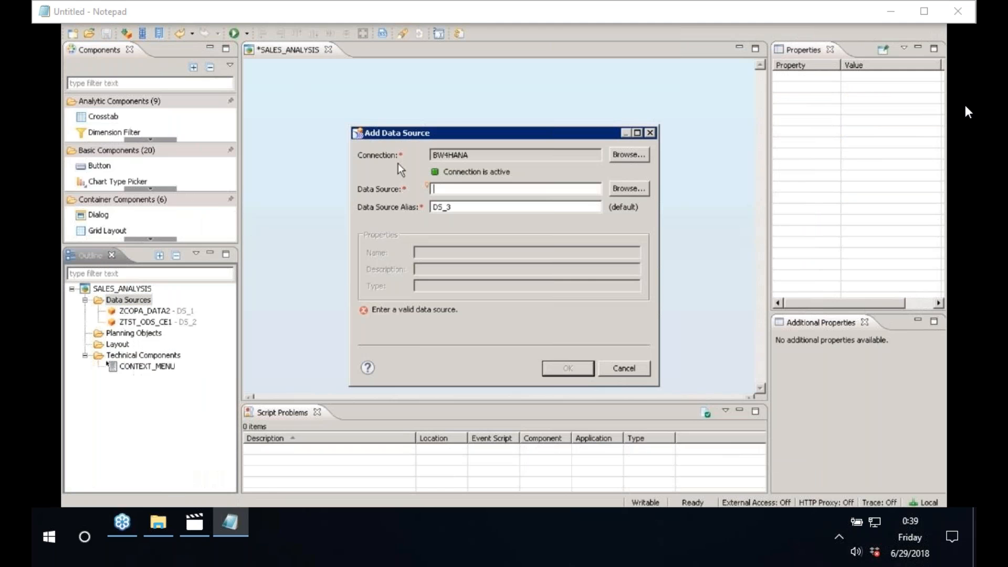
pyautogui.click(627, 188)
pyautogui.click(212, 53)
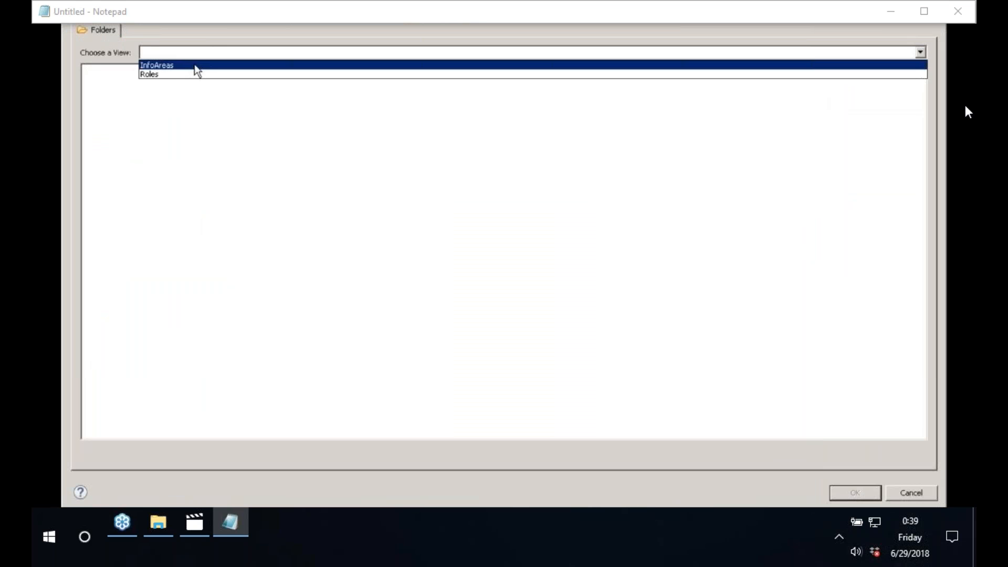
pyautogui.click(197, 66)
pyautogui.click(90, 83)
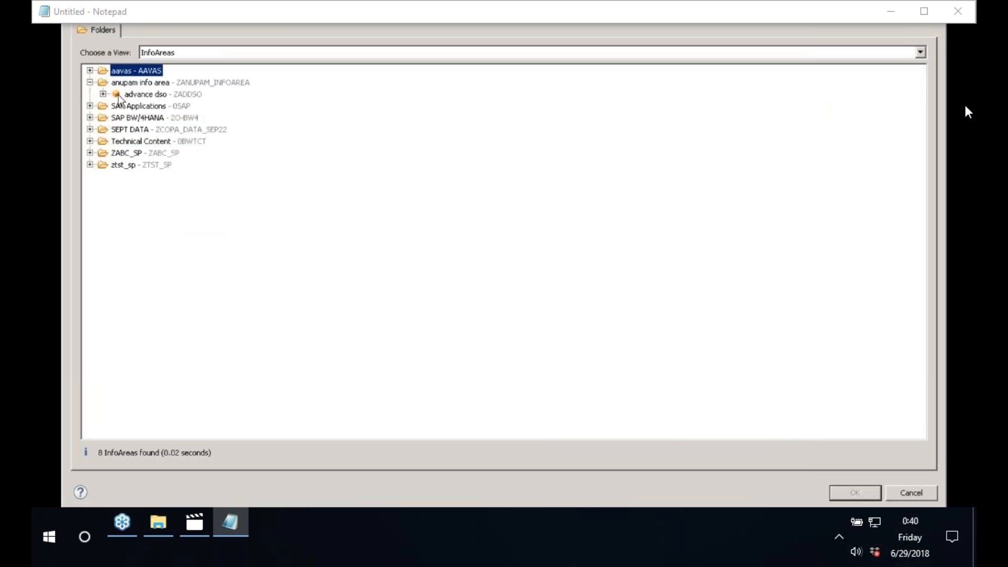
pyautogui.click(120, 96)
pyautogui.click(90, 70)
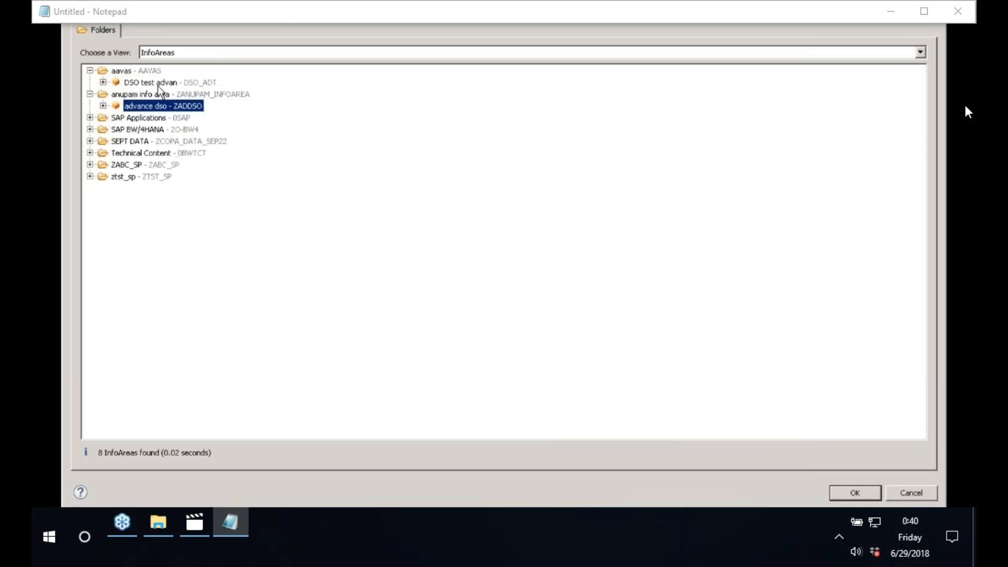
pyautogui.click(158, 84)
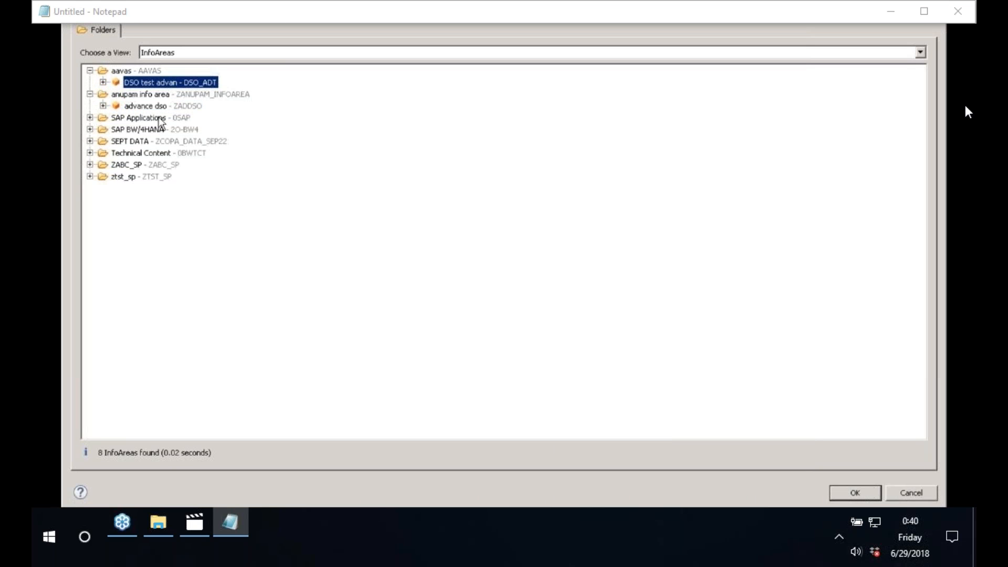
pyautogui.click(155, 106)
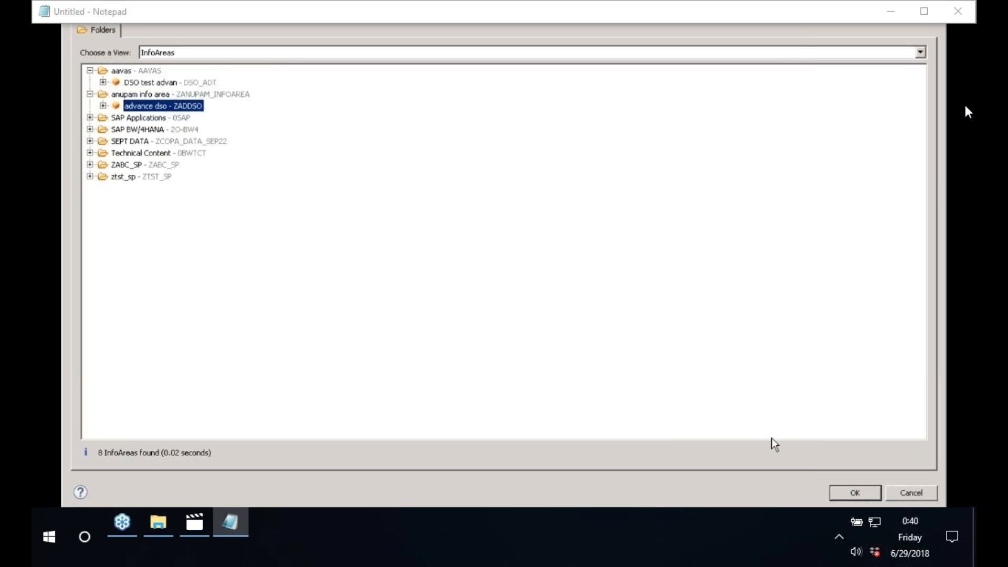
pyautogui.click(851, 493)
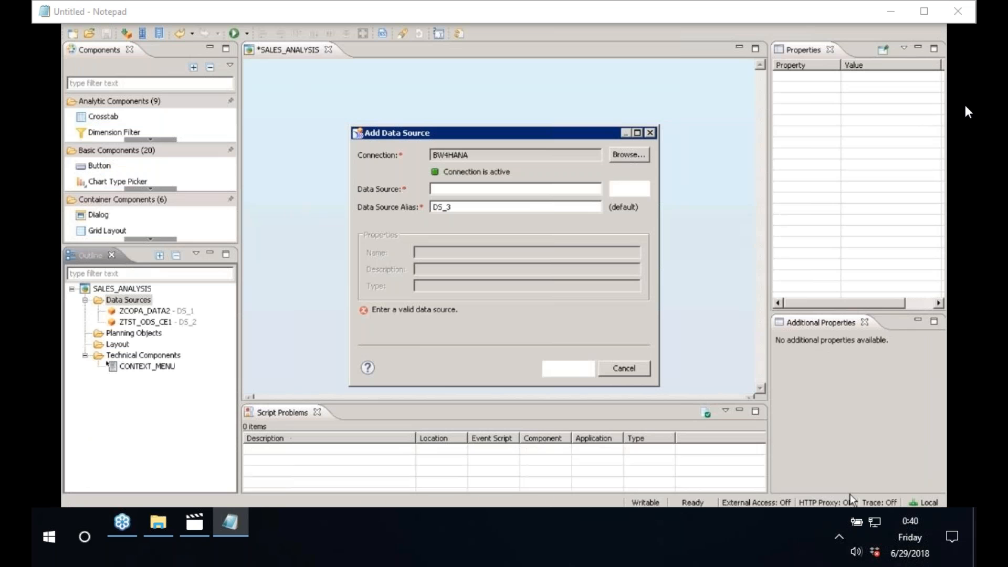
pyautogui.click(569, 369)
pyautogui.rightClick(152, 311)
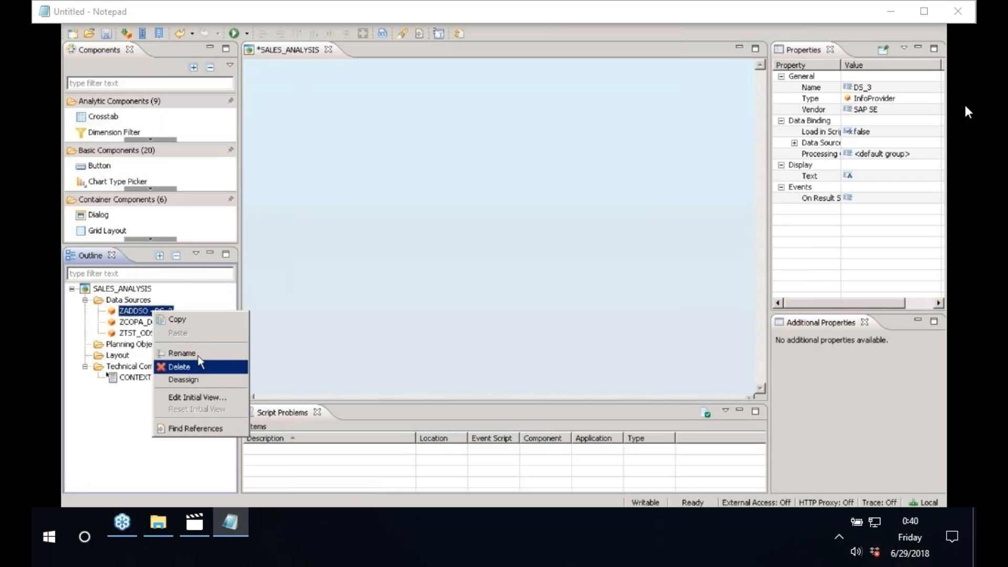
pyautogui.click(194, 402)
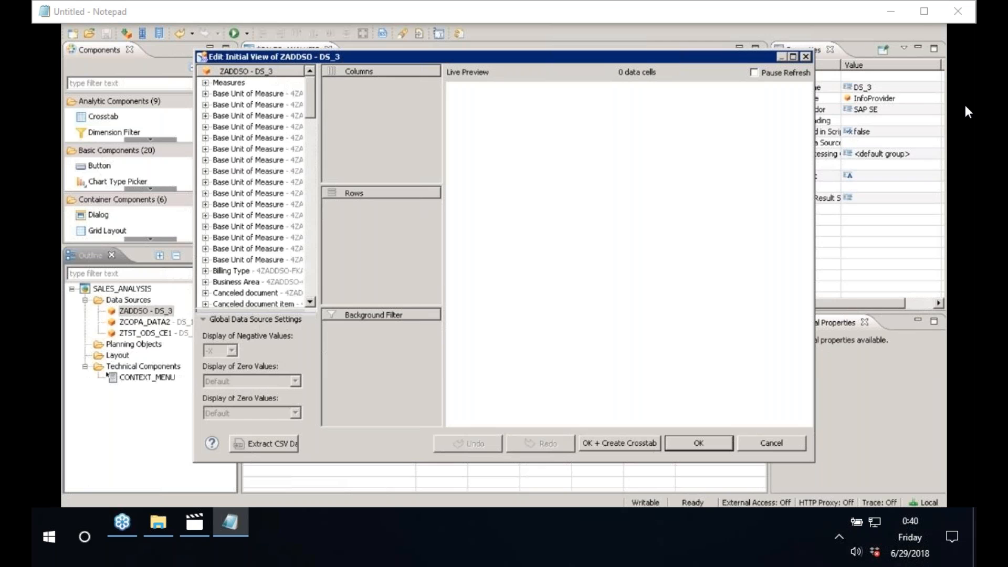
pyautogui.scroll(-7, 312, 135)
pyautogui.scroll(-6, 312, 136)
pyautogui.moveTo(284, 193); pyautogui.dragTo(368, 231)
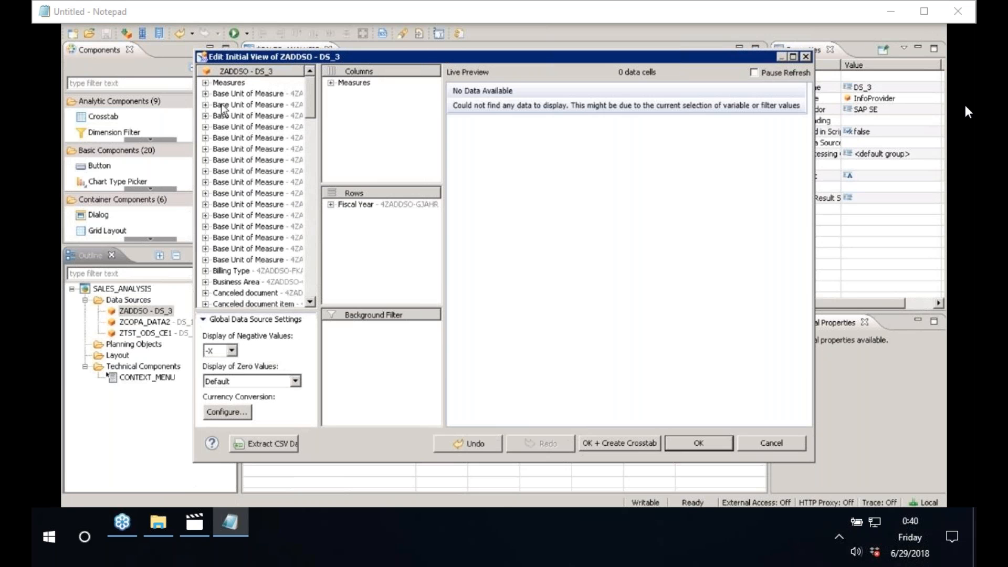
pyautogui.moveTo(235, 271); pyautogui.dragTo(368, 215)
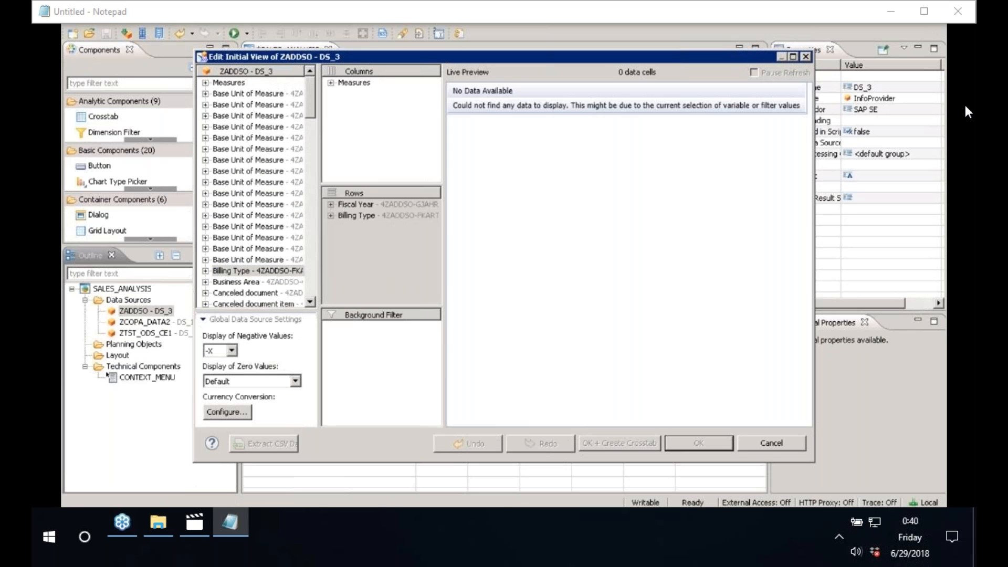
pyautogui.moveTo(247, 148); pyautogui.dragTo(374, 154)
pyautogui.click(331, 83)
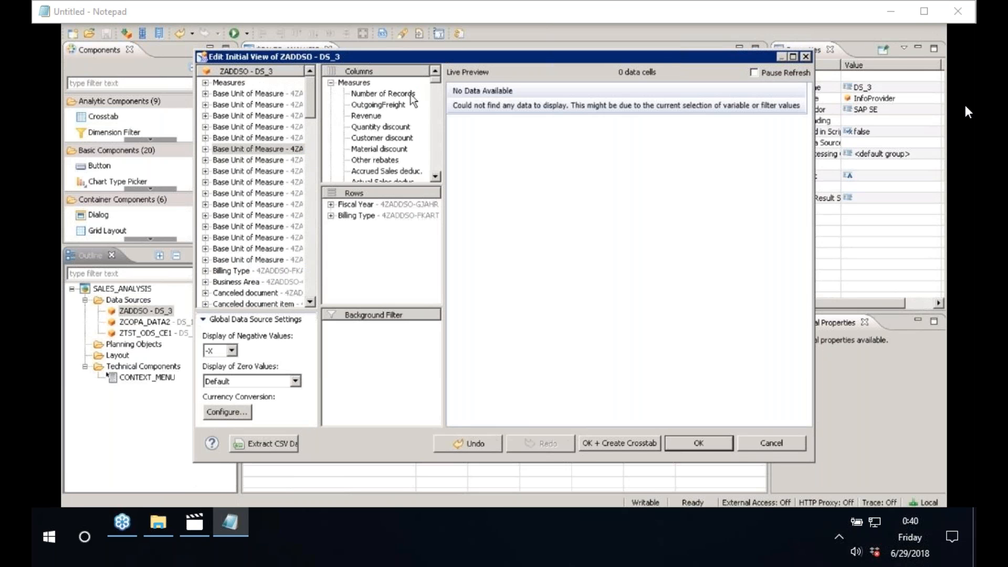
pyautogui.click(411, 94)
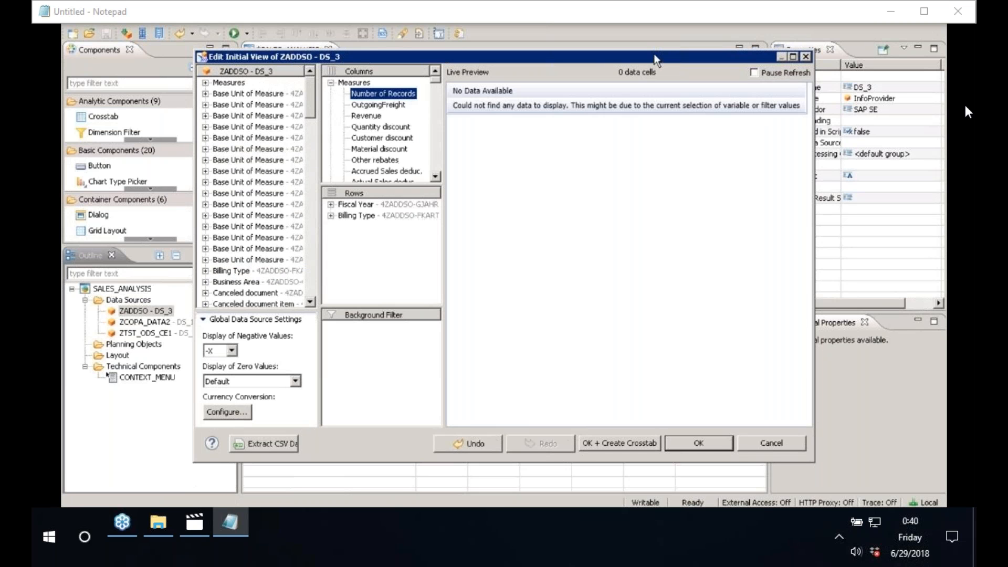
pyautogui.moveTo(655, 55); pyautogui.dragTo(529, 35)
pyautogui.click(151, 423)
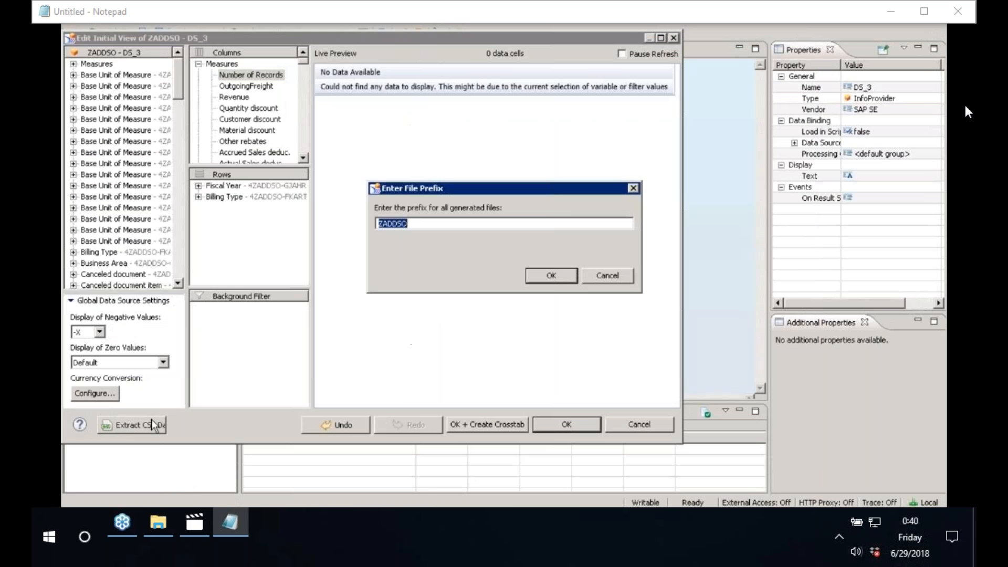
pyautogui.click(552, 338)
pyautogui.click(575, 346)
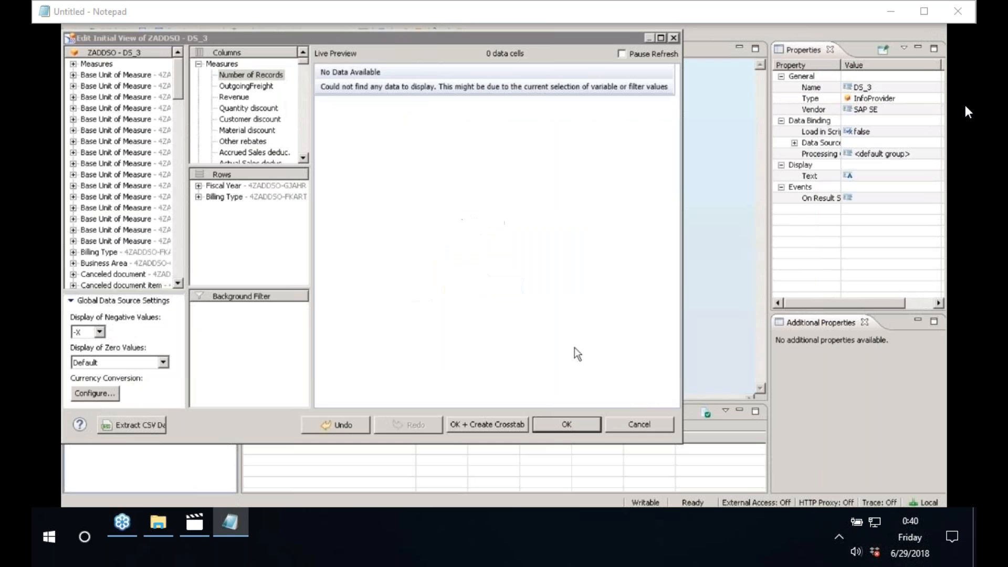
pyautogui.click(640, 424)
pyautogui.click(414, 247)
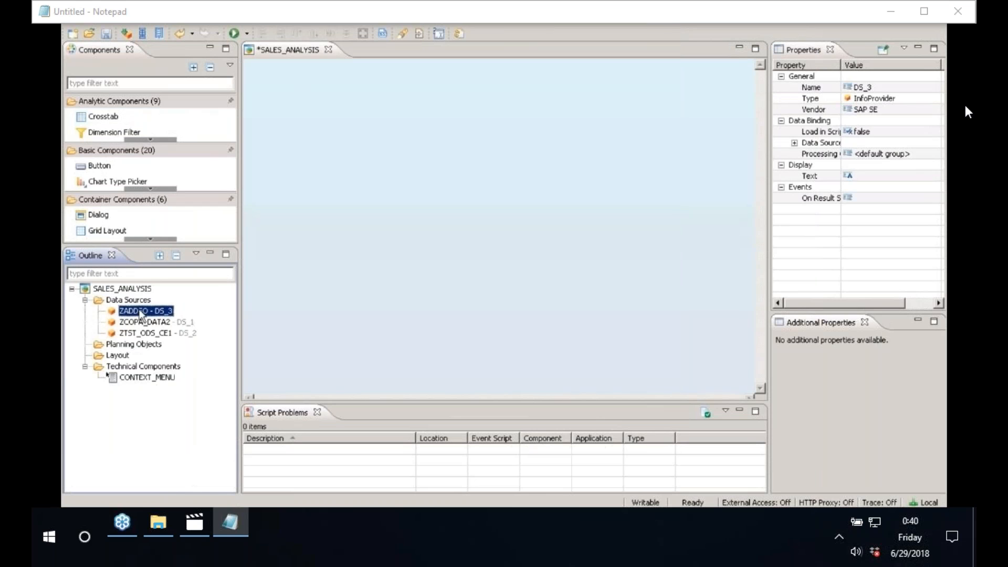
# Step: Abandon adding a CSV data source from the Desktop and switch over to Excel
pyautogui.rightClick(129, 300)
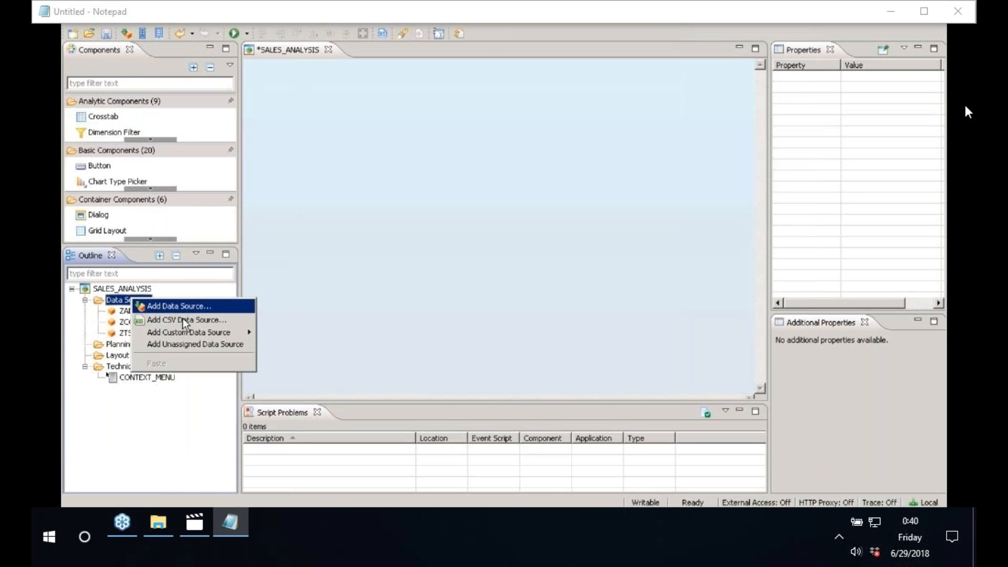
pyautogui.click(184, 323)
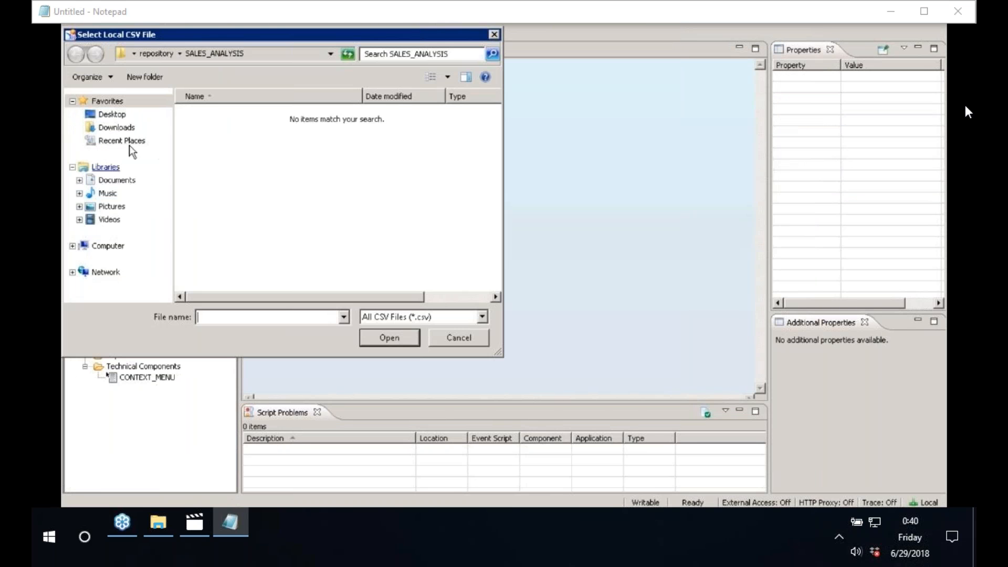
pyautogui.click(113, 118)
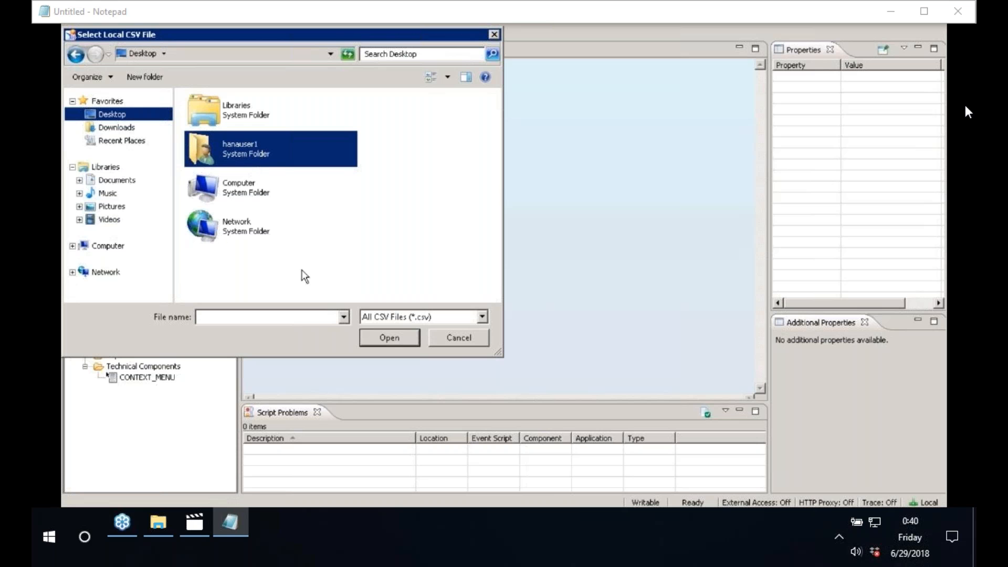
pyautogui.click(451, 339)
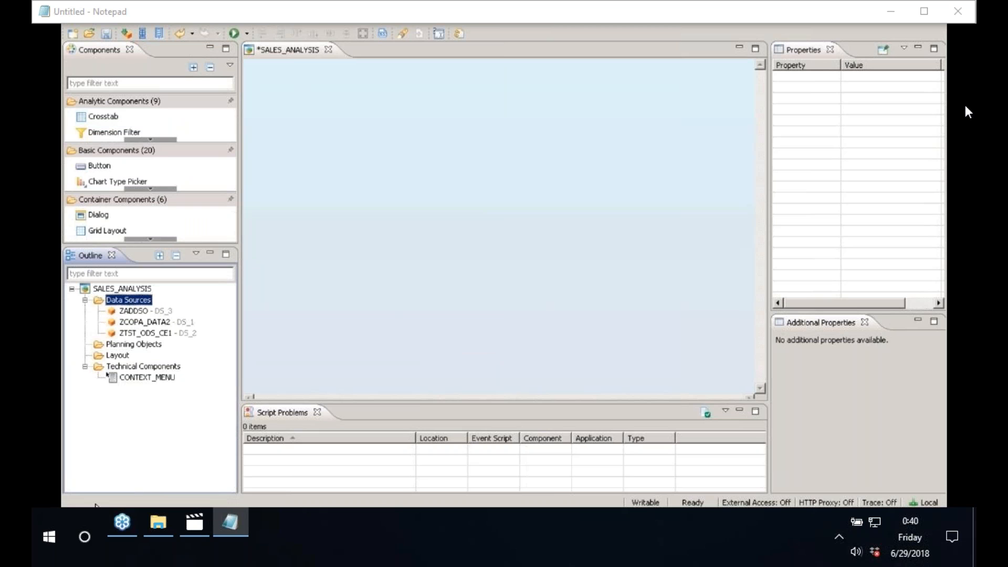
pyautogui.hotkey('alt', 'Tab')
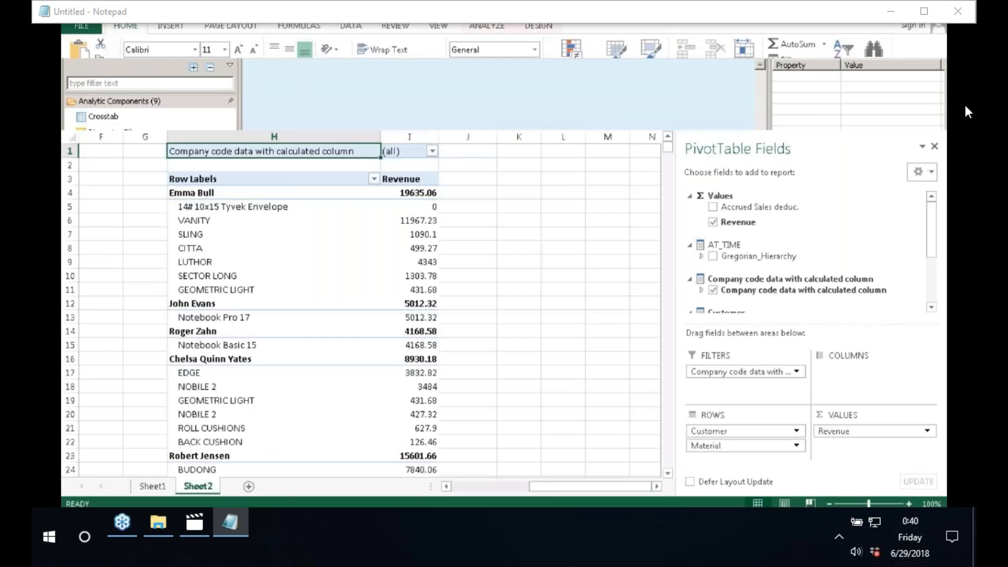
# Step: Create a new blank Excel workbook with headers BUKRS in A1 and VV010 in B1
pyautogui.click(185, 272)
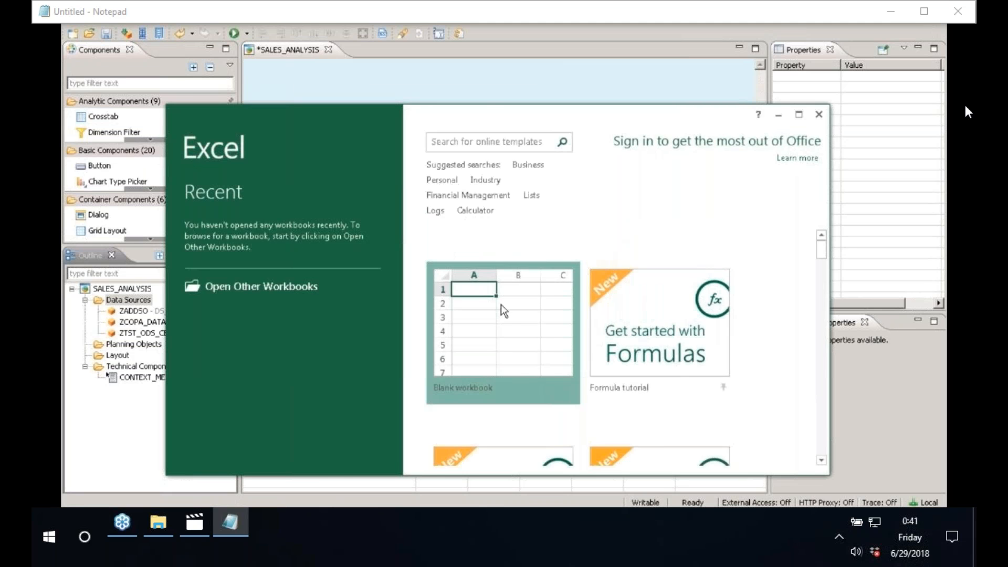
pyautogui.click(503, 311)
pyautogui.click(799, 115)
pyautogui.click(112, 152)
pyautogui.write('BUKRS')
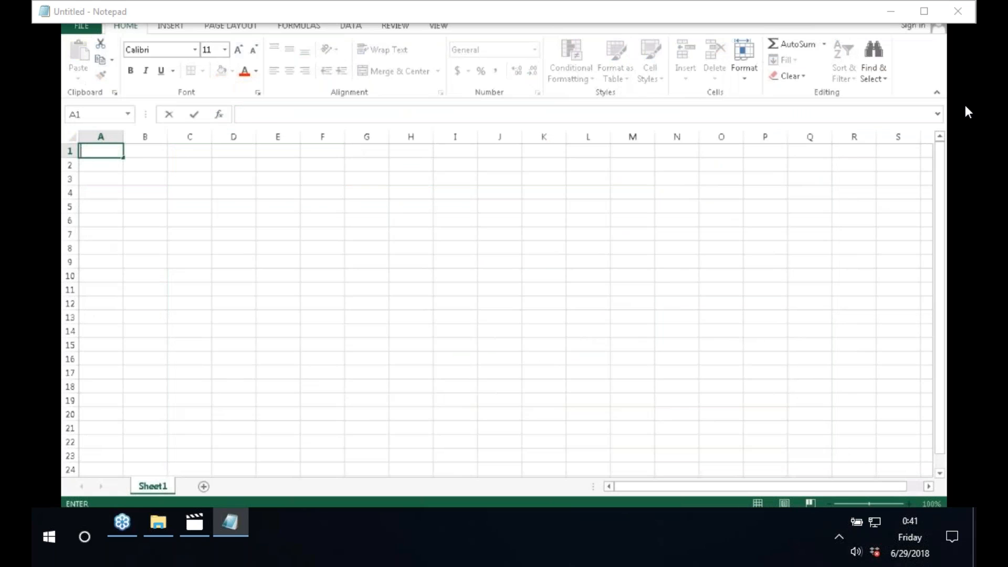
pyautogui.click(144, 156)
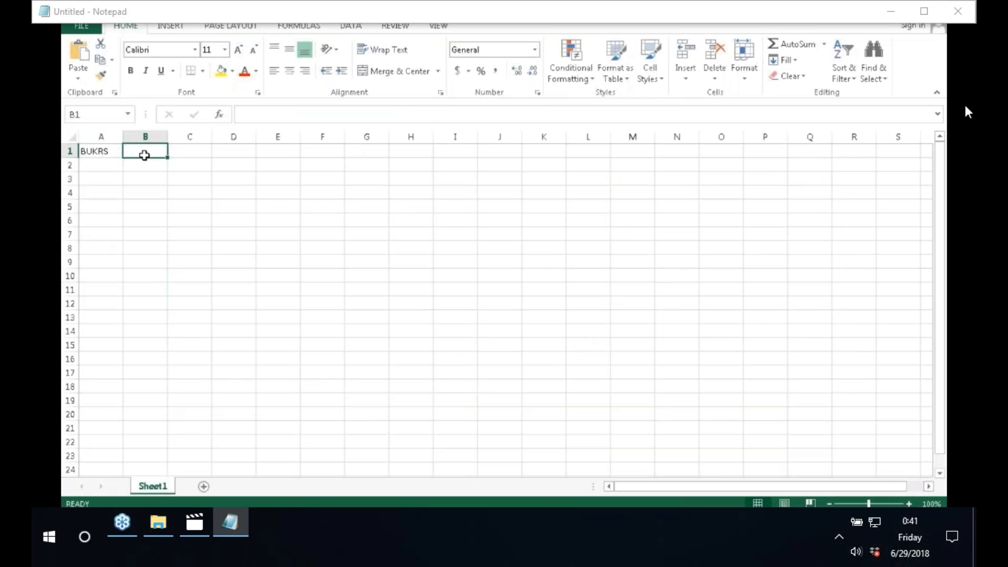
pyautogui.write('VV010')
pyautogui.press('Tab')
pyautogui.press('Tab')
pyautogui.press('Tab')
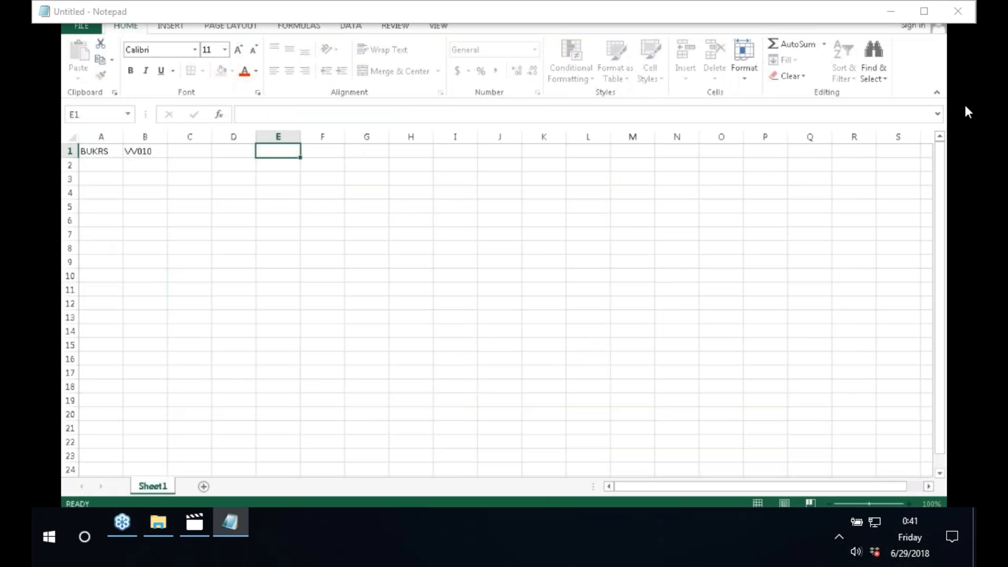
# Step: Fill column A with the series 1000, 2000 … 18000 down to row 19
pyautogui.click(90, 165)
pyautogui.write('1000')
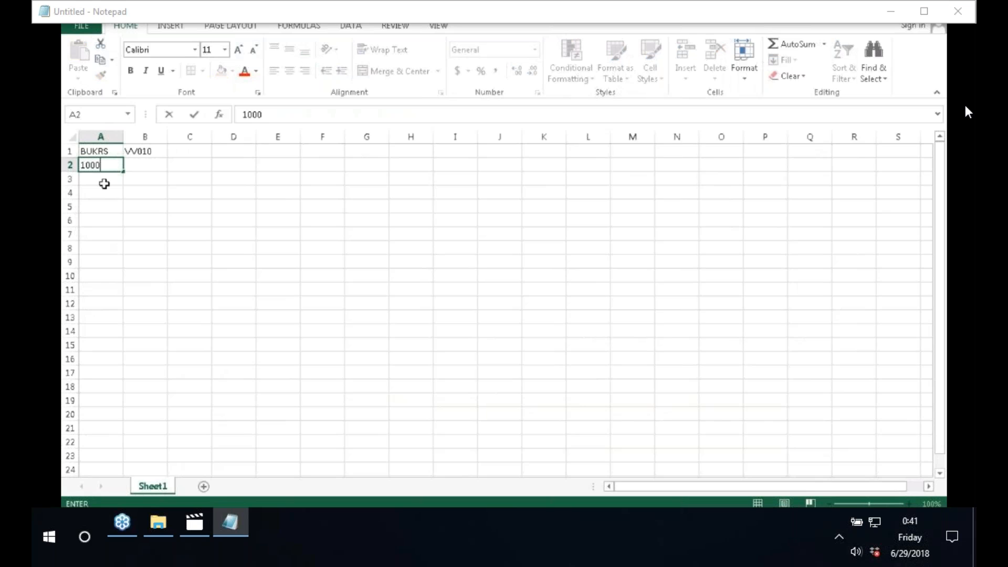
pyautogui.press('Return')
pyautogui.write('2000')
pyautogui.click(134, 163)
pyautogui.moveTo(108, 164); pyautogui.dragTo(124, 407)
# Step: Fill column B with the series 10, 20 … 180 down to row 19
pyautogui.click(146, 164)
pyautogui.write('10')
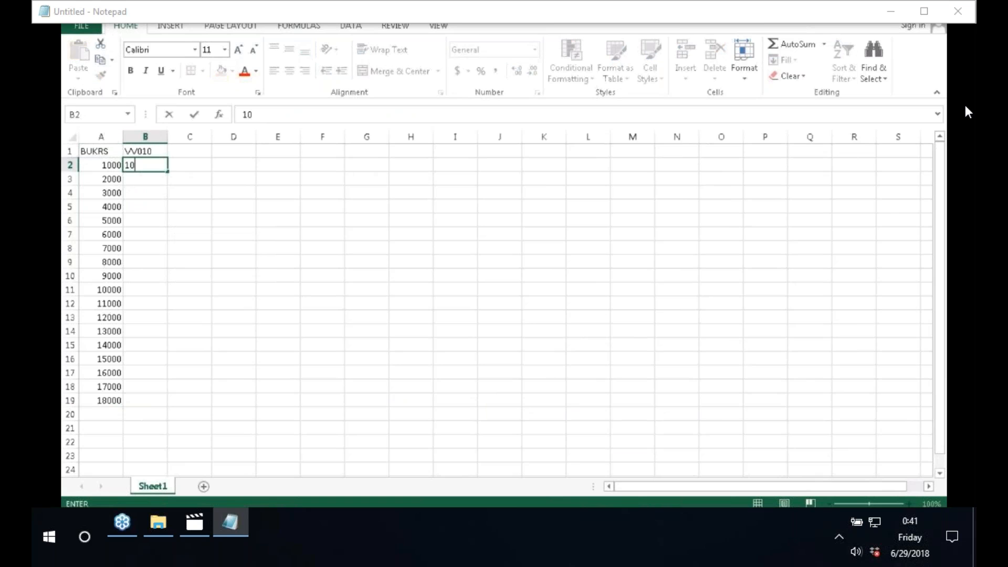
pyautogui.press('Return')
pyautogui.write('20')
pyautogui.click(161, 154)
pyautogui.moveTo(145, 165); pyautogui.dragTo(157, 402)
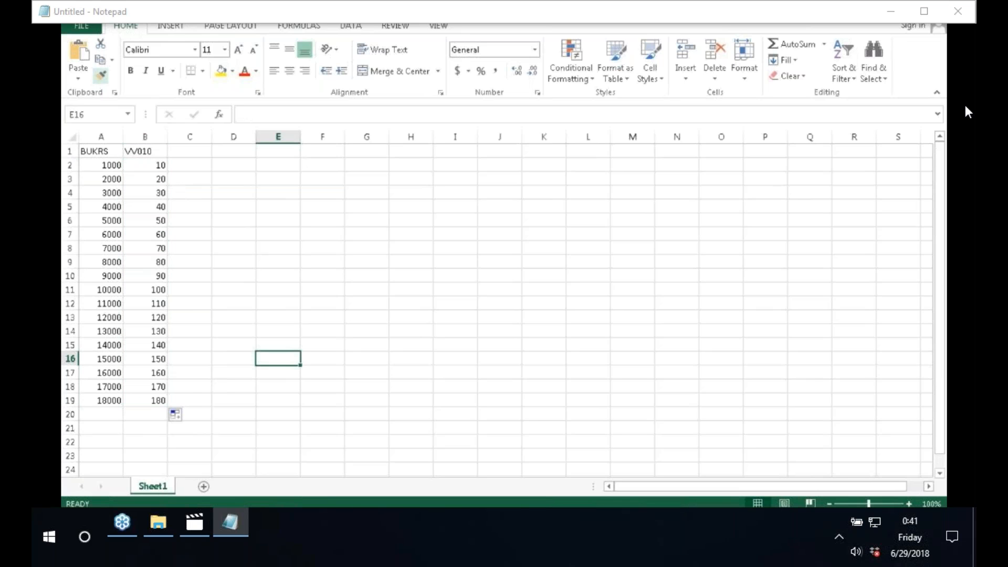
pyautogui.click(82, 25)
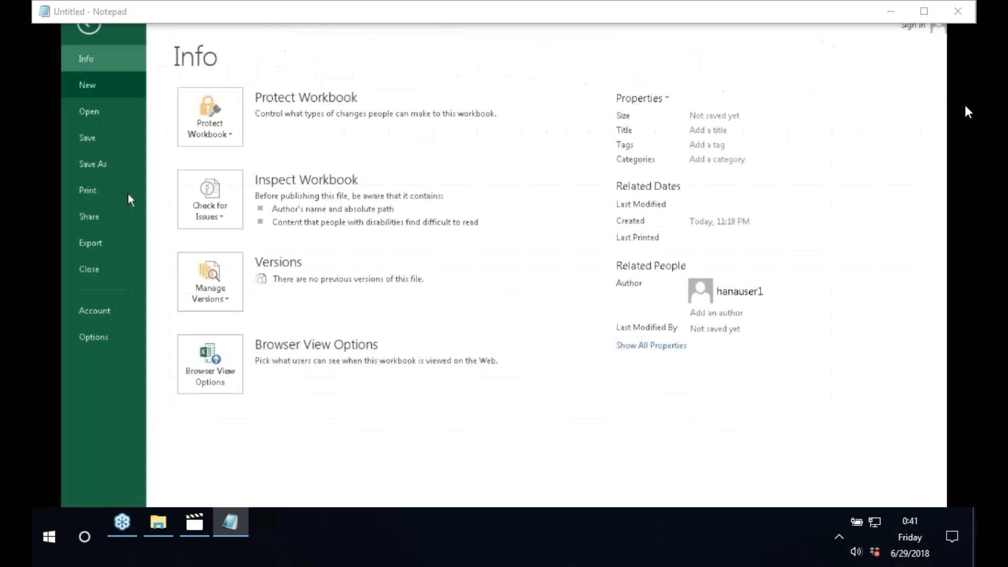
# Step: Set up Save As to the Desktop with file type CSV (Comma delimited)
pyautogui.click(97, 167)
pyautogui.click(420, 217)
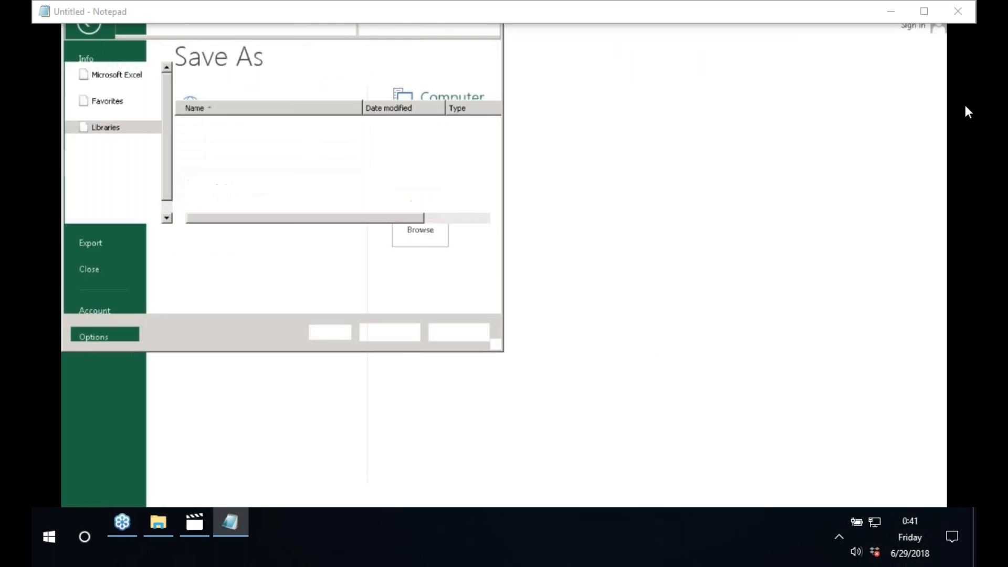
pyautogui.click(120, 119)
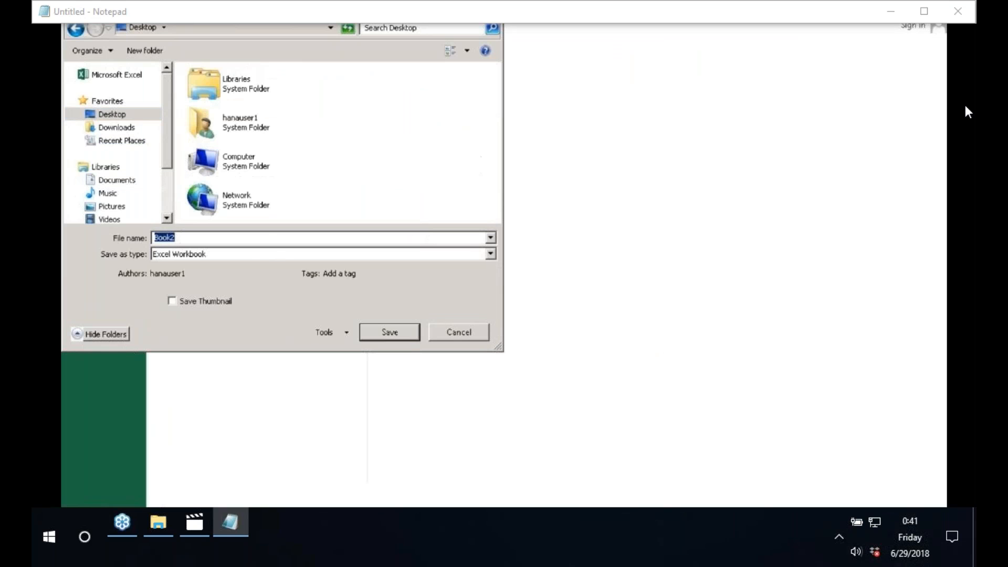
pyautogui.click(244, 254)
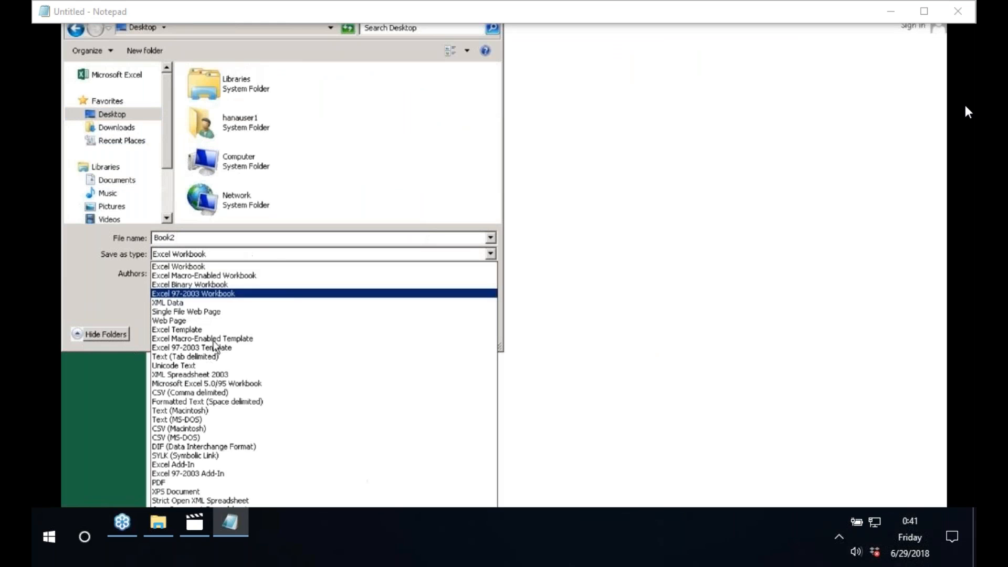
pyautogui.click(190, 393)
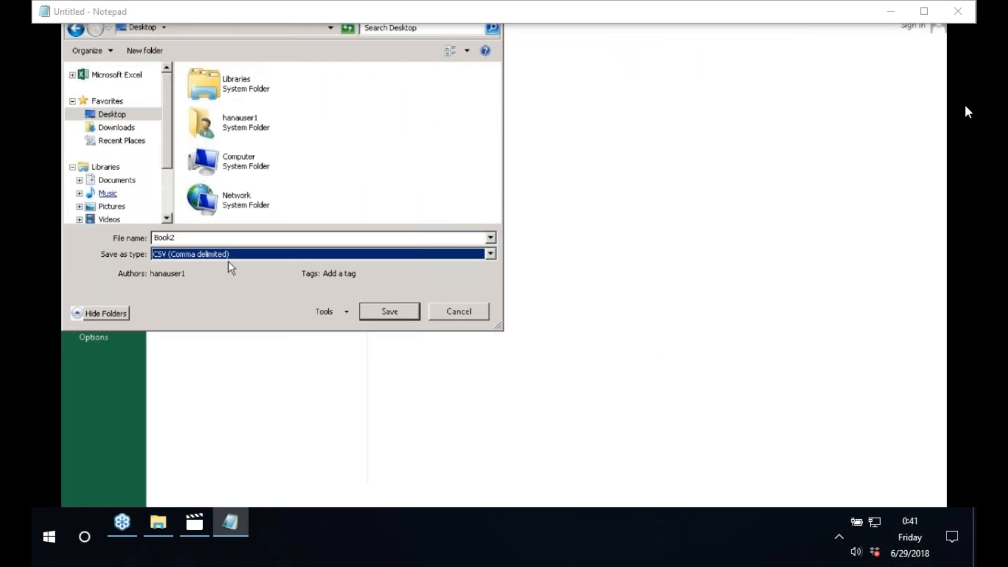
pyautogui.doubleClick(202, 239)
pyautogui.press('BackSpace')
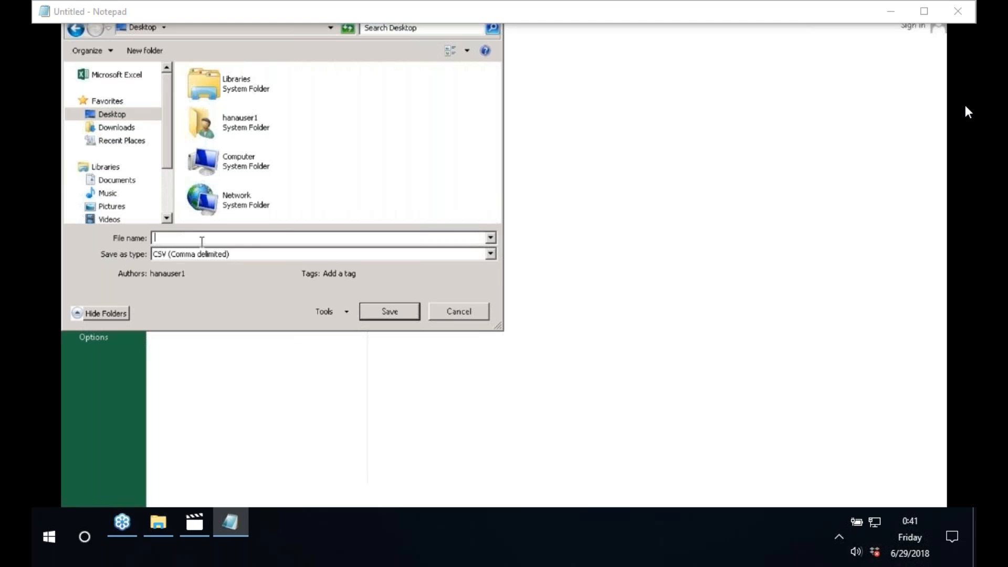
# Step: Name the file SALES_ANALYSIS and save it, keeping the CSV format
pyautogui.write('SALEANALYSOS2018')
pyautogui.press('BackSpace')
pyautogui.press('BackSpace')
pyautogui.press('BackSpace')
pyautogui.press('BackSpace')
pyautogui.press('BackSpace')
pyautogui.press('BackSpace')
pyautogui.press('BackSpace')
pyautogui.press('BackSpace')
pyautogui.press('BackSpace')
pyautogui.press('BackSpace')
pyautogui.press('BackSpace')
pyautogui.press('BackSpace')
pyautogui.press('BackSpace')
pyautogui.press('BackSpace')
pyautogui.press('BackSpace')
pyautogui.press('BackSpace')
pyautogui.write('S')
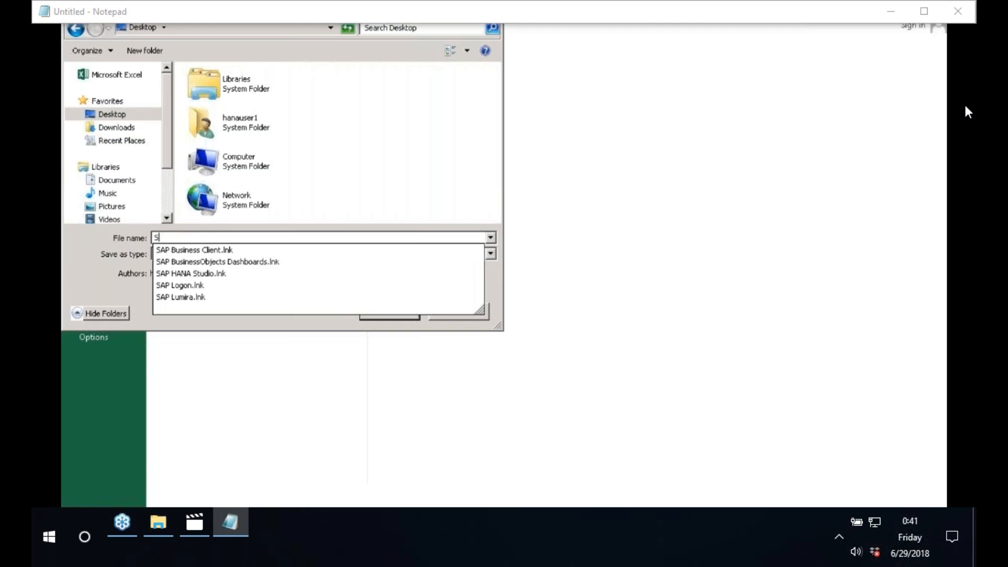
pyautogui.write('ALES_ANALYSOIS')
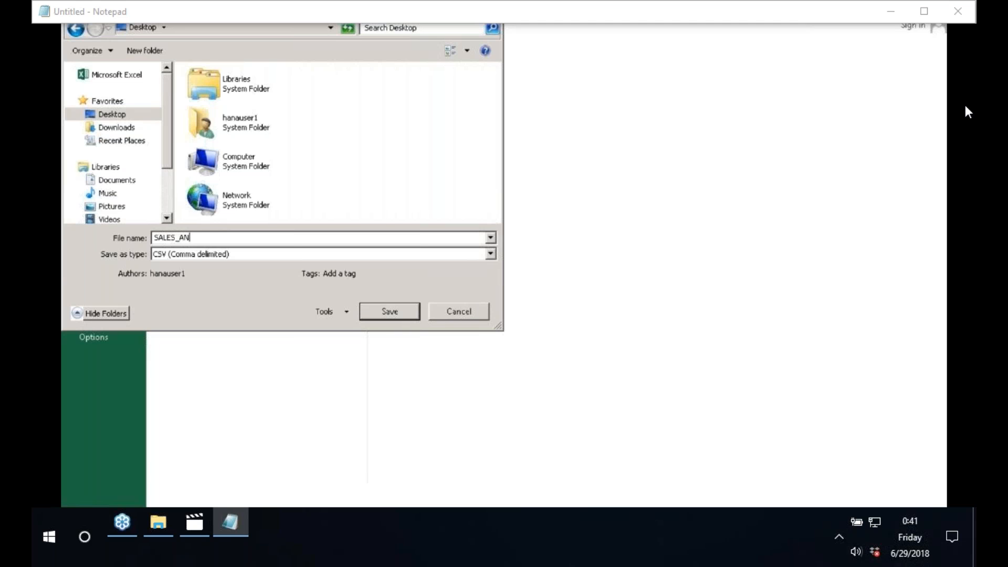
pyautogui.press('BackSpace')
pyautogui.press('BackSpace')
pyautogui.press('BackSpace')
pyautogui.press('BackSpace')
pyautogui.write('SIS')
pyautogui.press('Return')
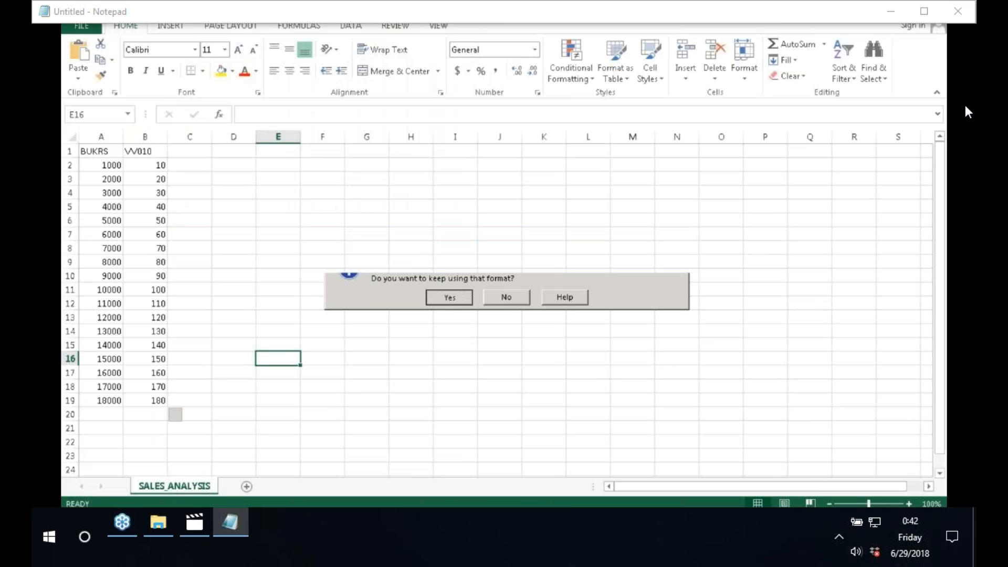
pyautogui.press('Return')
# Step: Close the workbook, saving changes to SALES_ANALYSIS.csv in CSV format
pyautogui.click(937, 8)
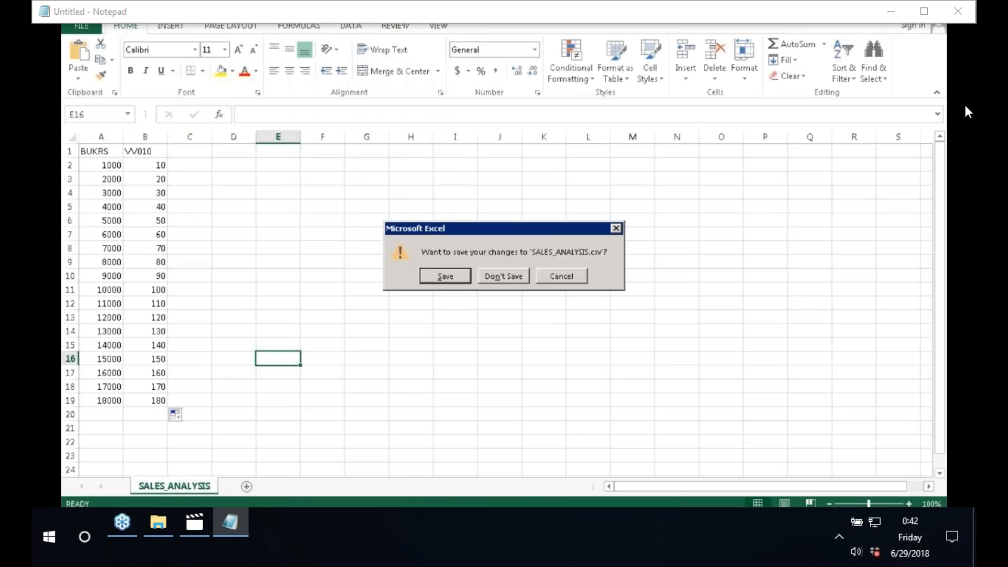
pyautogui.click(445, 278)
pyautogui.click(449, 298)
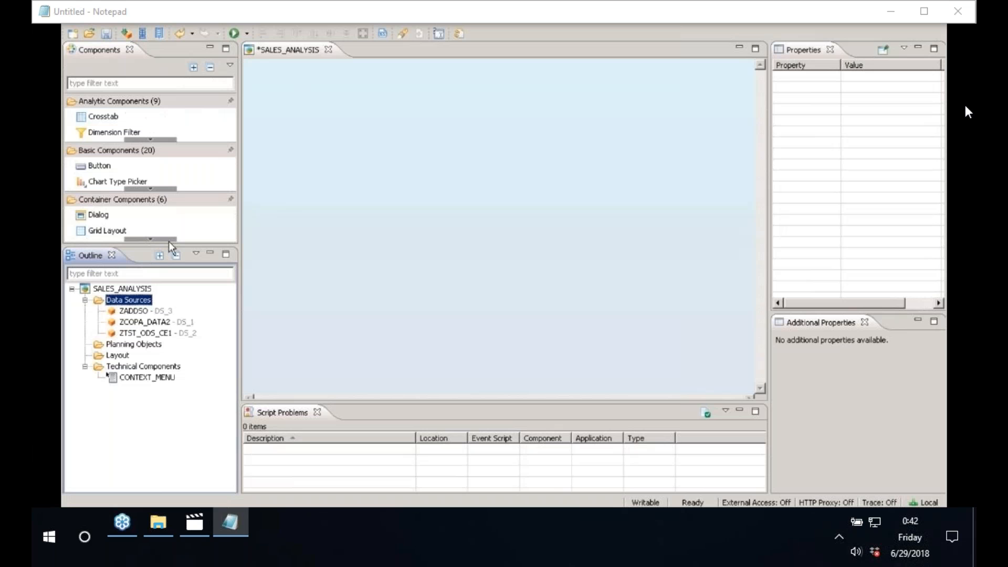
# Step: Add SALES_ANALYSIS.csv to the app as CSV data source DS_4
pyautogui.rightClick(136, 301)
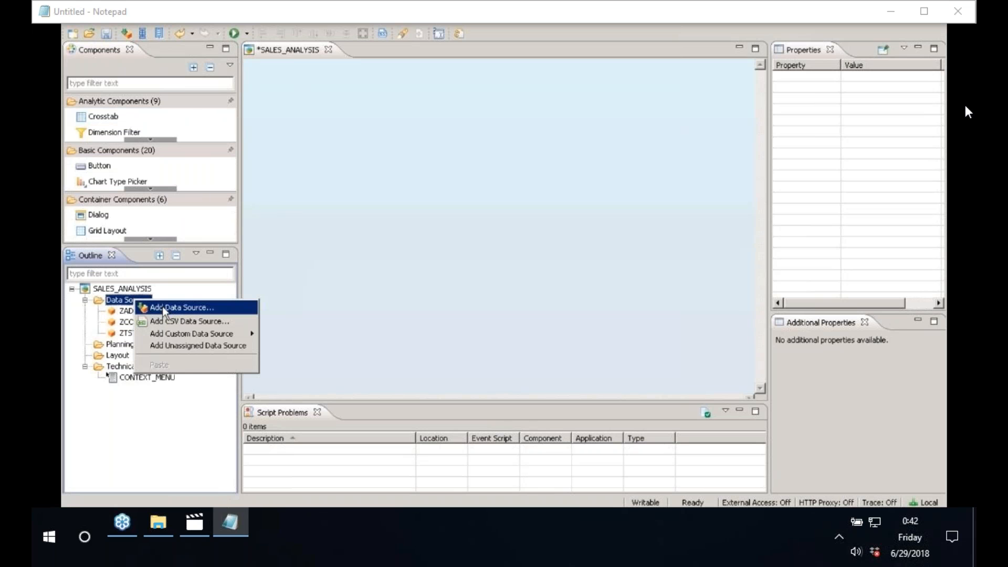
pyautogui.click(168, 320)
pyautogui.click(271, 269)
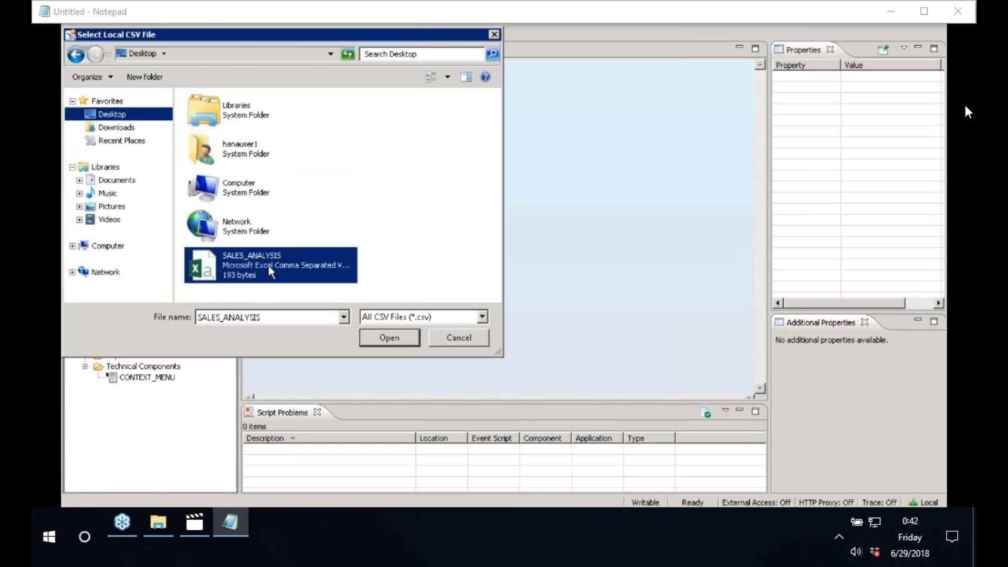
pyautogui.doubleClick(261, 269)
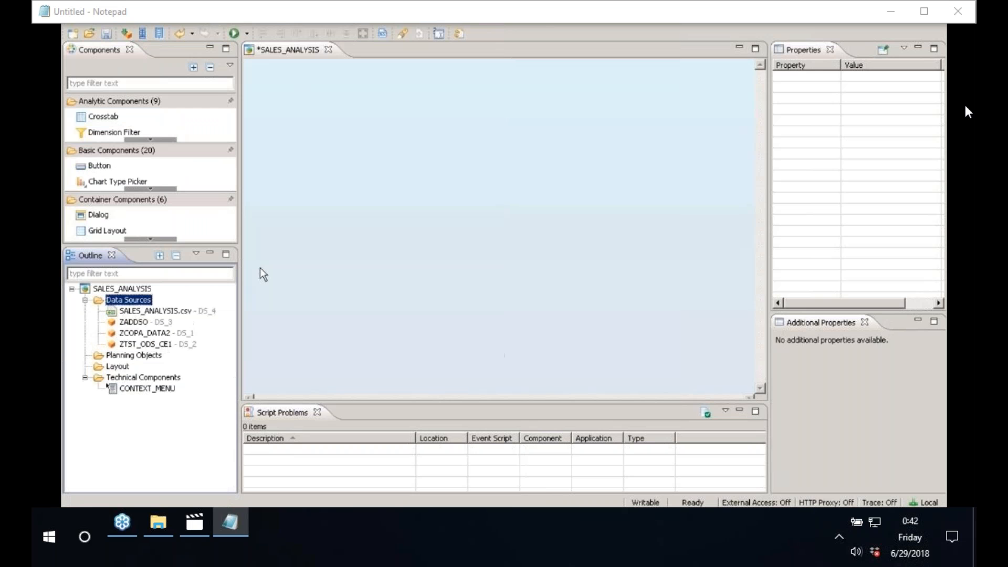
# Step: Try editing DS_4's initial view twice, dismissing the initialization error each time
pyautogui.rightClick(184, 311)
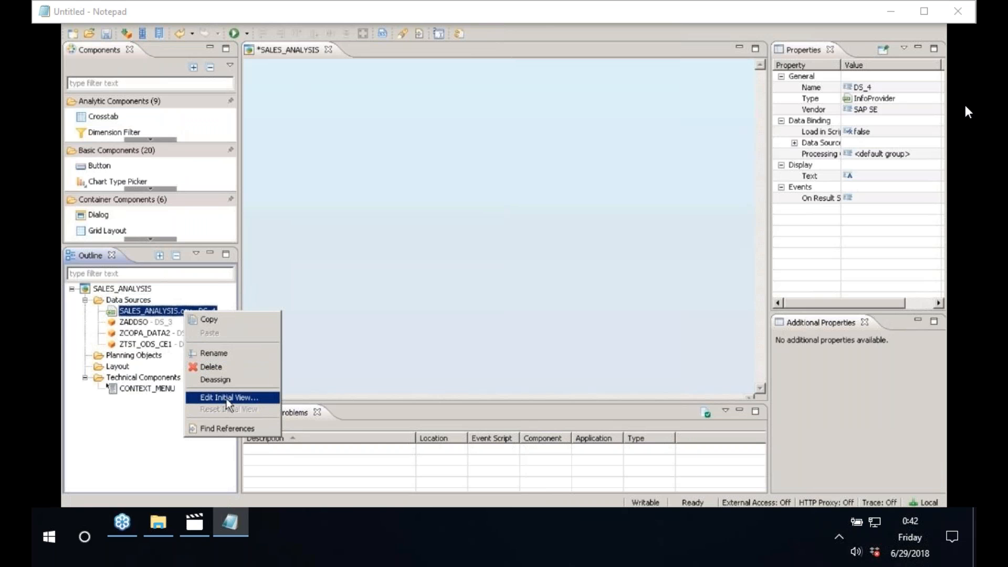
pyautogui.click(227, 399)
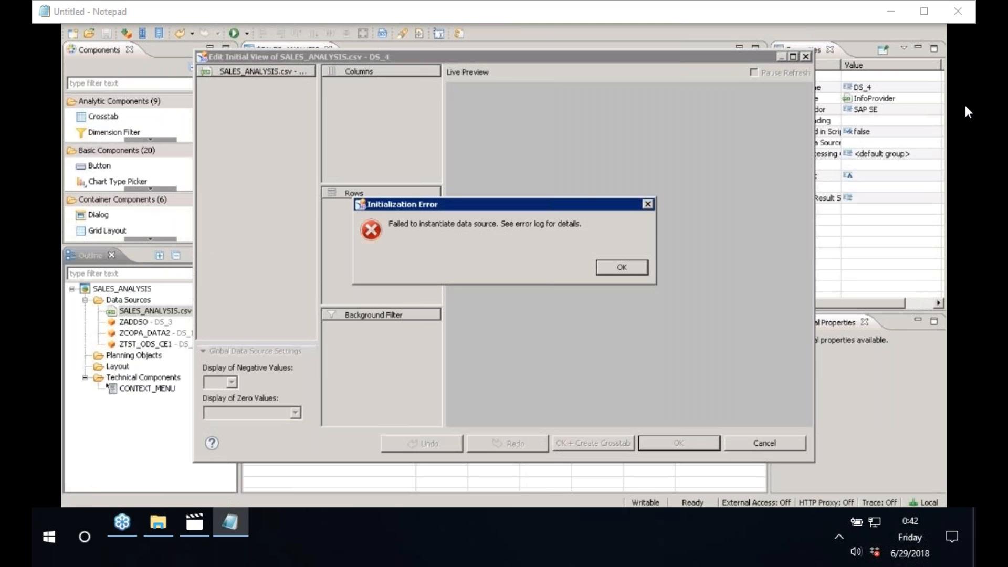
pyautogui.click(644, 269)
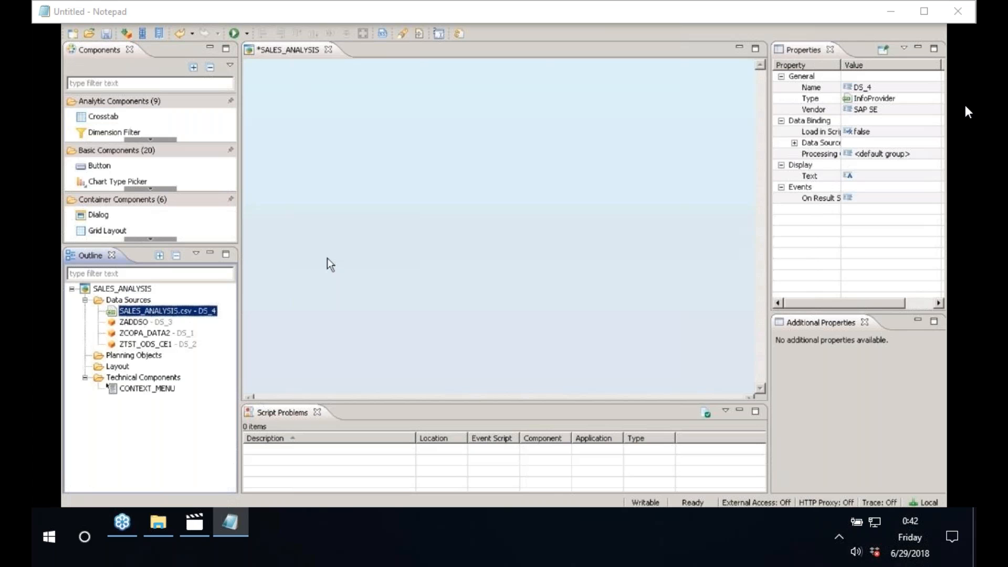
pyautogui.rightClick(152, 311)
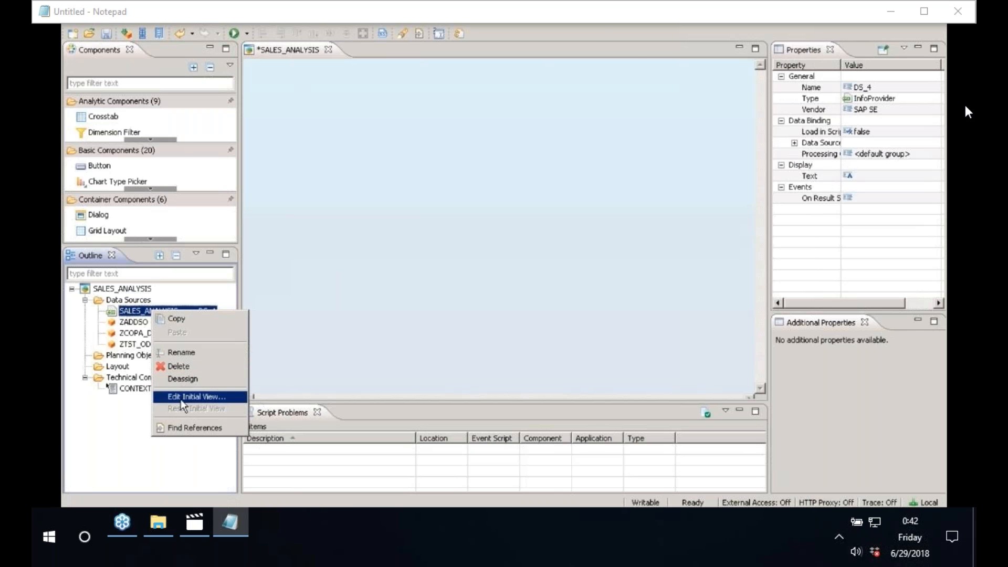
pyautogui.click(194, 397)
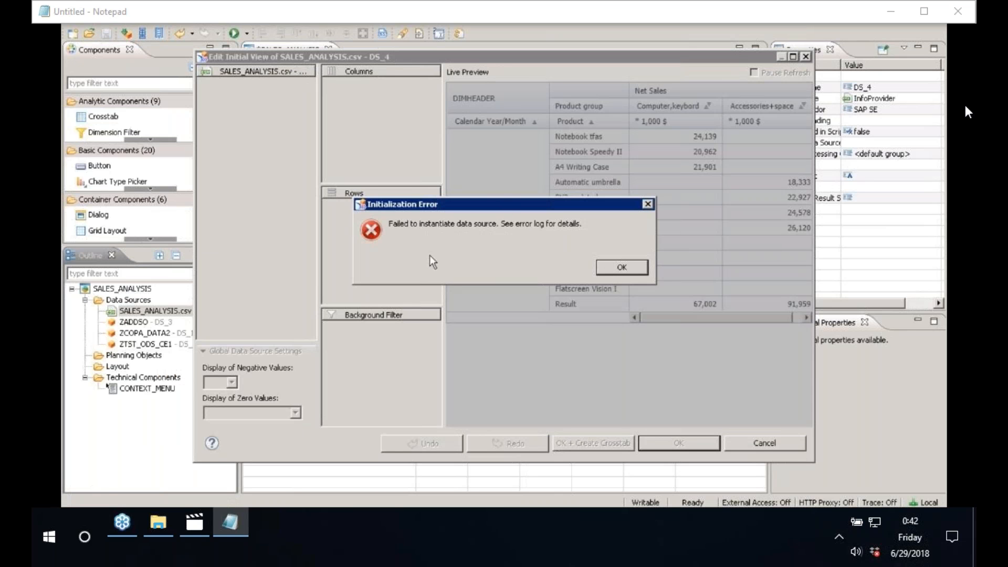
pyautogui.click(622, 267)
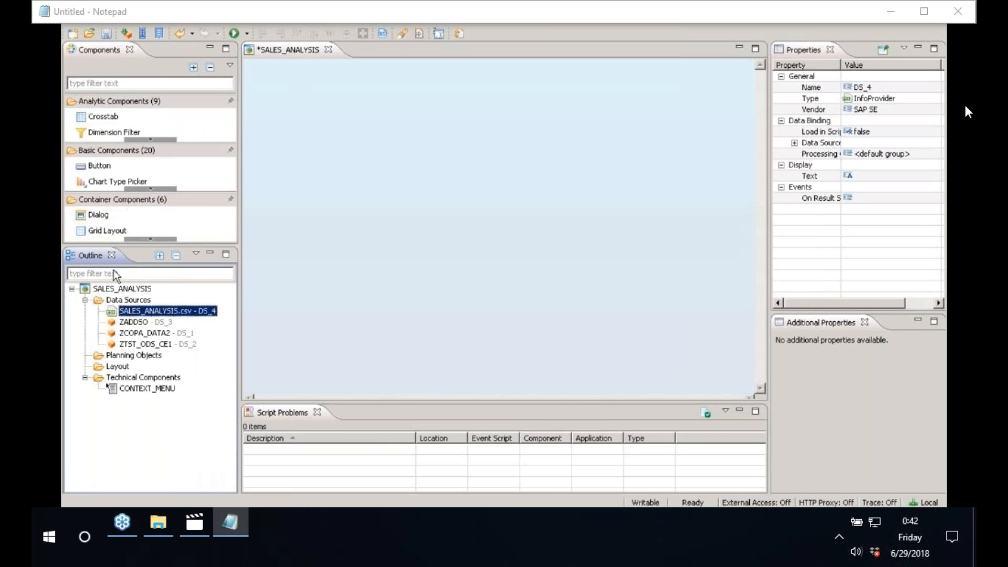